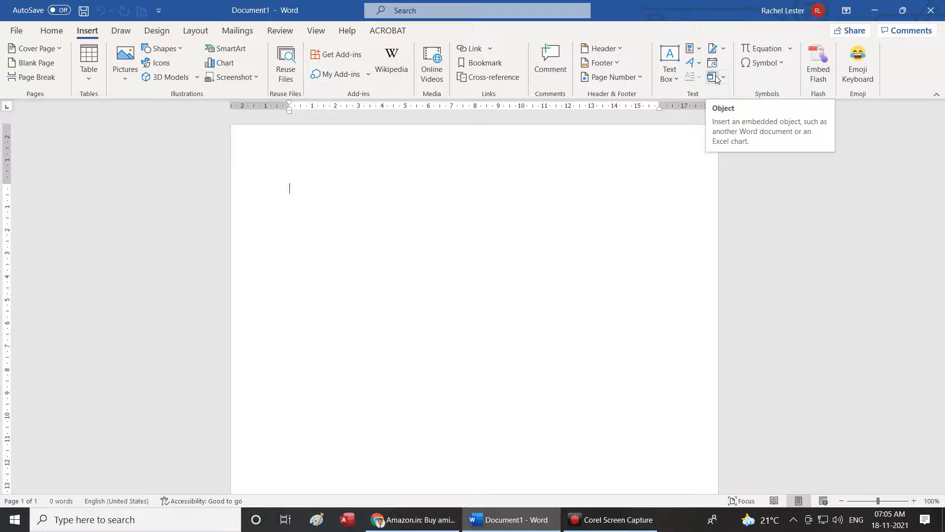
Examine the built-in text box styles from Simple Text Box through the Facet, Filigree, Grid and Integral designs
{"action": "left_click", "coordinate": [673, 80]}
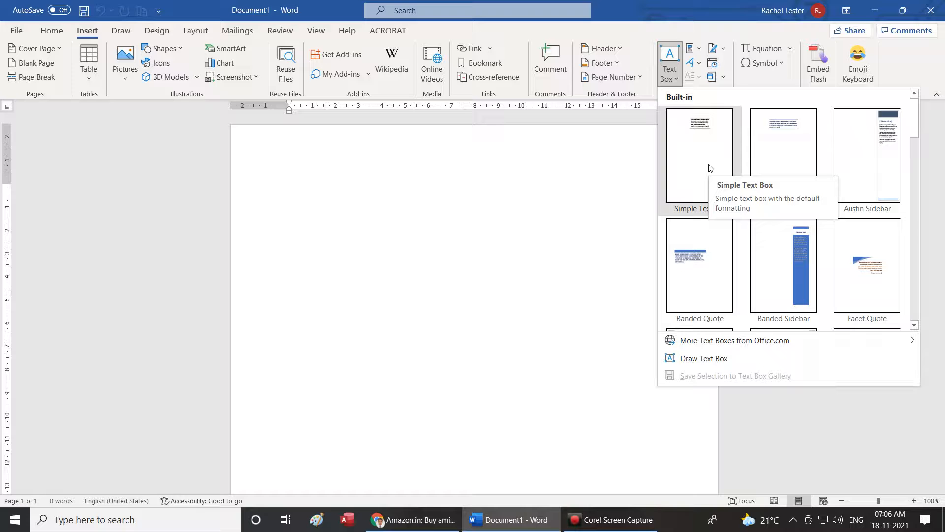
{"action": "left_click", "coordinate": [664, 83]}
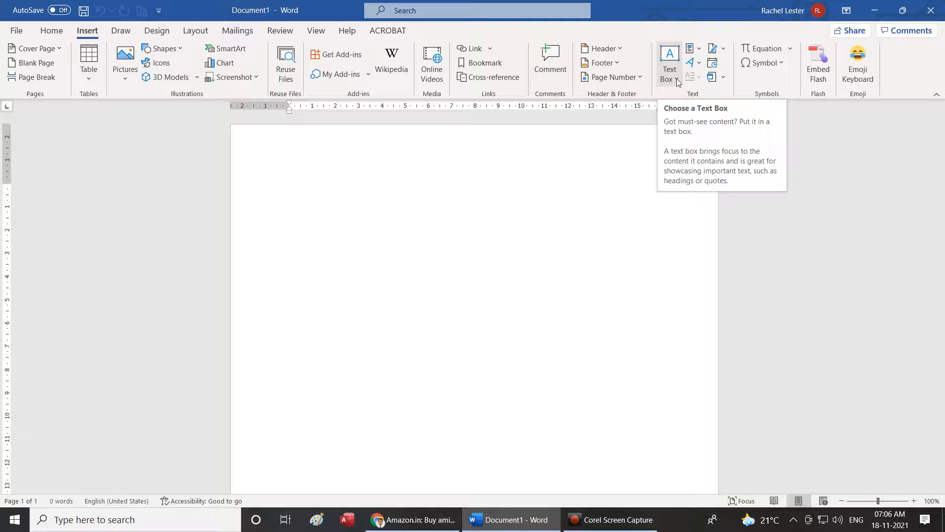
{"action": "left_click", "coordinate": [677, 82]}
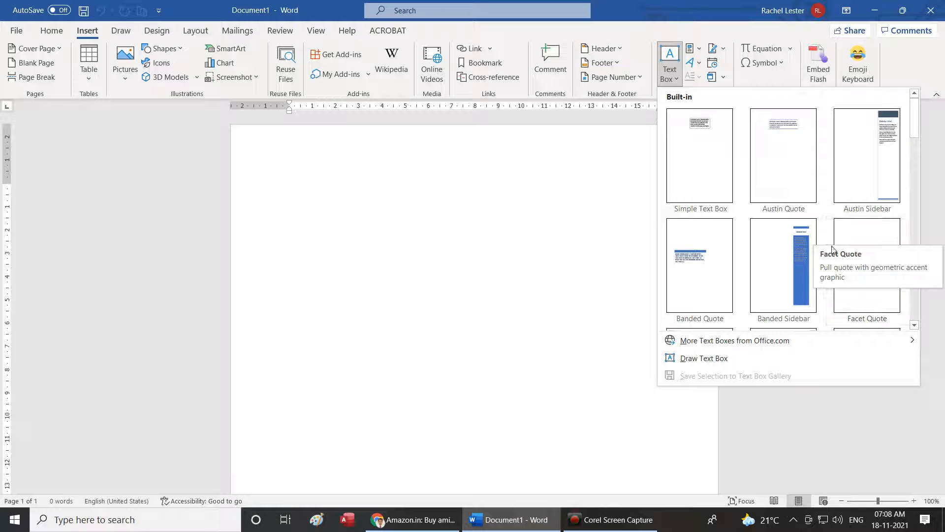
{"action": "scroll", "coordinate": [852, 242], "scroll_direction": "down", "scroll_amount": 8}
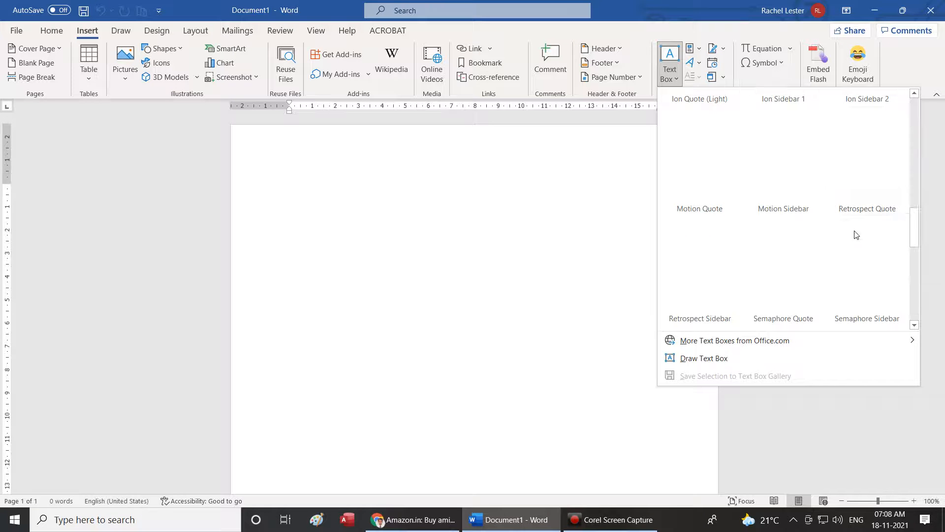
{"action": "left_click_drag", "start_coordinate": [912, 230], "coordinate": [910, 156]}
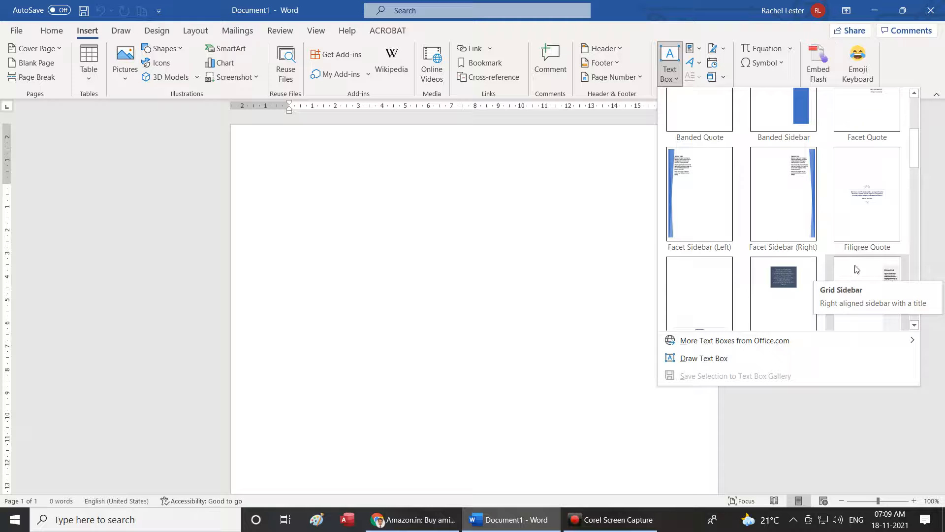
{"action": "scroll", "coordinate": [917, 149], "scroll_direction": "down", "scroll_amount": 1}
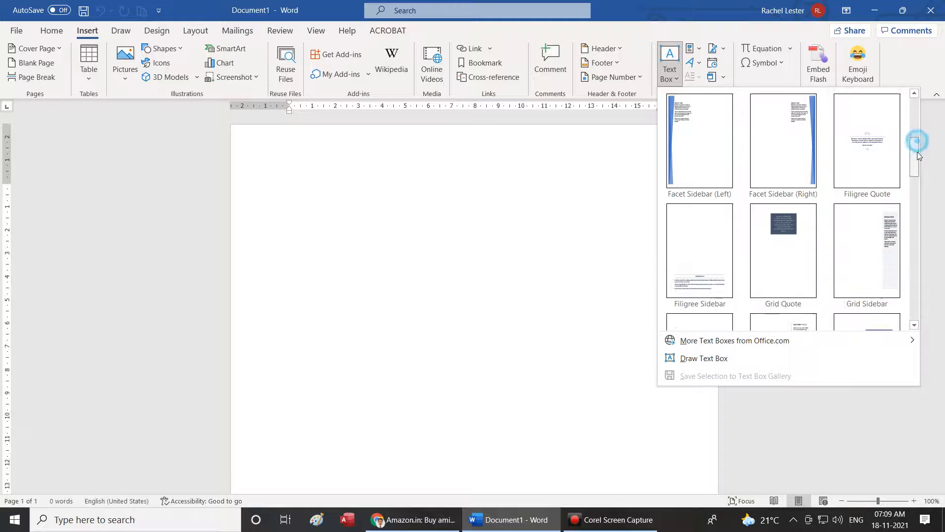
{"action": "scroll", "coordinate": [917, 155], "scroll_direction": "down", "scroll_amount": 2}
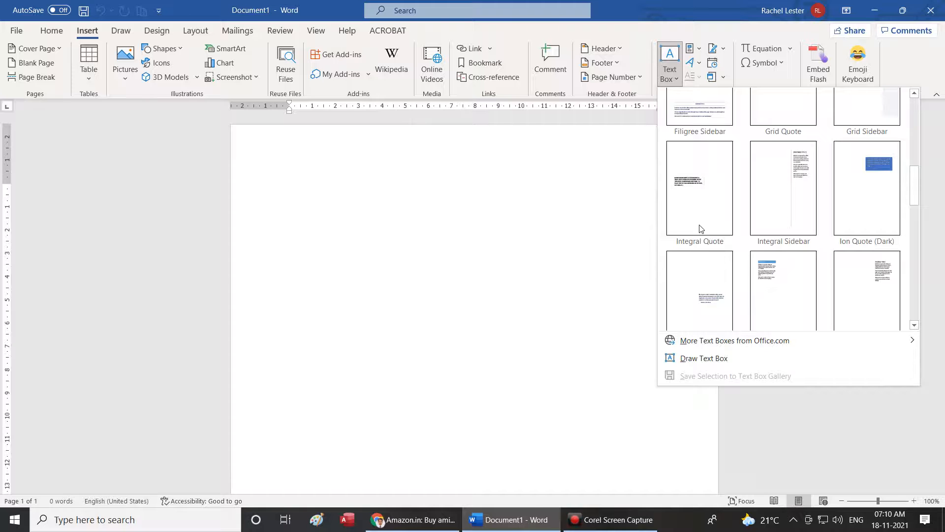
{"action": "left_click", "coordinate": [564, 147]}
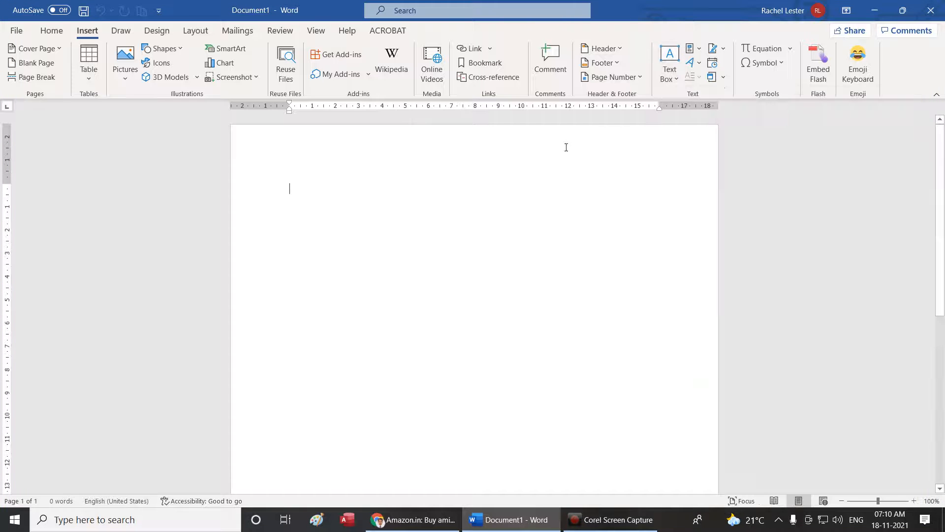
Skim the built-in text box gallery again, comparing the available quote and sidebar layouts
{"action": "left_click", "coordinate": [674, 81]}
{"action": "scroll", "coordinate": [729, 296], "scroll_direction": "down", "scroll_amount": 8}
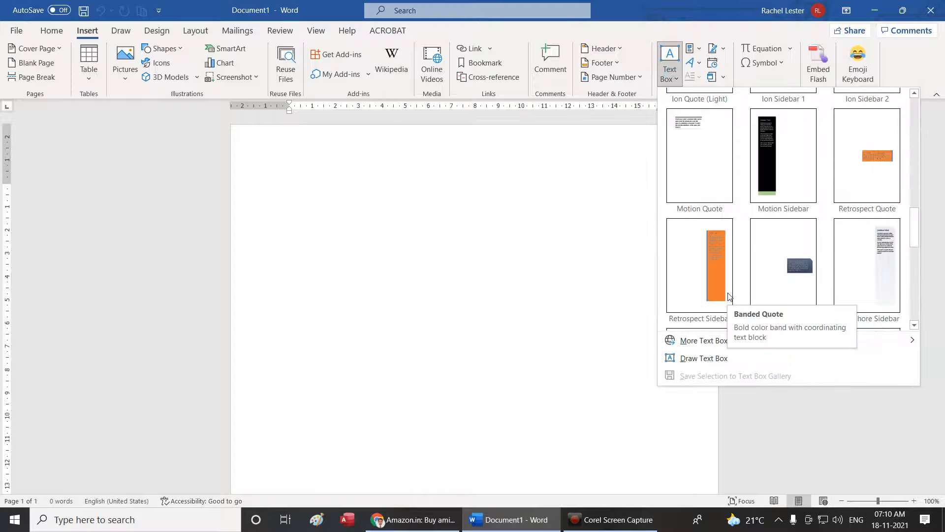
{"action": "scroll", "coordinate": [729, 296], "scroll_direction": "up", "scroll_amount": 3}
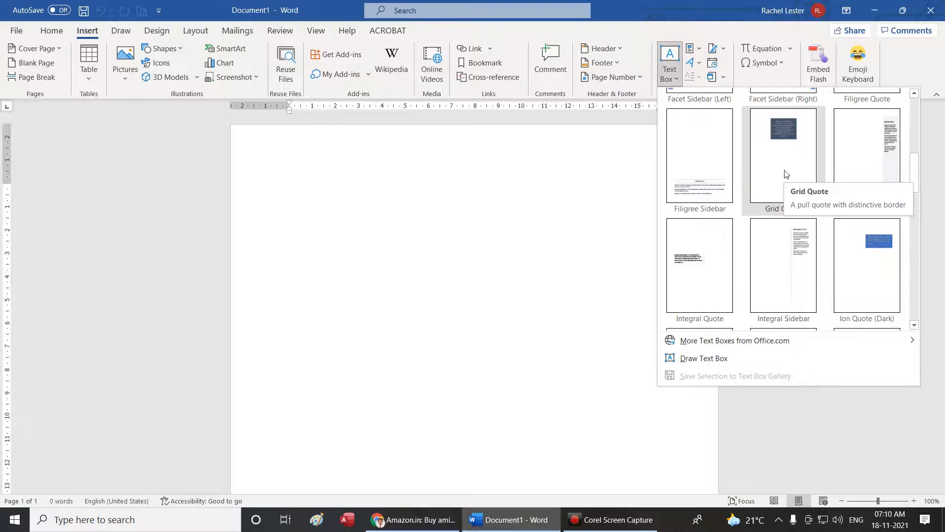
{"action": "scroll", "coordinate": [786, 174], "scroll_direction": "up", "scroll_amount": 3}
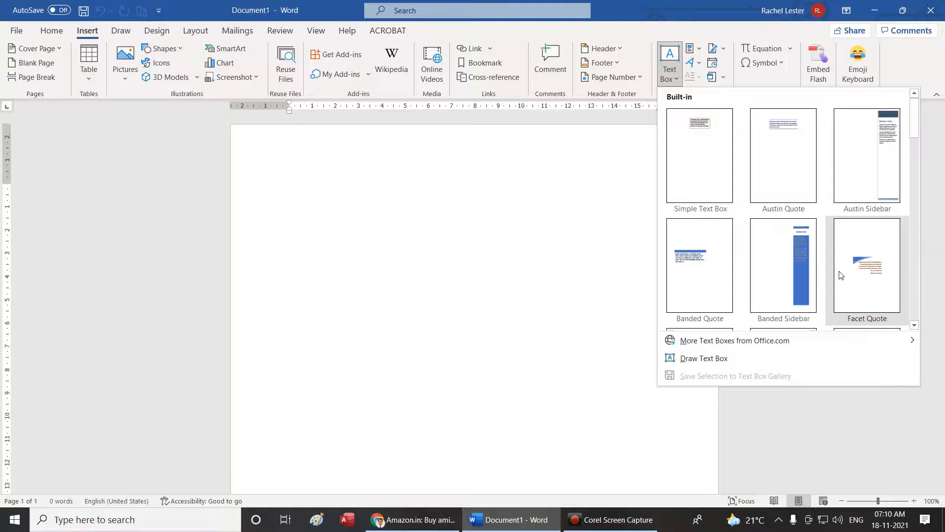
{"action": "scroll", "coordinate": [841, 275], "scroll_direction": "down", "scroll_amount": 3}
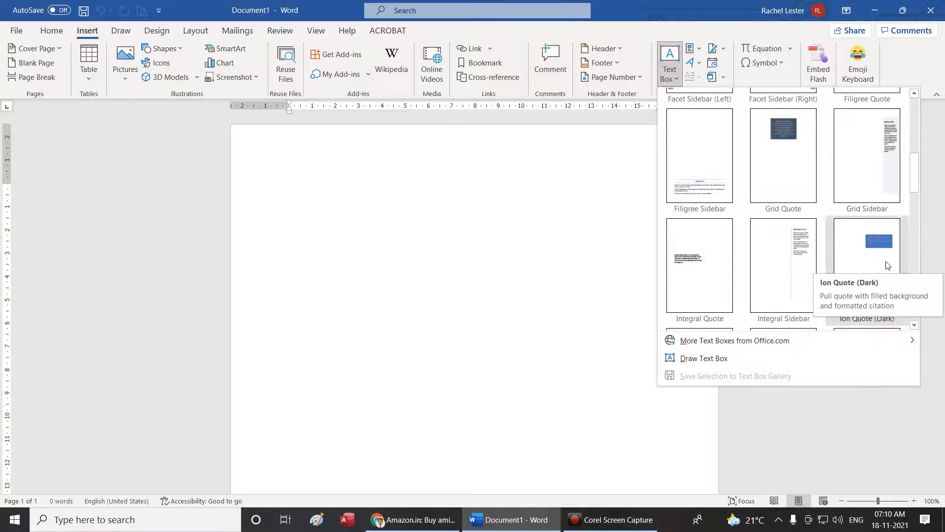
{"action": "scroll", "coordinate": [887, 265], "scroll_direction": "down", "scroll_amount": 3}
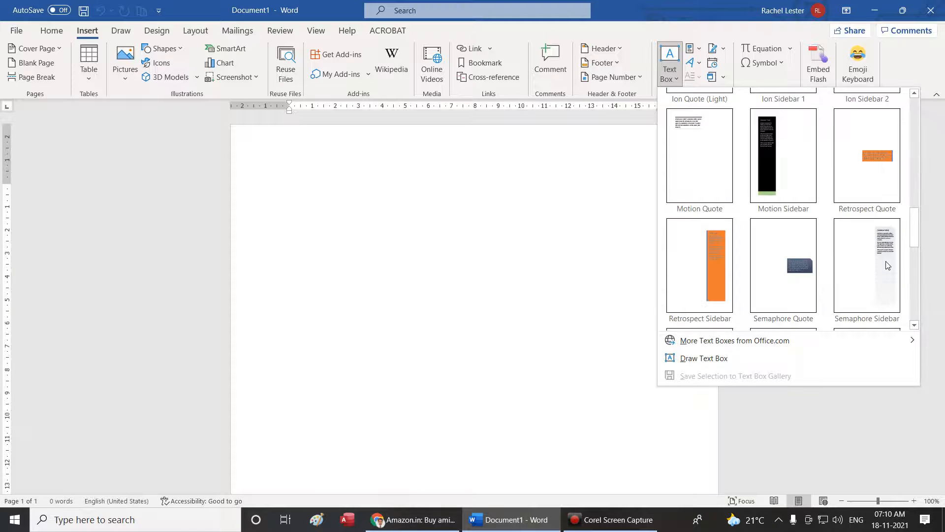
{"action": "scroll", "coordinate": [913, 212], "scroll_direction": "up", "scroll_amount": 1}
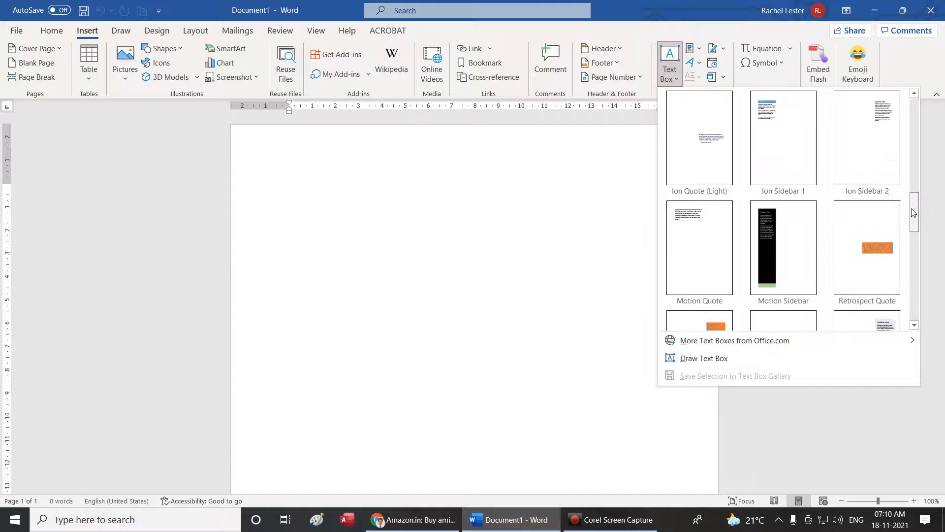
Examine the Ion, Motion, Retrospect, Semaphore and Sideline designs among the built-in text boxes
{"action": "mouse_move", "coordinate": [913, 213]}
{"action": "left_mouse_down"}
{"action": "mouse_move", "coordinate": [911, 191]}
{"action": "mouse_move", "coordinate": [911, 203]}
{"action": "left_mouse_up"}
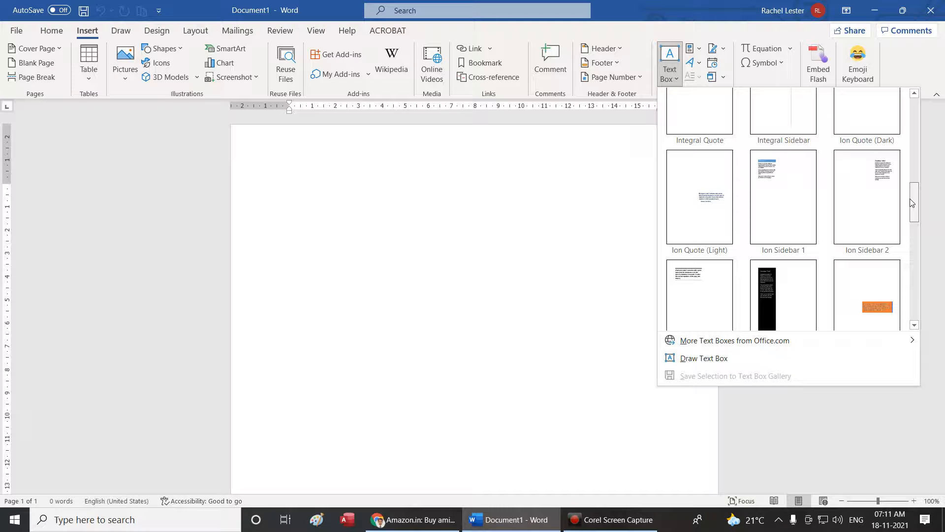
{"action": "left_click_drag", "start_coordinate": [911, 203], "coordinate": [912, 206]}
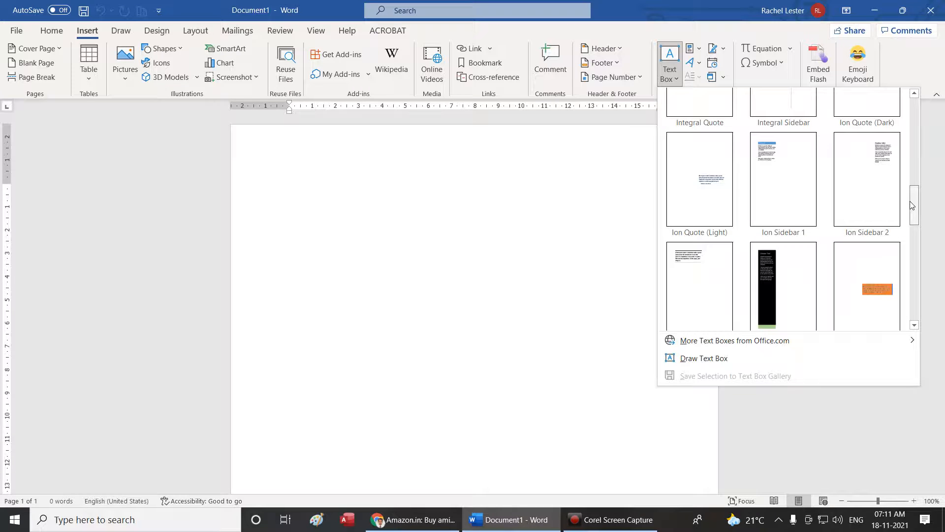
{"action": "left_click_drag", "start_coordinate": [912, 206], "coordinate": [912, 210]}
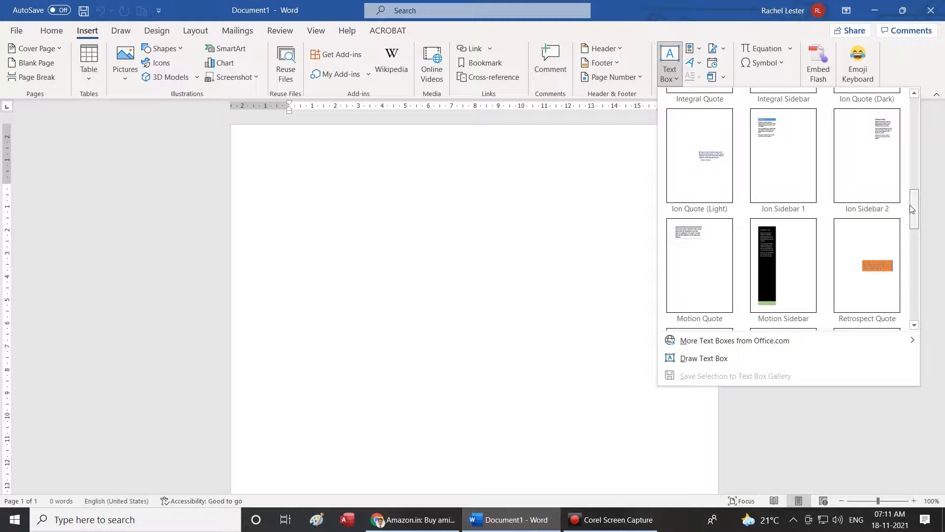
{"action": "left_click_drag", "start_coordinate": [911, 210], "coordinate": [910, 225]}
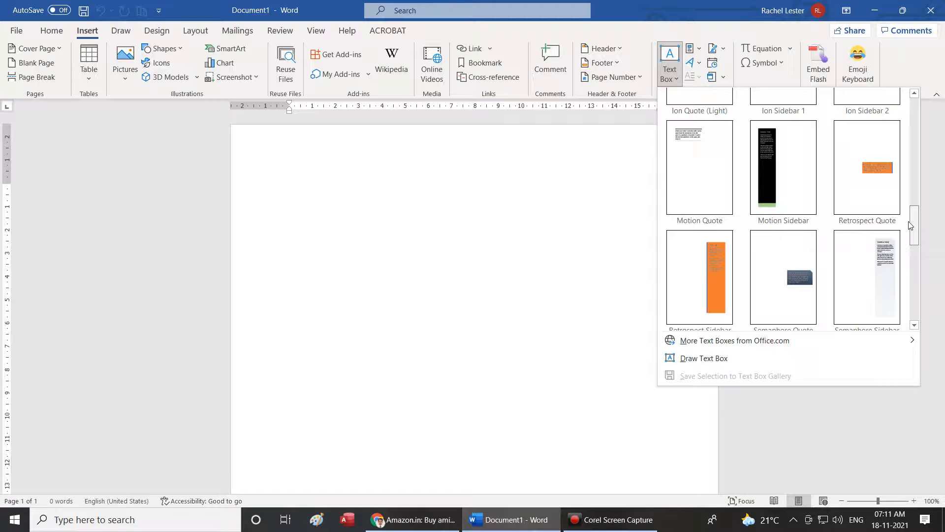
{"action": "left_click_drag", "start_coordinate": [911, 225], "coordinate": [910, 232]}
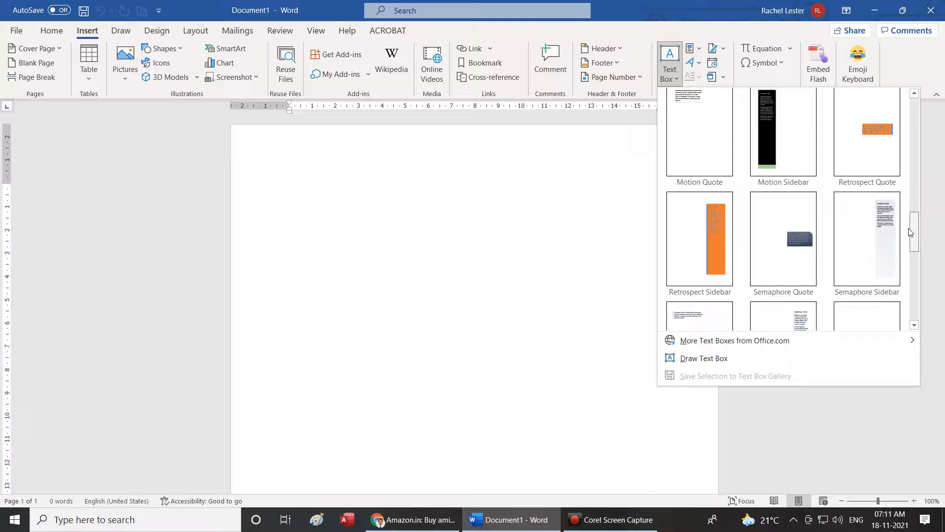
{"action": "left_click_drag", "start_coordinate": [910, 232], "coordinate": [910, 236]}
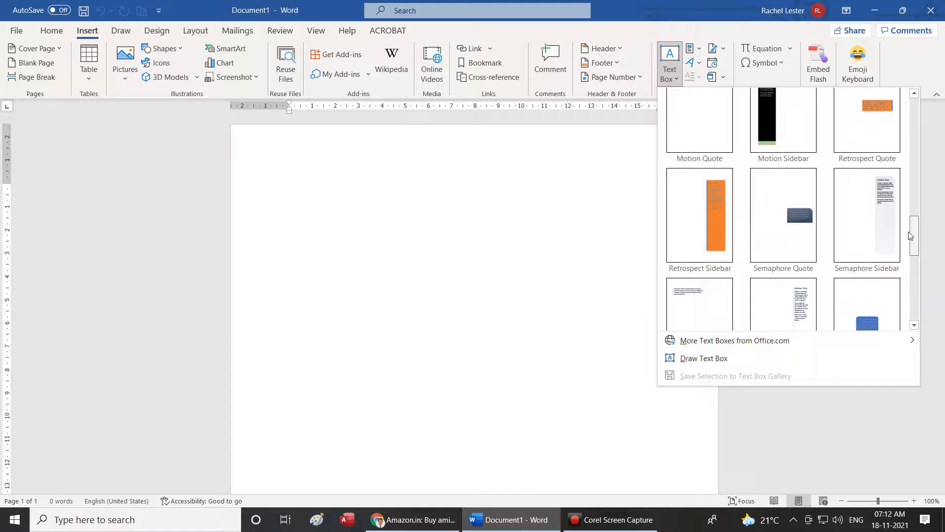
{"action": "left_click_drag", "start_coordinate": [910, 236], "coordinate": [910, 245]}
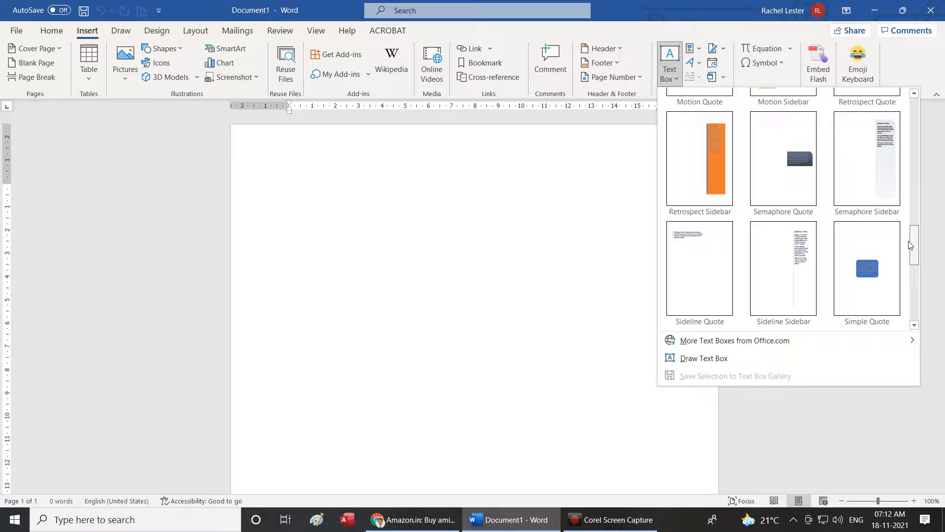
{"action": "left_click_drag", "start_coordinate": [910, 245], "coordinate": [910, 250]}
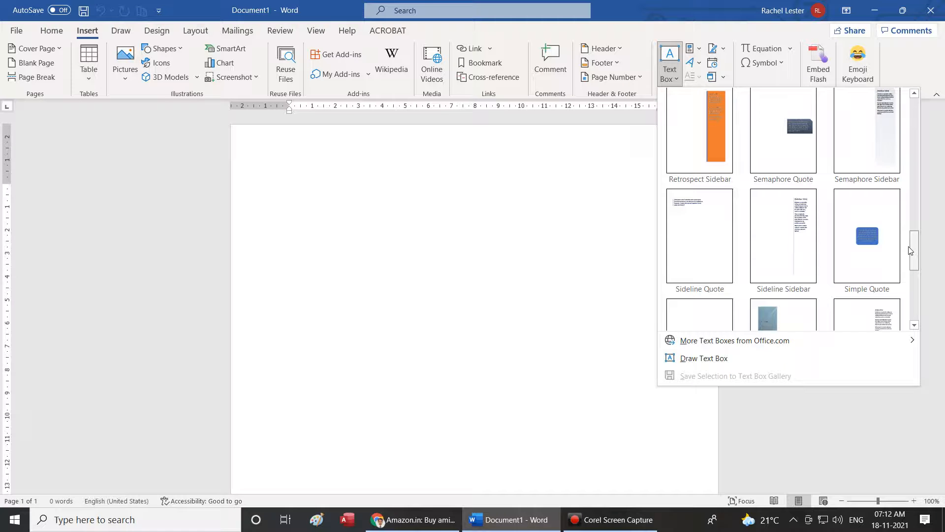
Examine the remaining built-in text box designs, including the Slice and ViewMaster quotes and sidebars
{"action": "scroll", "coordinate": [910, 250], "scroll_direction": "down", "scroll_amount": 2}
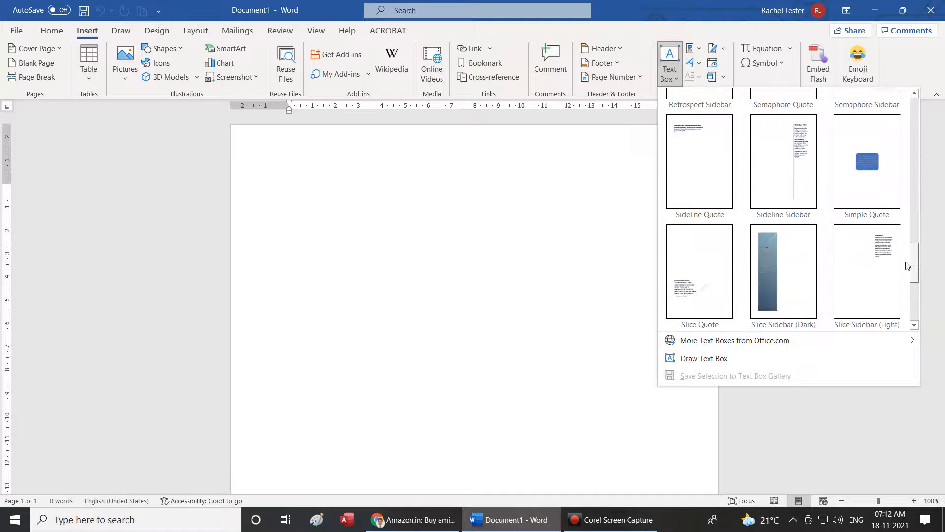
{"action": "scroll", "coordinate": [907, 277], "scroll_direction": "down", "scroll_amount": 2}
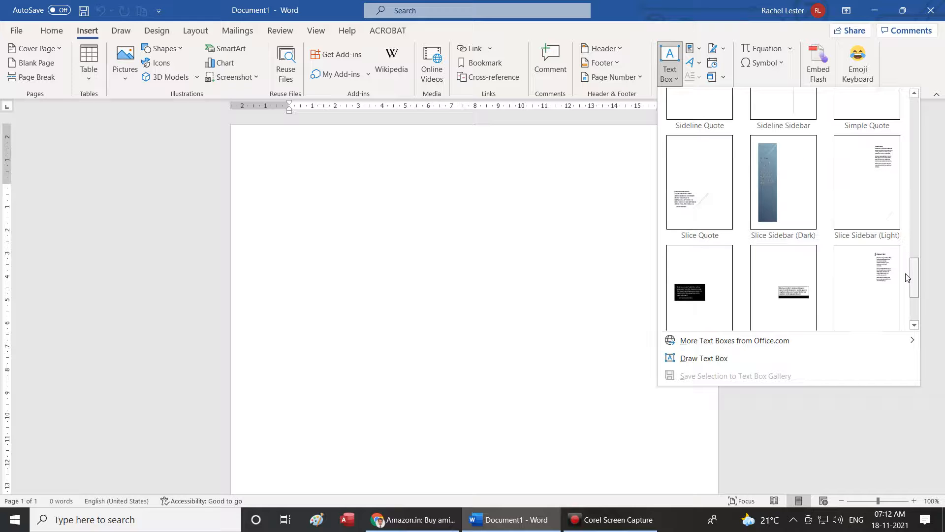
{"action": "scroll", "coordinate": [907, 277], "scroll_direction": "down", "scroll_amount": 1}
{"action": "scroll", "coordinate": [908, 285], "scroll_direction": "down", "scroll_amount": 2}
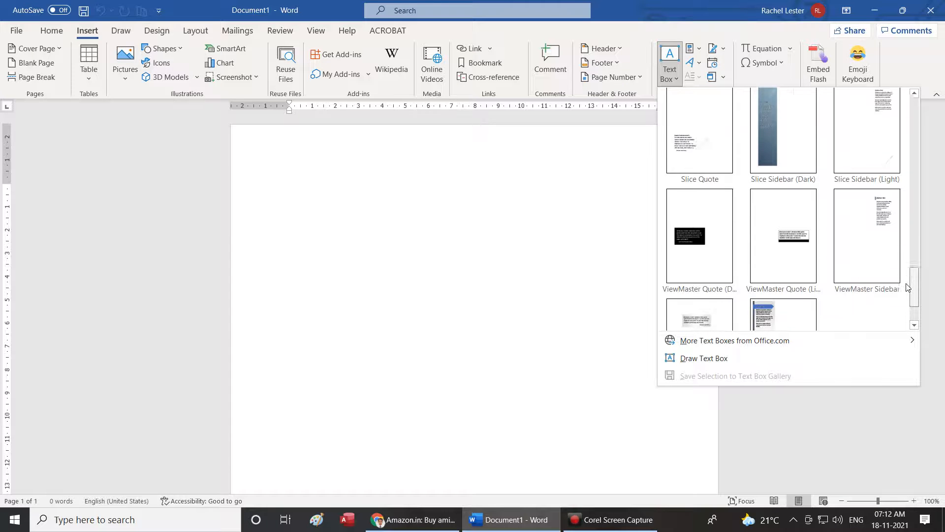
{"action": "scroll", "coordinate": [907, 292], "scroll_direction": "up", "scroll_amount": 2}
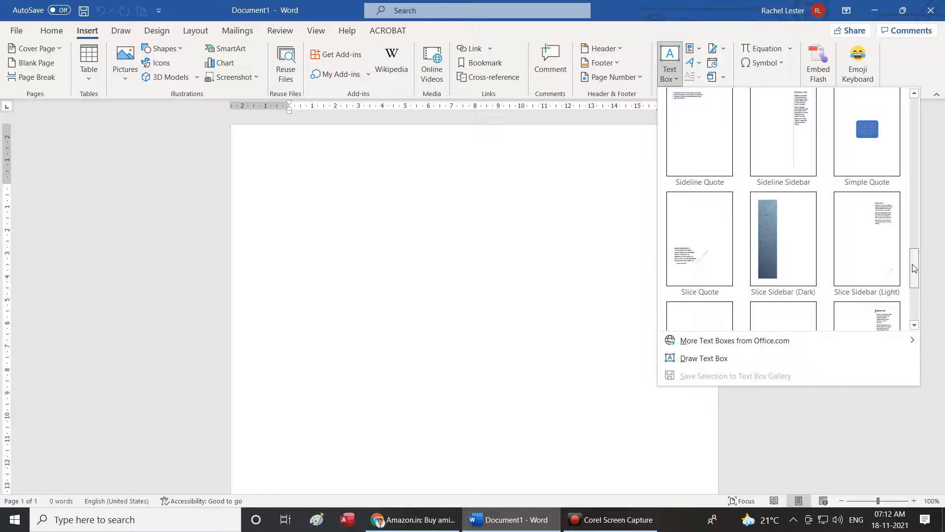
{"action": "left_click_drag", "start_coordinate": [912, 265], "coordinate": [913, 264]}
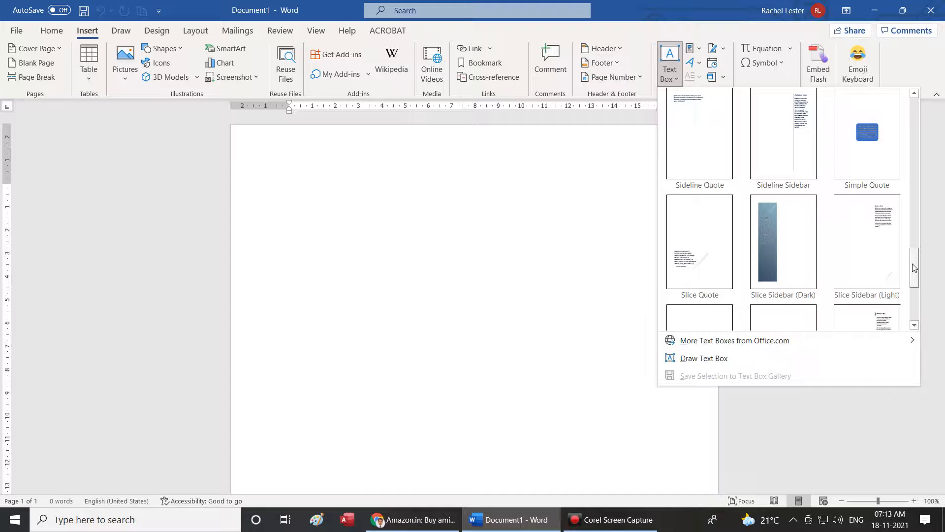
{"action": "left_click_drag", "start_coordinate": [914, 268], "coordinate": [914, 288]}
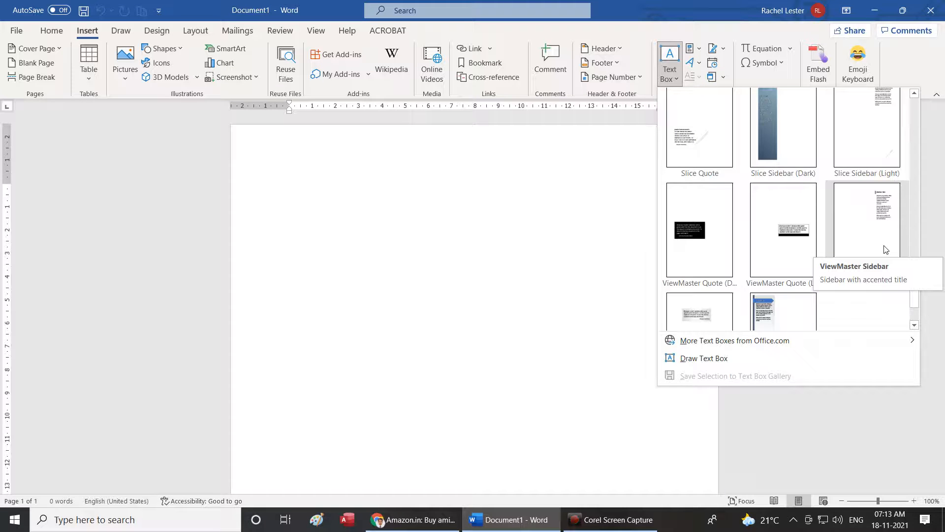
{"action": "scroll", "coordinate": [713, 291], "scroll_direction": "down", "scroll_amount": 1}
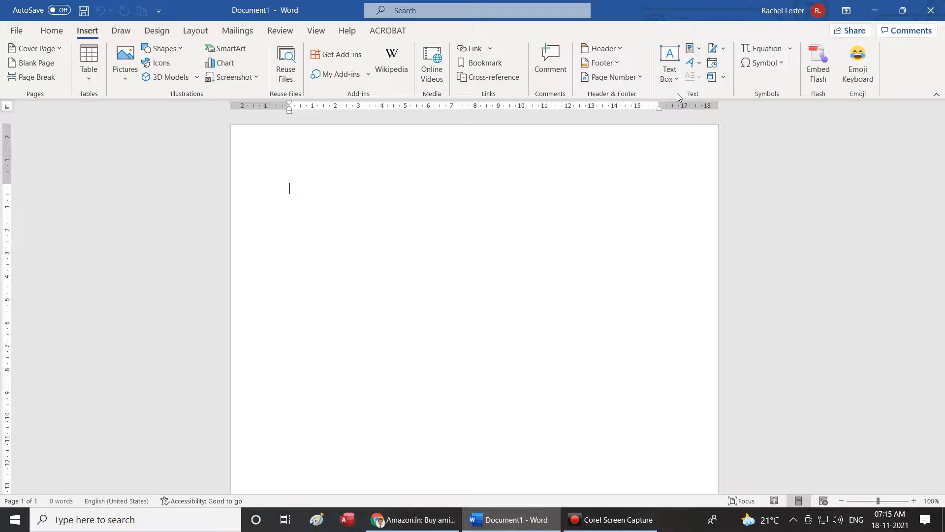
Insert the built-in Simple Text Box on the blank page
{"action": "left_click", "coordinate": [676, 78]}
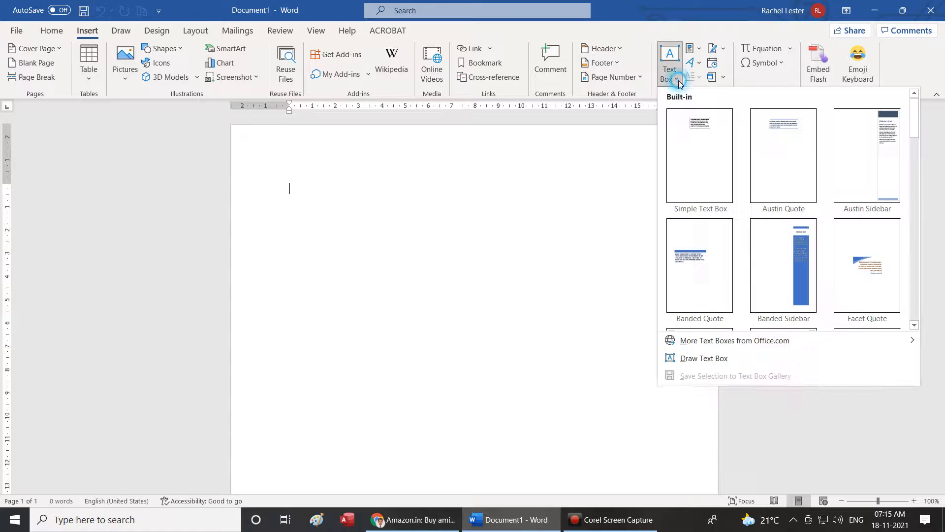
{"action": "left_click", "coordinate": [697, 153]}
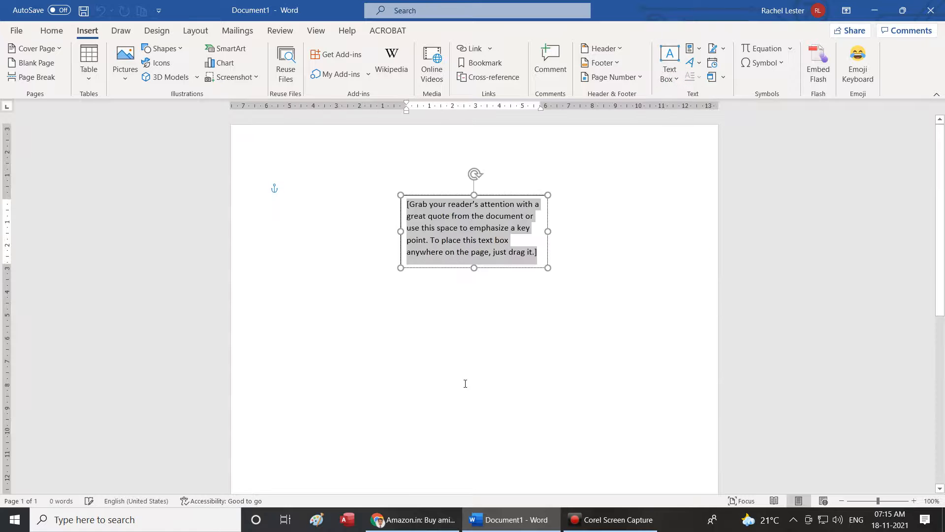
{"action": "scroll", "coordinate": [465, 383], "scroll_direction": "down", "scroll_amount": 6}
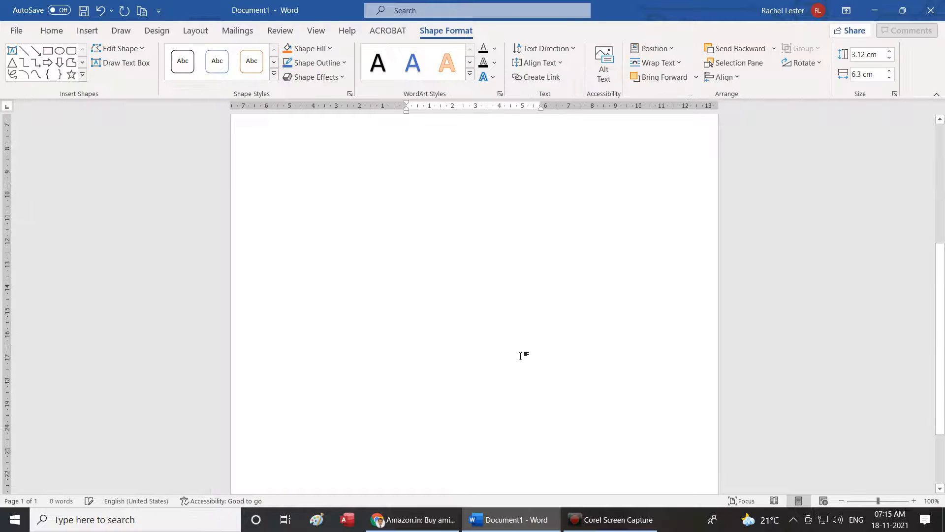
Place the cursor in the body text beside and below the text box and insert a page break there
{"action": "left_click", "coordinate": [85, 30]}
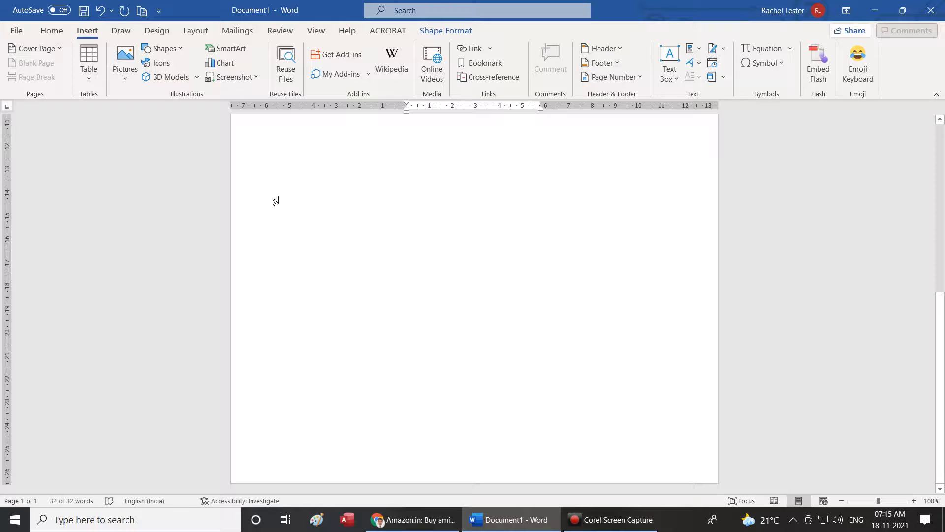
{"action": "left_click", "coordinate": [289, 185]}
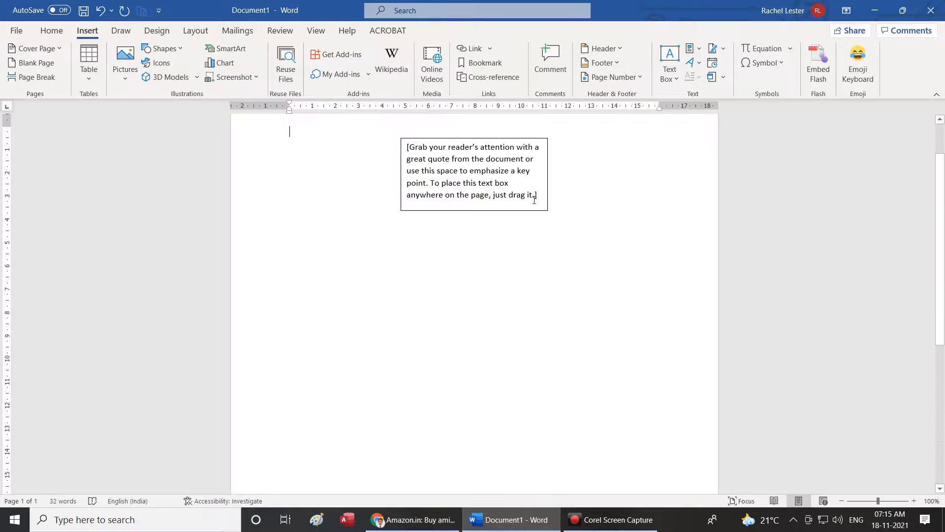
{"action": "double_click", "coordinate": [588, 241]}
{"action": "left_click", "coordinate": [38, 77]}
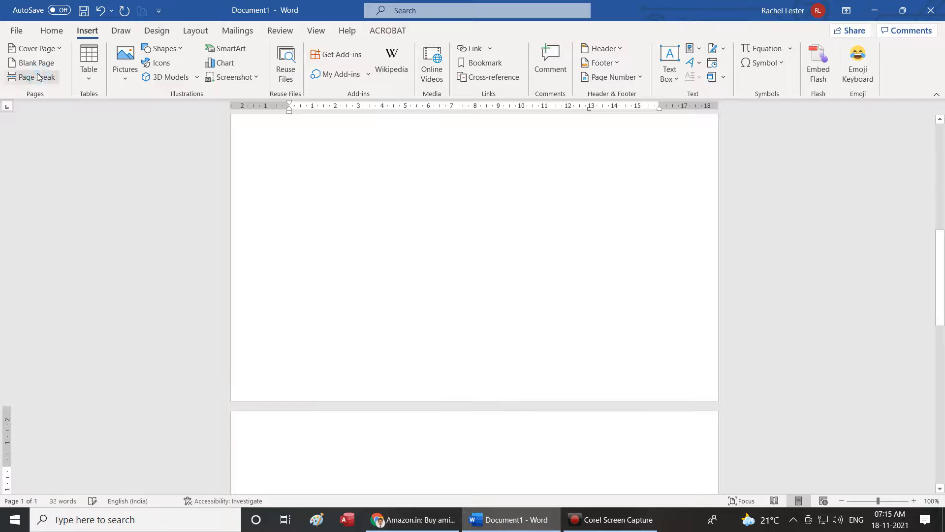
Insert the built-in Austin Sidebar on the second page
{"action": "left_click", "coordinate": [669, 66]}
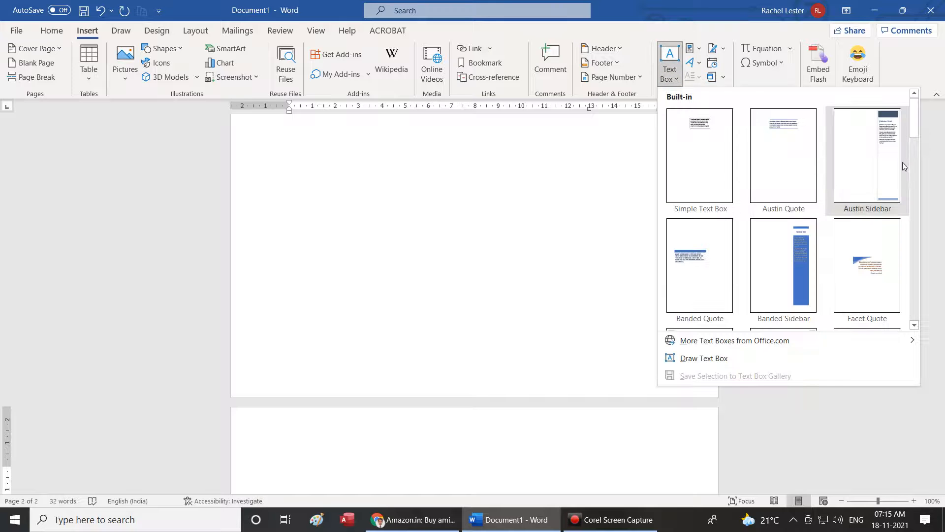
{"action": "left_click", "coordinate": [866, 162]}
{"action": "scroll", "coordinate": [631, 340], "scroll_direction": "down", "scroll_amount": 5}
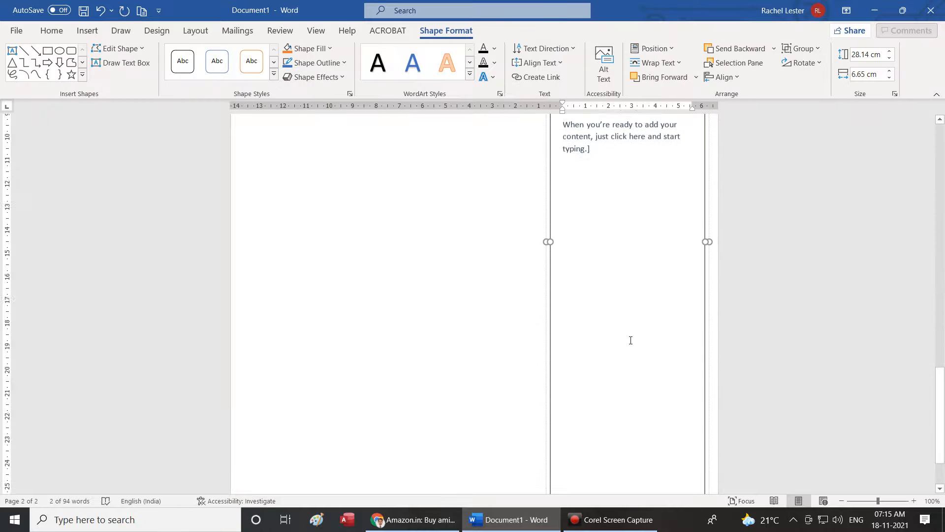
{"action": "scroll", "coordinate": [631, 340], "scroll_direction": "down", "scroll_amount": 3}
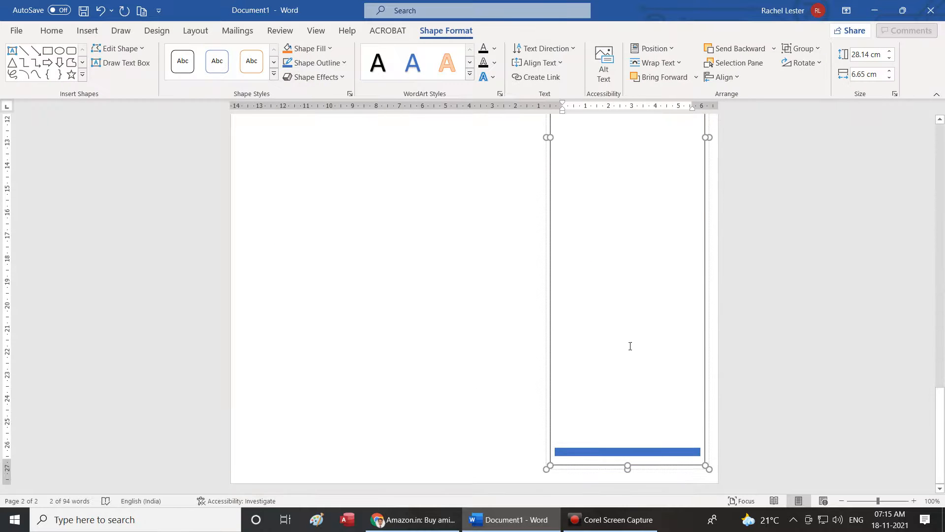
Return the cursor to the body text beside the Austin Sidebar and insert a page break there
{"action": "left_click", "coordinate": [718, 465]}
{"action": "double_click", "coordinate": [715, 462]}
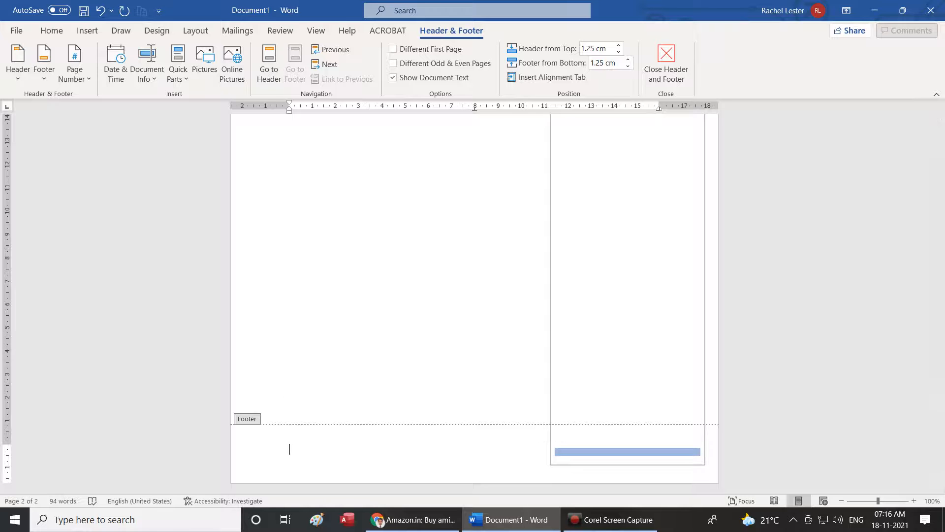
{"action": "double_click", "coordinate": [391, 401]}
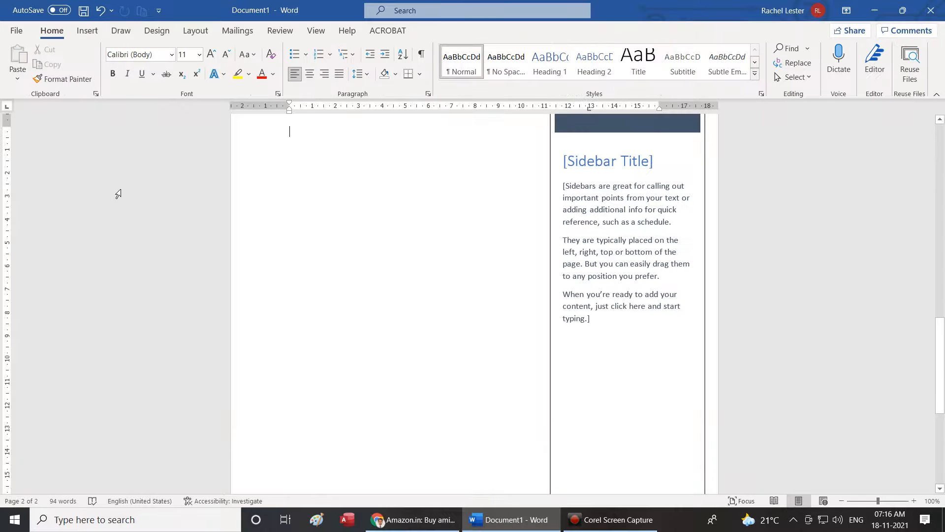
{"action": "left_click", "coordinate": [87, 30]}
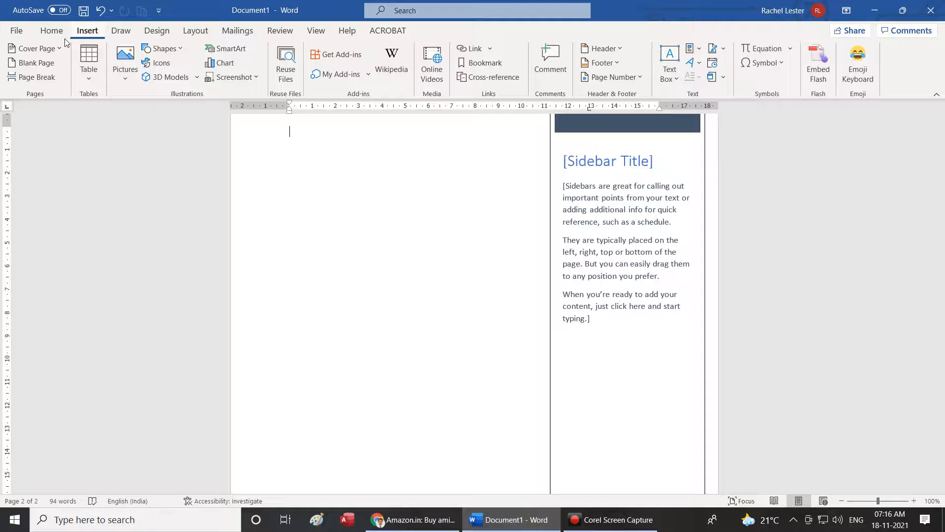
{"action": "left_click", "coordinate": [28, 79]}
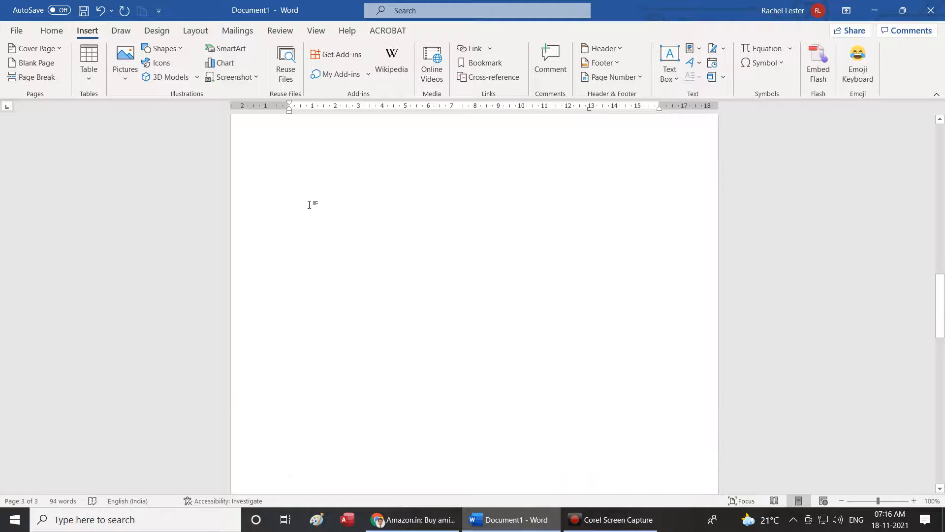
Insert the built-in Facet Quote in the body after the page break
{"action": "left_click", "coordinate": [668, 77]}
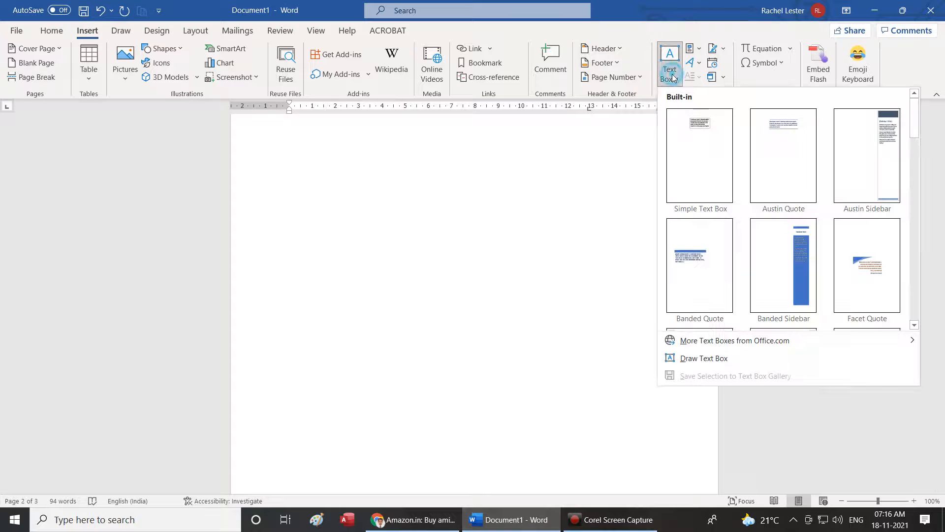
{"action": "left_click", "coordinate": [842, 266]}
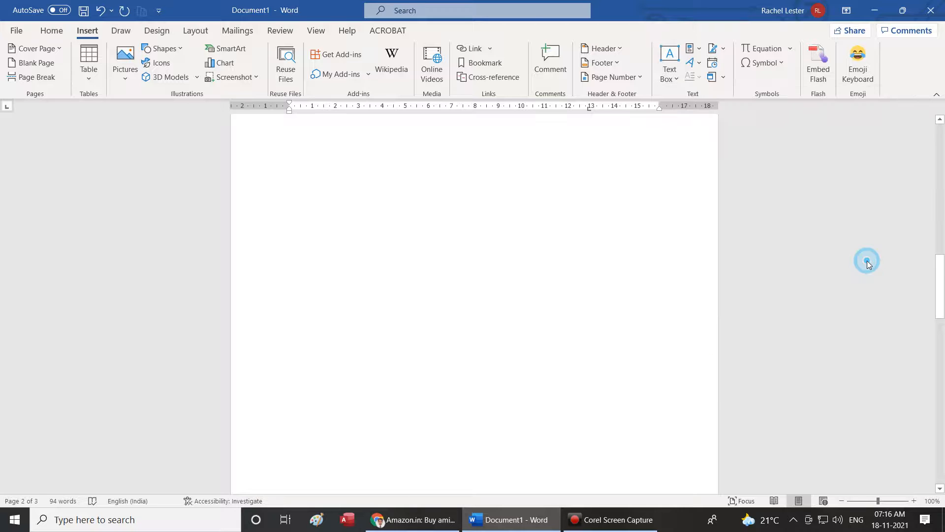
{"action": "scroll", "coordinate": [453, 311], "scroll_direction": "down", "scroll_amount": 2}
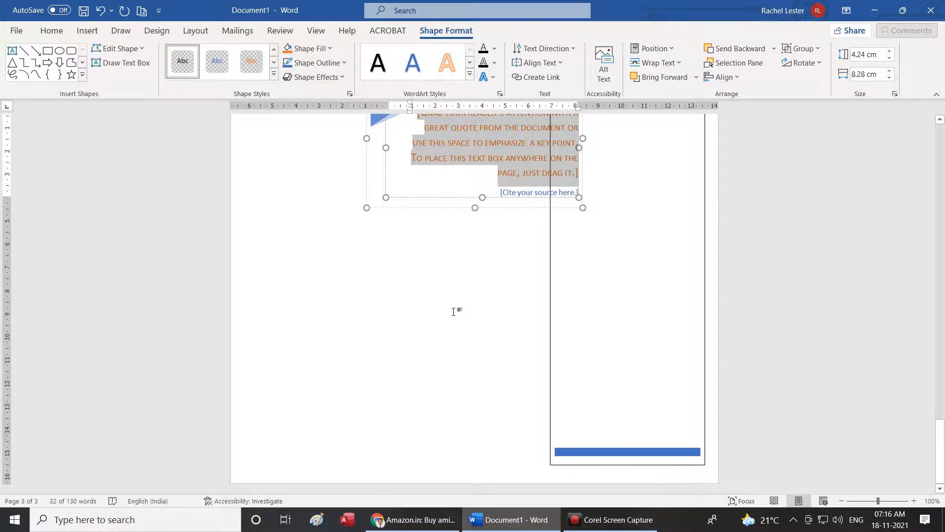
{"action": "left_click", "coordinate": [718, 466]}
{"action": "double_click", "coordinate": [719, 466]}
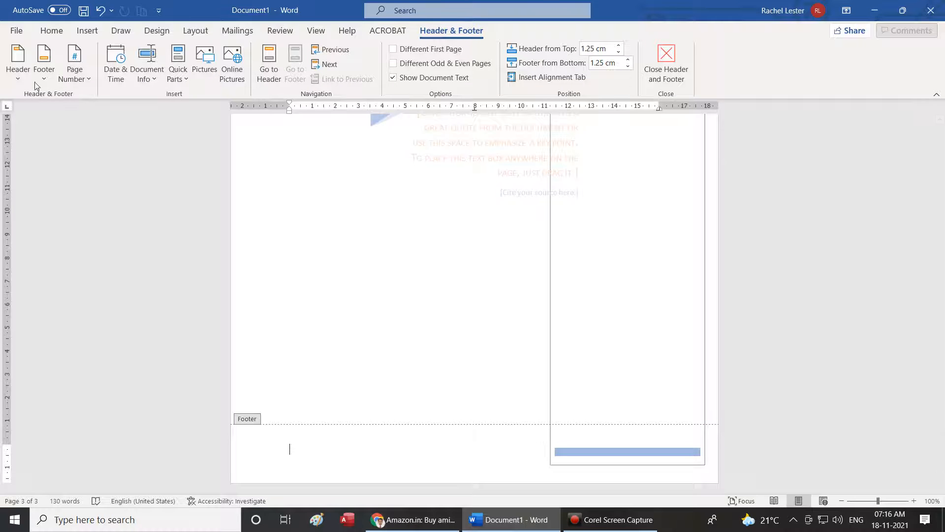
Undo all inserted text boxes and page breaks and return to the body of the empty first page
{"action": "key", "text": "ctrl+z"}
{"action": "key", "text": "ctrl+z"}
{"action": "key", "text": "ctrl+z"}
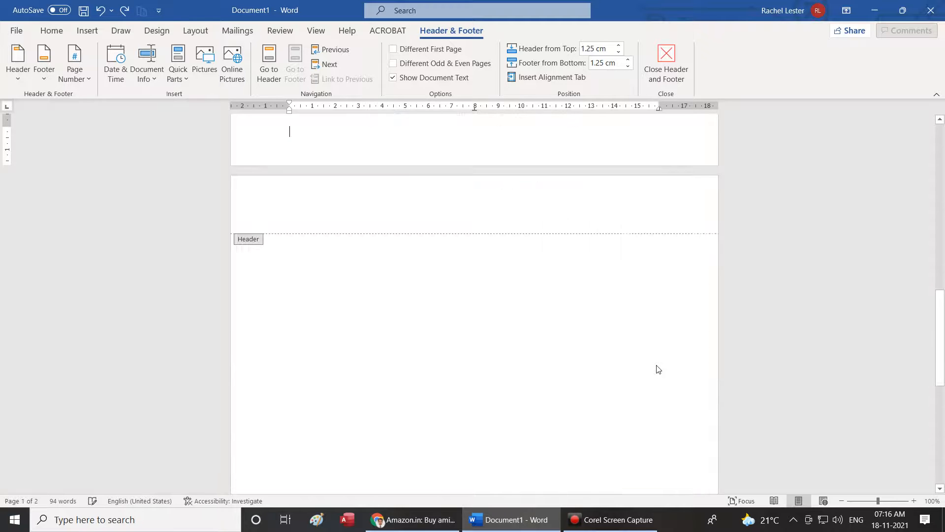
{"action": "key", "text": "ctrl+z"}
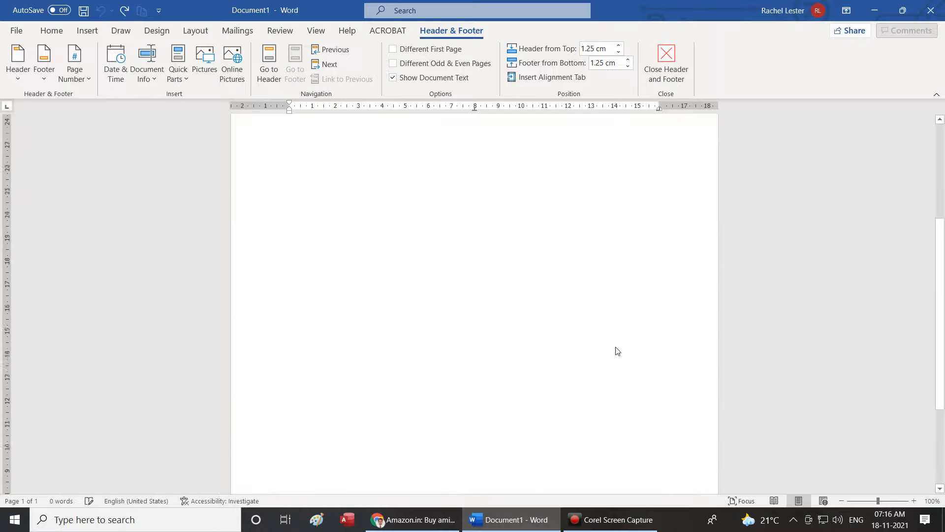
{"action": "double_click", "coordinate": [369, 252]}
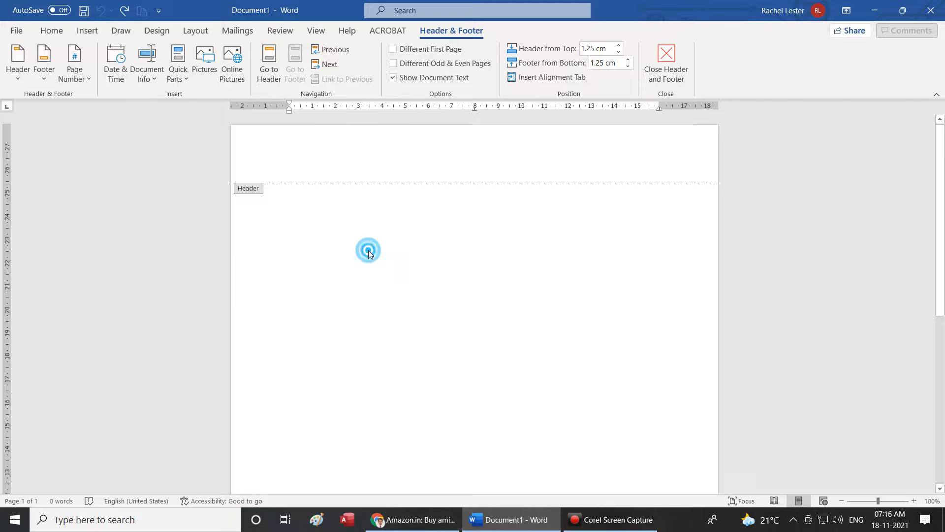
Insert blank pages repeatedly to extend the empty document to 26 pages
{"action": "left_click", "coordinate": [87, 30]}
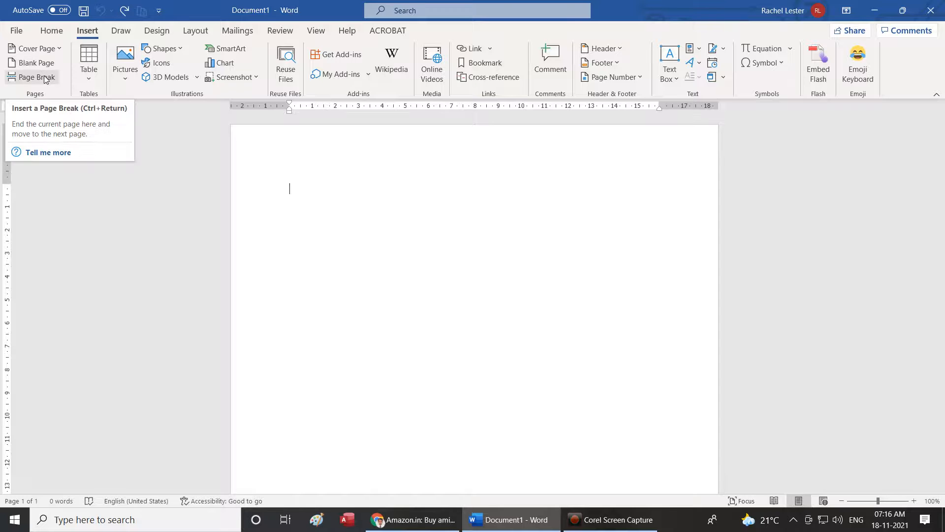
{"action": "left_click", "coordinate": [48, 67]}
{"action": "left_click", "coordinate": [49, 68]}
{"action": "left_click", "coordinate": [49, 68]}
{"action": "left_click", "coordinate": [48, 68]}
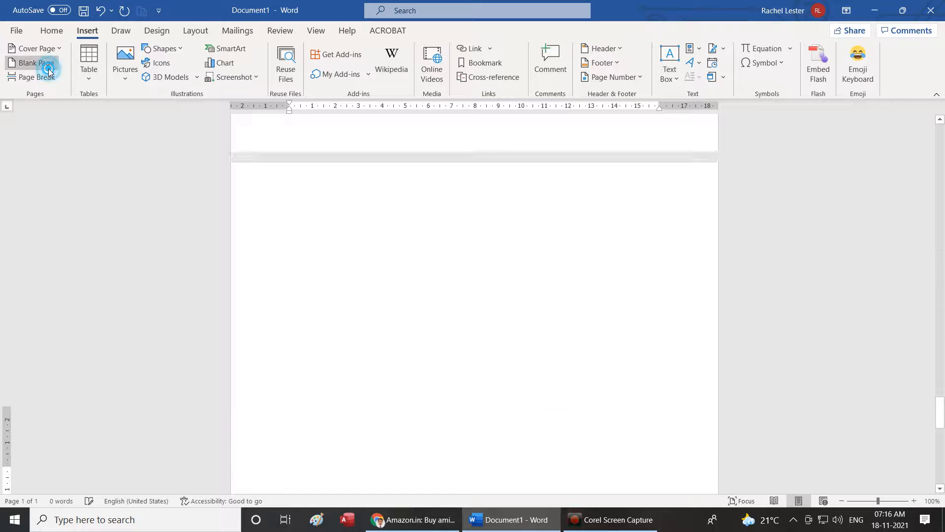
{"action": "left_click", "coordinate": [49, 68]}
{"action": "left_click", "coordinate": [48, 68]}
{"action": "left_click", "coordinate": [48, 68]}
{"action": "left_click", "coordinate": [49, 68]}
{"action": "left_click", "coordinate": [48, 68]}
{"action": "left_click", "coordinate": [48, 68]}
{"action": "left_click", "coordinate": [48, 68]}
{"action": "left_click", "coordinate": [48, 68]}
{"action": "left_click", "coordinate": [48, 68]}
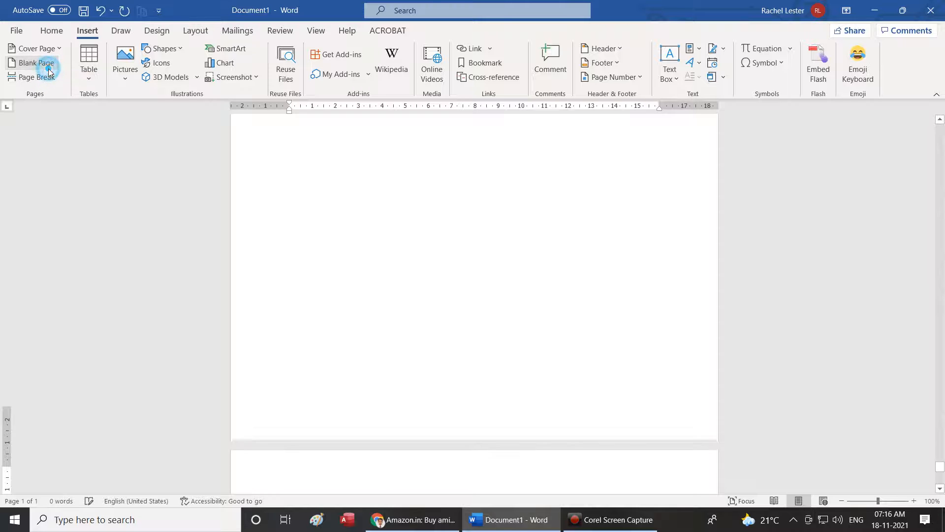
Insert the built-in Banded Sidebar at the cursor on the last page, then deselect it
{"action": "scroll", "coordinate": [318, 137], "scroll_direction": "up", "scroll_amount": 2}
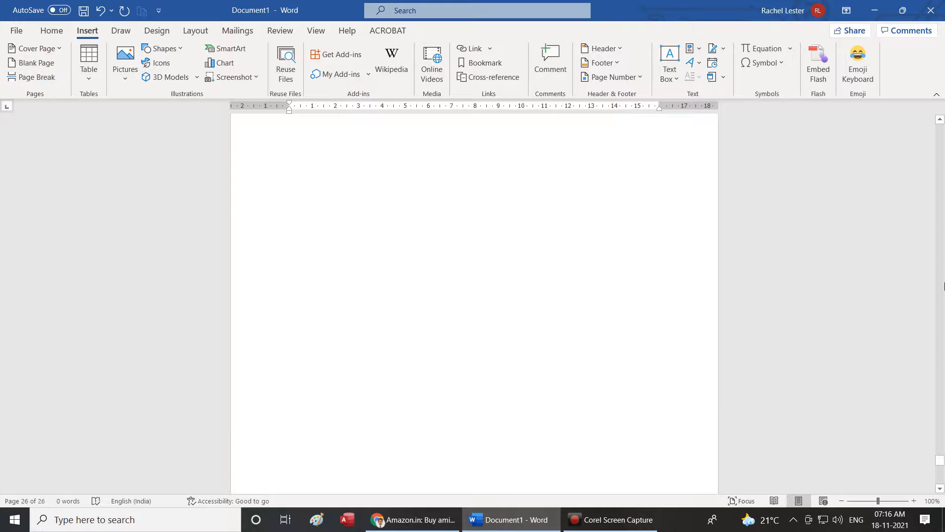
{"action": "left_click_drag", "start_coordinate": [943, 462], "coordinate": [944, 124]}
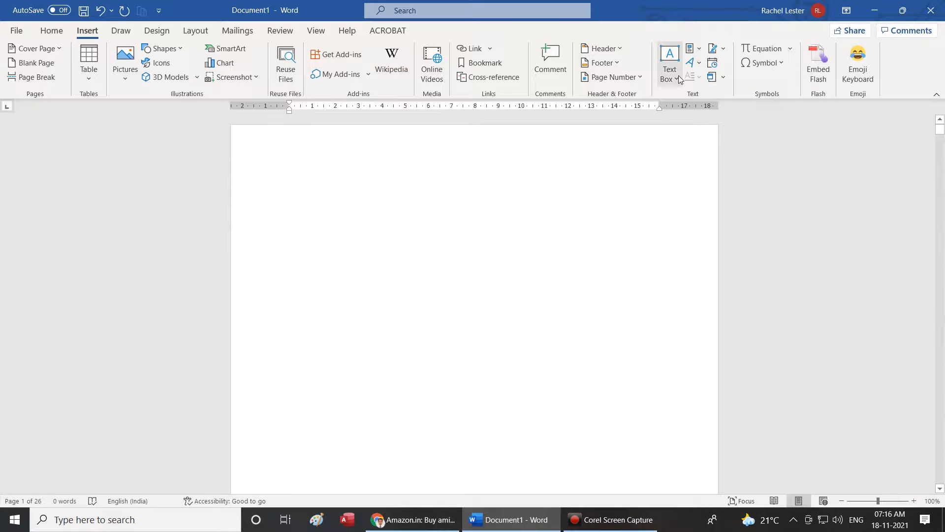
{"action": "left_click", "coordinate": [670, 67]}
{"action": "left_click", "coordinate": [799, 271]}
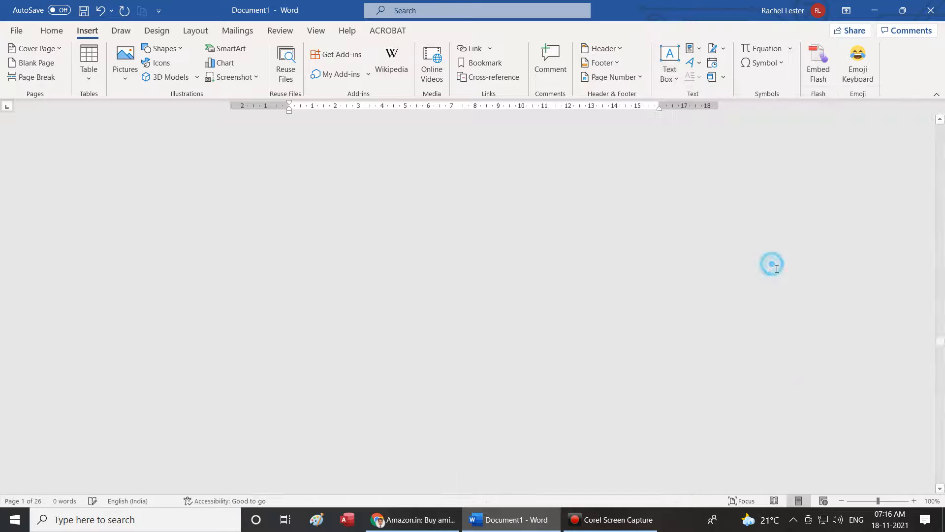
{"action": "scroll", "coordinate": [622, 303], "scroll_direction": "down", "scroll_amount": 5}
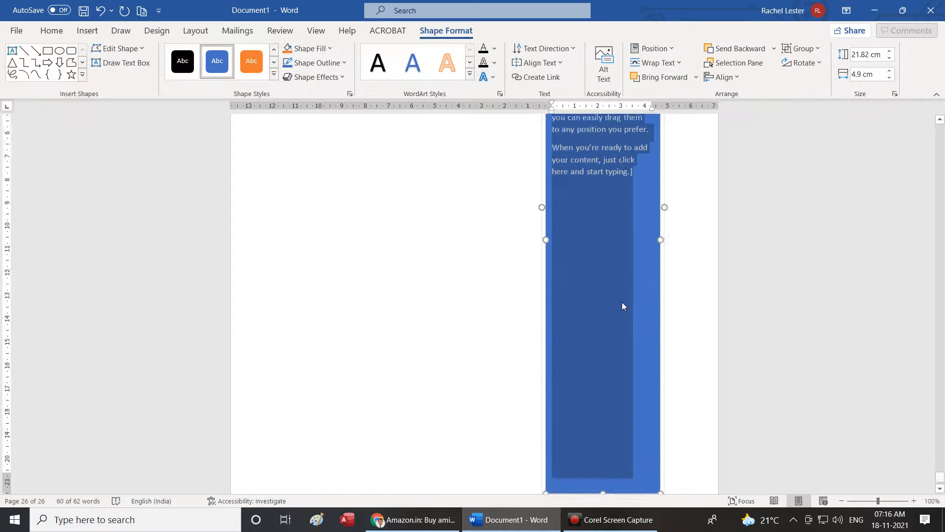
{"action": "left_click", "coordinate": [691, 417]}
{"action": "scroll", "coordinate": [691, 418], "scroll_direction": "down", "scroll_amount": 7}
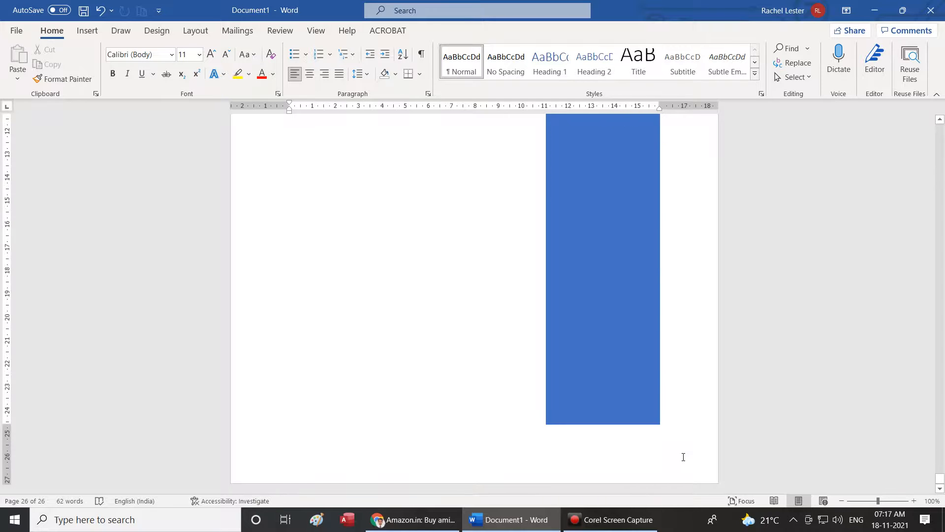
{"action": "scroll", "coordinate": [673, 461], "scroll_direction": "up", "scroll_amount": 4}
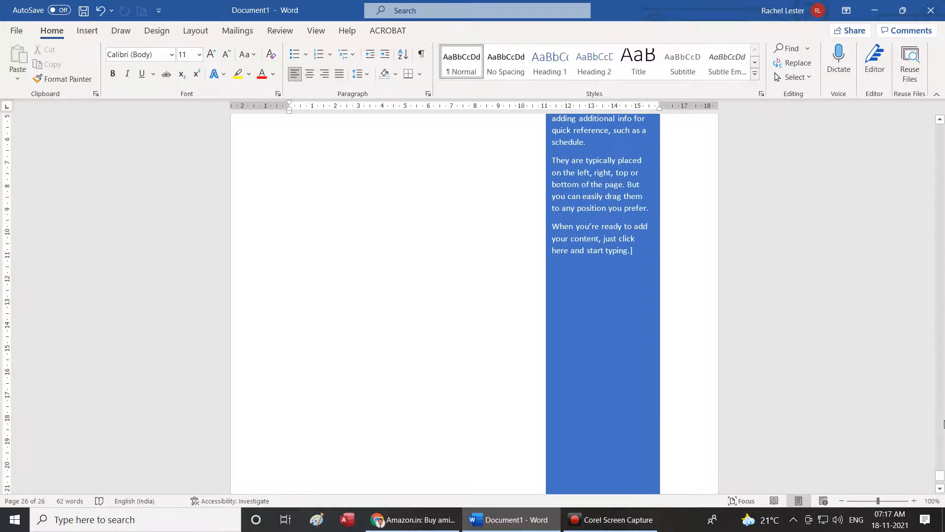
Place the cursor at the start of the first page and insert the built-in Austin Sidebar there
{"action": "left_click_drag", "start_coordinate": [939, 477], "coordinate": [940, 122]}
{"action": "left_click", "coordinate": [420, 195]}
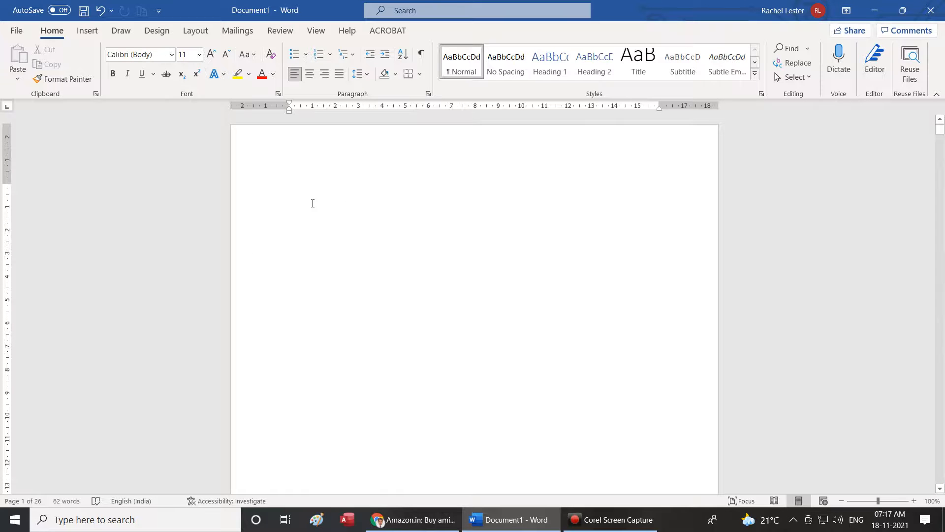
{"action": "left_click", "coordinate": [87, 30]}
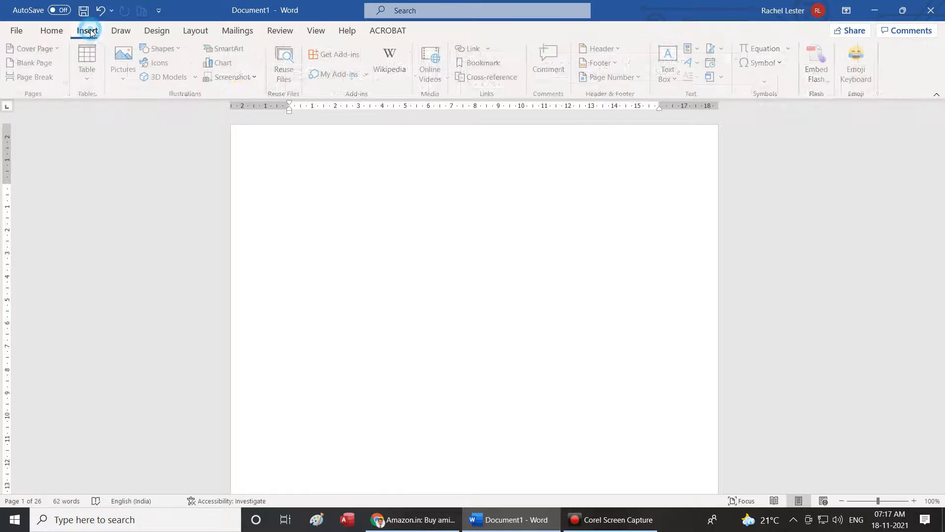
{"action": "left_click", "coordinate": [671, 74]}
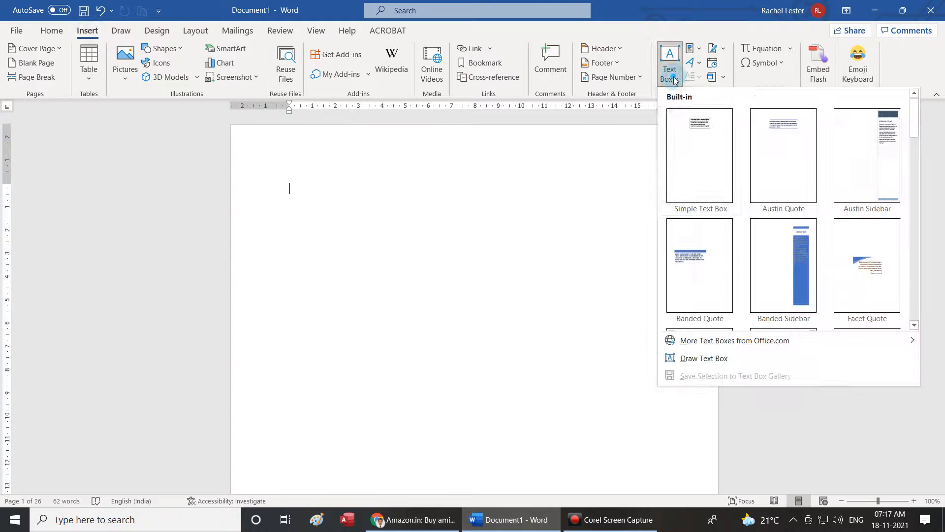
{"action": "left_click", "coordinate": [869, 173]}
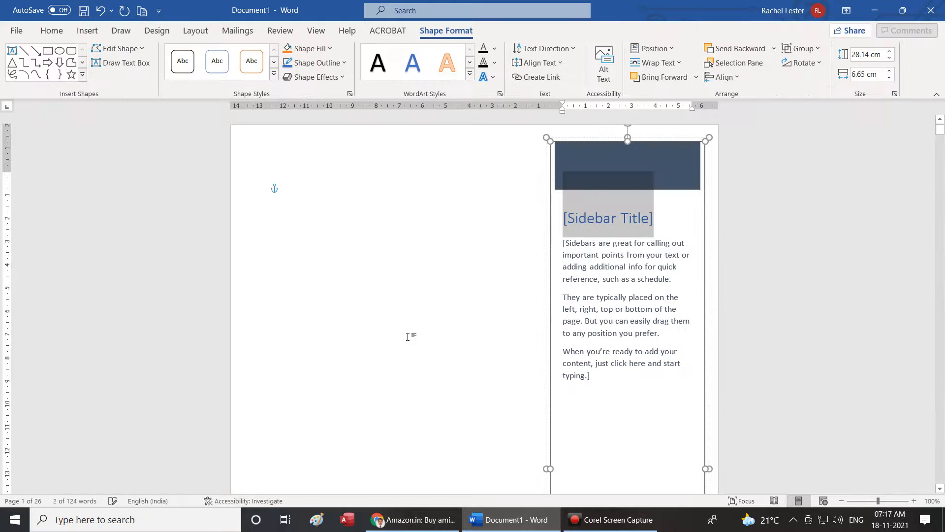
Place the cursor on the second page and show the document gridlines
{"action": "scroll", "coordinate": [411, 336], "scroll_direction": "down", "scroll_amount": 10}
{"action": "scroll", "coordinate": [411, 336], "scroll_direction": "down", "scroll_amount": 3}
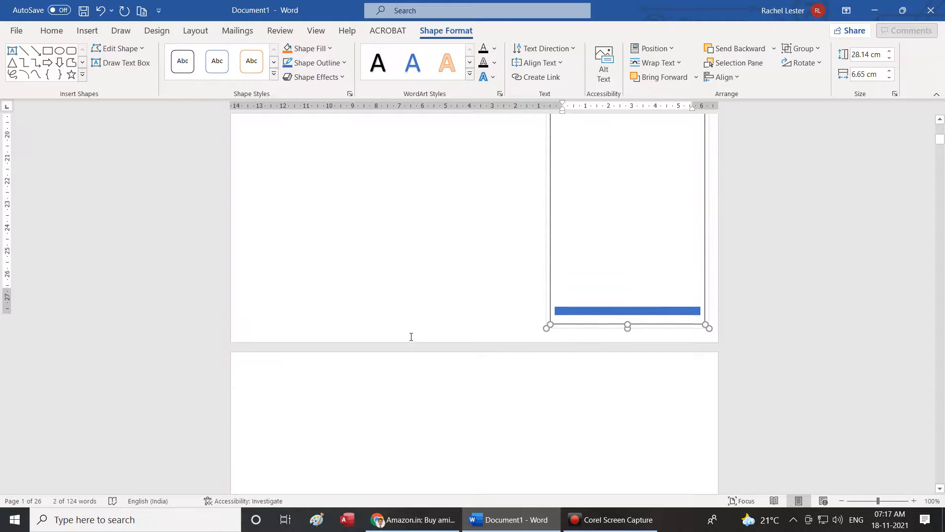
{"action": "double_click", "coordinate": [289, 370]}
{"action": "double_click", "coordinate": [293, 400]}
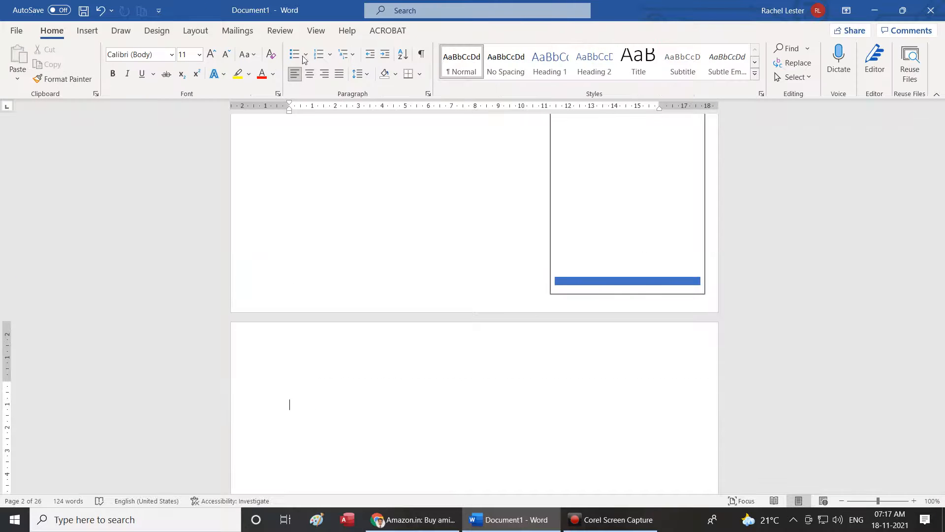
{"action": "left_click", "coordinate": [280, 31]}
{"action": "left_click", "coordinate": [315, 31]}
{"action": "left_click", "coordinate": [292, 67]}
Place the cursor at the top of the second page's grid and insert the built-in Motion Sidebar there
{"action": "scroll", "coordinate": [408, 226], "scroll_direction": "down", "scroll_amount": 3}
{"action": "left_click", "coordinate": [292, 296]}
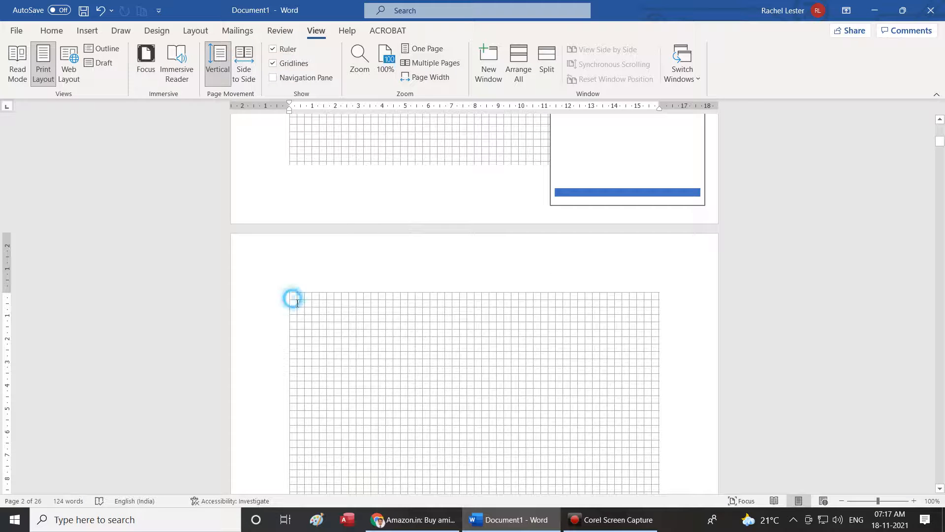
{"action": "left_click", "coordinate": [87, 31]}
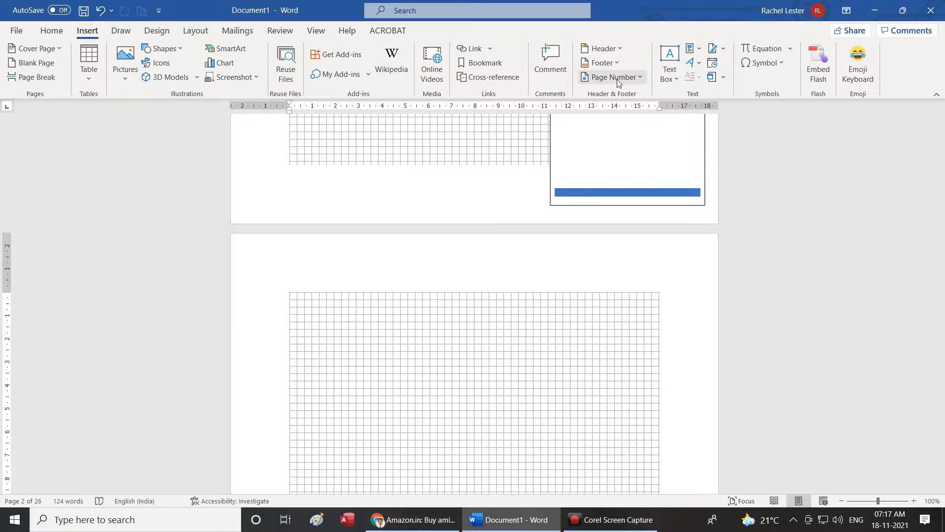
{"action": "left_click", "coordinate": [669, 64]}
{"action": "scroll", "coordinate": [842, 273], "scroll_direction": "down", "scroll_amount": 3}
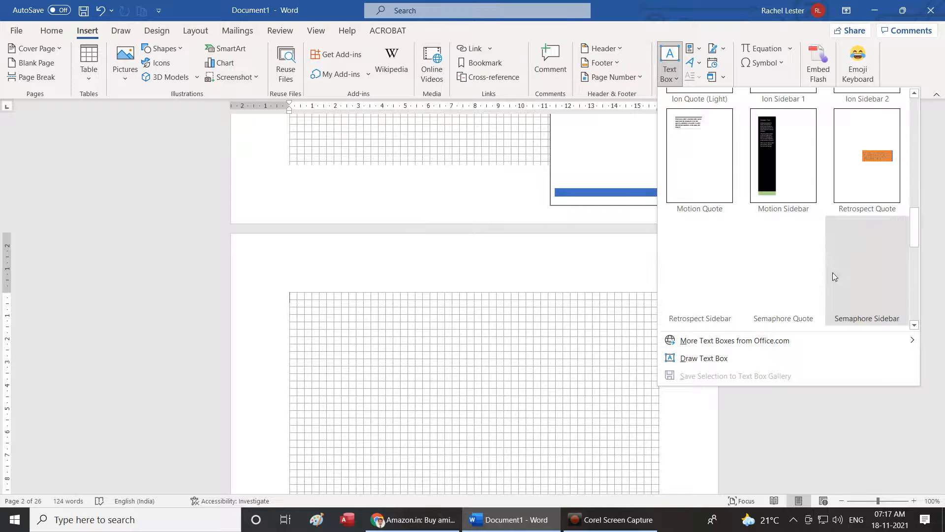
{"action": "left_click", "coordinate": [801, 177]}
Place the cursor at the top of the third page's grid and insert the built-in Banded Sidebar there
{"action": "scroll", "coordinate": [542, 348], "scroll_direction": "down", "scroll_amount": 10}
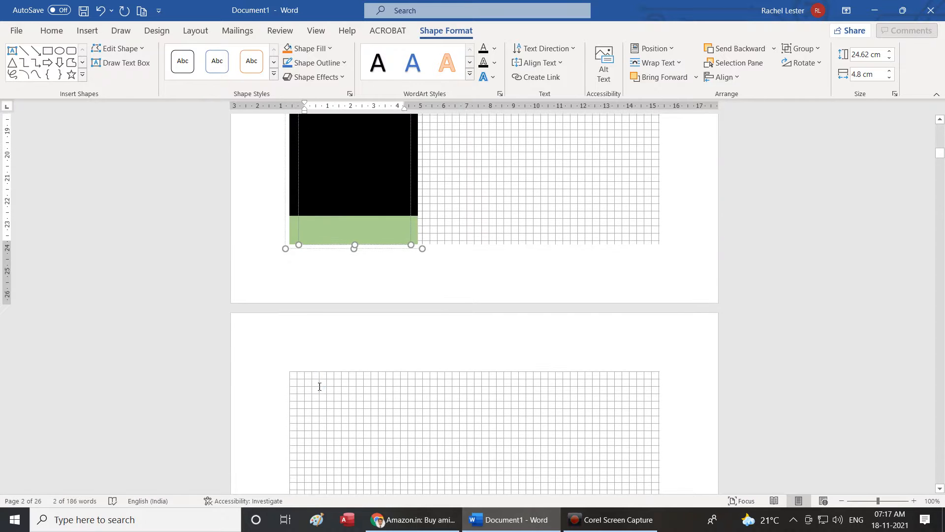
{"action": "left_click", "coordinate": [315, 384]}
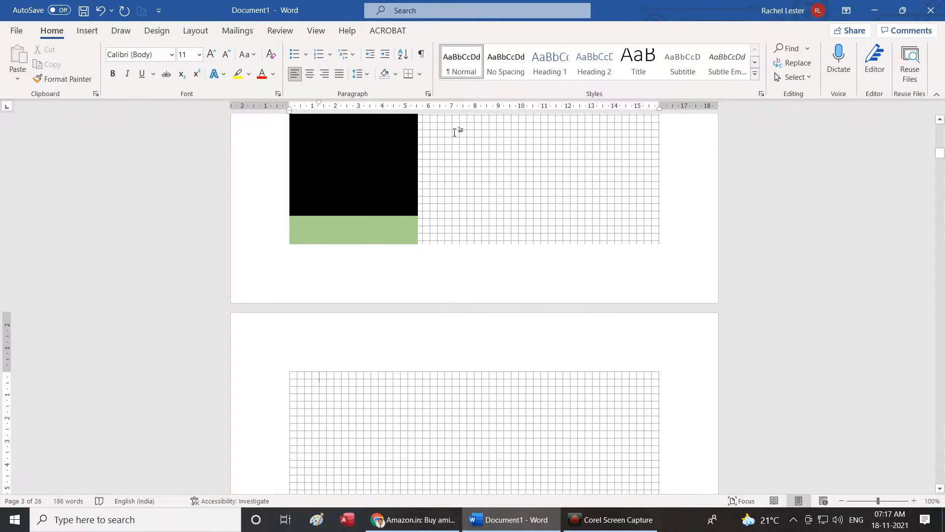
{"action": "left_click", "coordinate": [87, 30]}
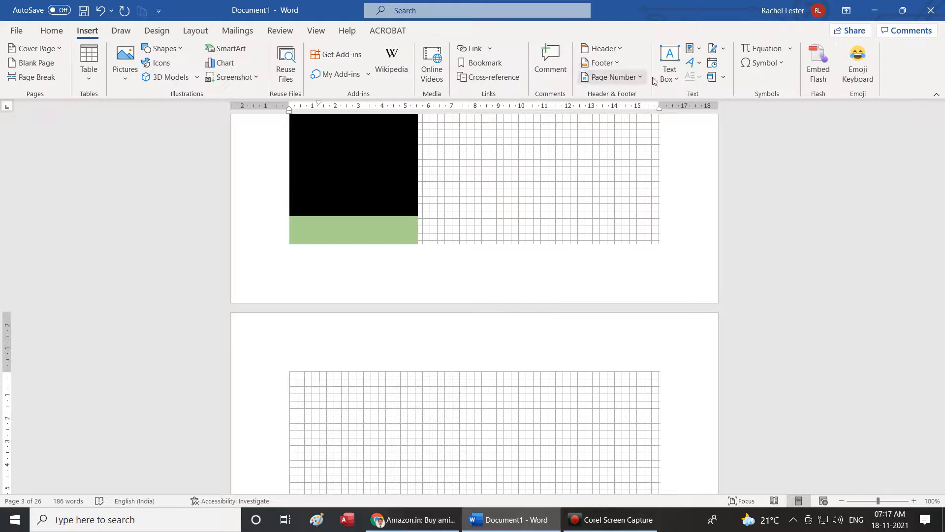
{"action": "left_click", "coordinate": [670, 74]}
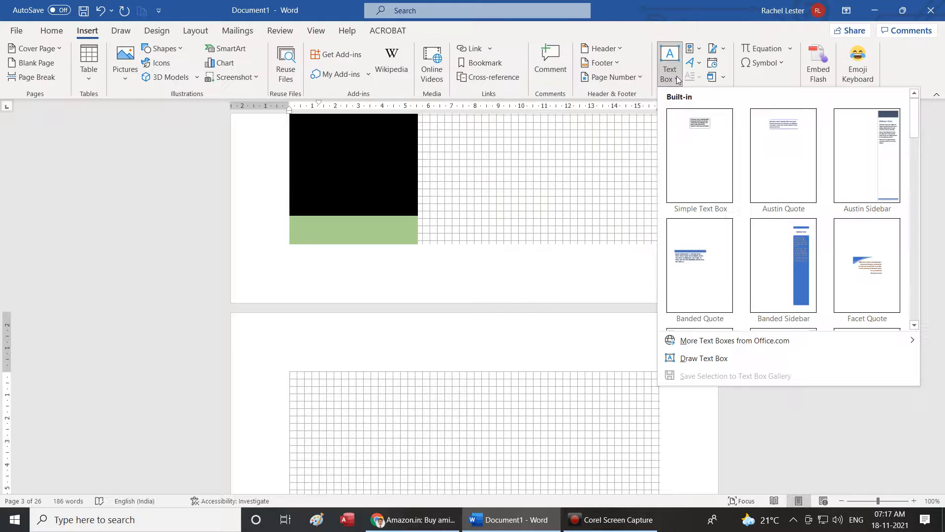
{"action": "left_click", "coordinate": [803, 267]}
Place the cursor at the top of the fourth page's grid and insert the built-in Facet Sidebar (Right) there
{"action": "scroll", "coordinate": [315, 296], "scroll_direction": "down", "scroll_amount": 9}
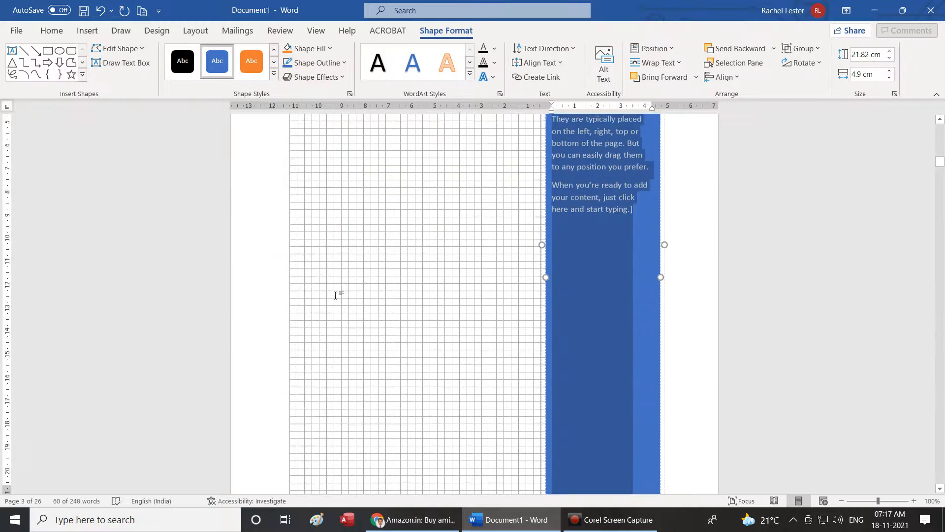
{"action": "scroll", "coordinate": [327, 300], "scroll_direction": "down", "scroll_amount": 10}
{"action": "left_click", "coordinate": [299, 367]}
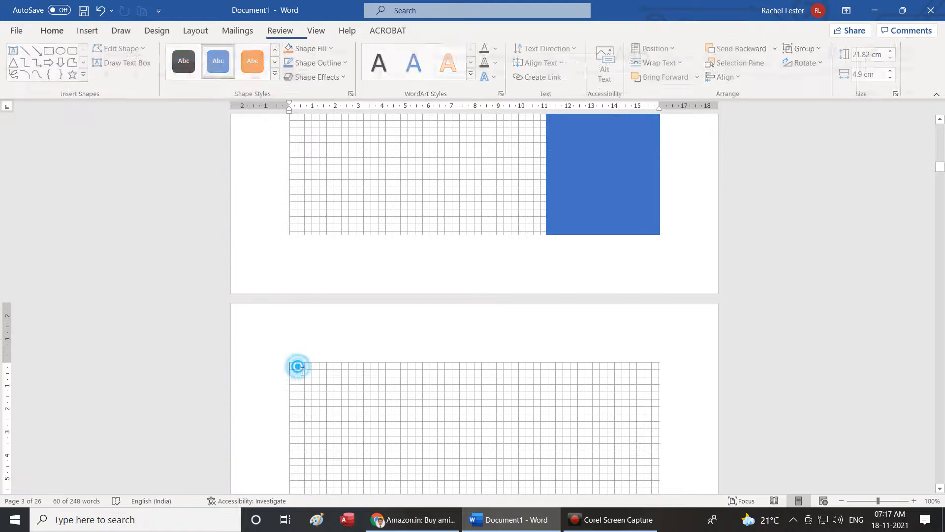
{"action": "scroll", "coordinate": [339, 353], "scroll_direction": "up", "scroll_amount": 8}
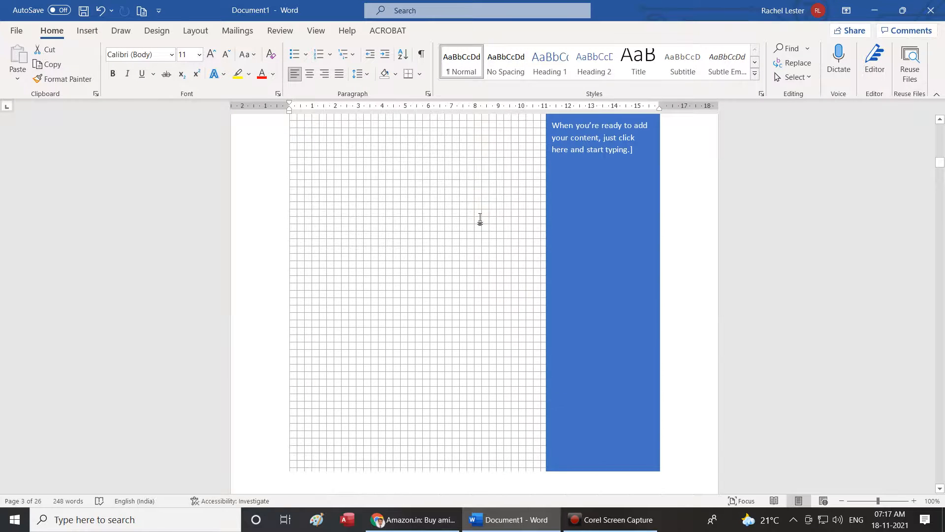
{"action": "scroll", "coordinate": [621, 200], "scroll_direction": "up", "scroll_amount": 2}
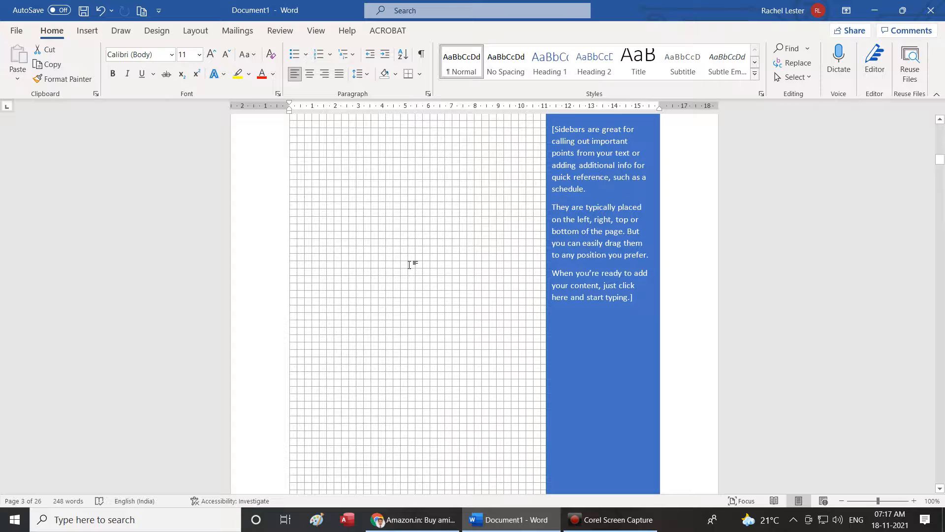
{"action": "scroll", "coordinate": [419, 264], "scroll_direction": "down", "scroll_amount": 10}
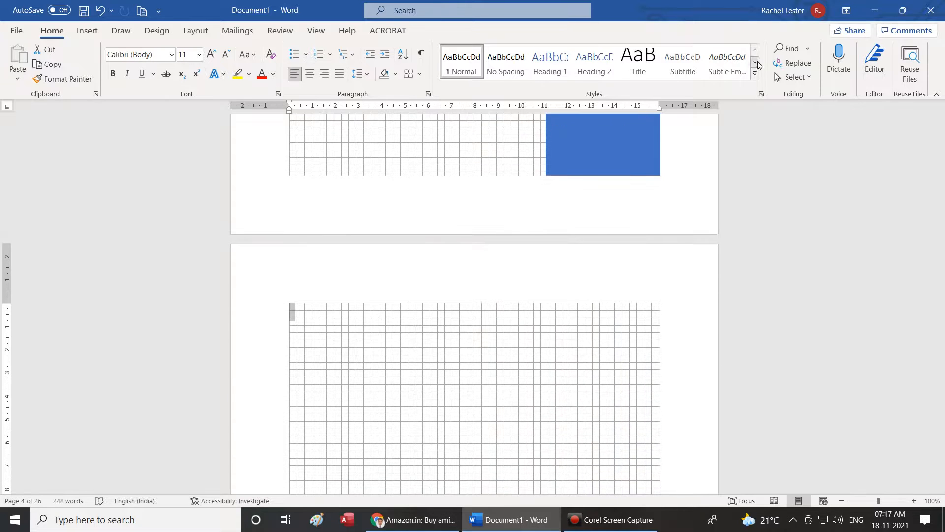
{"action": "left_click", "coordinate": [87, 30]}
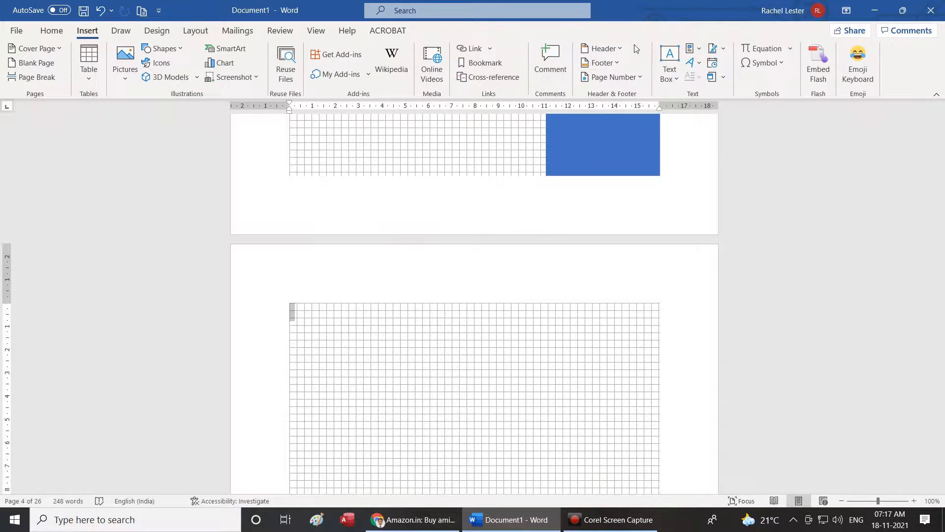
{"action": "left_click", "coordinate": [677, 78]}
{"action": "scroll", "coordinate": [796, 222], "scroll_direction": "down", "scroll_amount": 5}
{"action": "scroll", "coordinate": [796, 222], "scroll_direction": "down", "scroll_amount": 1}
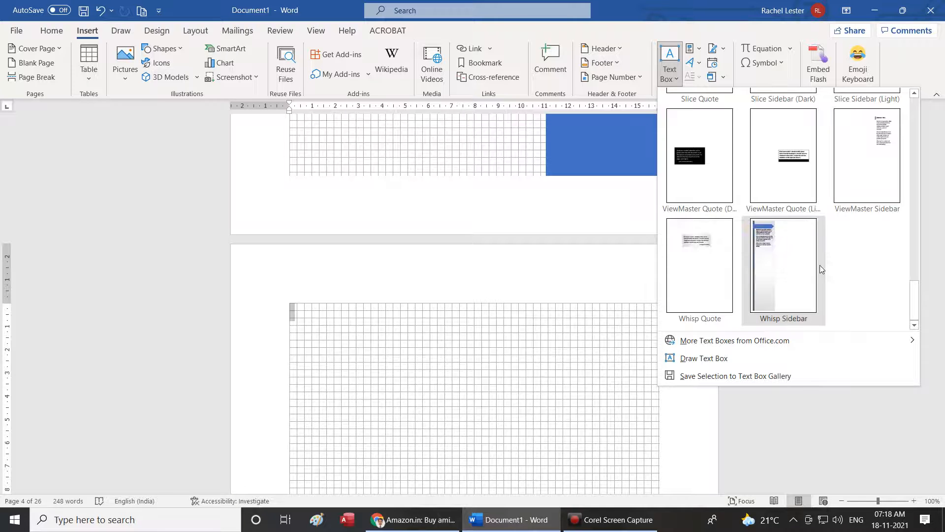
{"action": "scroll", "coordinate": [874, 256], "scroll_direction": "up", "scroll_amount": 5}
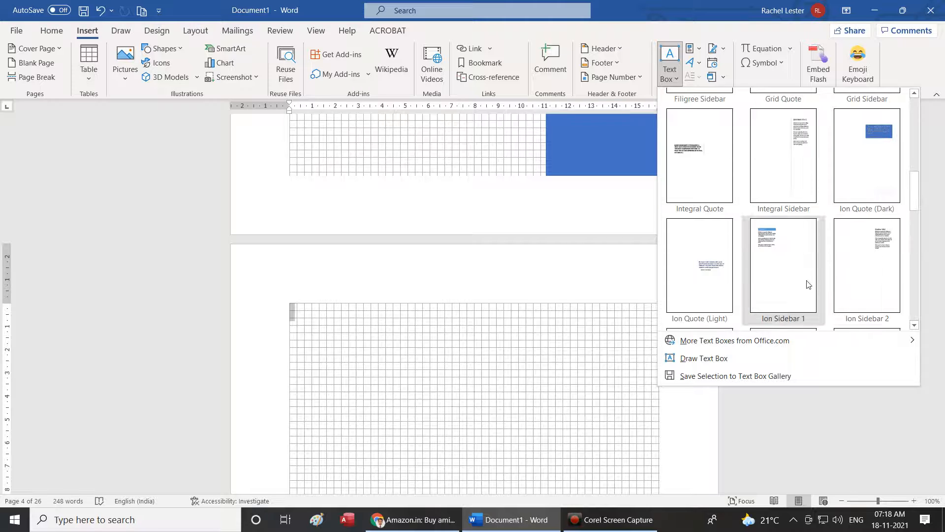
{"action": "scroll", "coordinate": [859, 252], "scroll_direction": "up", "scroll_amount": 3}
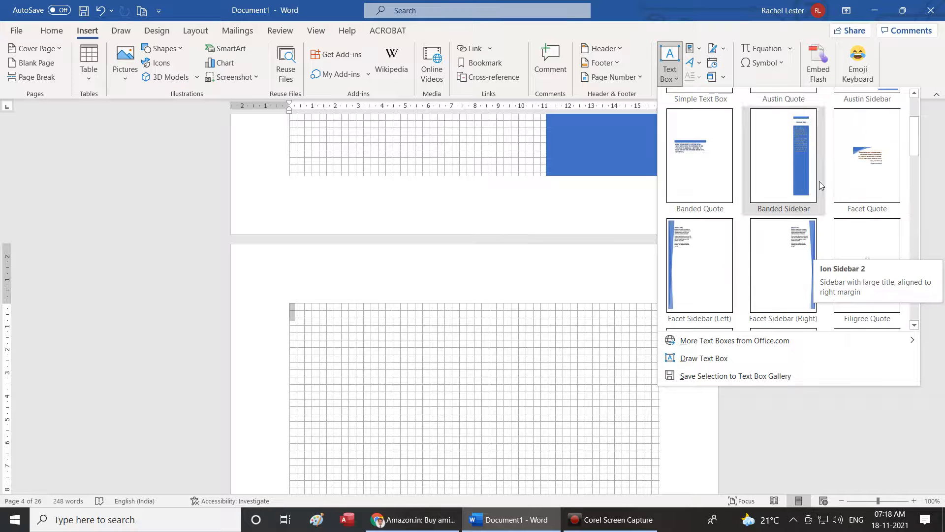
{"action": "left_click", "coordinate": [787, 252]}
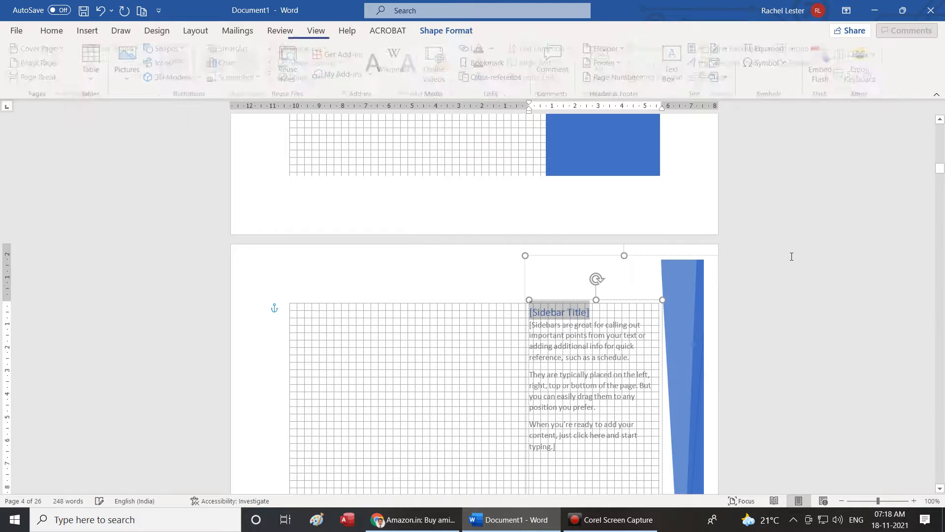
Shorten the Facet Sidebar to the fourth page's top and bottom grid edges, and nudge it slightly down and to the right
{"action": "scroll", "coordinate": [569, 292], "scroll_direction": "down", "scroll_amount": 8}
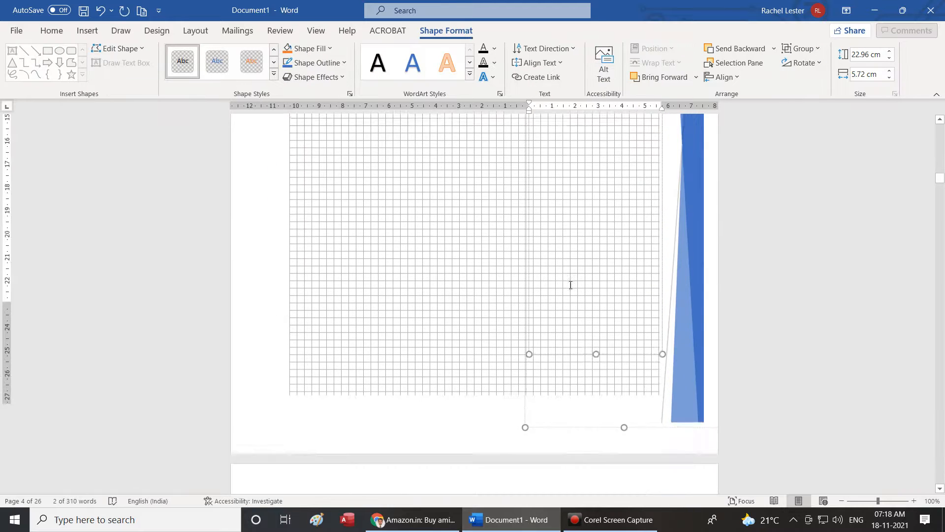
{"action": "left_click", "coordinate": [400, 198]}
{"action": "scroll", "coordinate": [401, 199], "scroll_direction": "up", "scroll_amount": 9}
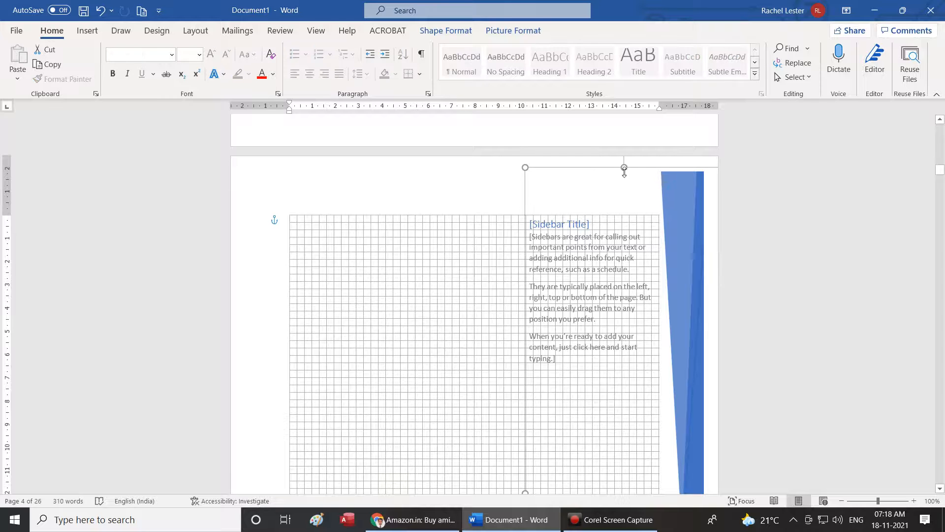
{"action": "left_click_drag", "start_coordinate": [624, 171], "coordinate": [625, 218]}
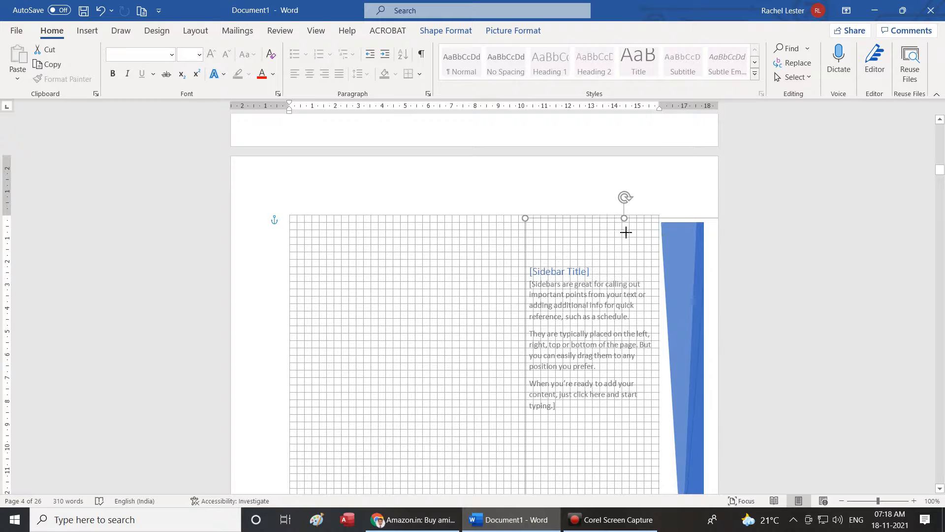
{"action": "scroll", "coordinate": [625, 231], "scroll_direction": "down", "scroll_amount": 9}
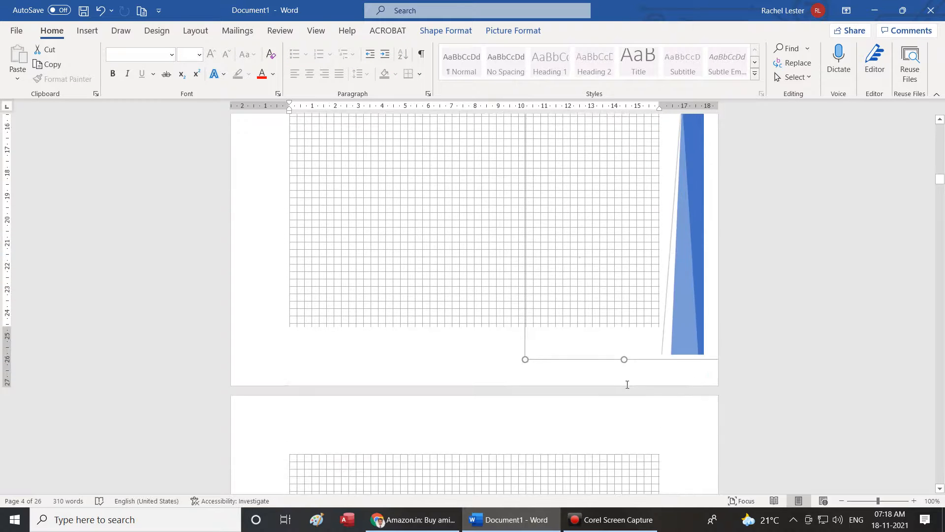
{"action": "left_click_drag", "start_coordinate": [624, 361], "coordinate": [639, 331]}
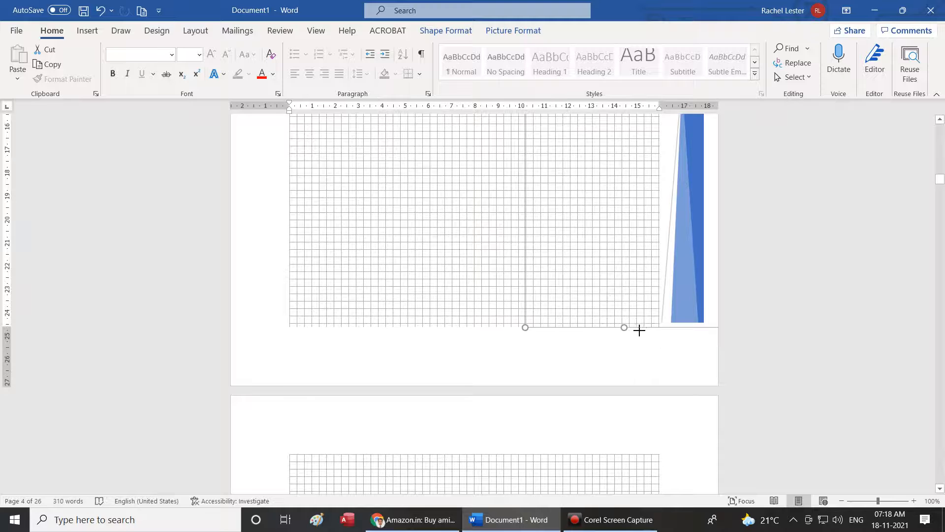
{"action": "scroll", "coordinate": [687, 305], "scroll_direction": "up", "scroll_amount": 9}
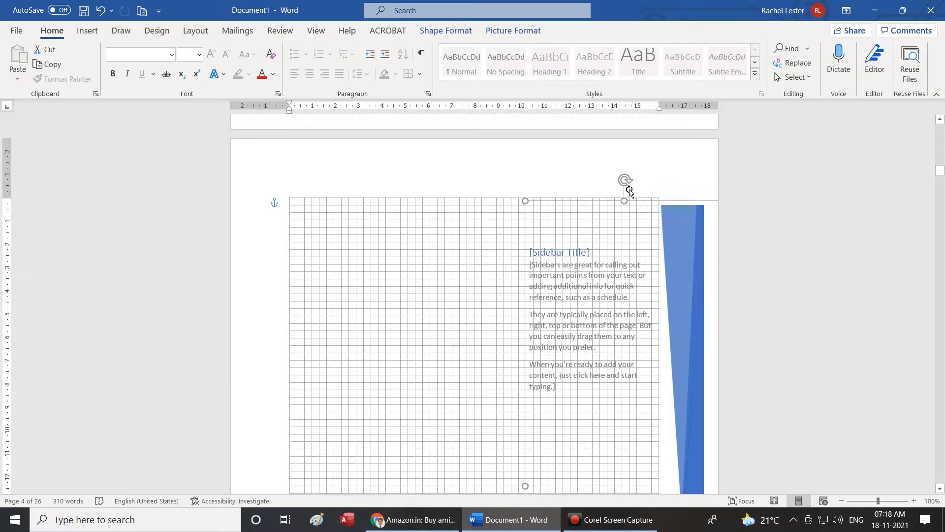
{"action": "left_click_drag", "start_coordinate": [625, 209], "coordinate": [632, 206]}
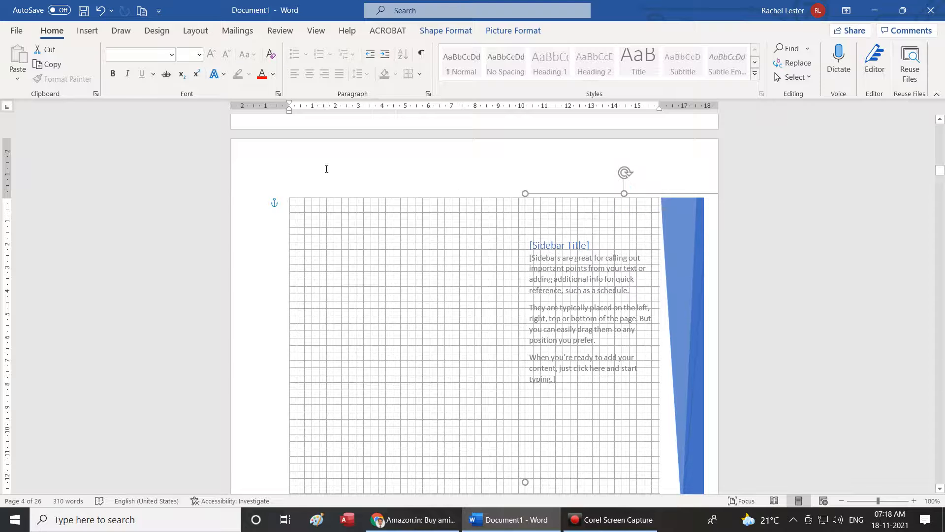
{"action": "scroll", "coordinate": [681, 289], "scroll_direction": "down", "scroll_amount": 3}
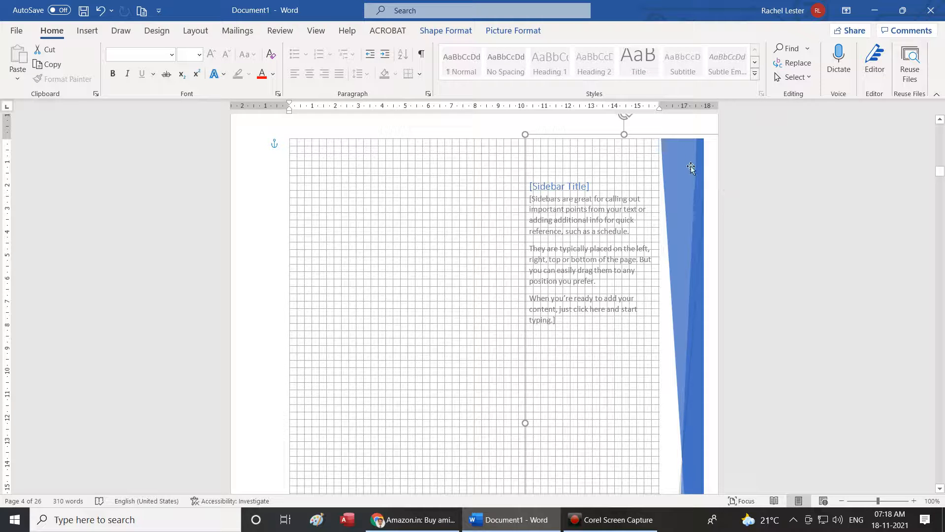
{"action": "left_click_drag", "start_coordinate": [691, 170], "coordinate": [691, 190]}
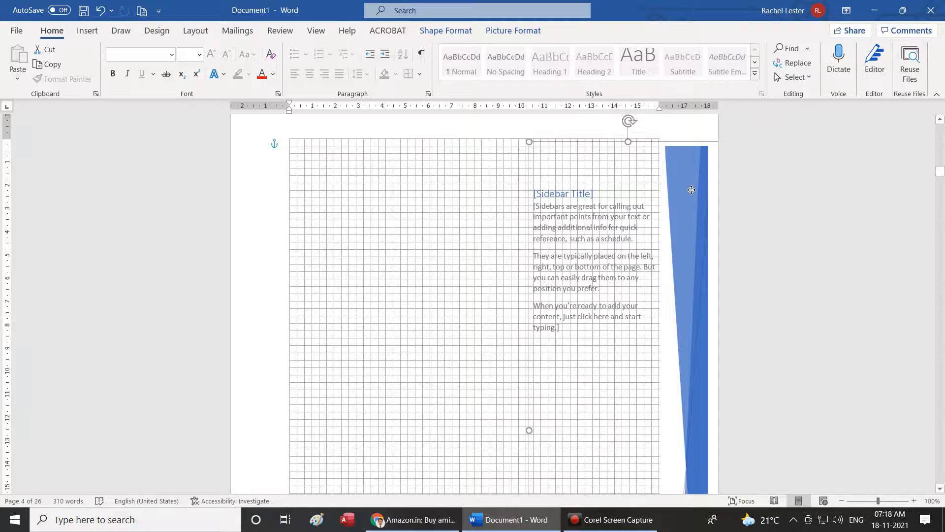
Review the sidebar pages in the print preview, going back to the first page, and return to the document
{"action": "left_click", "coordinate": [16, 31]}
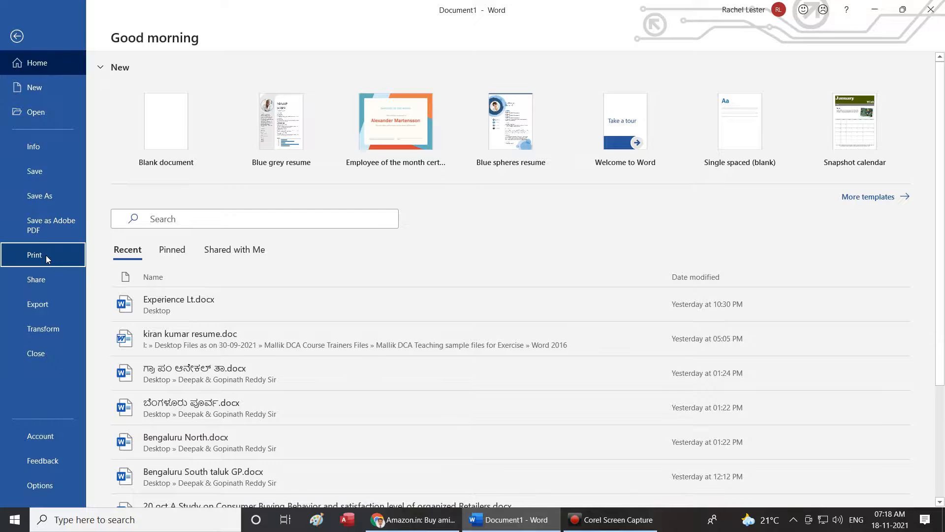
{"action": "left_click", "coordinate": [46, 255]}
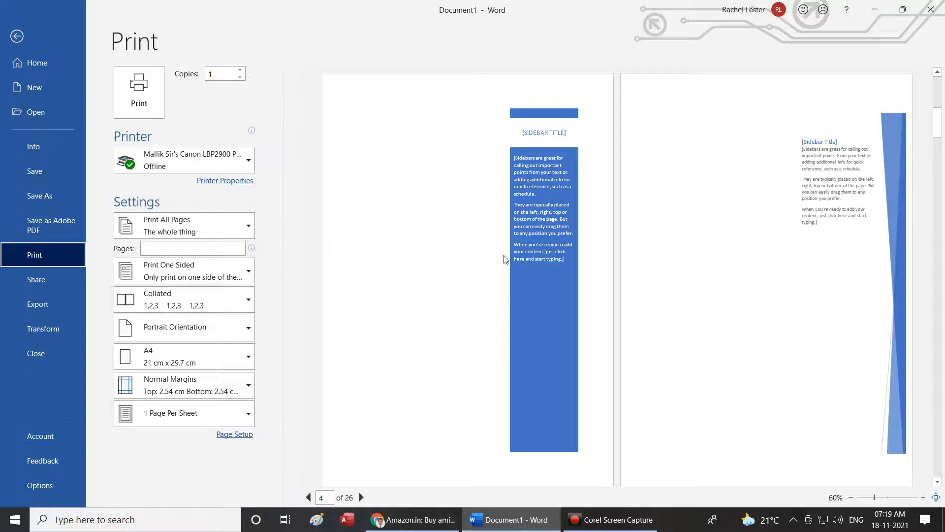
{"action": "left_click", "coordinate": [361, 497]}
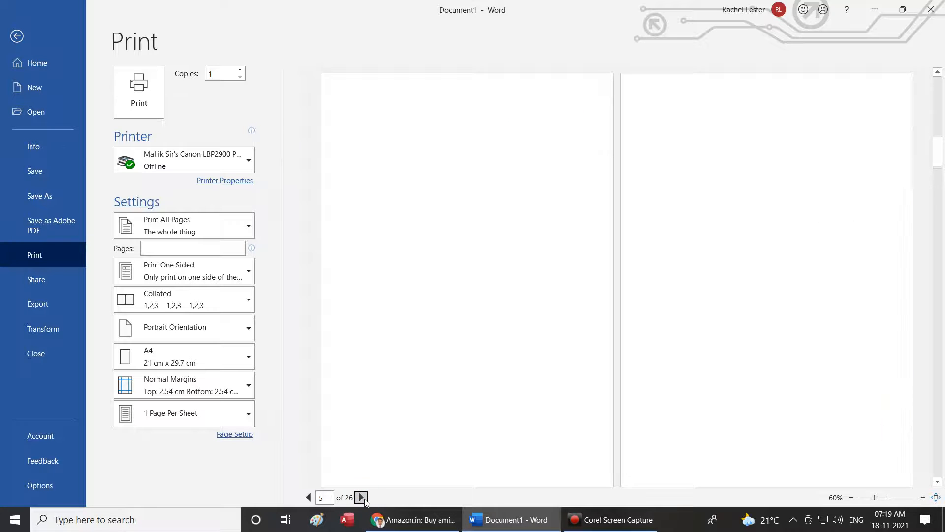
{"action": "left_click", "coordinate": [309, 497]}
{"action": "left_click", "coordinate": [308, 497]}
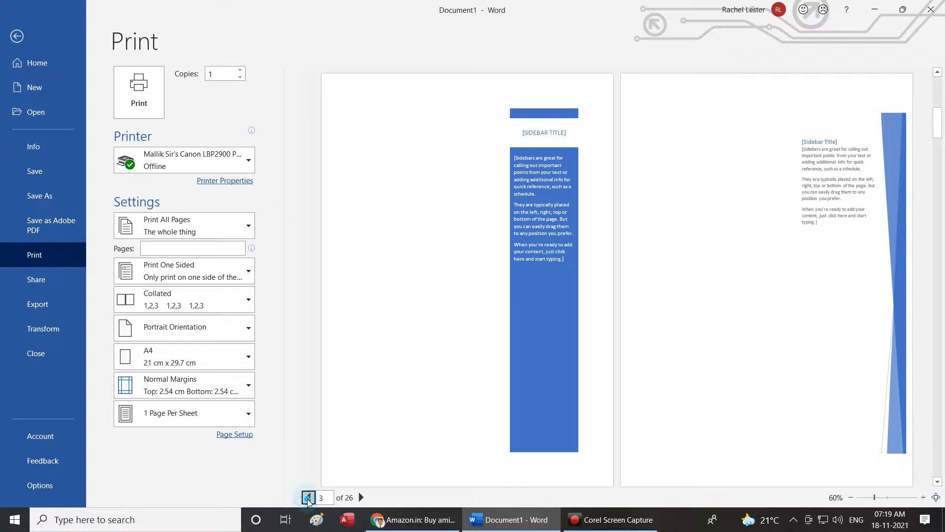
{"action": "left_click", "coordinate": [308, 497]}
{"action": "left_click", "coordinate": [308, 497]}
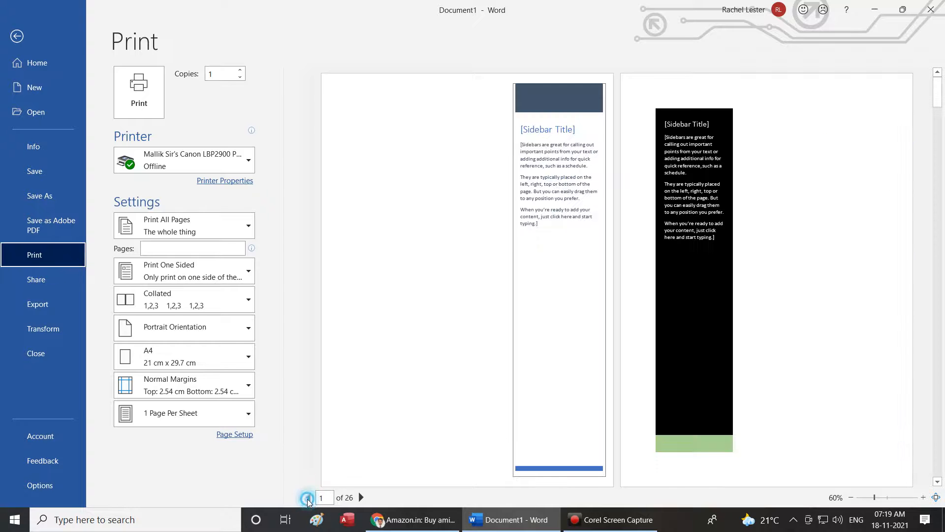
{"action": "key", "text": "Escape"}
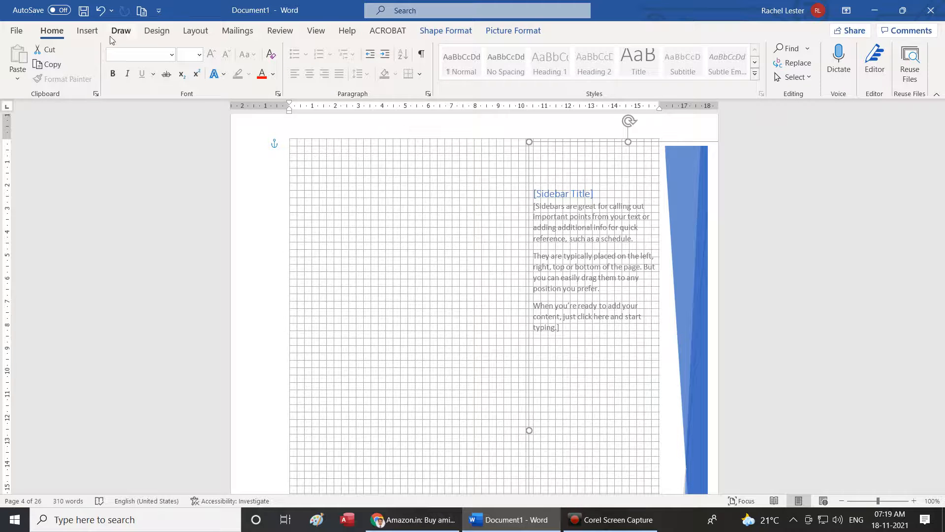
{"action": "left_click", "coordinate": [93, 33]}
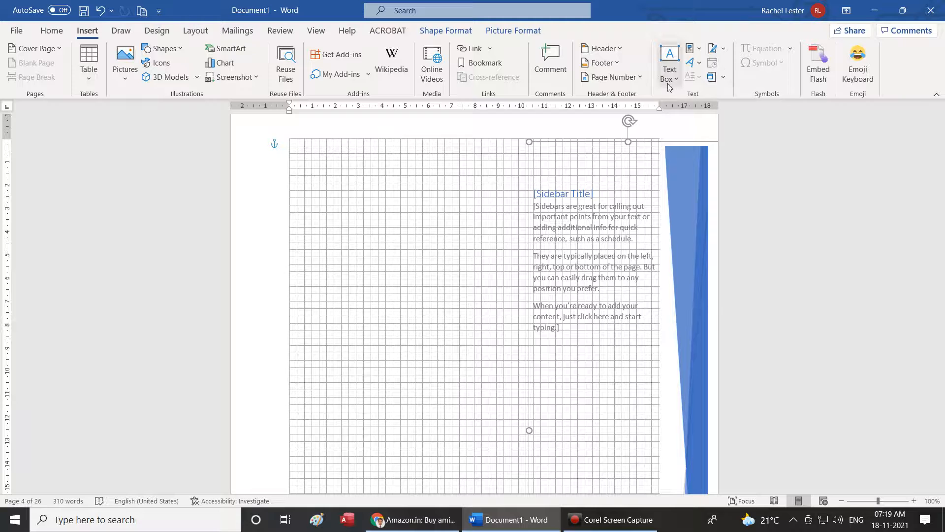
{"action": "left_click", "coordinate": [669, 66]}
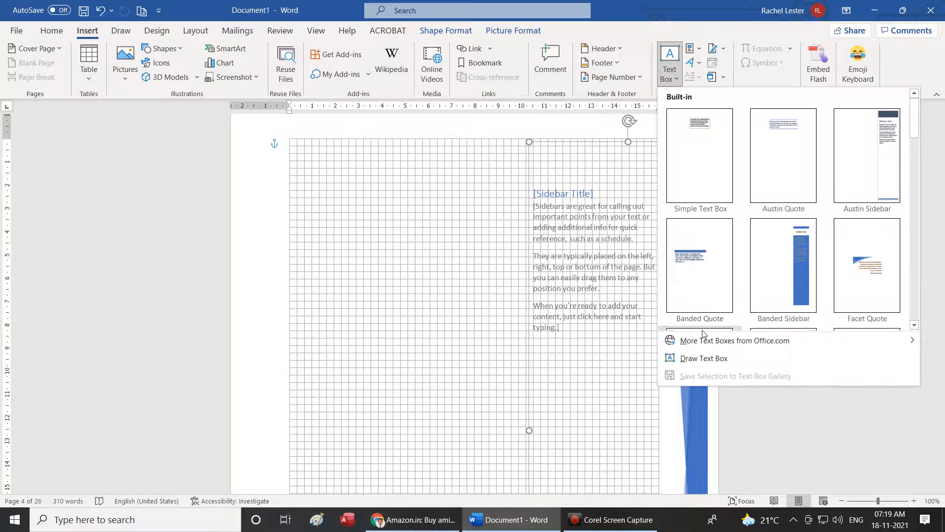
{"action": "mouse_move", "coordinate": [697, 348]}
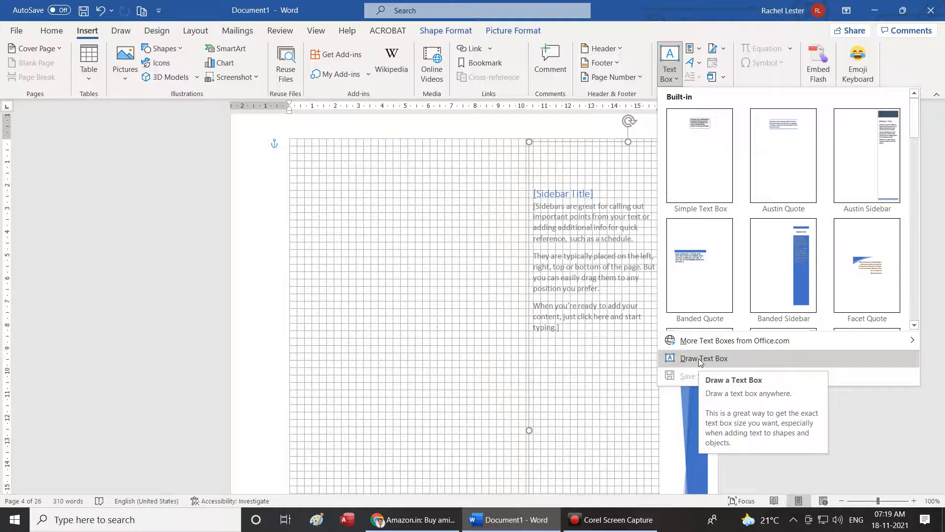
{"action": "left_click", "coordinate": [699, 358]}
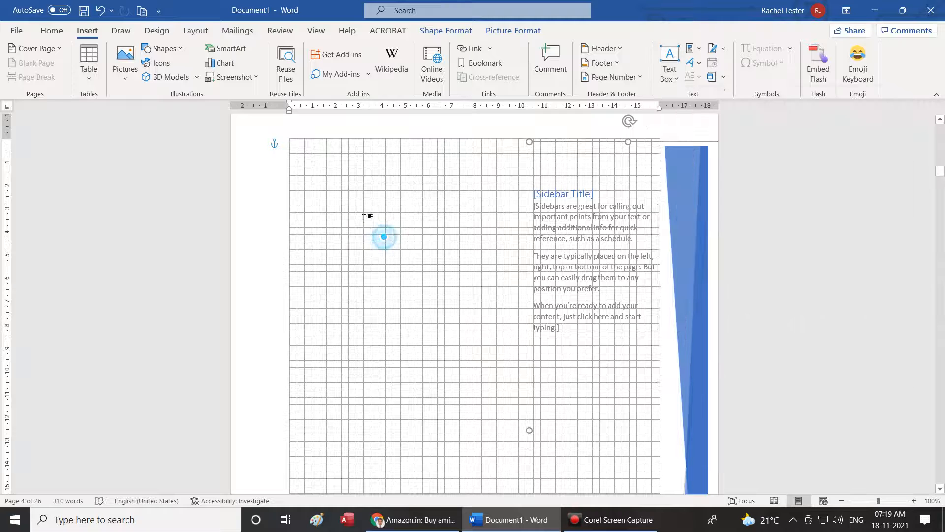
Insert the picture WhatsApp Image 2021-08-19 at 11.03.56 AM (2).jpeg from this device onto the fourth page
{"action": "left_click", "coordinate": [127, 73]}
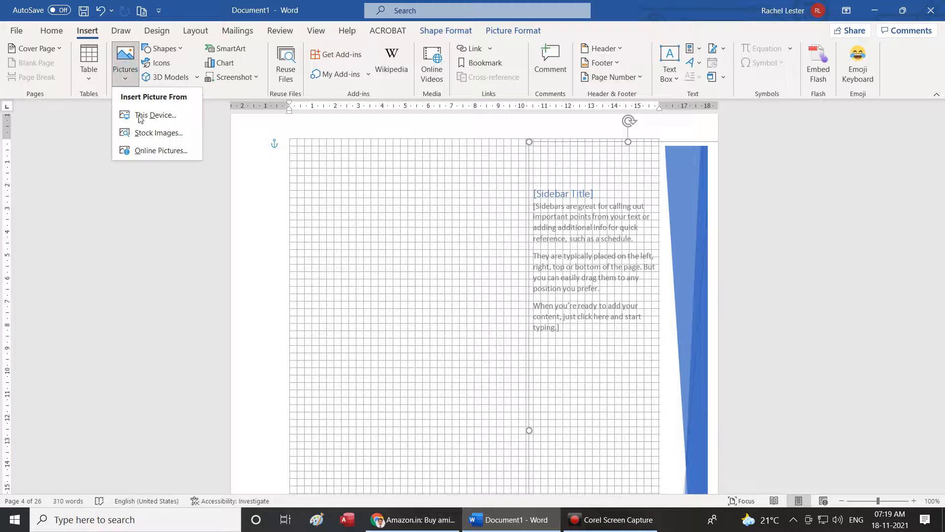
{"action": "left_click", "coordinate": [142, 116]}
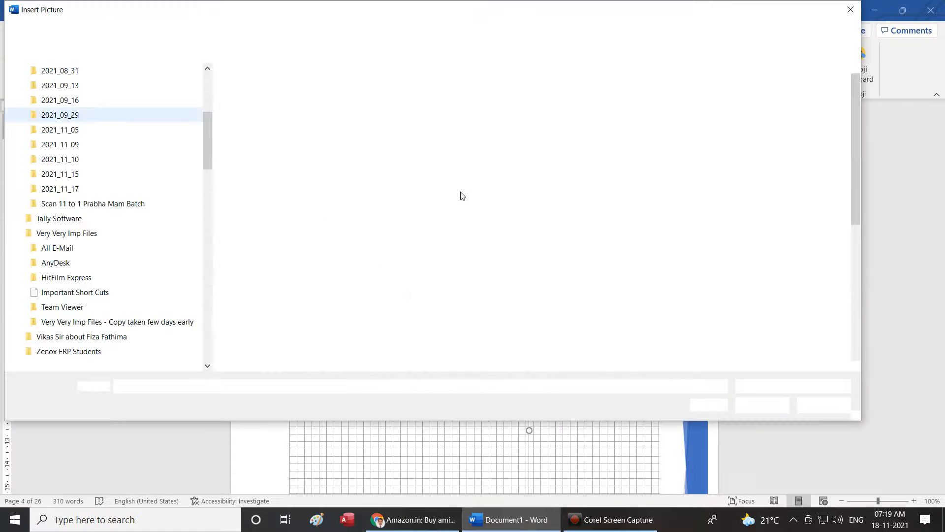
{"action": "scroll", "coordinate": [462, 195], "scroll_direction": "down", "scroll_amount": 5}
{"action": "left_click", "coordinate": [394, 156]}
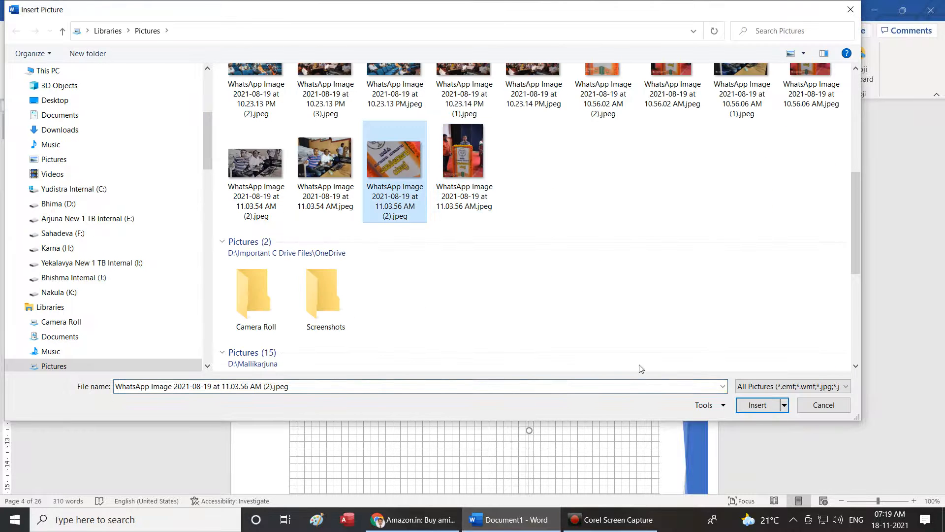
{"action": "left_click", "coordinate": [745, 403]}
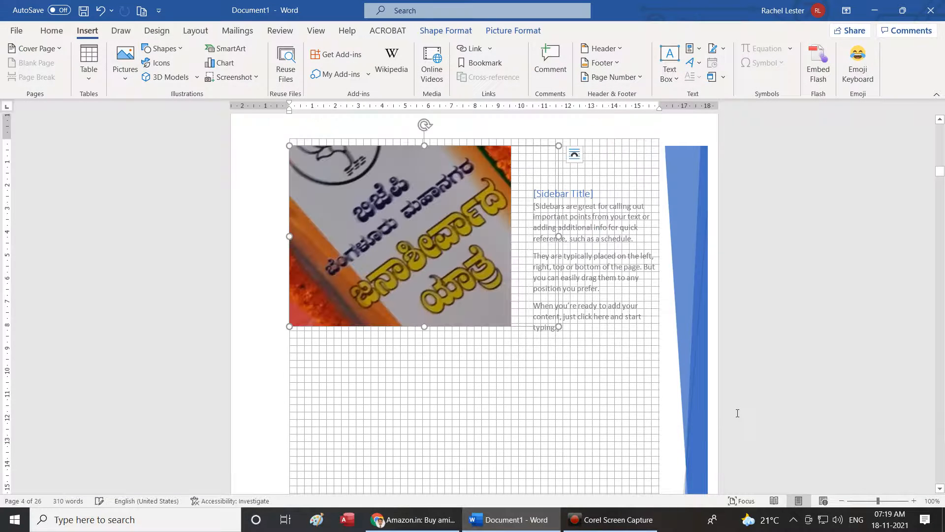
Examine the inserted picture's alt text description, leaving it as it is
{"action": "right_click", "coordinate": [432, 205]}
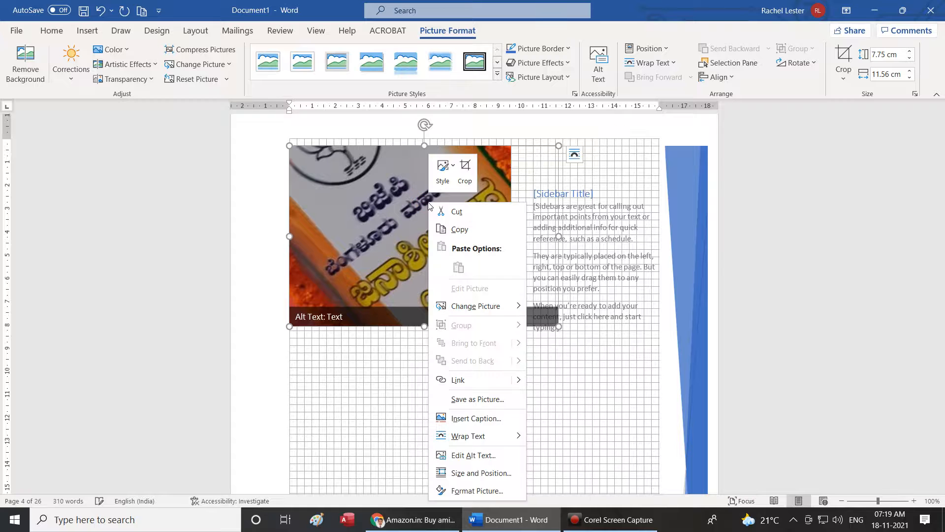
{"action": "scroll", "coordinate": [396, 270], "scroll_direction": "down", "scroll_amount": 2}
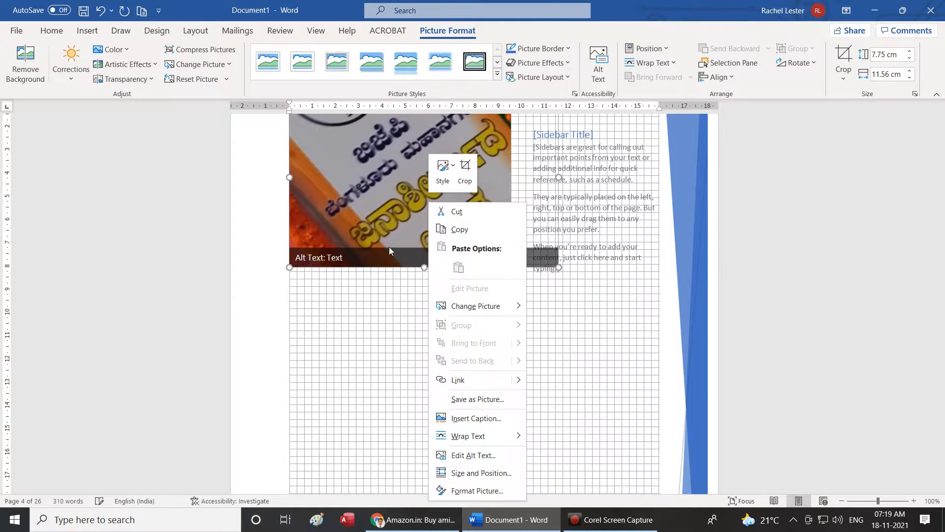
{"action": "left_click", "coordinate": [382, 179]}
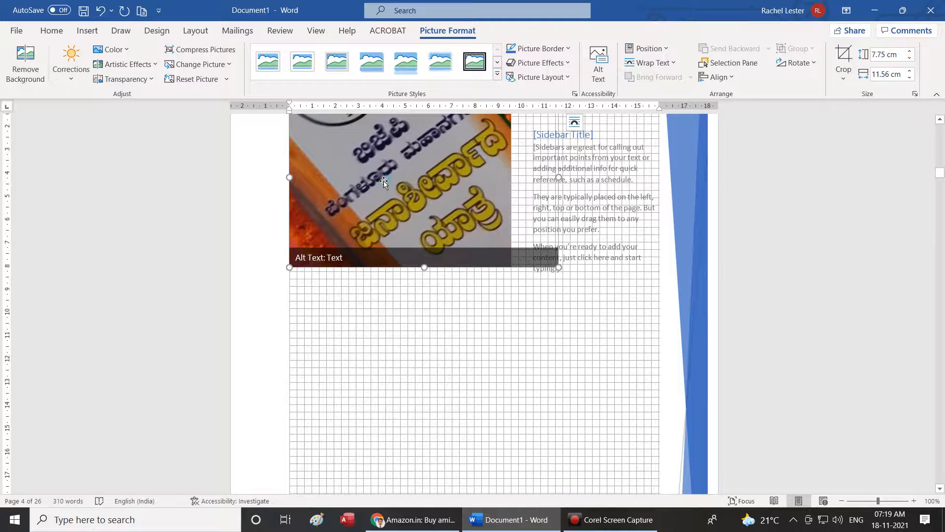
{"action": "right_click", "coordinate": [471, 144]}
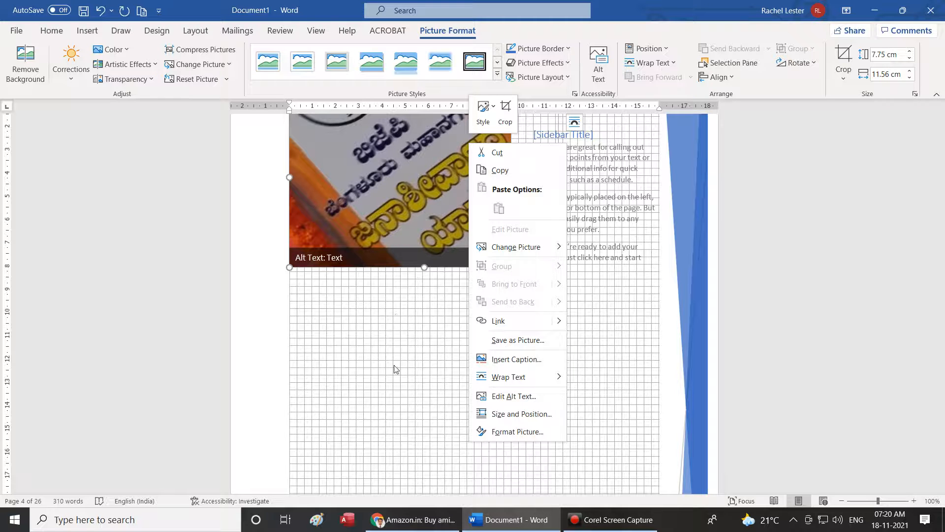
{"action": "left_click", "coordinate": [492, 395]}
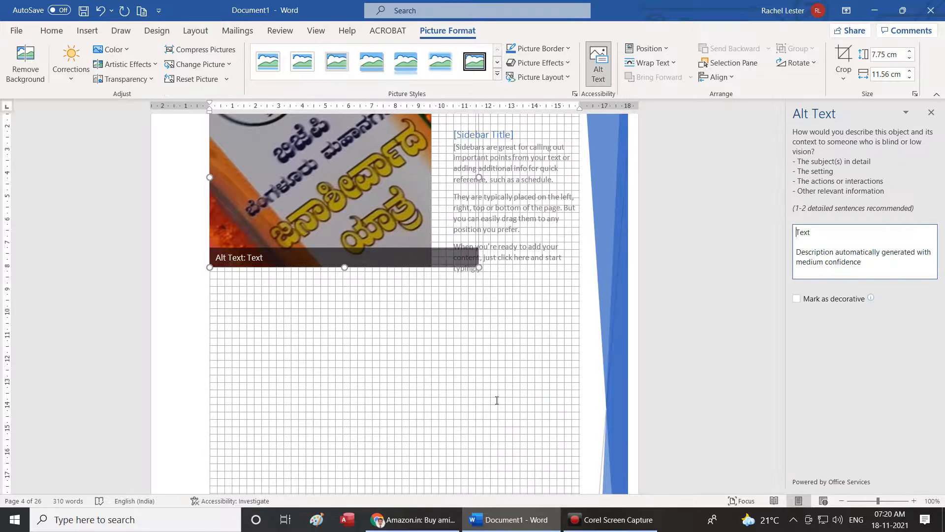
{"action": "left_click", "coordinate": [930, 112]}
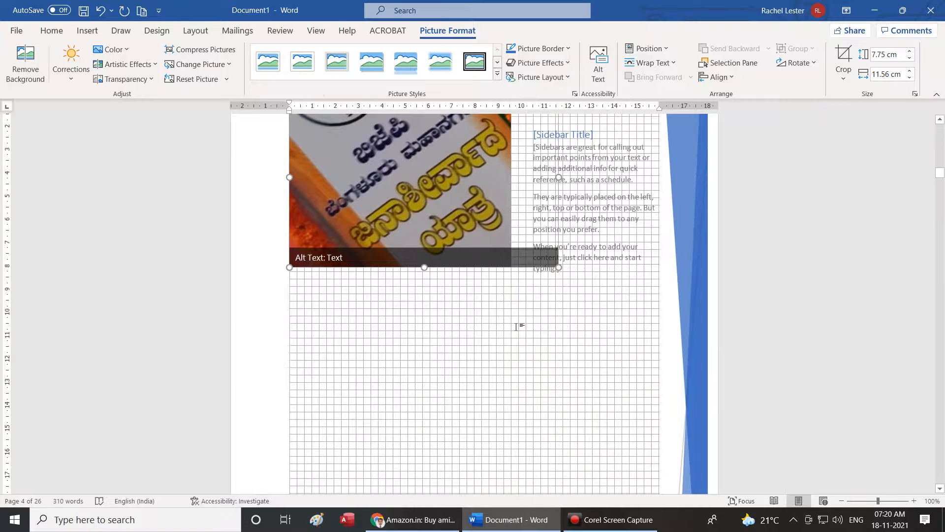
Draw a text box about 7.62 cm wide and 0.91 cm high over the upper part of the picture
{"action": "scroll", "coordinate": [516, 326], "scroll_direction": "up", "scroll_amount": 2}
{"action": "scroll", "coordinate": [516, 326], "scroll_direction": "up", "scroll_amount": 2}
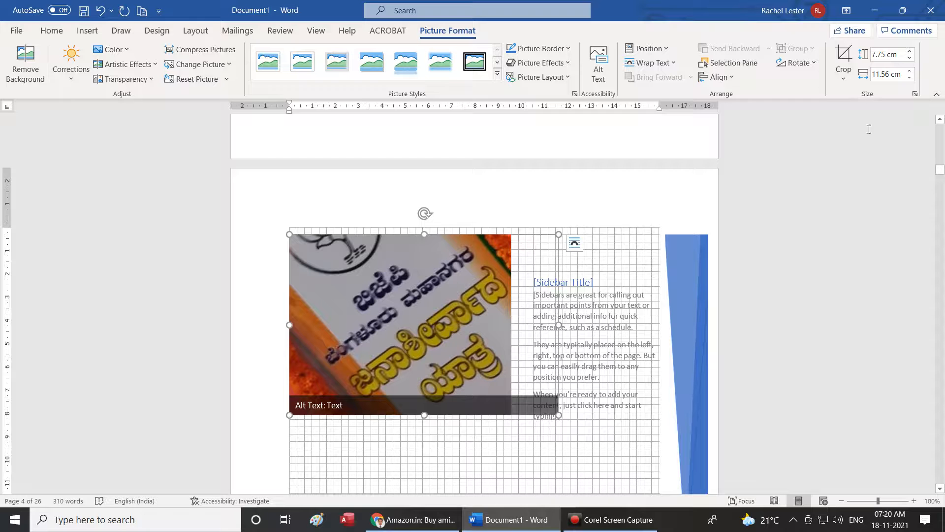
{"action": "left_click", "coordinate": [89, 32]}
{"action": "left_click", "coordinate": [673, 82]}
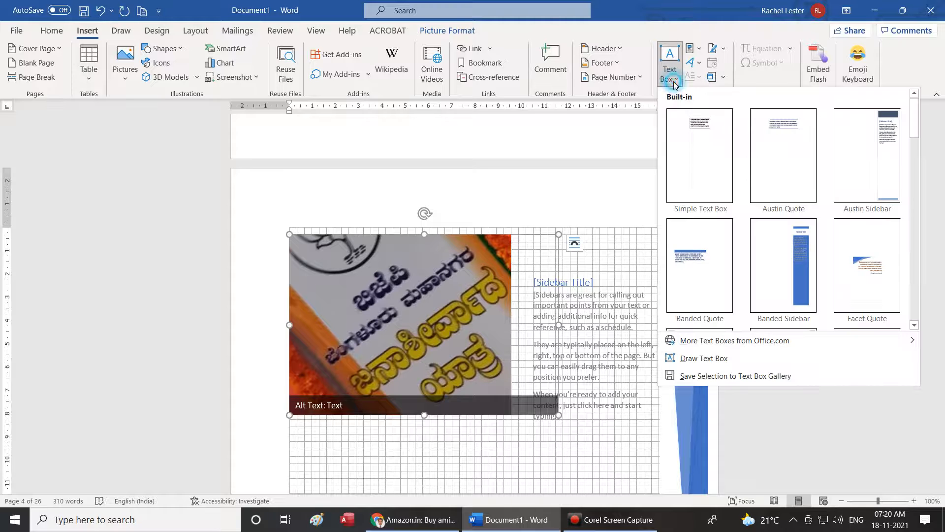
{"action": "left_click", "coordinate": [688, 357]}
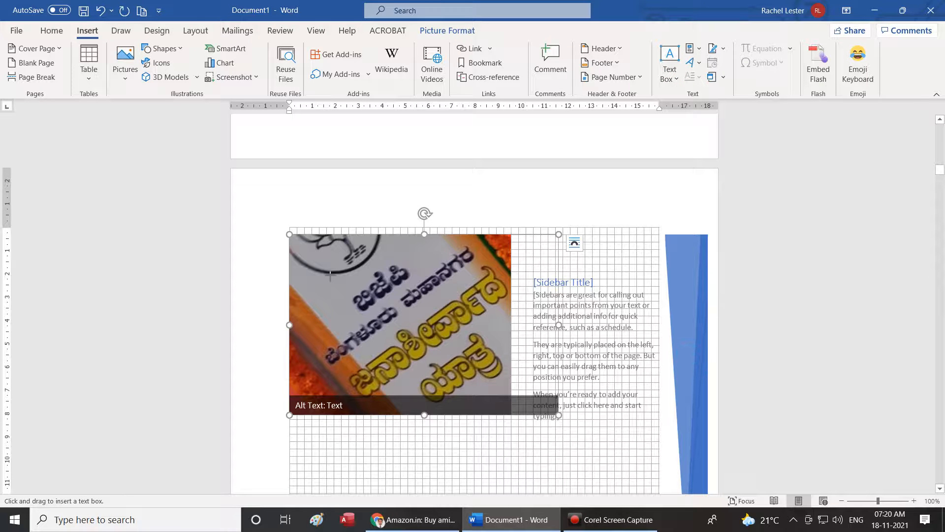
{"action": "left_click_drag", "start_coordinate": [312, 249], "coordinate": [489, 271]}
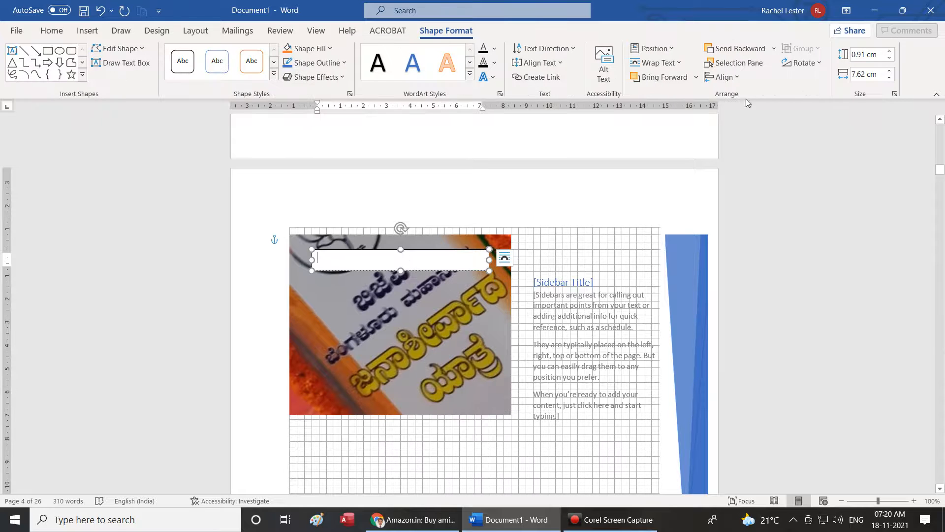
Draw a second text box about 7.94 cm wide and 1.91 cm high over the lower part of the picture
{"action": "left_click", "coordinate": [89, 30]}
{"action": "left_click", "coordinate": [669, 64]}
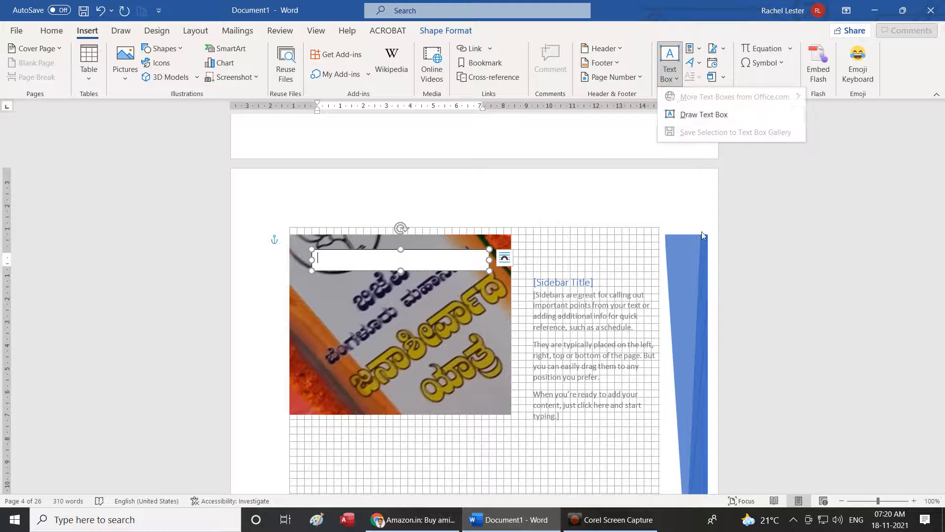
{"action": "left_click", "coordinate": [677, 80]}
{"action": "left_click", "coordinate": [678, 80]}
{"action": "left_click", "coordinate": [676, 81]}
{"action": "left_click", "coordinate": [676, 80]}
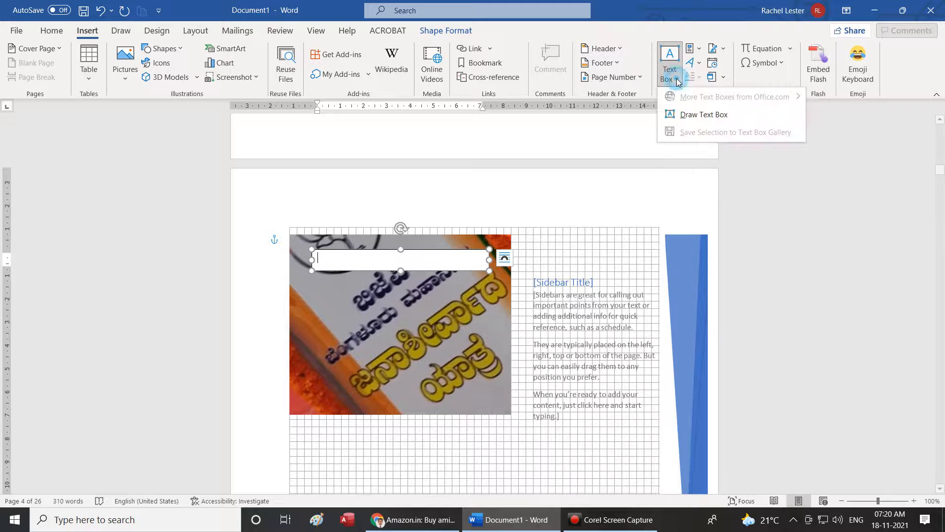
{"action": "left_click", "coordinate": [689, 117]}
{"action": "mouse_move", "coordinate": [319, 352]}
{"action": "left_mouse_down"}
{"action": "mouse_move", "coordinate": [426, 403]}
{"action": "mouse_move", "coordinate": [504, 397]}
{"action": "left_mouse_up"}
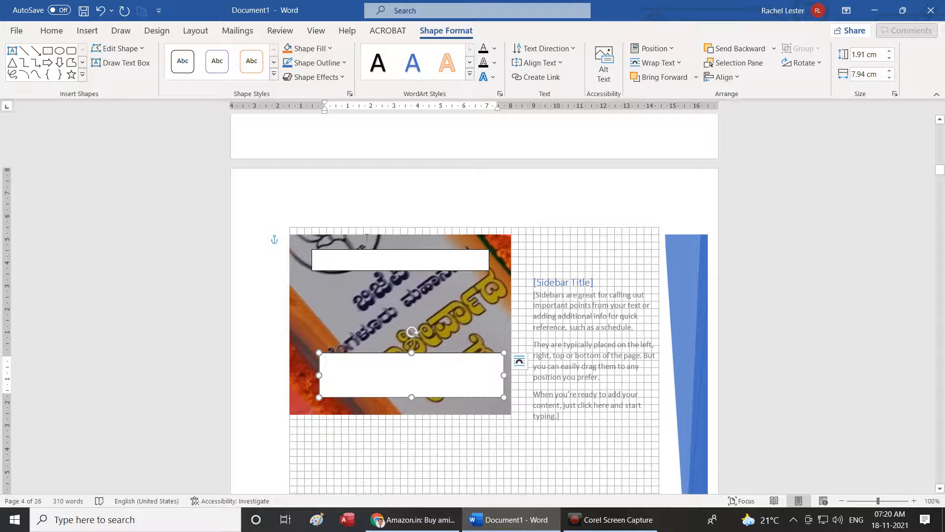
Remove the lower text box's fill and give it the white WordArt text style with an orange outline
{"action": "left_click", "coordinate": [322, 48]}
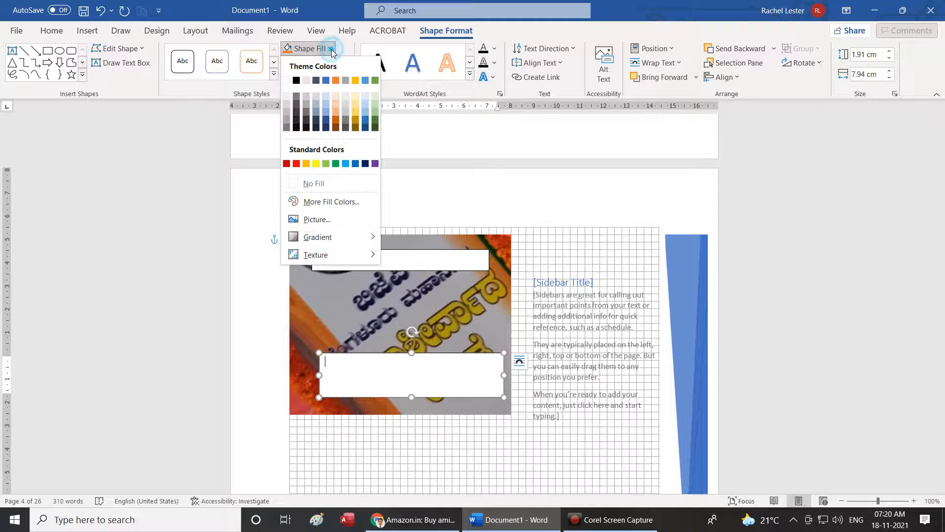
{"action": "left_click", "coordinate": [317, 184]}
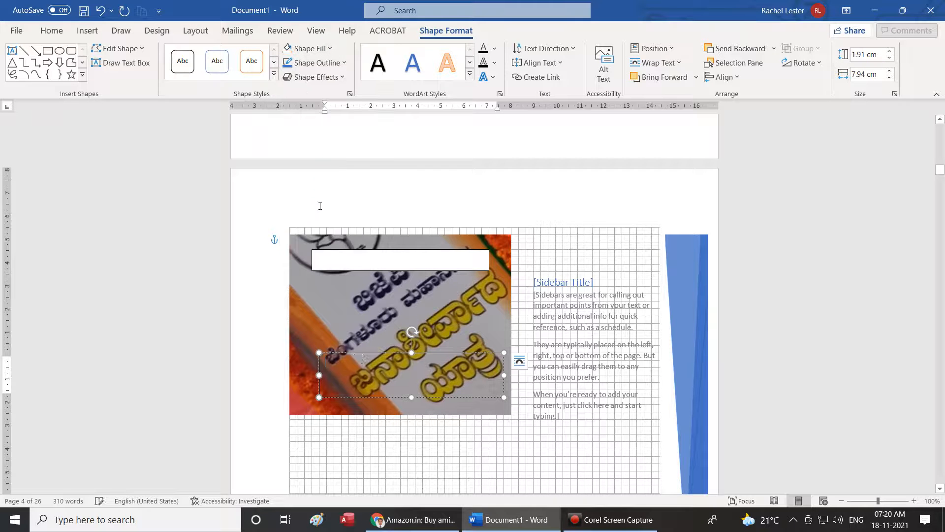
{"action": "left_click", "coordinate": [342, 380]}
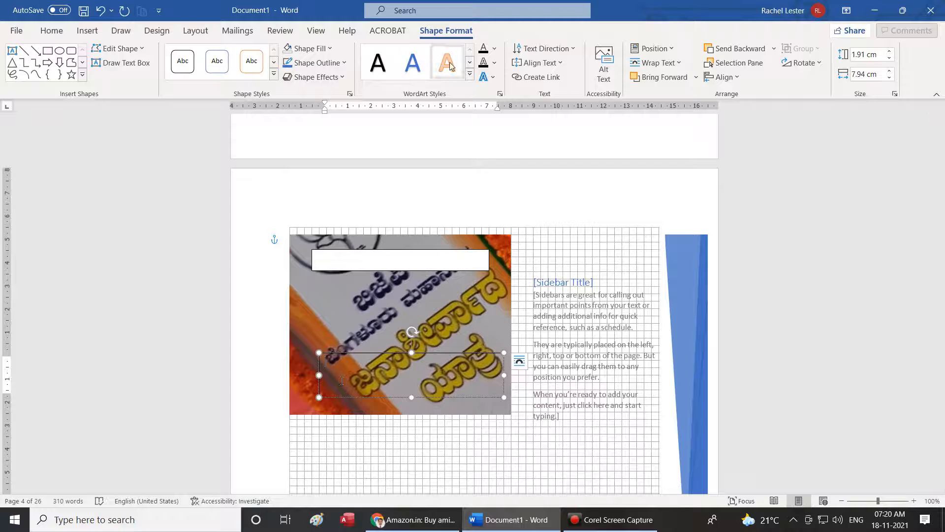
{"action": "left_click", "coordinate": [470, 75]}
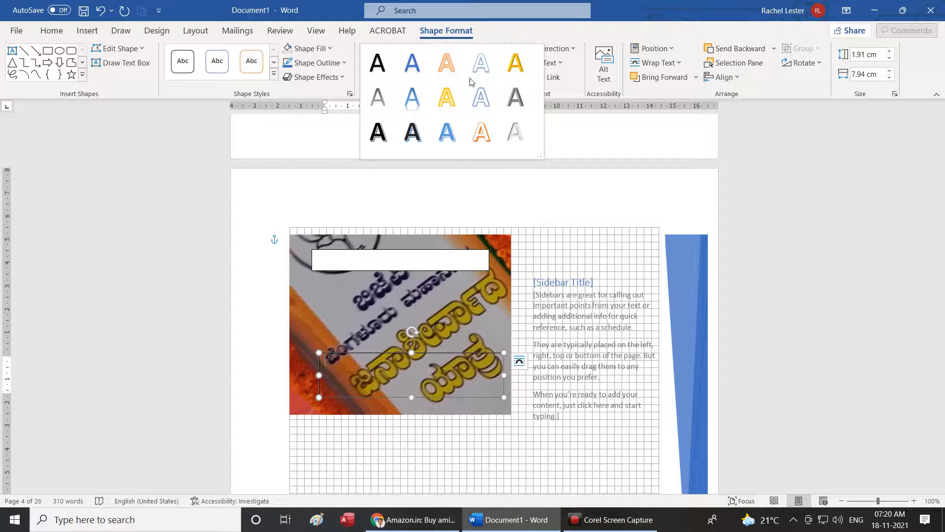
{"action": "left_click", "coordinate": [482, 131]}
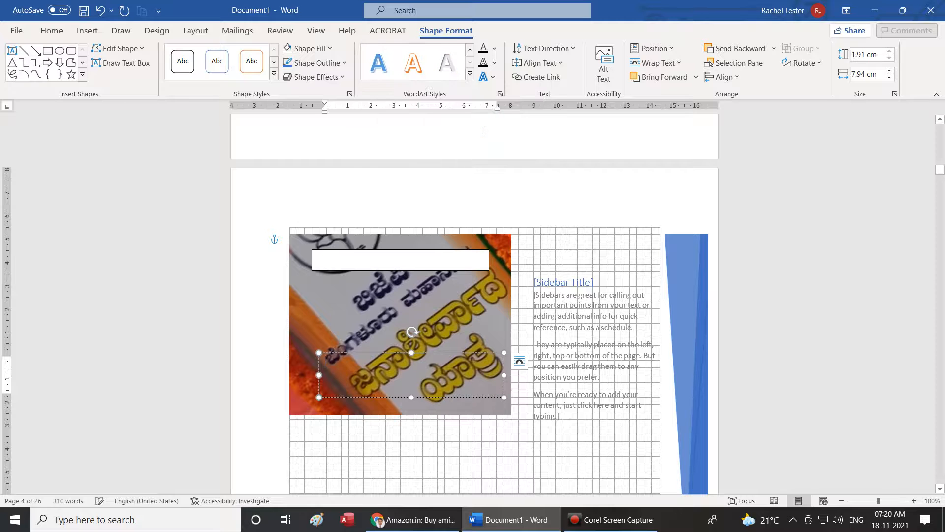
Write the caption "This is the image of the program held on 18th of November at" in the lower text box
{"action": "type", "text": "This is"}
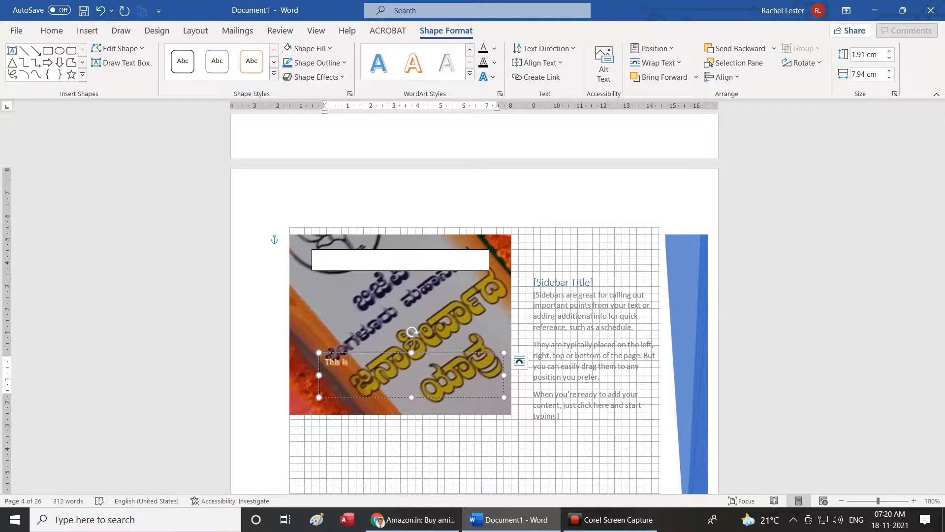
{"action": "type", "text": " the image of the program held o"}
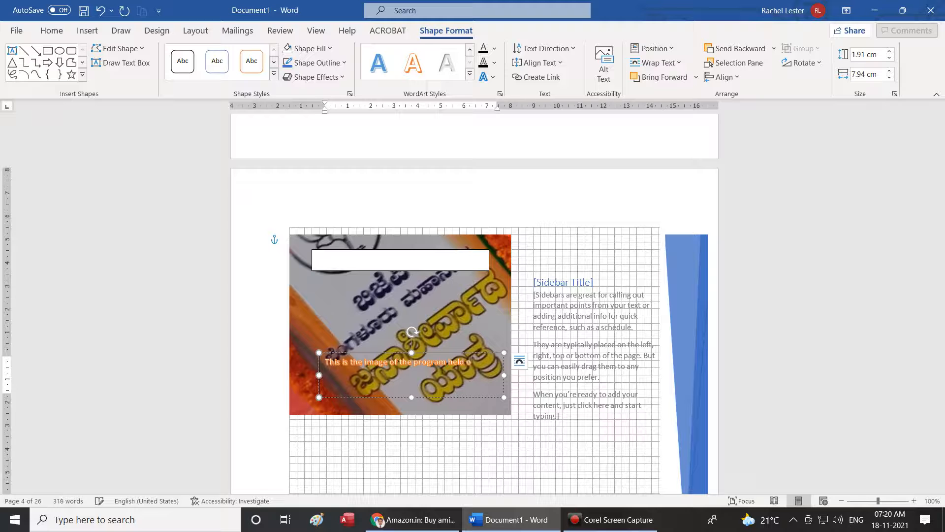
{"action": "type", "text": "n 18th of"}
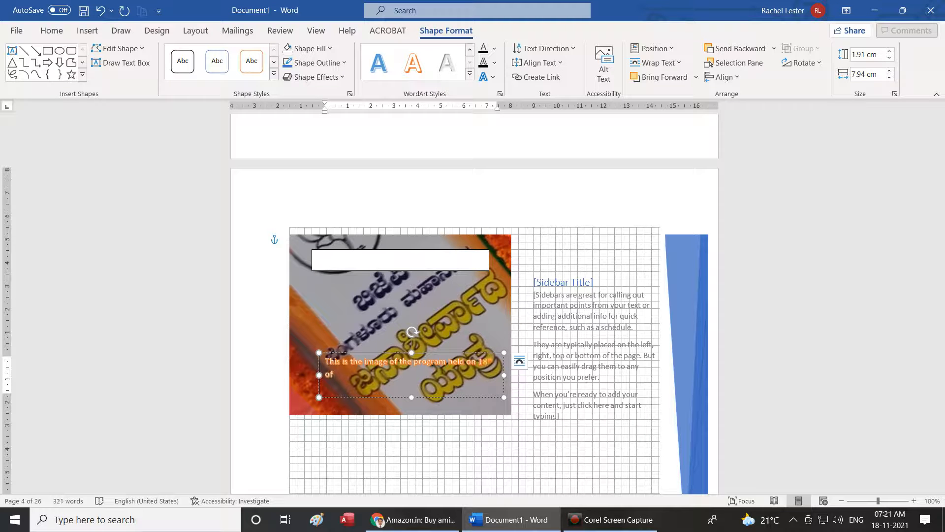
{"action": "type", "text": " noverm"}
{"action": "key", "text": "BackSpace"}
{"action": "key", "text": "BackSpace"}
{"action": "type", "text": "mber at"}
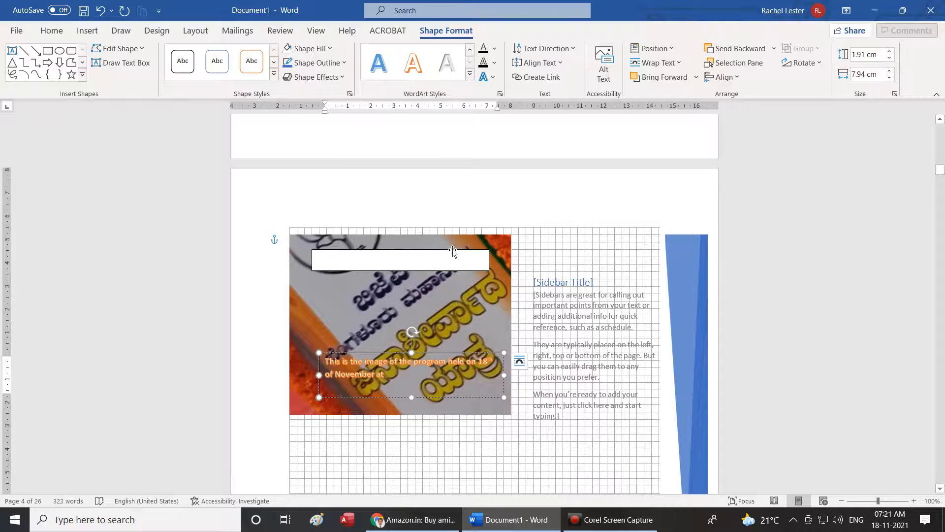
Move the caption text box slightly down and left on the picture, and reduce its height to about 1.46 cm
{"action": "left_click_drag", "start_coordinate": [426, 356], "coordinate": [413, 376]}
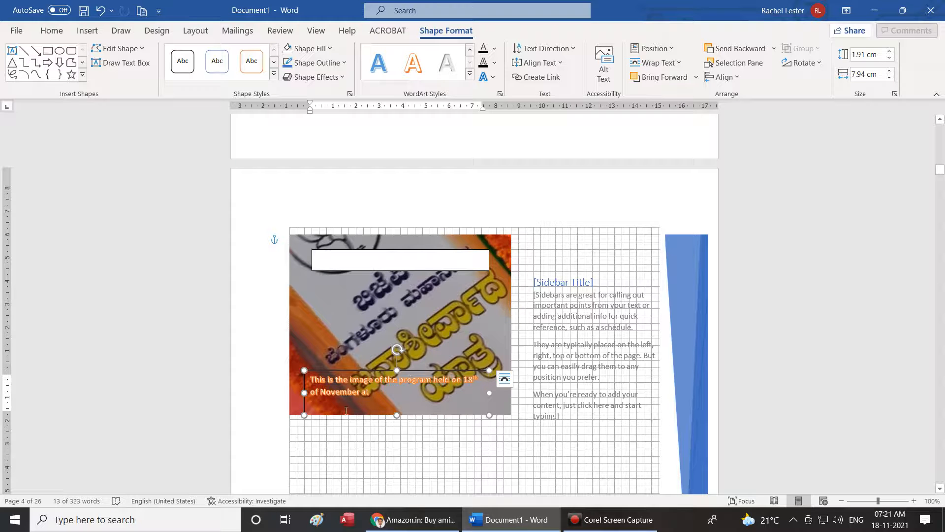
{"action": "left_click_drag", "start_coordinate": [397, 415], "coordinate": [397, 407]}
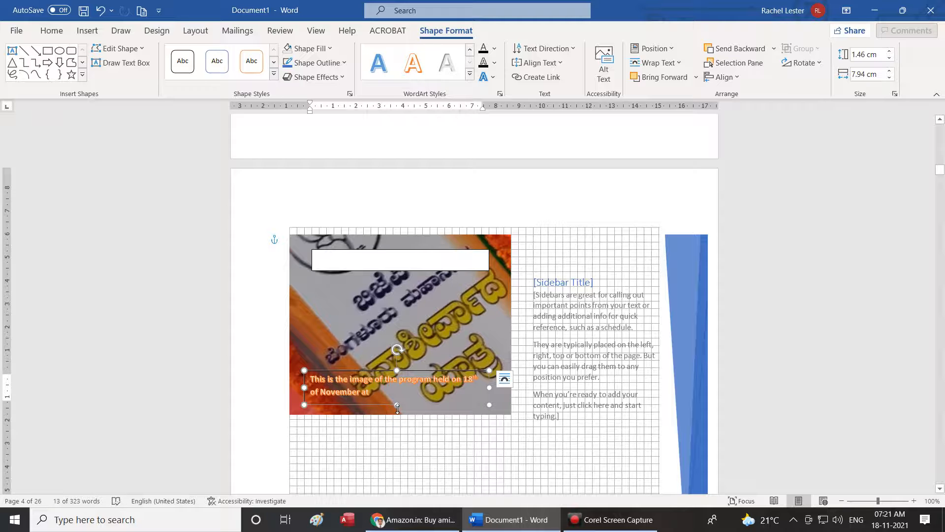
Set the empty text box over the upper part of the picture to no fill and no outline
{"action": "left_click", "coordinate": [401, 259]}
{"action": "left_click", "coordinate": [418, 253]}
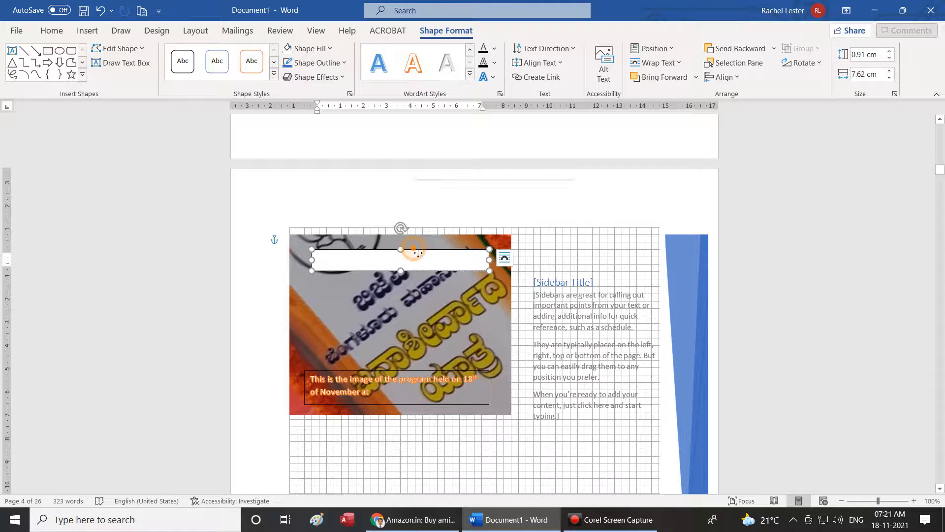
{"action": "right_click", "coordinate": [418, 255]}
{"action": "left_click", "coordinate": [353, 312]}
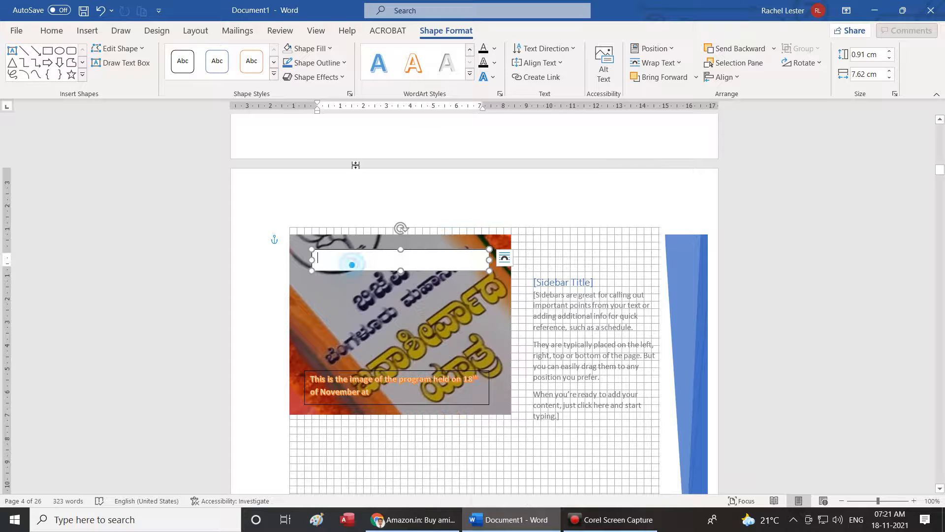
{"action": "left_click", "coordinate": [323, 53]}
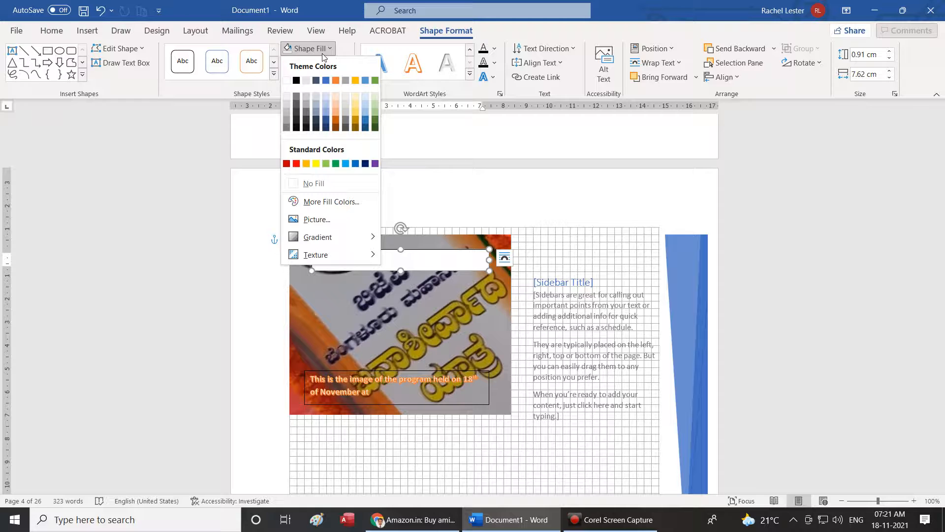
{"action": "left_click", "coordinate": [310, 184]}
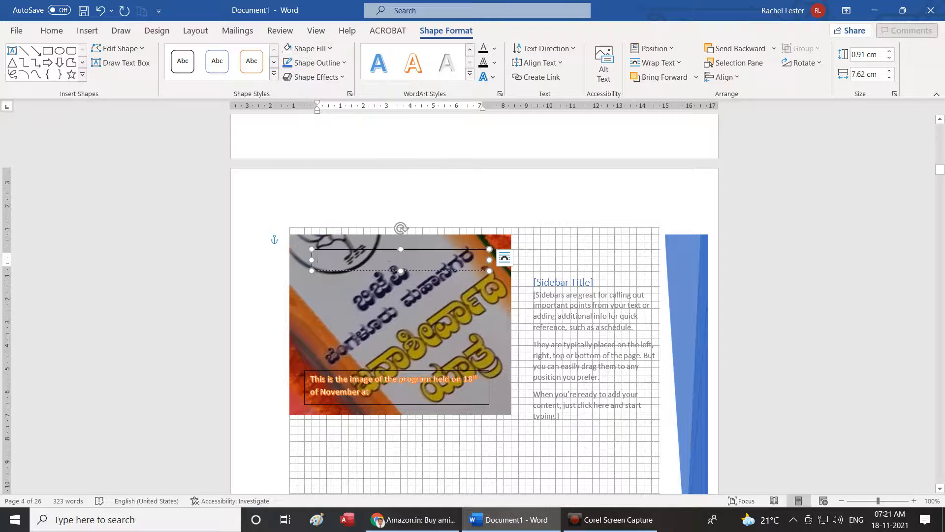
{"action": "left_click", "coordinate": [343, 66]}
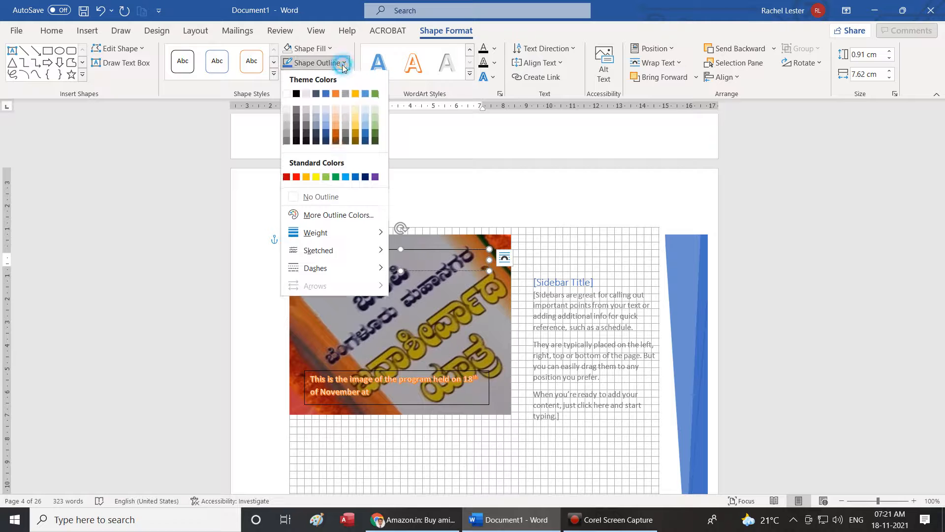
{"action": "left_click", "coordinate": [323, 195]}
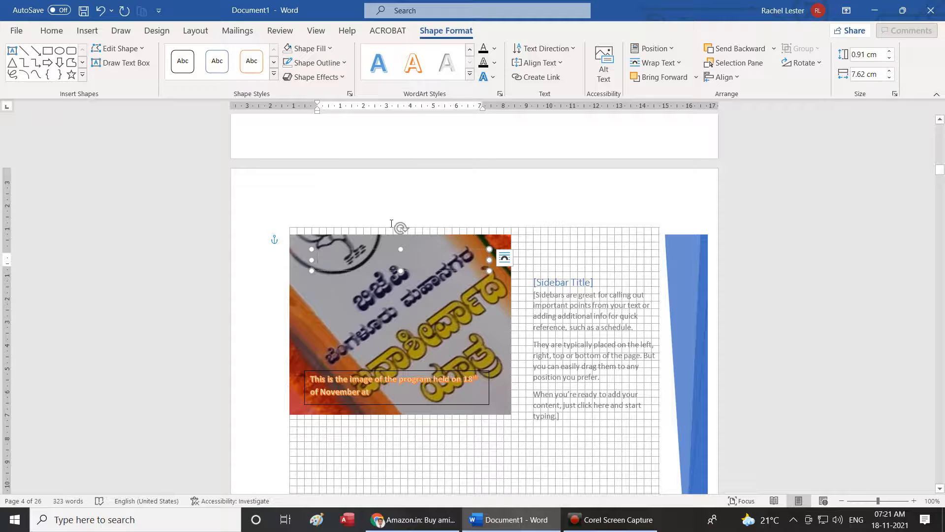
Remove the outline from the caption text box on the lower part of the picture
{"action": "left_click", "coordinate": [374, 393]}
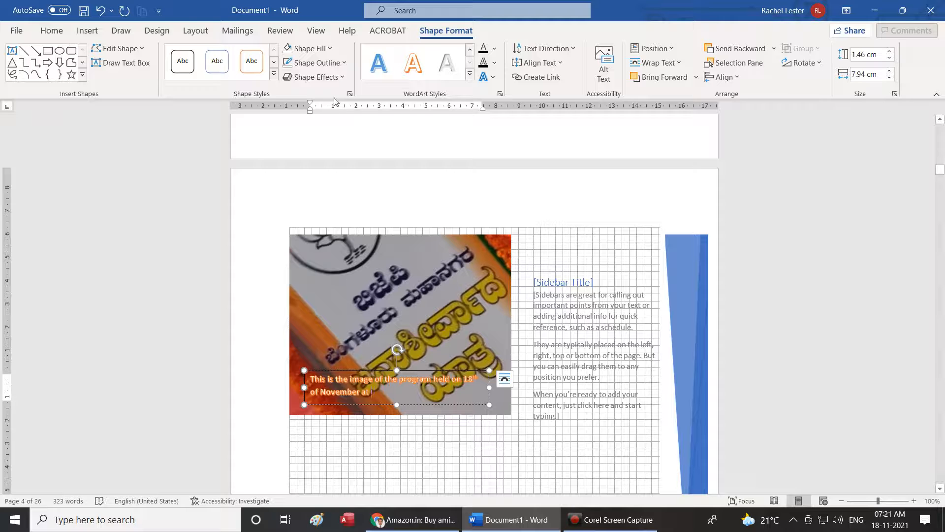
{"action": "left_click", "coordinate": [343, 69]}
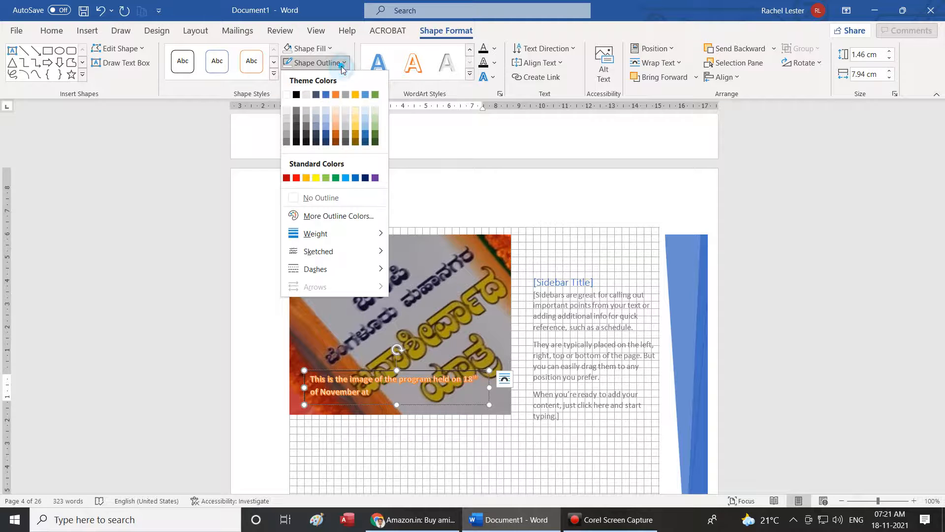
{"action": "left_click", "coordinate": [332, 199]}
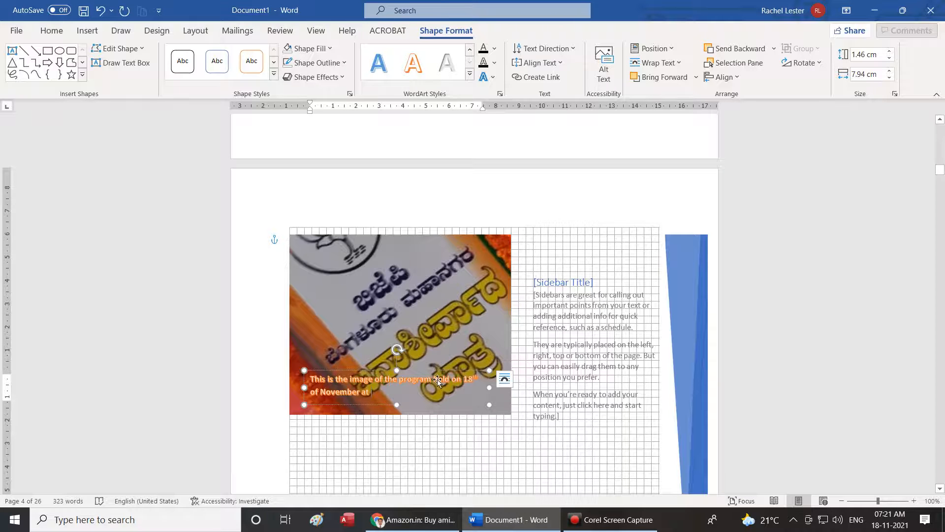
Draw a horizontal scroll shape about 13.97 cm wide and 5.08 cm high in the empty area below the picture
{"action": "scroll", "coordinate": [436, 377], "scroll_direction": "down", "scroll_amount": 10}
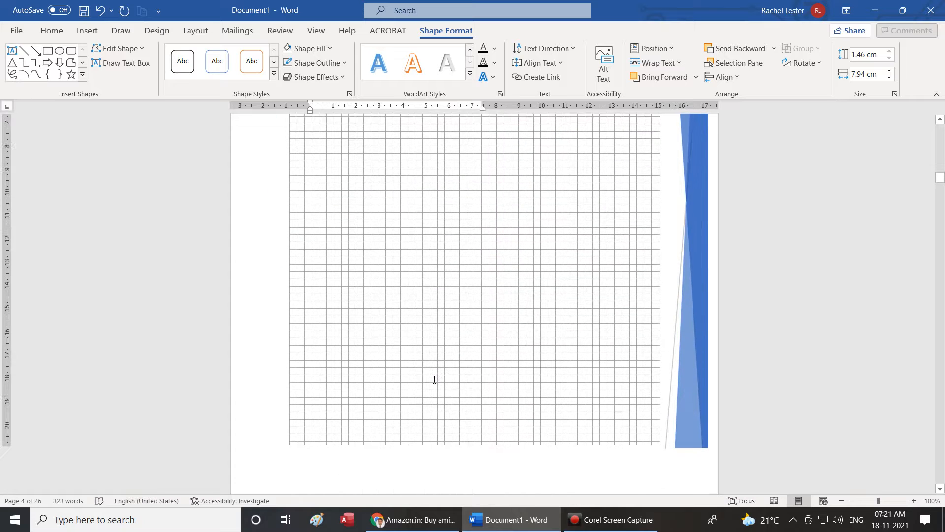
{"action": "scroll", "coordinate": [434, 379], "scroll_direction": "down", "scroll_amount": 2}
{"action": "scroll", "coordinate": [434, 379], "scroll_direction": "up", "scroll_amount": 7}
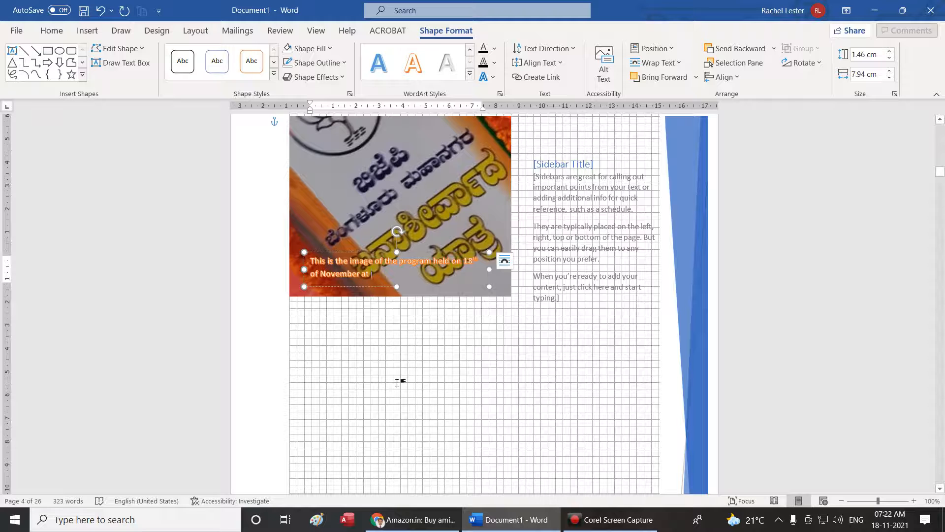
{"action": "scroll", "coordinate": [397, 383], "scroll_direction": "up", "scroll_amount": 1}
{"action": "left_click", "coordinate": [87, 31]}
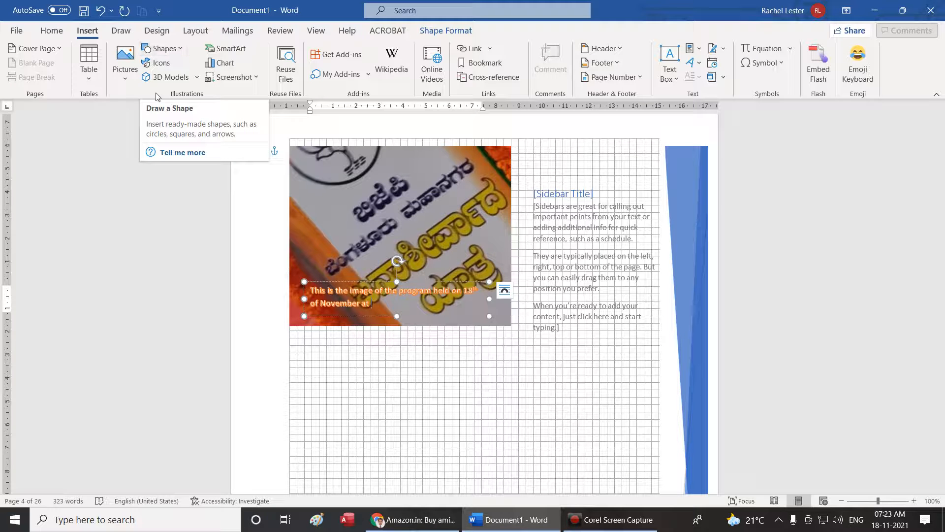
{"action": "left_click", "coordinate": [173, 50]}
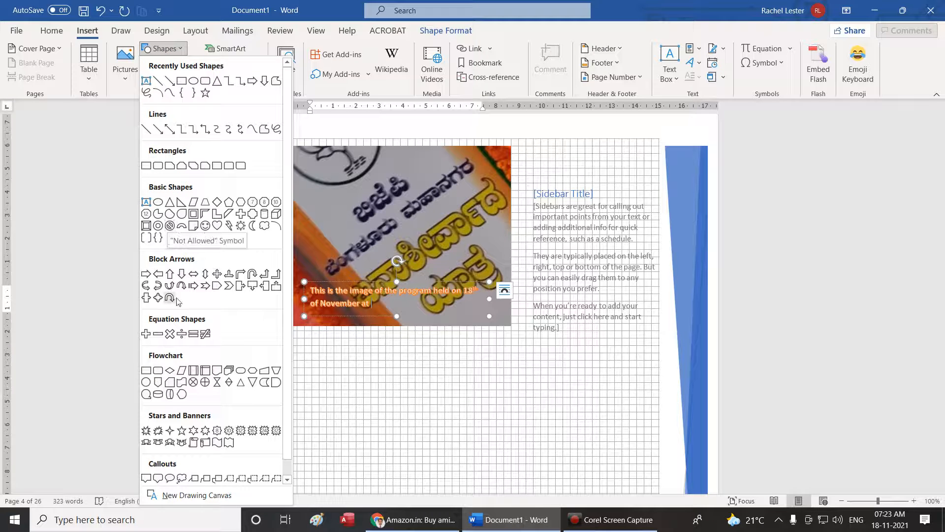
{"action": "left_click", "coordinate": [207, 441]}
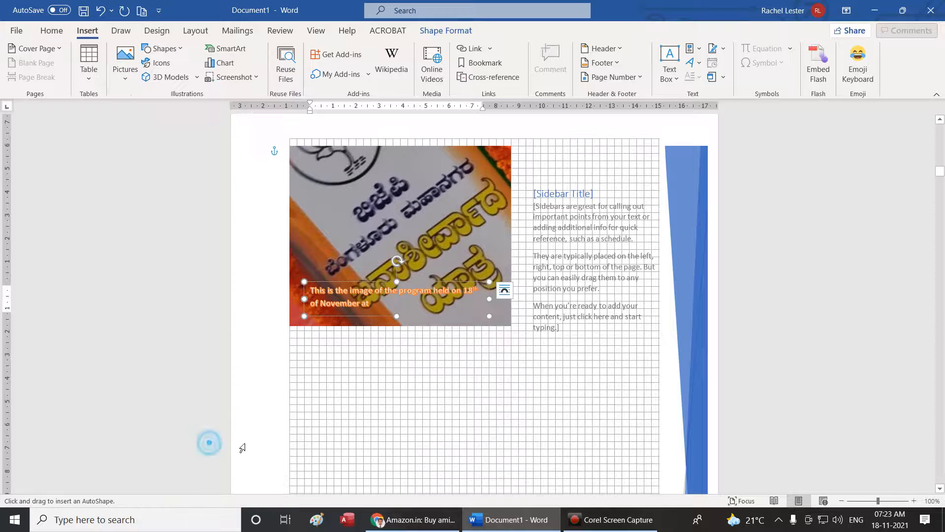
{"action": "left_click_drag", "start_coordinate": [323, 359], "coordinate": [640, 473]}
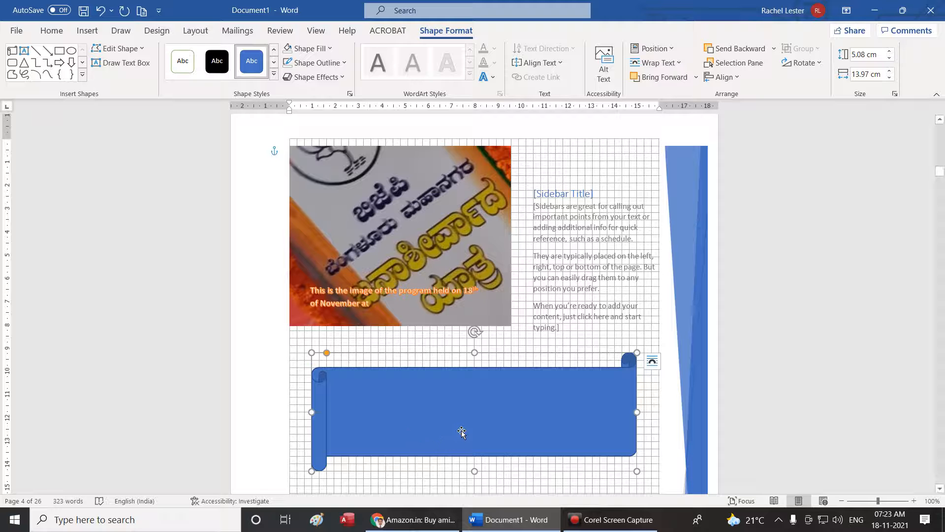
Add the placeholder text "Ksdjf;klsdjf;lksdjfl;kasdjf;lksdfj" inside the scroll shape
{"action": "right_click", "coordinate": [476, 407]}
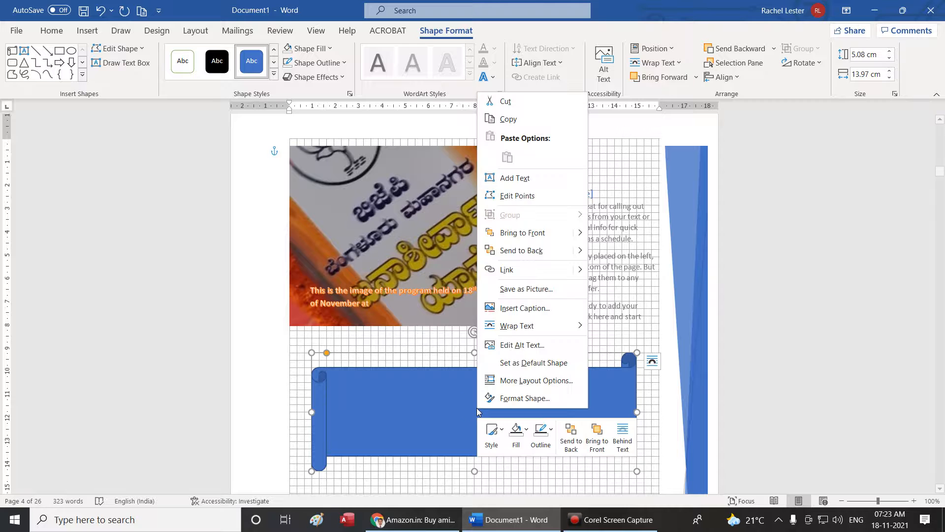
{"action": "left_click", "coordinate": [413, 424]}
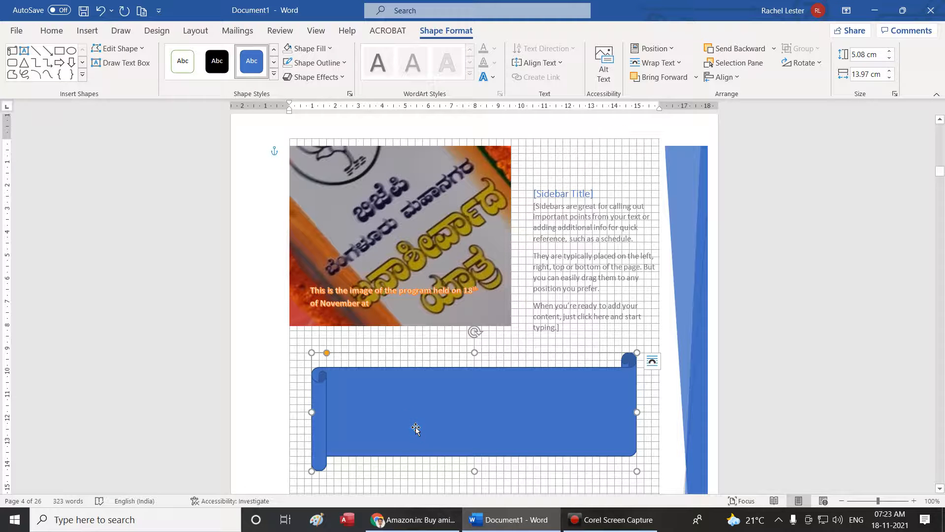
{"action": "right_click", "coordinate": [471, 394]}
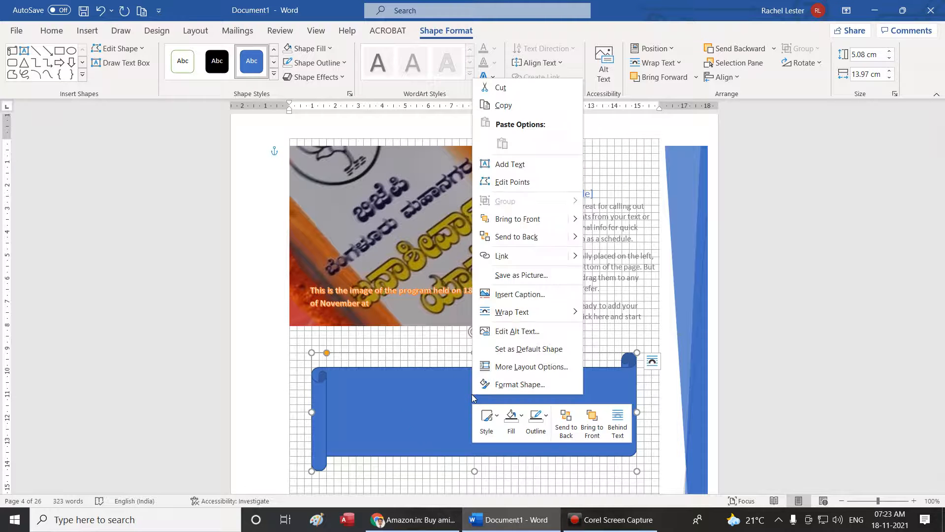
{"action": "left_click", "coordinate": [517, 164]}
{"action": "type", "text": "Ksdjf;klsdjf;lksdjfl;kasdjf;lksdfj"}
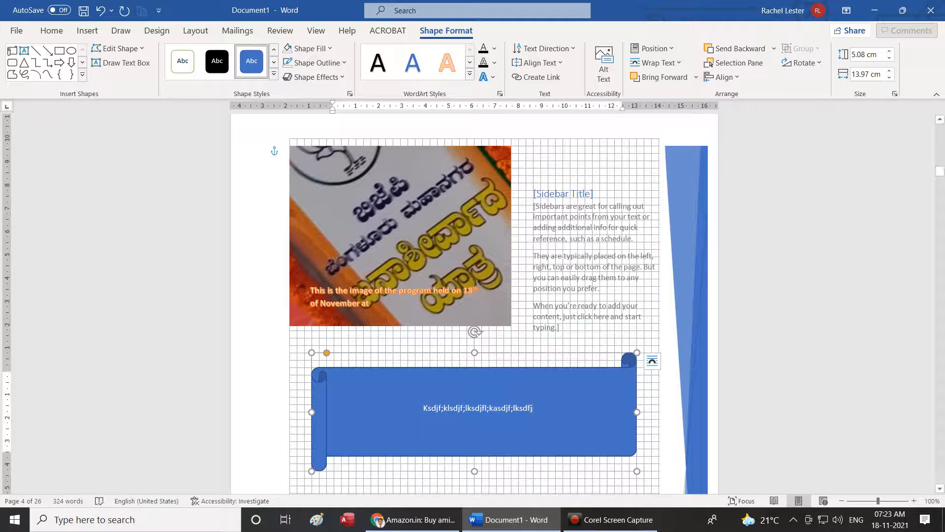
{"action": "left_click", "coordinate": [670, 444]}
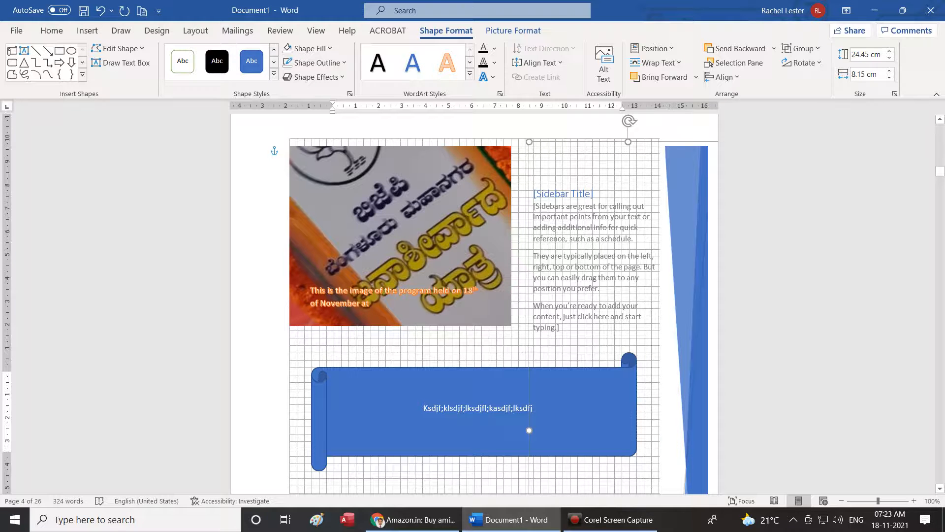
Draw a text box about 6.35 cm wide and 0.64 cm high above the placeholder text in the scroll shape
{"action": "left_click", "coordinate": [432, 410]}
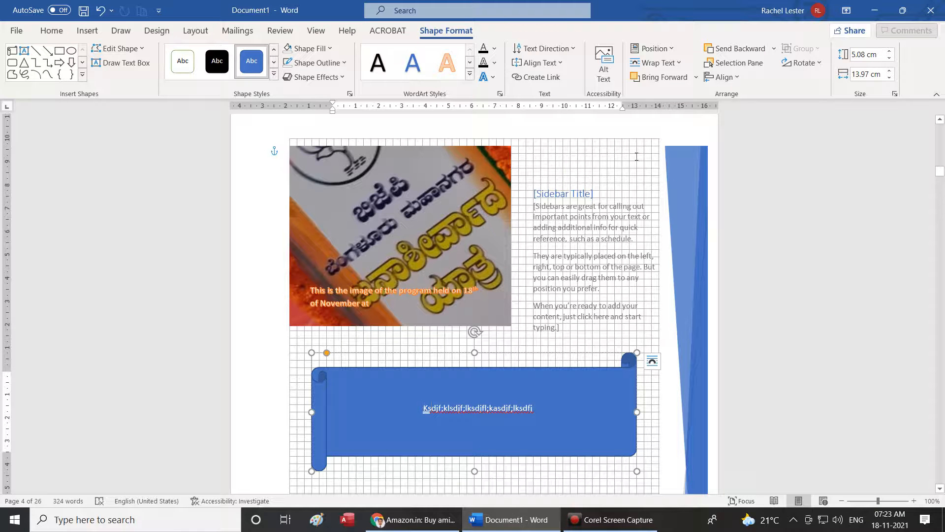
{"action": "left_click", "coordinate": [88, 31]}
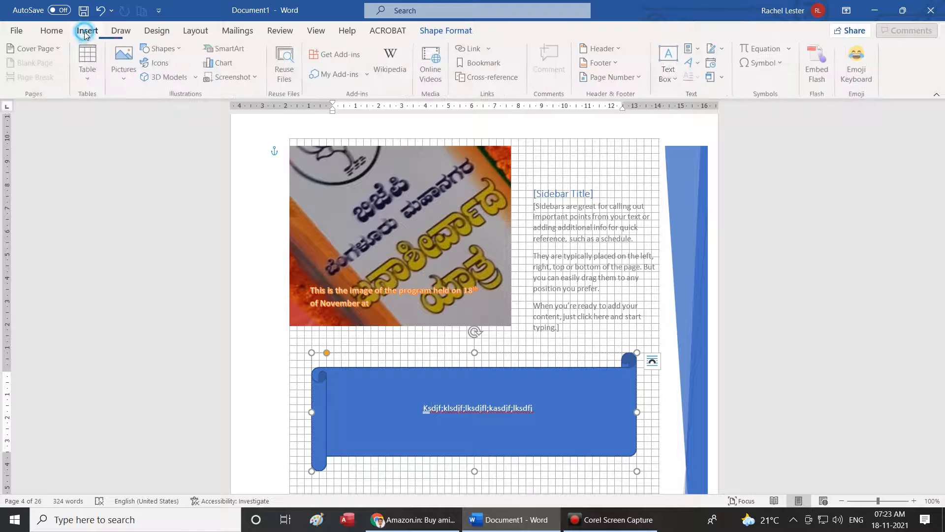
{"action": "left_click", "coordinate": [670, 69]}
{"action": "left_click", "coordinate": [691, 113]}
{"action": "left_click_drag", "start_coordinate": [348, 375], "coordinate": [489, 390]}
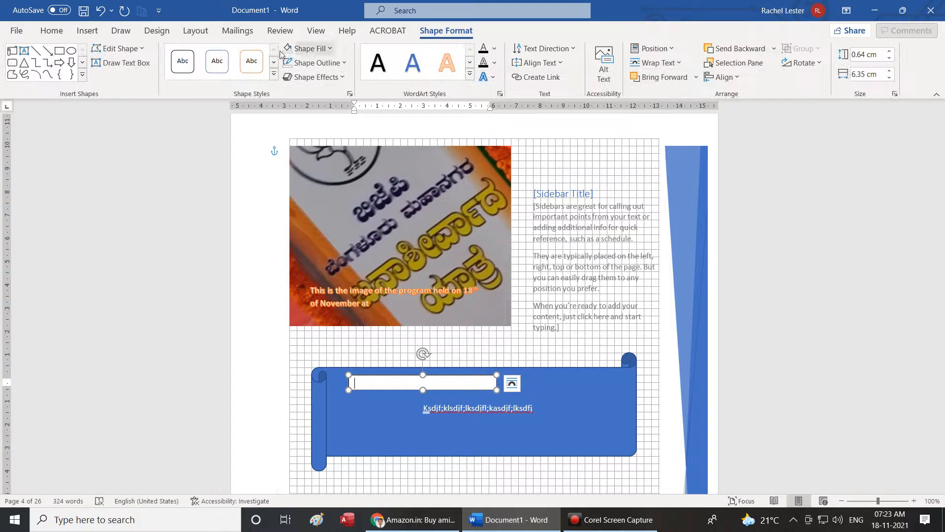
Draw a second text box about 11.11 cm wide and 0.95 cm high below the placeholder text in the scroll shape
{"action": "left_click", "coordinate": [94, 31]}
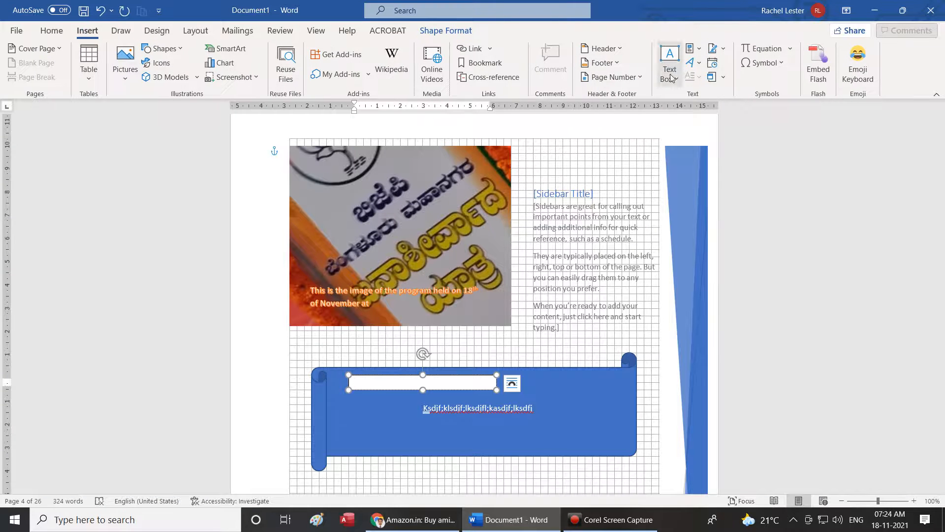
{"action": "left_click", "coordinate": [669, 63]}
{"action": "left_click", "coordinate": [704, 115]}
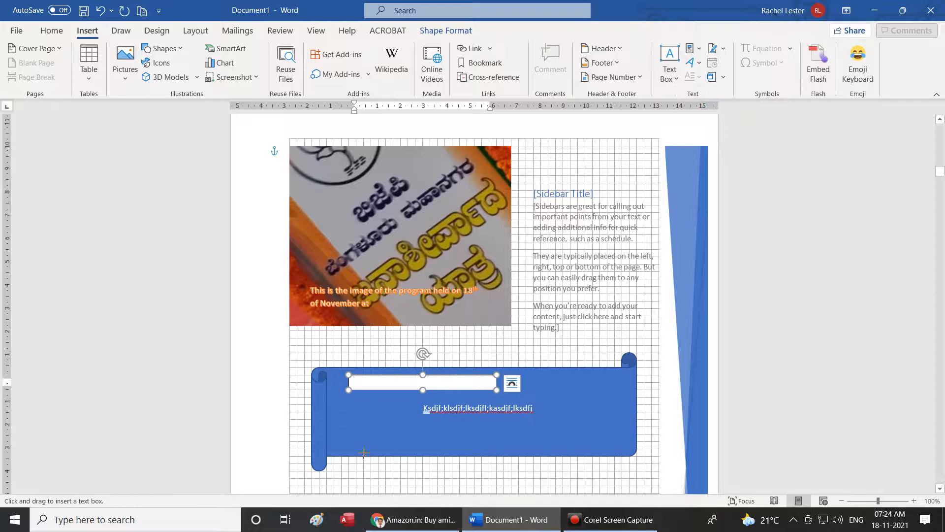
{"action": "left_click_drag", "start_coordinate": [365, 435], "coordinate": [624, 454]}
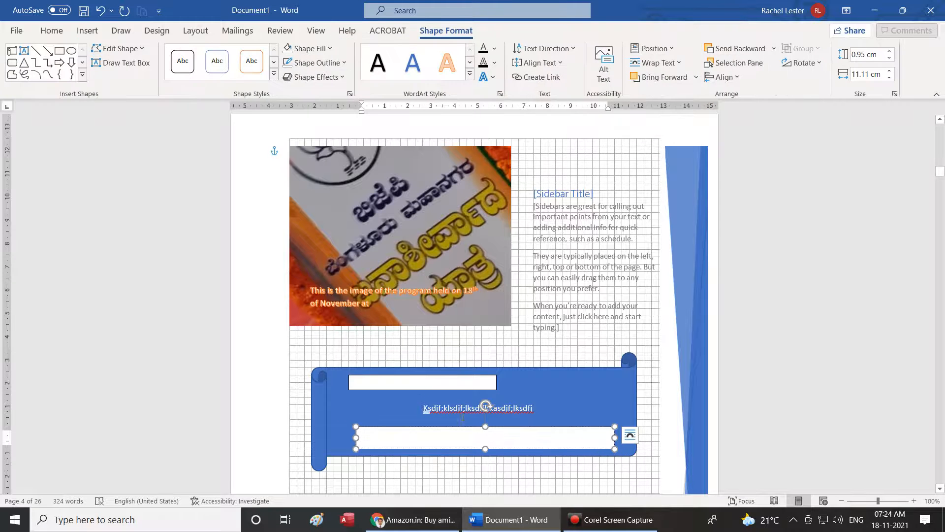
Try to remove the scroll shape's fill and outline, and undo both changes
{"action": "right_click", "coordinate": [459, 408]}
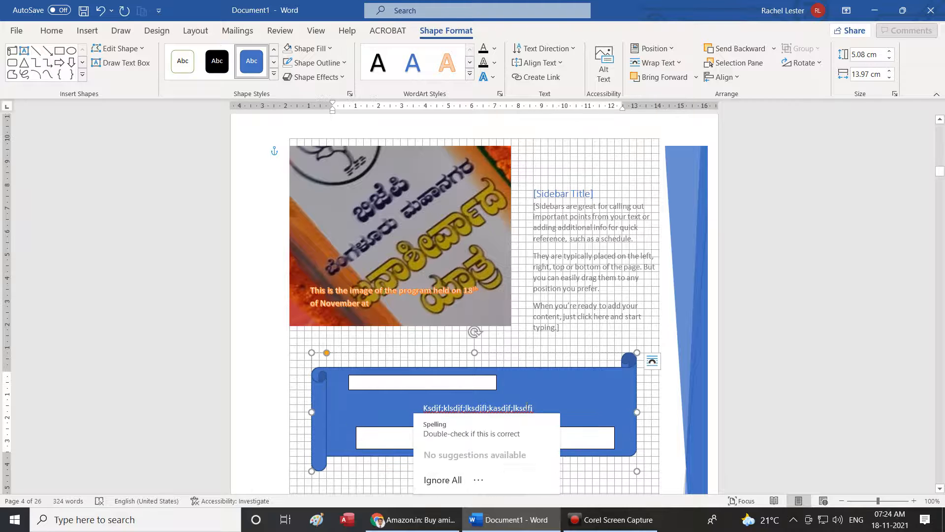
{"action": "left_click", "coordinate": [563, 385]}
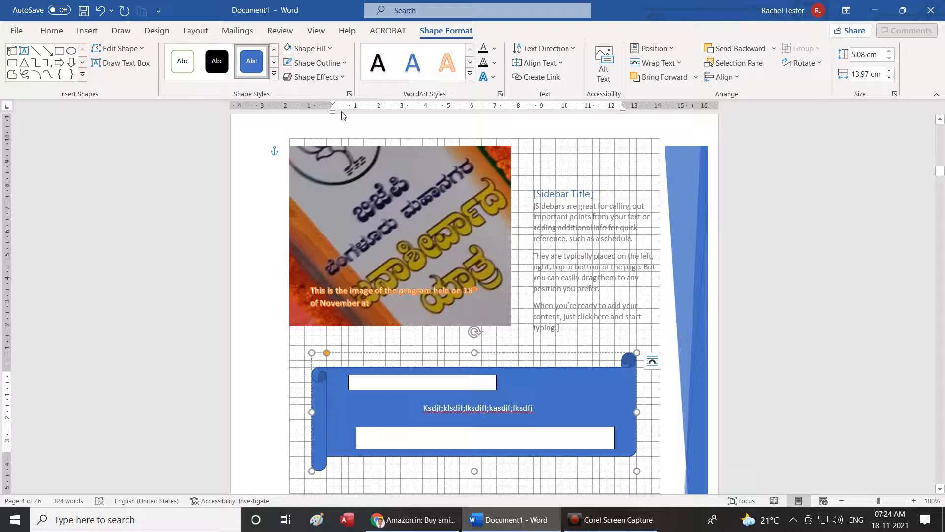
{"action": "left_click", "coordinate": [329, 48]}
{"action": "left_click", "coordinate": [333, 184]}
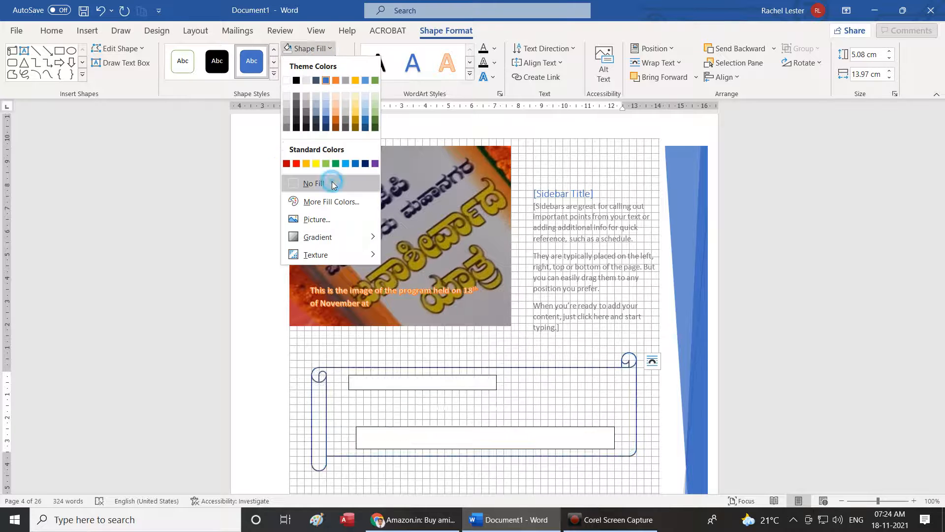
{"action": "left_click", "coordinate": [343, 63]}
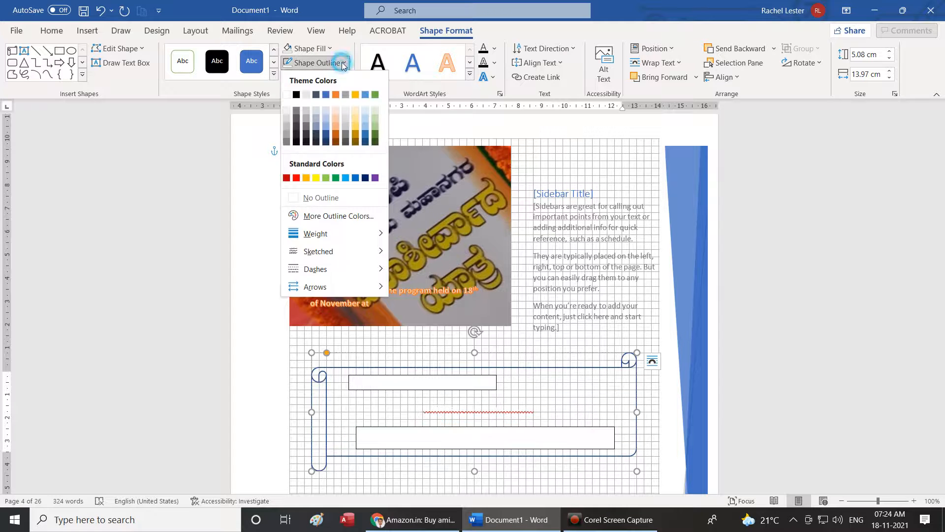
{"action": "left_click", "coordinate": [333, 197]}
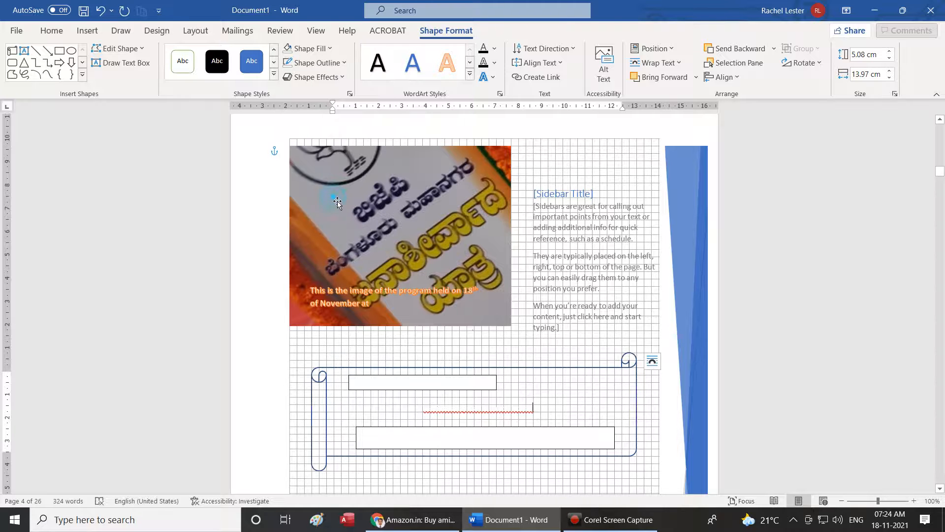
{"action": "key", "text": "ctrl+z"}
{"action": "key", "text": "ctrl+z"}
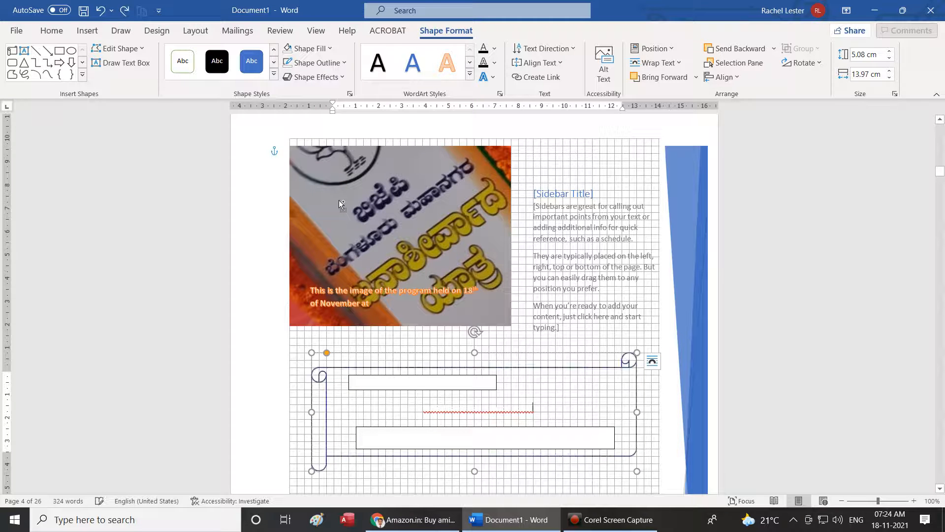
Set the lower text box on the scroll shape to no fill and no outline
{"action": "left_click", "coordinate": [486, 382]}
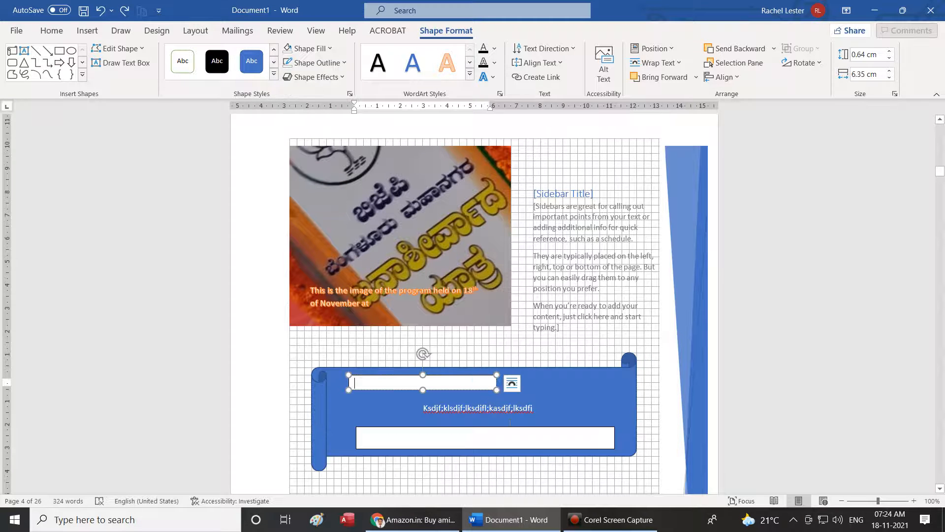
{"action": "left_click", "coordinate": [502, 434]}
{"action": "left_click", "coordinate": [465, 386]}
{"action": "left_click", "coordinate": [466, 434]}
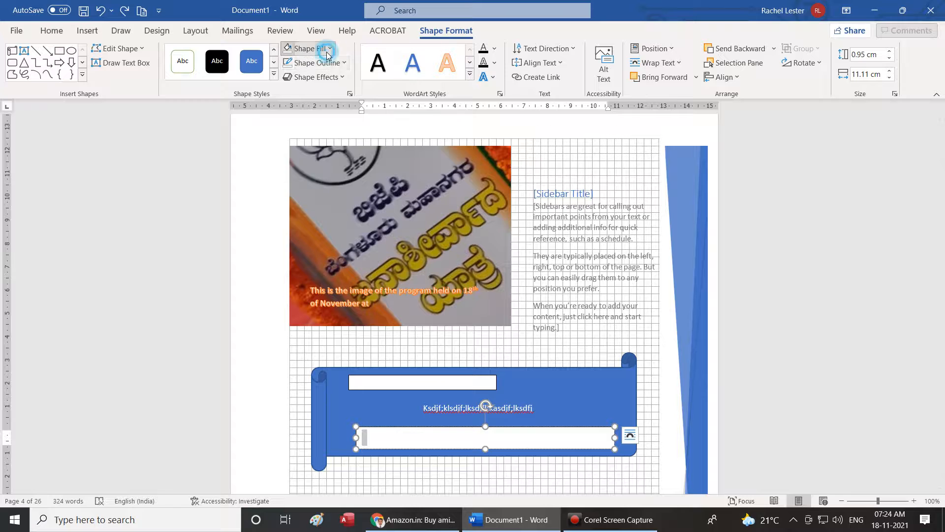
{"action": "left_click", "coordinate": [308, 48]}
{"action": "left_click", "coordinate": [332, 191]}
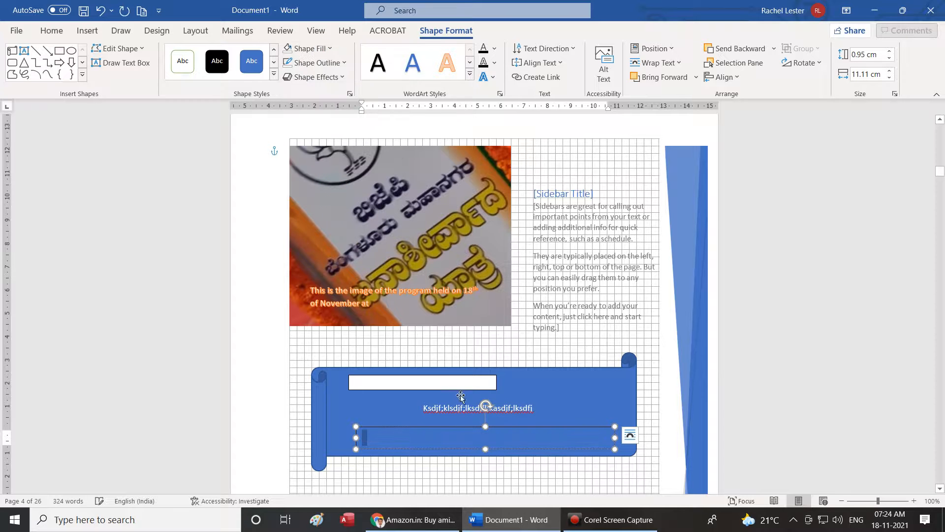
{"action": "left_click", "coordinate": [343, 63]}
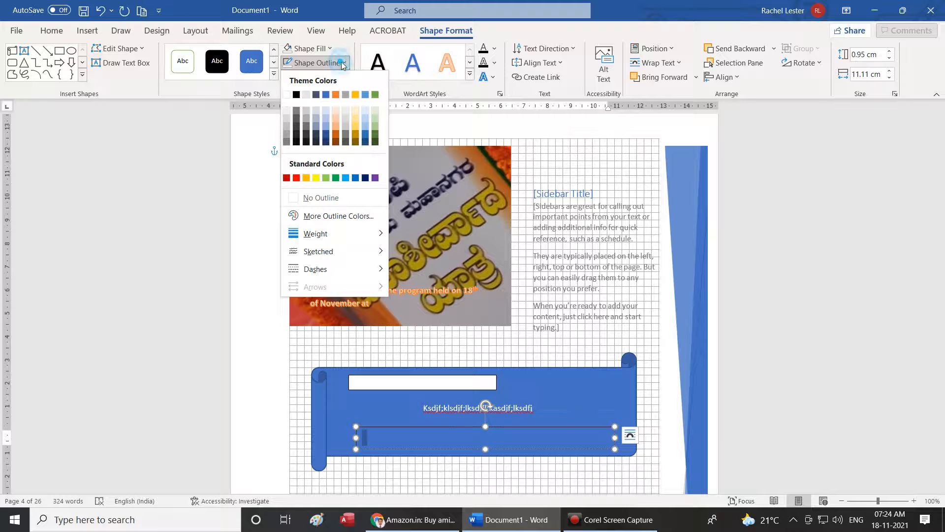
{"action": "left_click", "coordinate": [304, 196]}
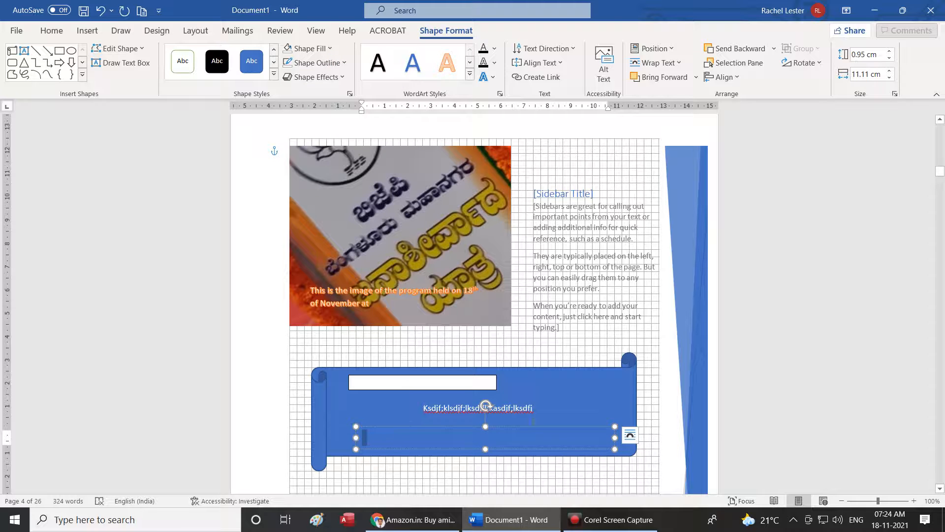
{"action": "left_click_drag", "start_coordinate": [618, 438], "coordinate": [452, 438]}
{"action": "left_click", "coordinate": [502, 409]}
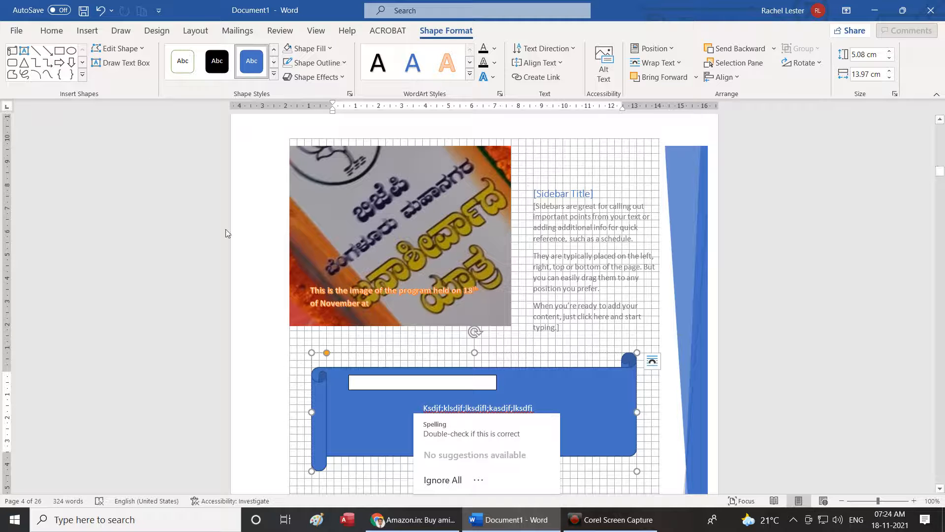
Open the recent document Experience Lt.docx and view the certificate down to its signature block
{"action": "left_click", "coordinate": [18, 30]}
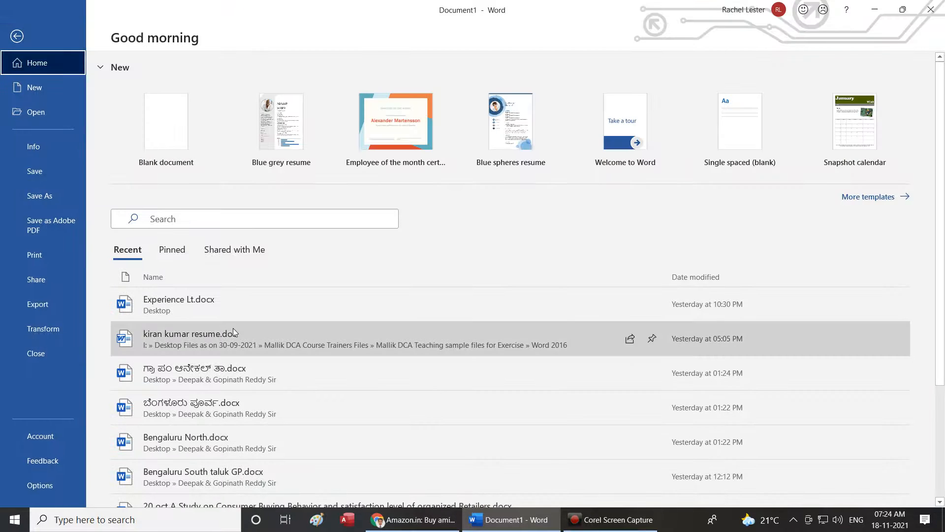
{"action": "left_click", "coordinate": [200, 304]}
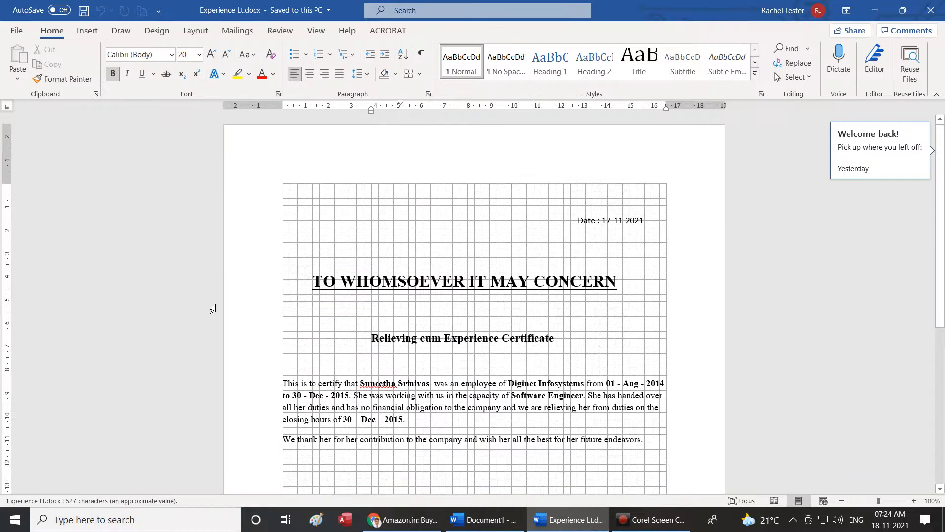
{"action": "scroll", "coordinate": [213, 309], "scroll_direction": "down", "scroll_amount": 7}
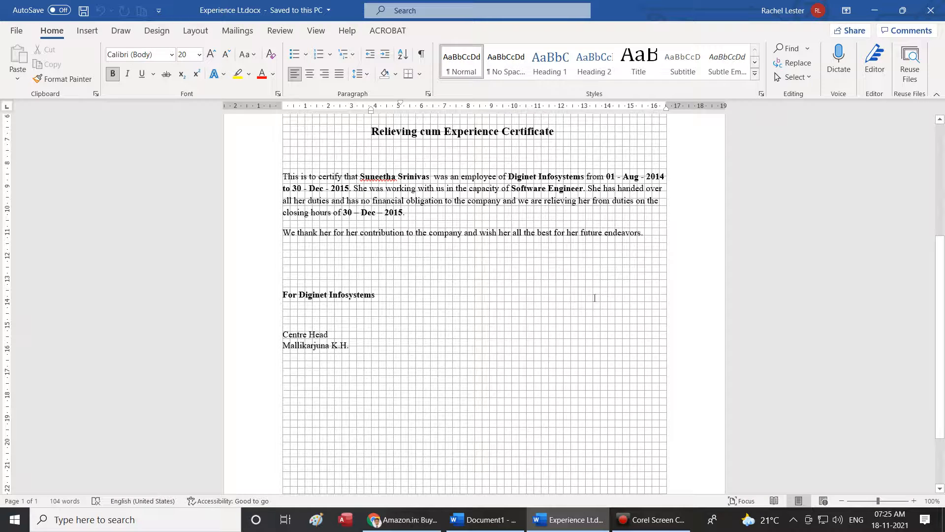
Add the sample text "sgffdgdfgsdfgsdfgg" right-aligned on the same line as "For Diginet Infosystems"
{"action": "left_click", "coordinate": [391, 294]}
{"action": "type", "text": "Infosystems"}
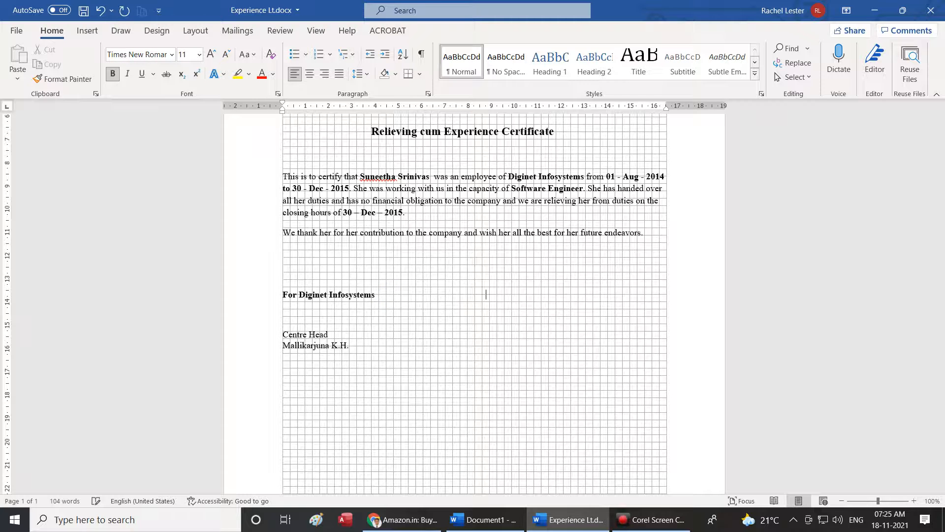
{"action": "type", "text": "\tsgffdgdfgsdfgsdfgg"}
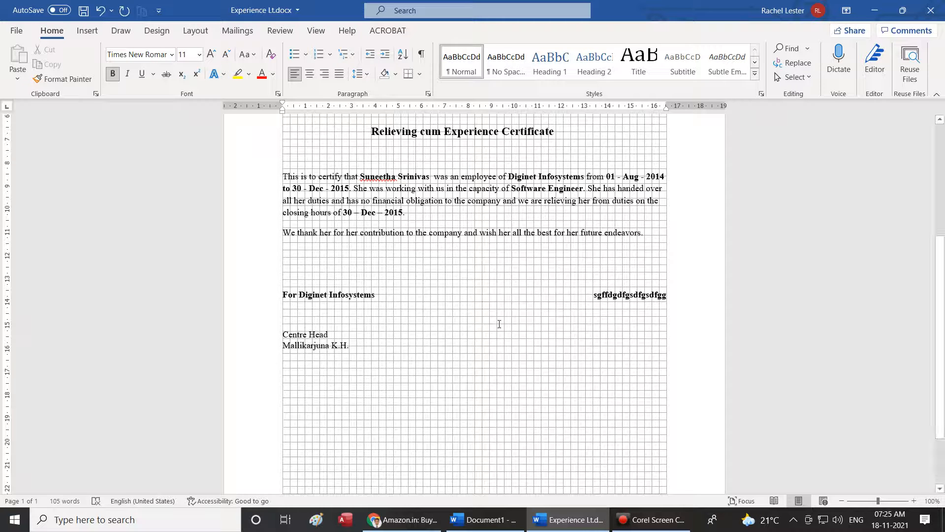
Try adding a line of sample text below "For Diginet Infosystems", and delete that sample text
{"action": "key", "text": "Return"}
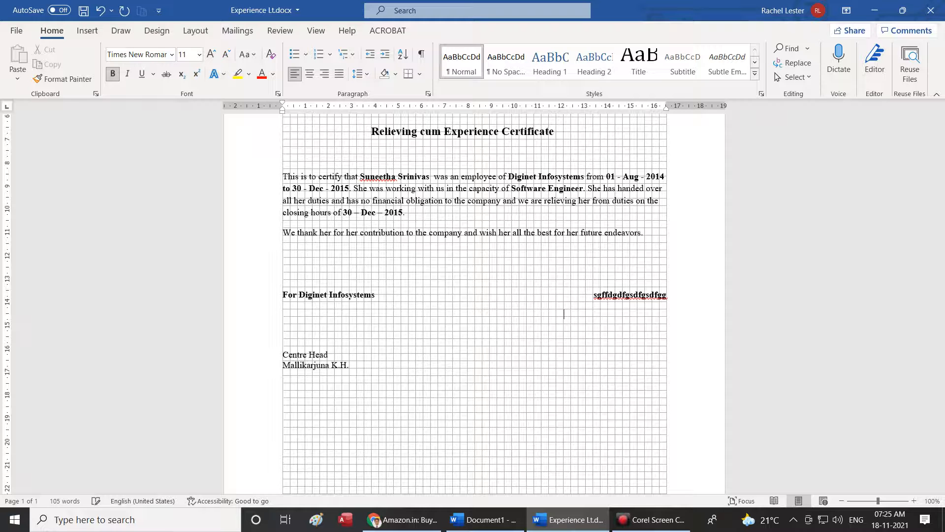
{"action": "type", "text": "ghjhgyjhgjghjghjghyj"}
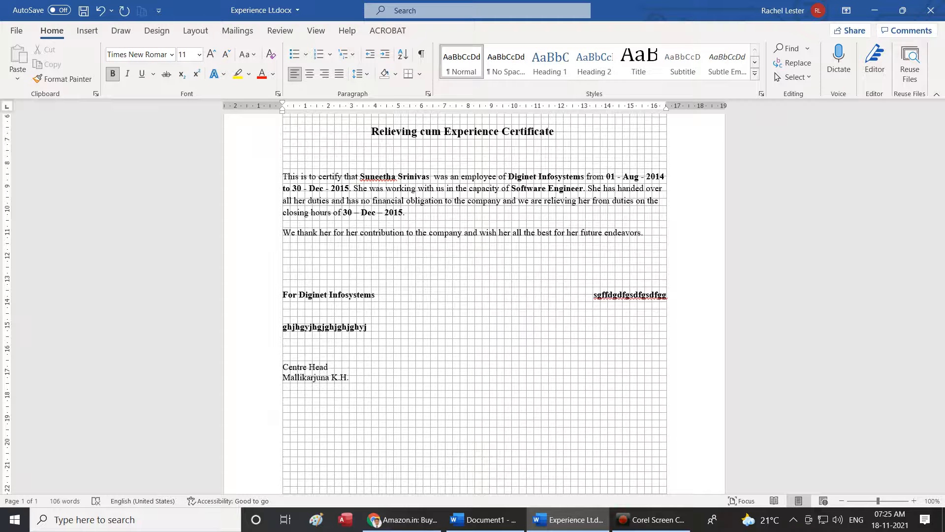
{"action": "key", "text": "BackSpace"}
{"action": "key", "text": "BackSpace"}
{"action": "key", "text": "BackSpace"}
{"action": "key", "text": "BackSpace"}
{"action": "key", "text": "BackSpace"}
{"action": "key", "text": "BackSpace"}
{"action": "key", "text": "BackSpace"}
{"action": "key", "text": "BackSpace"}
{"action": "key", "text": "BackSpace"}
{"action": "key", "text": "BackSpace"}
{"action": "key", "text": "BackSpace"}
{"action": "key", "text": "BackSpace"}
{"action": "key", "text": "BackSpace"}
{"action": "key", "text": "BackSpace"}
{"action": "key", "text": "BackSpace"}
{"action": "key", "text": "BackSpace"}
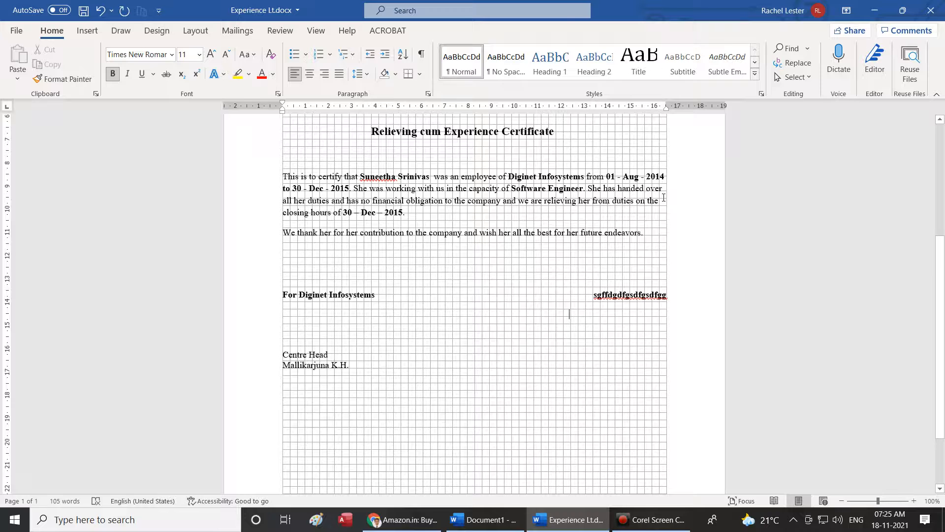
Draw a text box about 5.72 cm wide and 3.49 cm high beside the "Centre Head" lines
{"action": "left_click", "coordinate": [87, 30]}
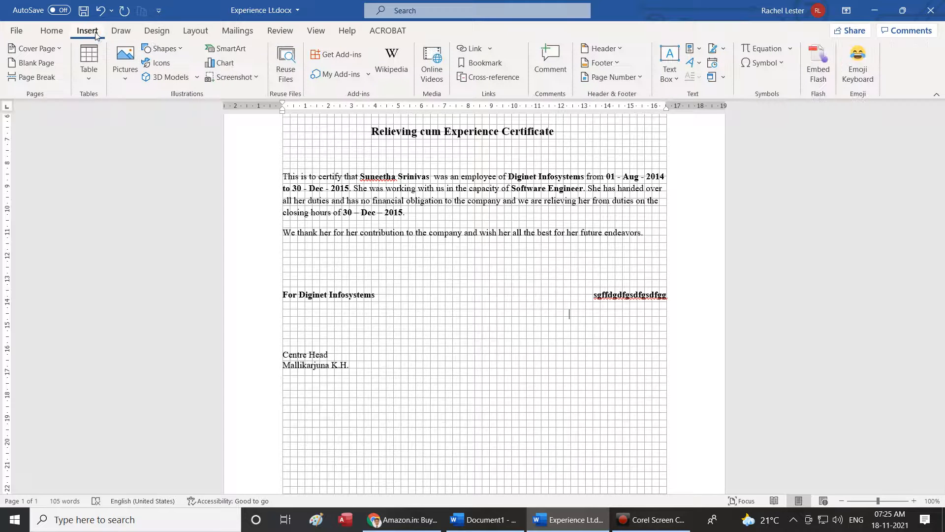
{"action": "left_click", "coordinate": [672, 79]}
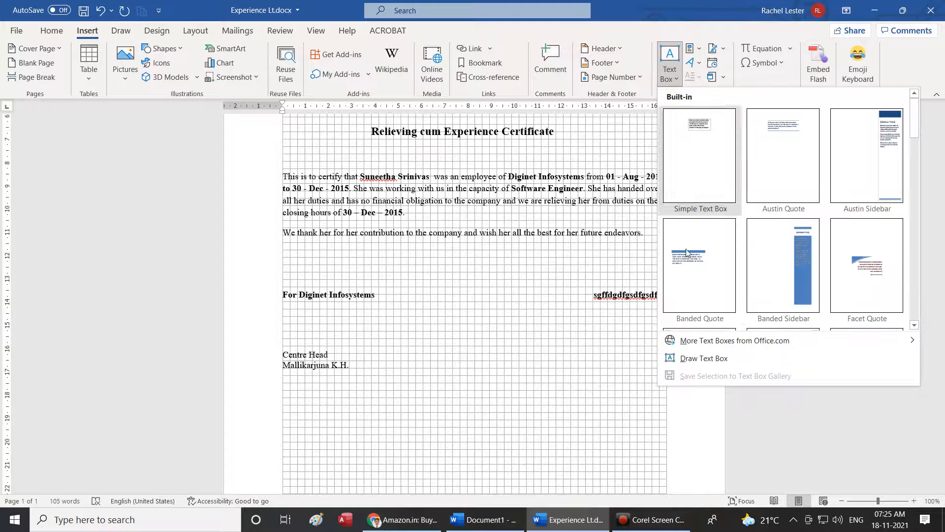
{"action": "left_click", "coordinate": [701, 357]}
{"action": "mouse_move", "coordinate": [444, 349]}
{"action": "left_mouse_down"}
{"action": "mouse_move", "coordinate": [517, 413]}
{"action": "mouse_move", "coordinate": [571, 420]}
{"action": "left_mouse_up"}
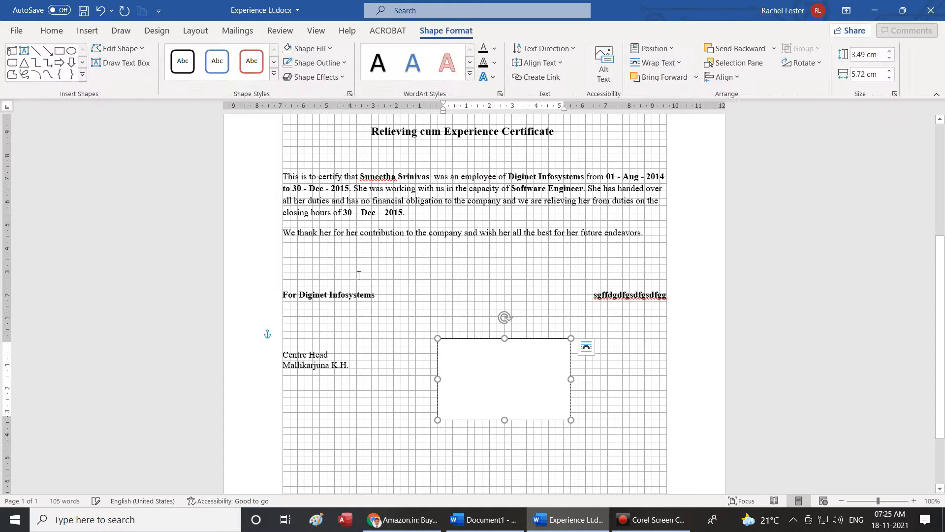
Set the new text box to no fill and no outline
{"action": "left_click", "coordinate": [309, 49]}
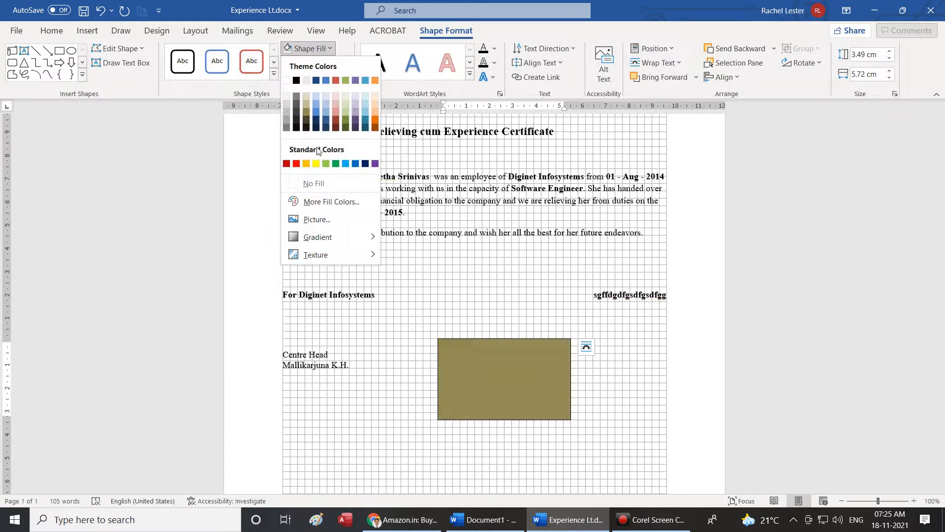
{"action": "left_click", "coordinate": [313, 183]}
{"action": "left_click", "coordinate": [340, 63]}
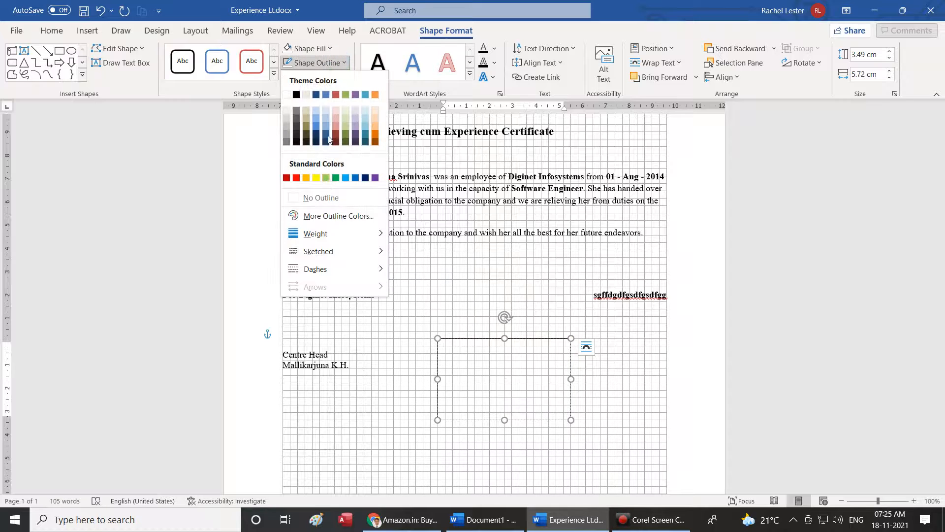
{"action": "left_click", "coordinate": [321, 197]}
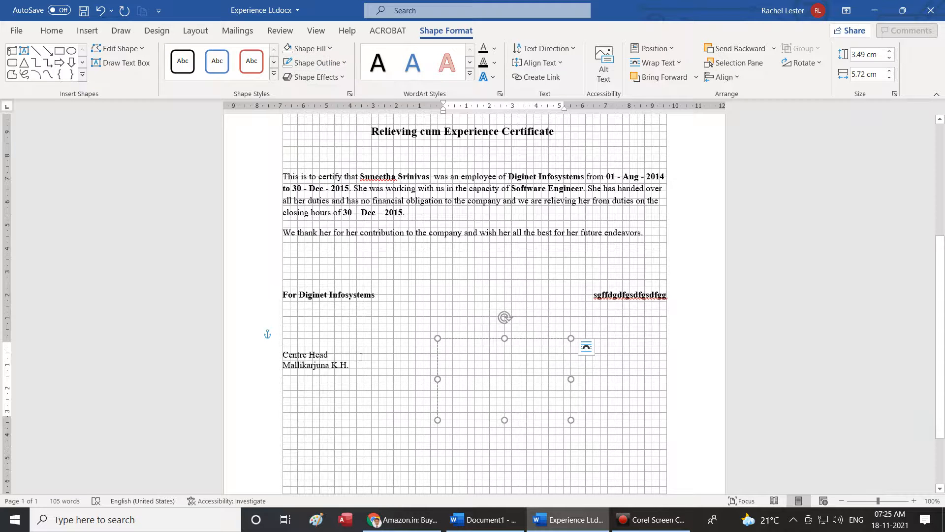
Move the empty text box directly below the signature block
{"action": "left_click_drag", "start_coordinate": [356, 369], "coordinate": [294, 296]}
{"action": "left_click", "coordinate": [352, 333]}
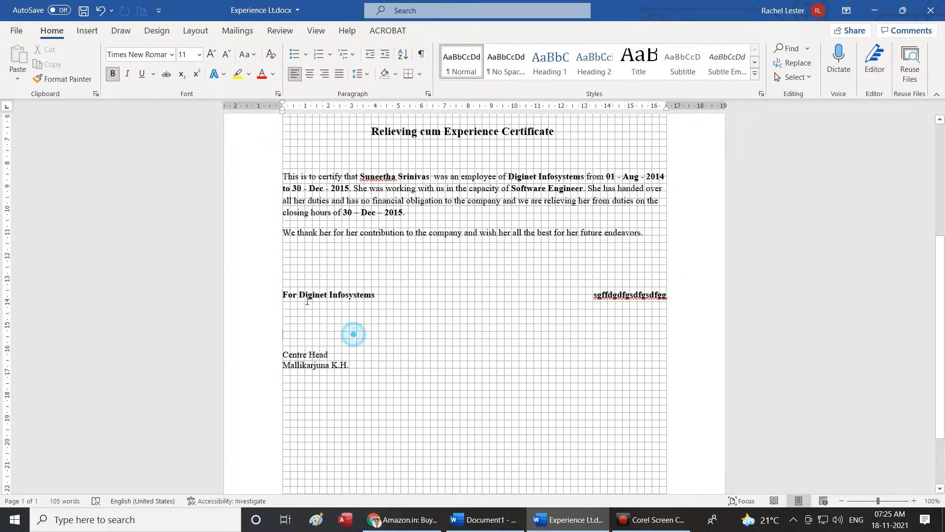
{"action": "left_click", "coordinate": [501, 363]}
{"action": "left_click_drag", "start_coordinate": [527, 347], "coordinate": [394, 391]}
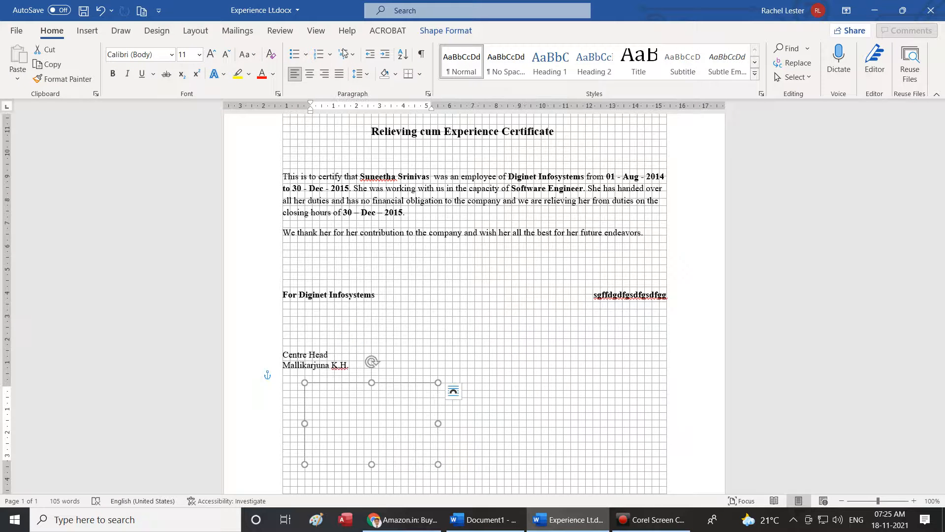
Give the empty text box a standard red outline
{"action": "left_click", "coordinate": [440, 31]}
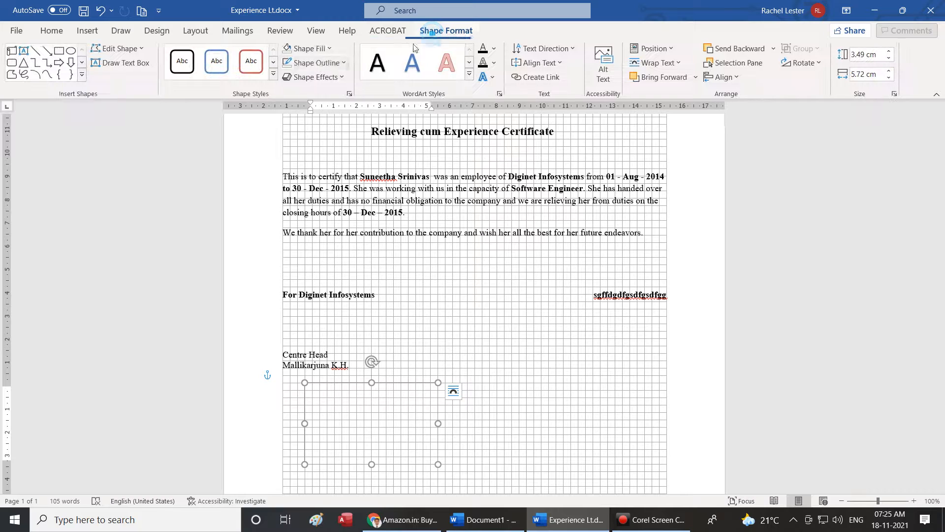
{"action": "left_click", "coordinate": [341, 64]}
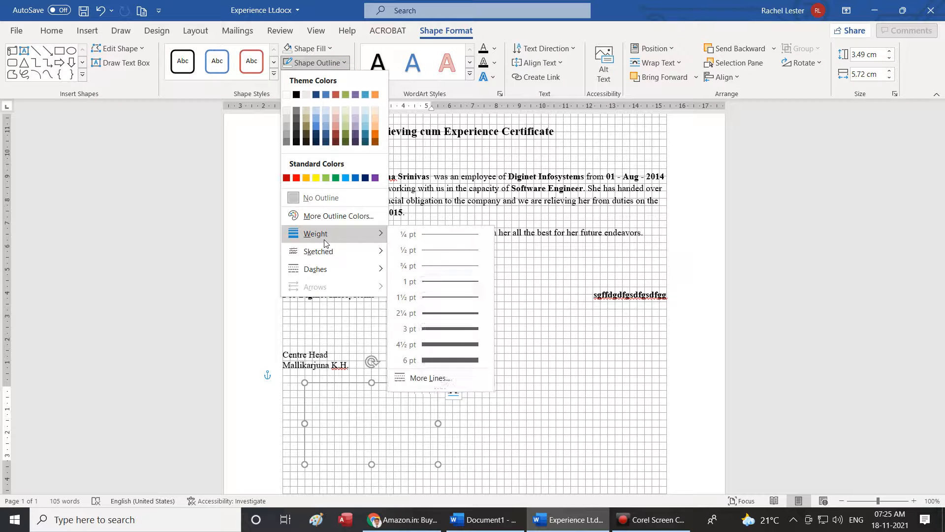
{"action": "left_click", "coordinate": [294, 178]}
{"action": "left_click", "coordinate": [507, 336]}
Remove the sample text at the right end of the "For Diginet Infosystems" line
{"action": "mouse_move", "coordinate": [361, 368]}
{"action": "left_mouse_down"}
{"action": "mouse_move", "coordinate": [288, 336]}
{"action": "mouse_move", "coordinate": [283, 295]}
{"action": "left_mouse_up"}
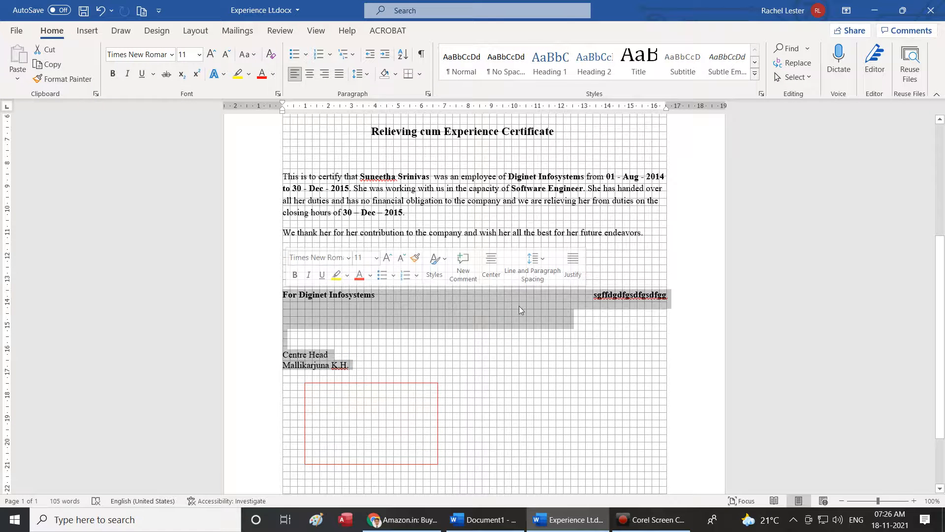
{"action": "right_click", "coordinate": [598, 296]}
{"action": "left_click_drag", "start_coordinate": [594, 295], "coordinate": [665, 295]}
{"action": "type", "text": "g"}
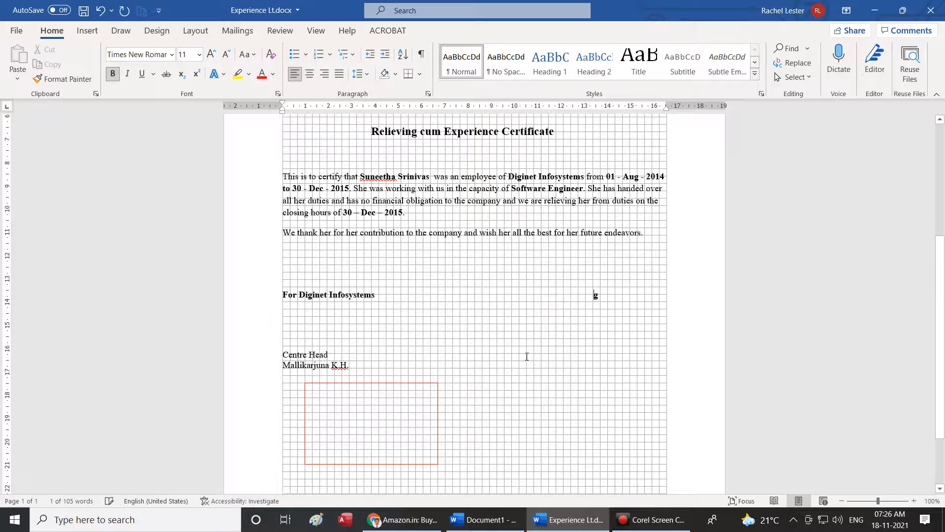
Copy the signature block from "For Diginet Infosystems" to the signatory's name into the red-outlined text box
{"action": "left_click_drag", "start_coordinate": [374, 366], "coordinate": [302, 300]}
{"action": "right_click", "coordinate": [302, 300]}
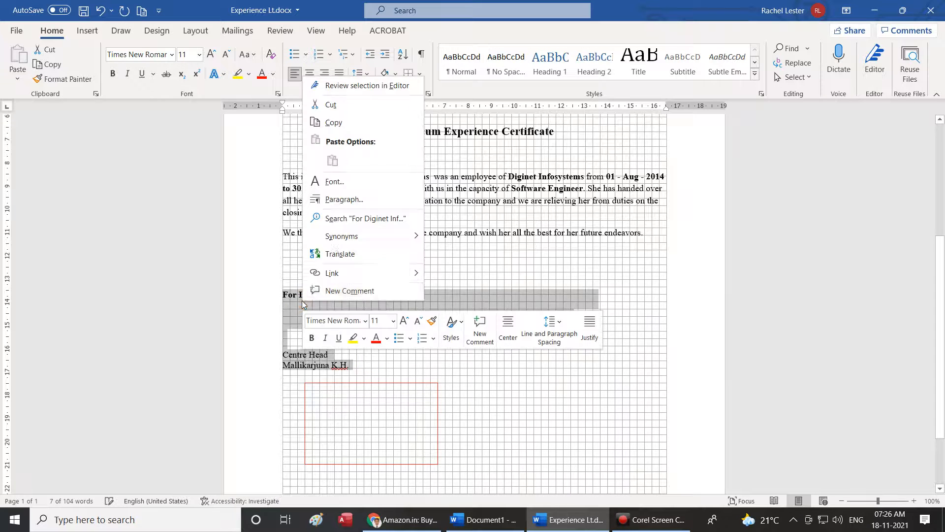
{"action": "left_click", "coordinate": [343, 123]}
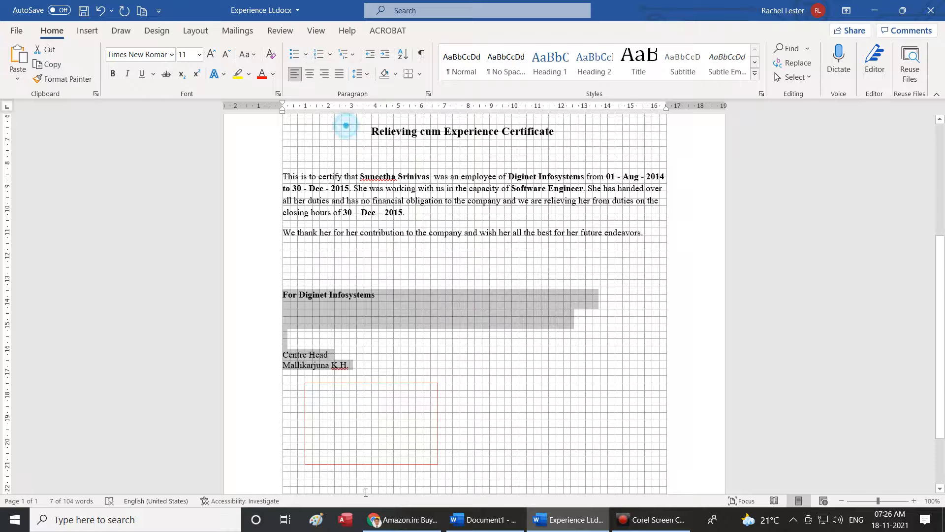
{"action": "left_click", "coordinate": [339, 416]}
{"action": "key", "text": "ctrl+v"}
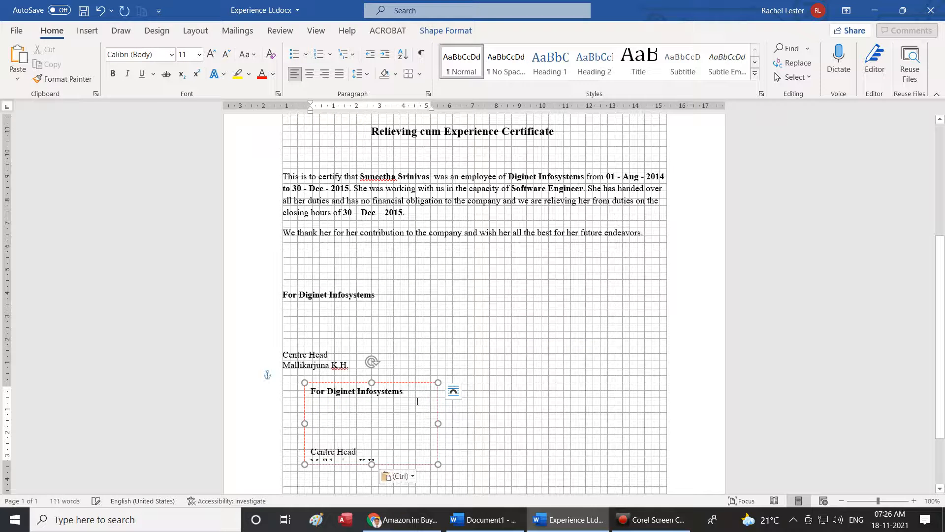
Increase the text box's height to fit the whole signature block and move it beside the original signature text
{"action": "left_click_drag", "start_coordinate": [372, 464], "coordinate": [373, 479]}
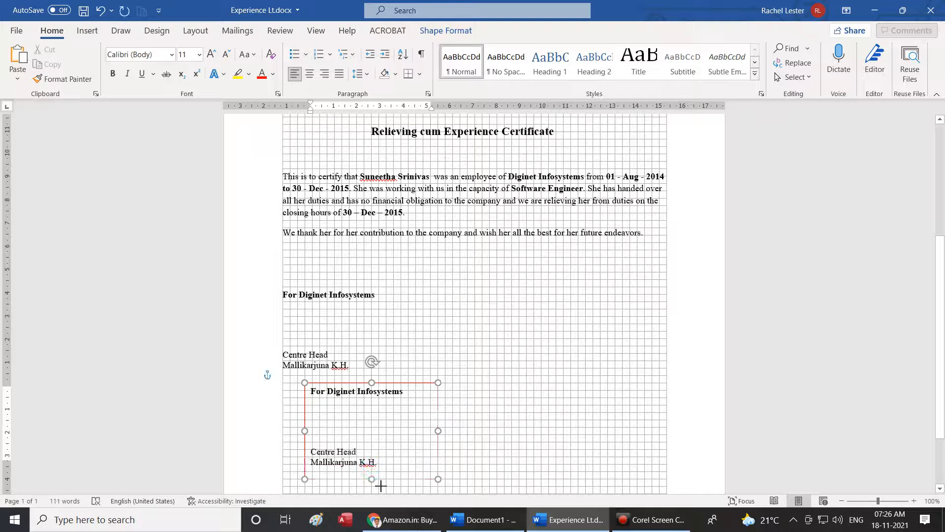
{"action": "left_click", "coordinate": [418, 387]}
{"action": "mouse_move", "coordinate": [416, 383]}
{"action": "left_mouse_down"}
{"action": "mouse_move", "coordinate": [392, 287]}
{"action": "mouse_move", "coordinate": [513, 283]}
{"action": "left_mouse_up"}
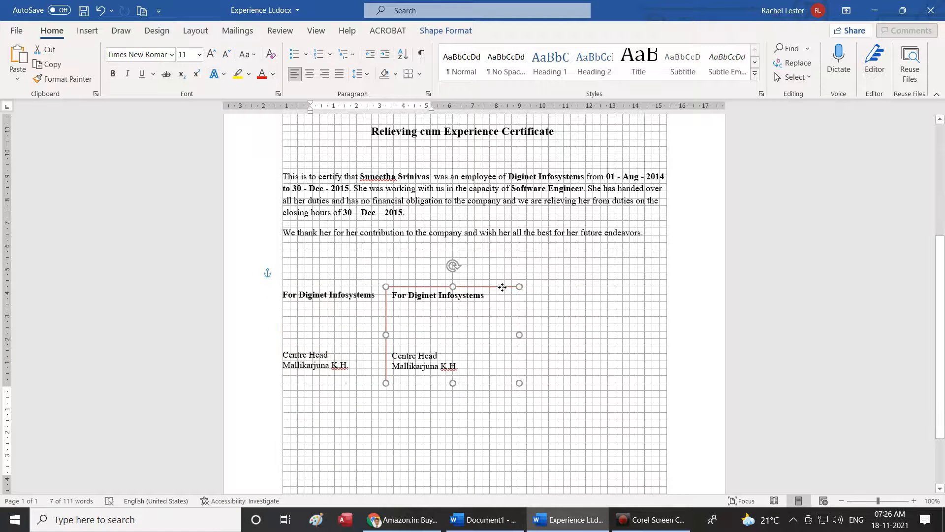
Delete the original signature block from the page and move the text box to the left margin in its place
{"action": "left_click_drag", "start_coordinate": [370, 362], "coordinate": [285, 274]}
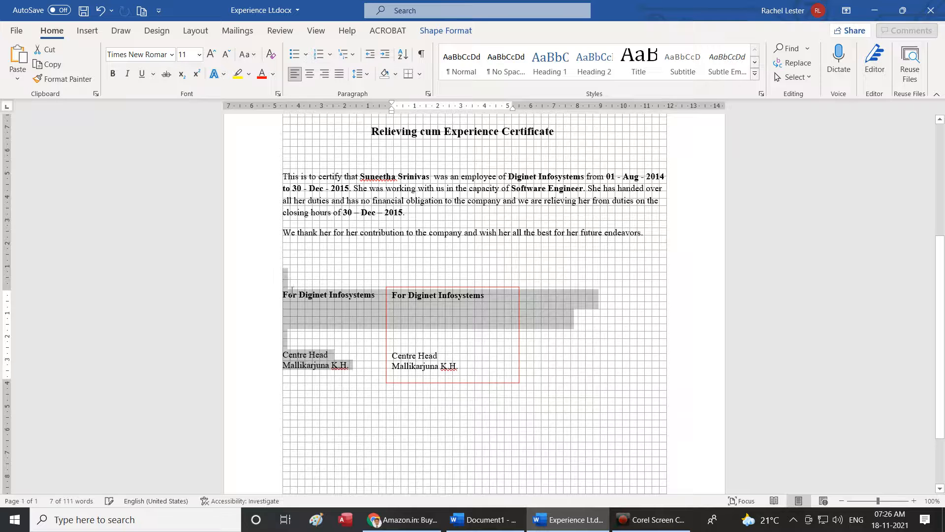
{"action": "key", "text": "Delete"}
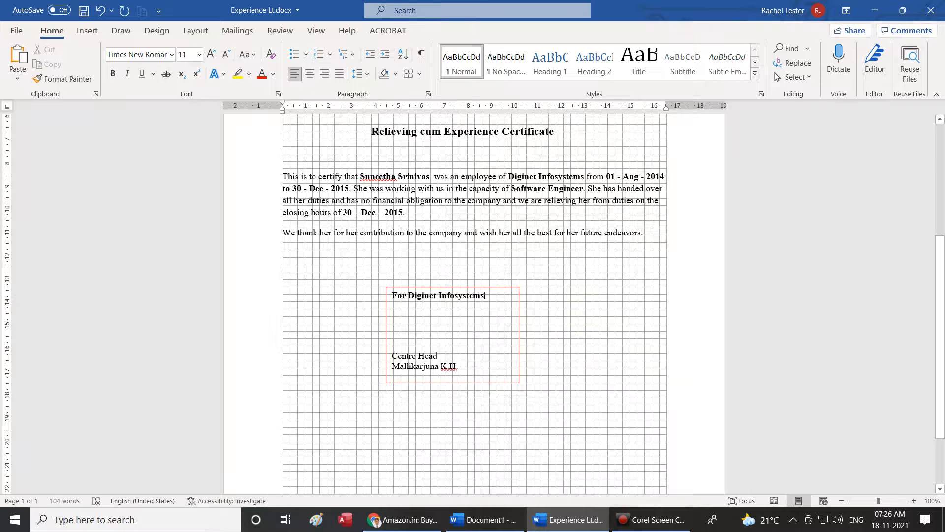
{"action": "left_click_drag", "start_coordinate": [488, 294], "coordinate": [386, 287]}
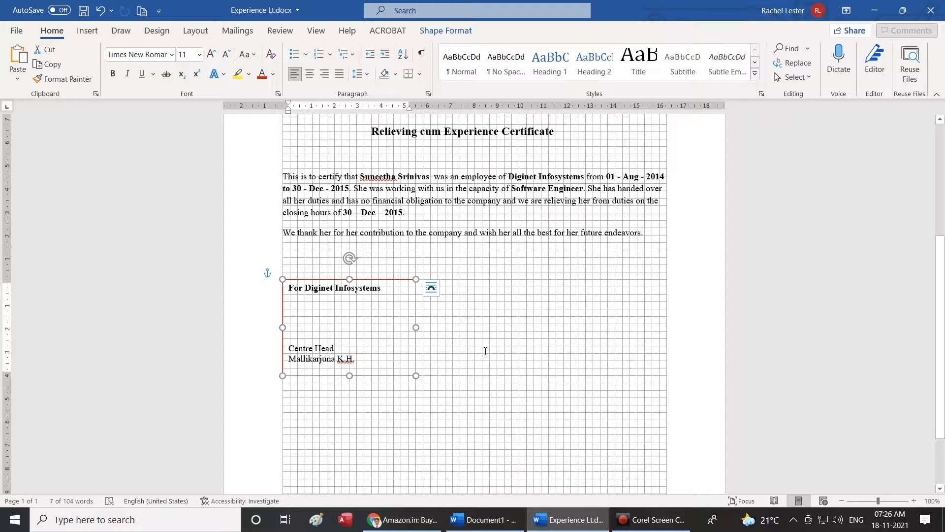
Duplicate the signature text box and align the copy with the right margin, level with the original
{"action": "right_click", "coordinate": [386, 286]}
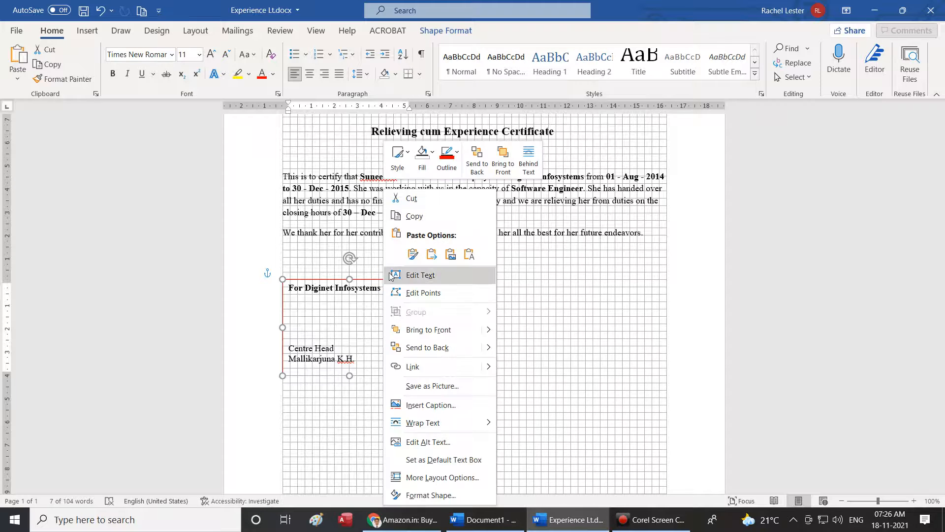
{"action": "left_click", "coordinate": [407, 218]}
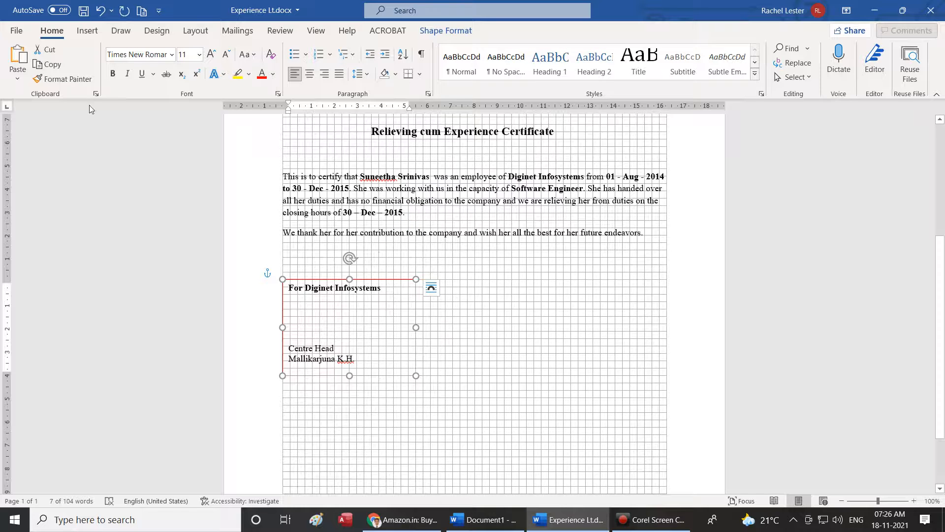
{"action": "left_click", "coordinate": [19, 59]}
{"action": "left_click_drag", "start_coordinate": [389, 291], "coordinate": [634, 286]}
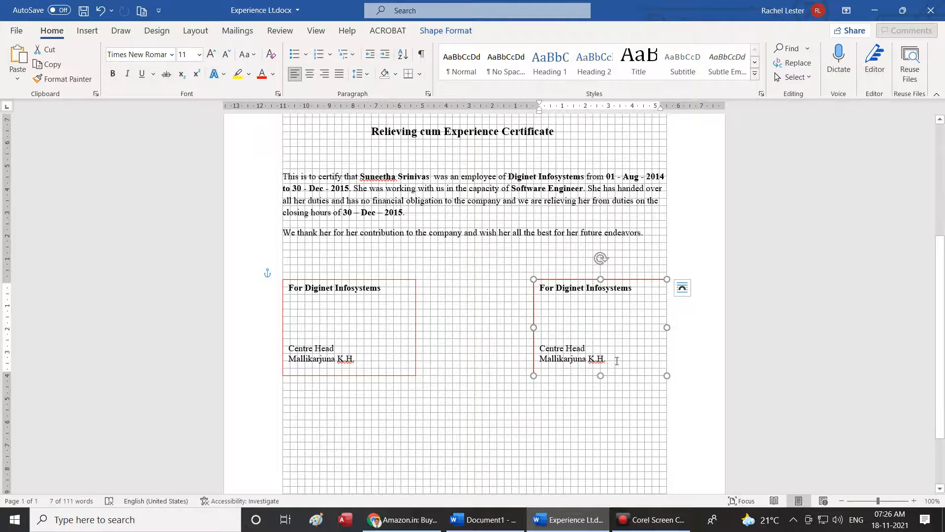
Right-align all the text in the signature box at the right margin
{"action": "left_click_drag", "start_coordinate": [616, 361], "coordinate": [540, 287]}
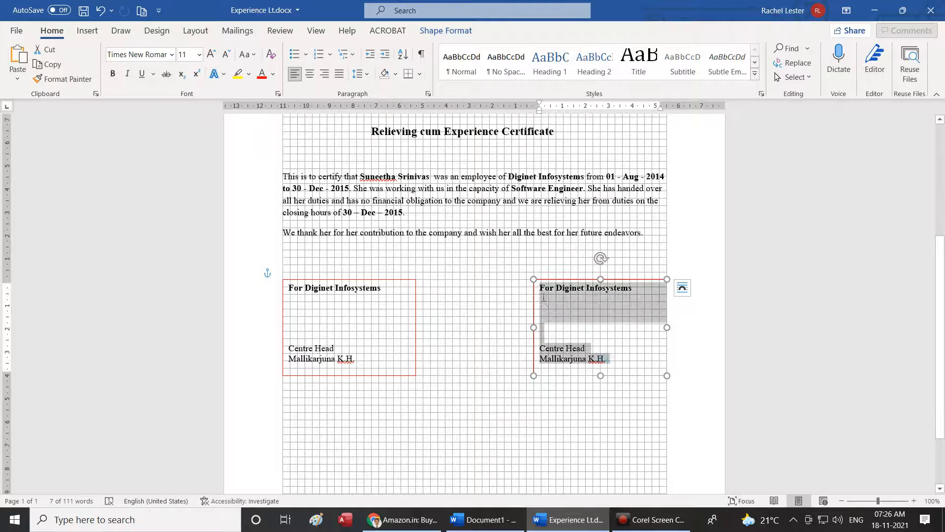
{"action": "left_click", "coordinate": [330, 77]}
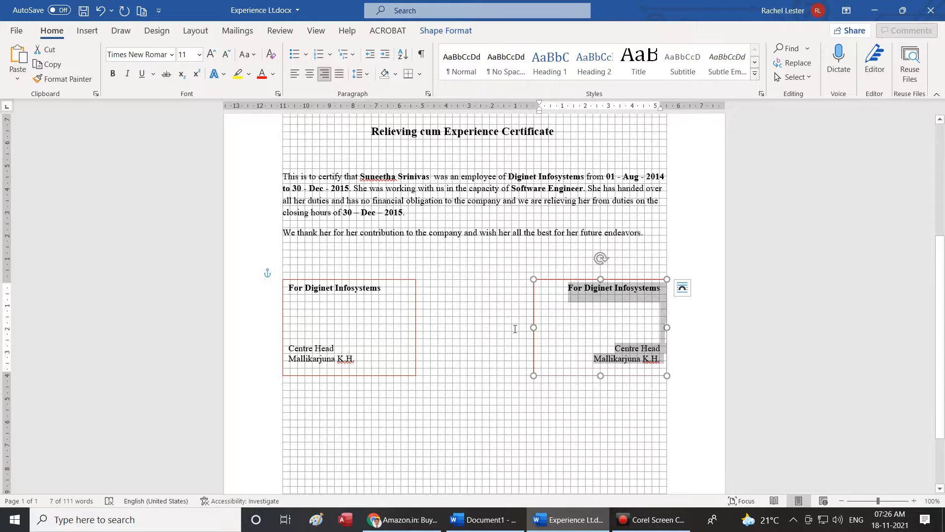
{"action": "scroll", "coordinate": [515, 329], "scroll_direction": "up", "scroll_amount": 3}
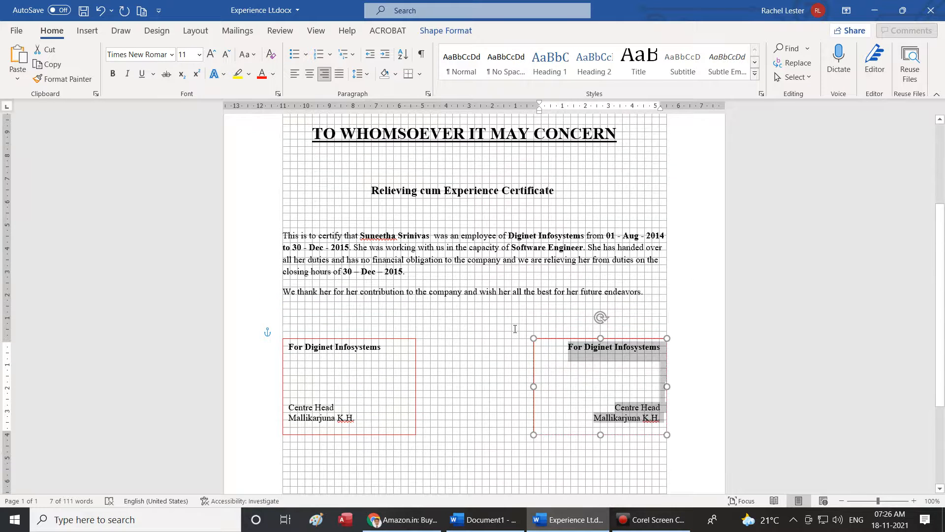
{"action": "left_click", "coordinate": [632, 236]}
Capture a rectangular screen snip of the certificate at 70% zoom, from the date line through both signature boxes
{"action": "scroll", "coordinate": [609, 454], "scroll_direction": "up", "scroll_amount": 1}
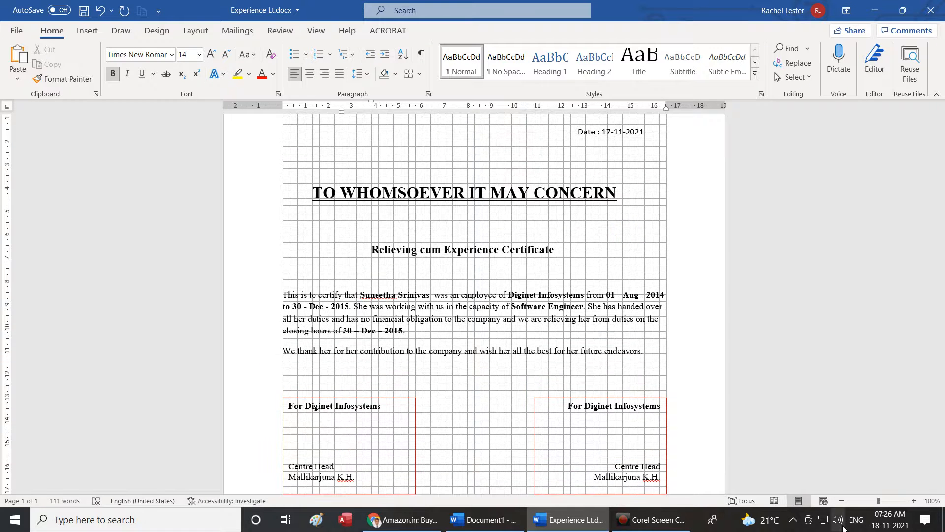
{"action": "left_click", "coordinate": [841, 500]}
{"action": "left_click", "coordinate": [840, 500]}
{"action": "left_click", "coordinate": [839, 500]}
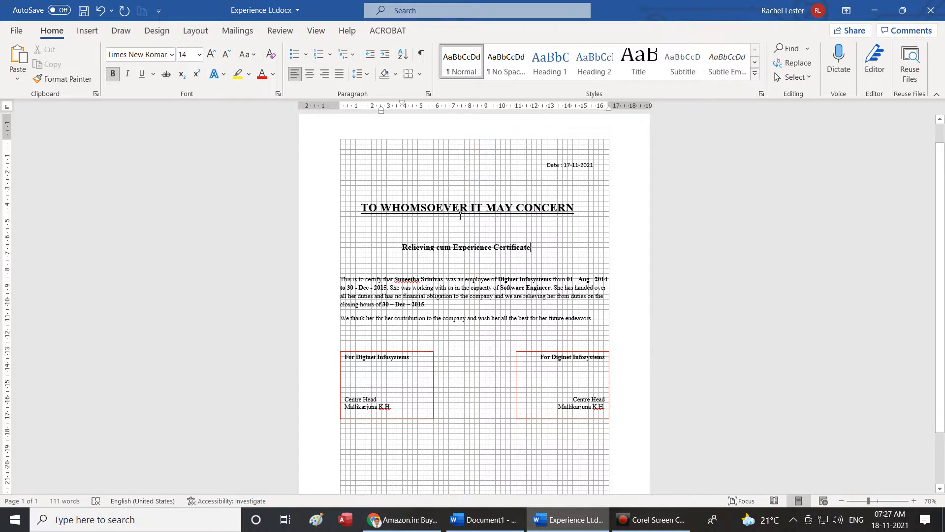
{"action": "key", "text": "super+shift+s"}
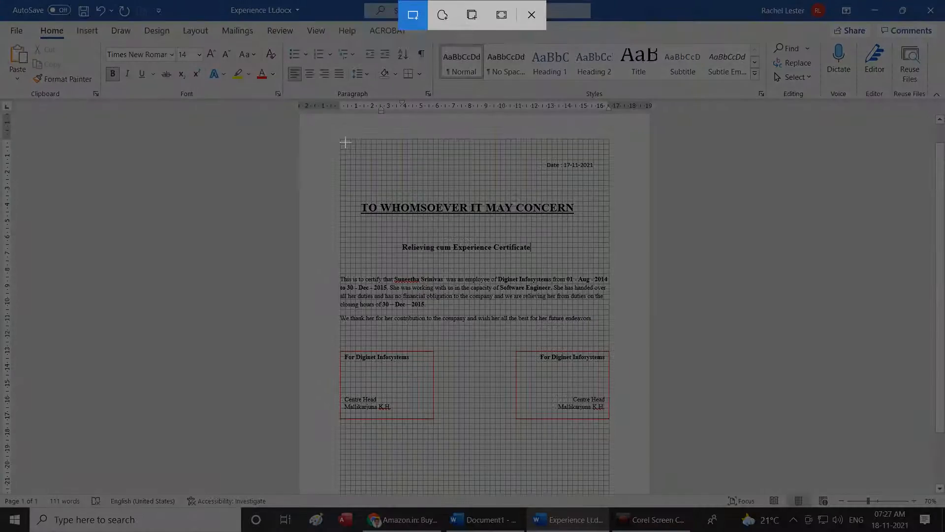
{"action": "left_click_drag", "start_coordinate": [337, 134], "coordinate": [613, 454]}
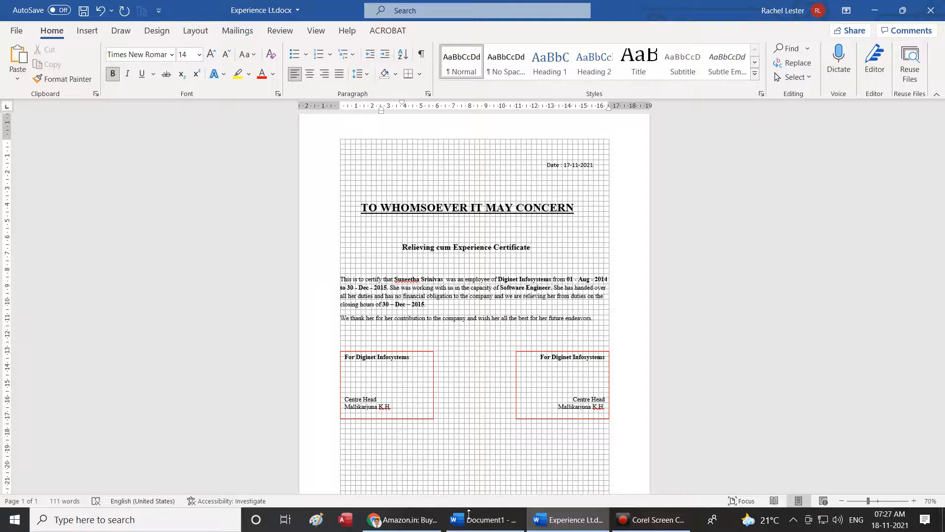
Search the computer for "whats" and launch the WhatsApp desktop app
{"action": "left_click", "coordinate": [316, 30]}
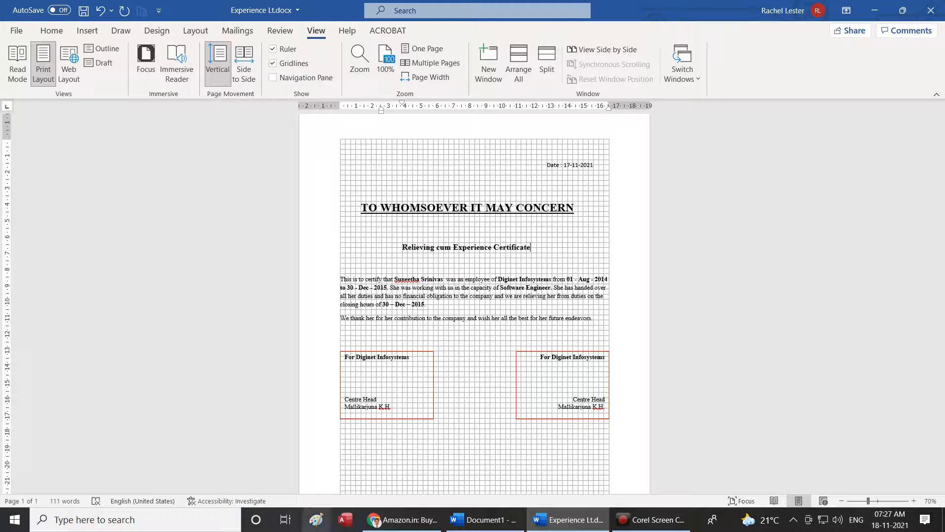
{"action": "left_click", "coordinate": [215, 527]}
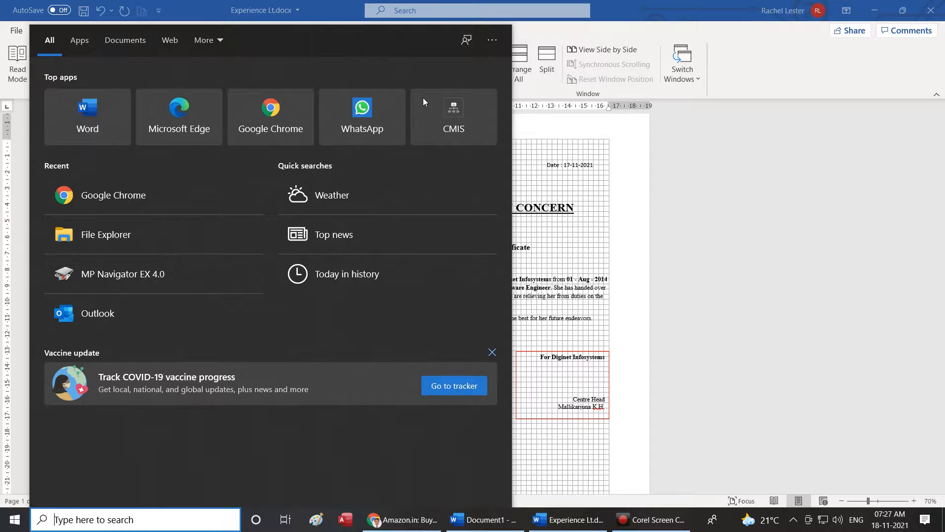
{"action": "left_click", "coordinate": [589, 223]}
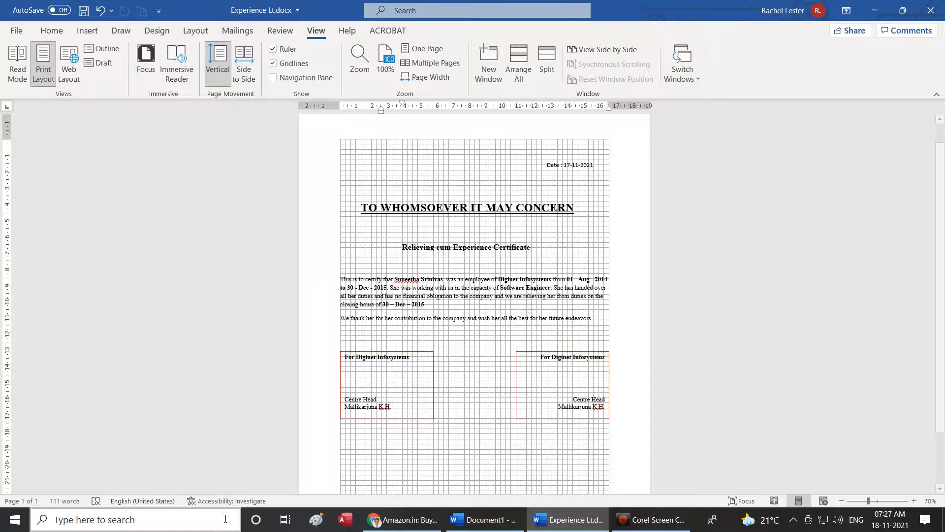
{"action": "left_click", "coordinate": [208, 525]}
{"action": "type", "text": "w"}
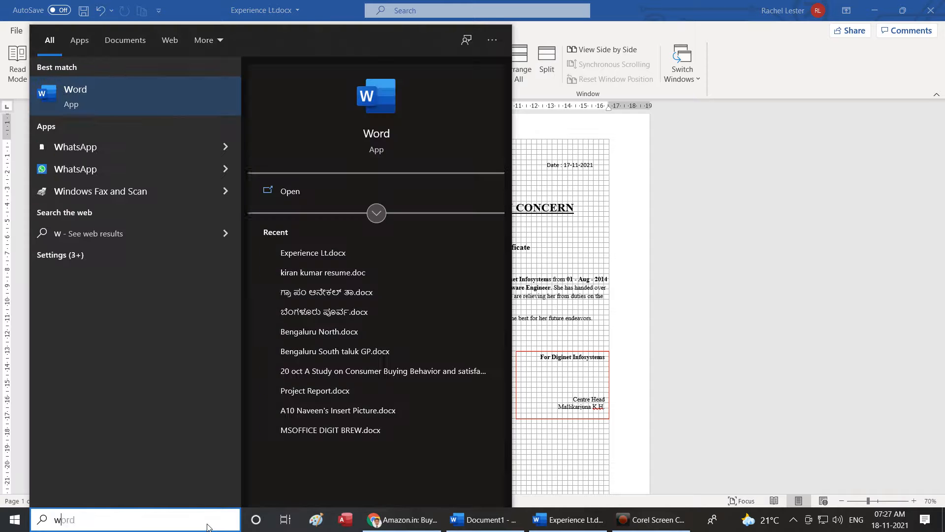
{"action": "type", "text": "hats"}
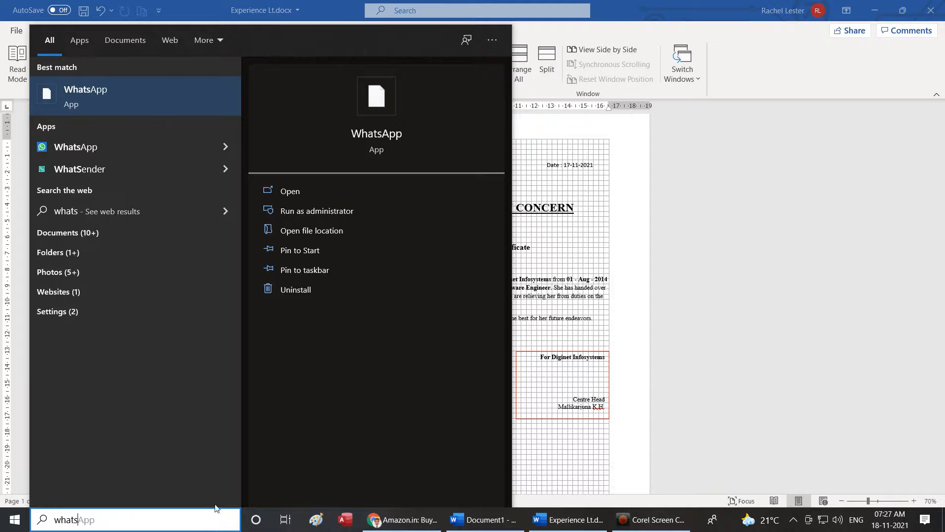
{"action": "left_click", "coordinate": [98, 145]}
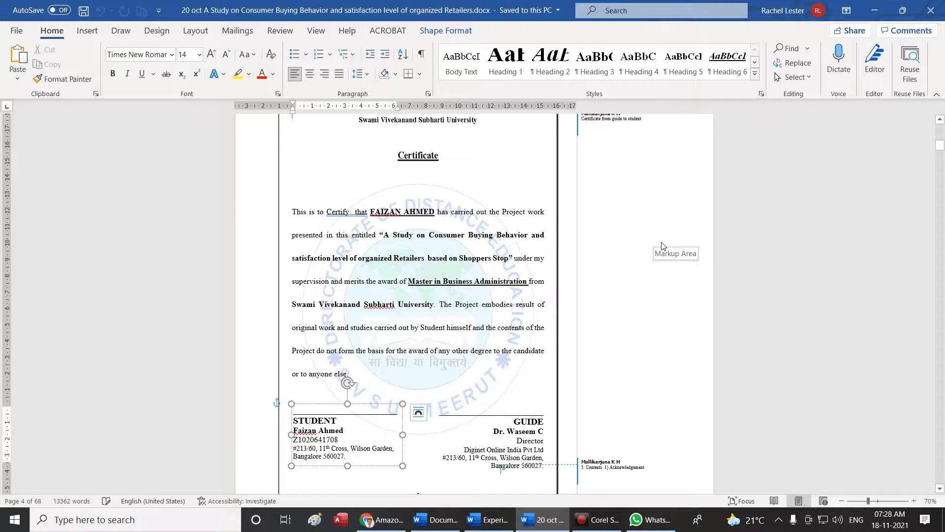
Examine the STUDENT and GUIDE signature text boxes on the Certificate page of the "20 oct A Study on Consumer Buying Behavior" document
{"action": "left_click", "coordinate": [677, 271]}
{"action": "scroll", "coordinate": [441, 273], "scroll_direction": "up", "scroll_amount": 1}
{"action": "scroll", "coordinate": [458, 245], "scroll_direction": "down", "scroll_amount": 3}
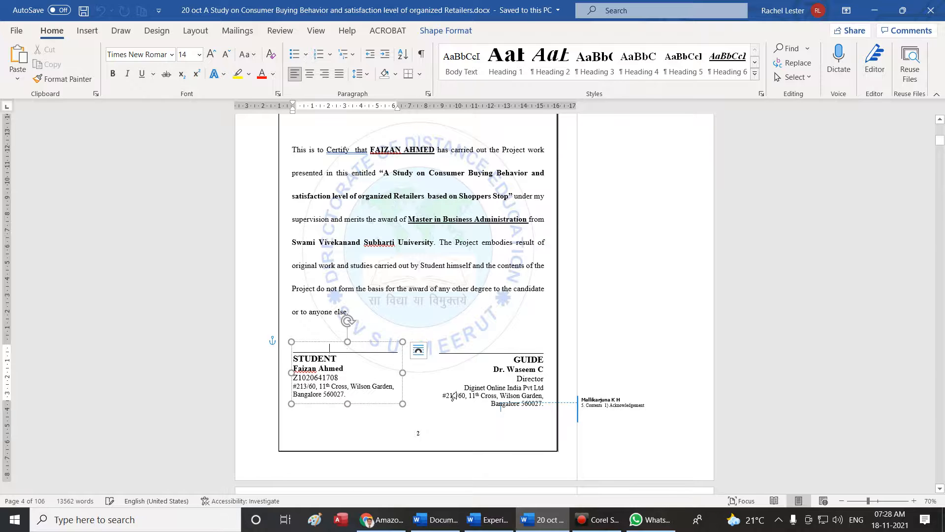
{"action": "left_click", "coordinate": [516, 363]}
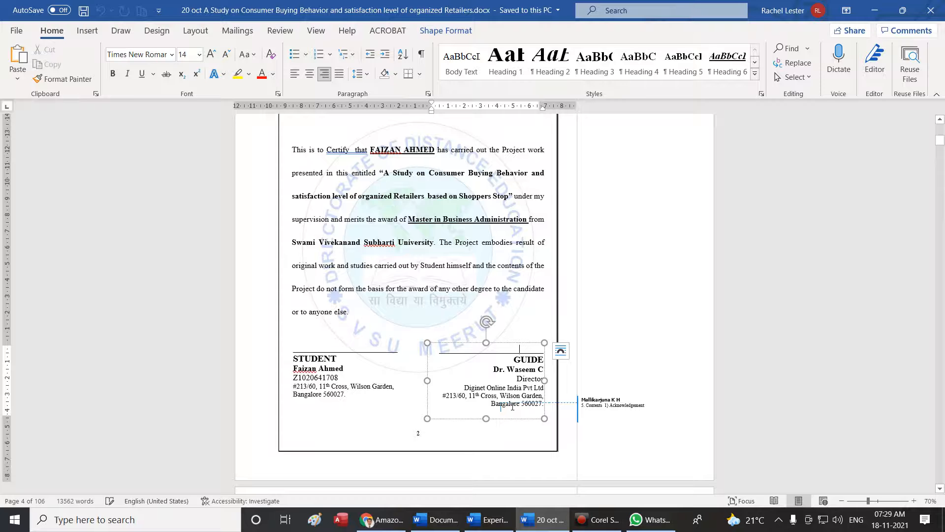
{"action": "scroll", "coordinate": [512, 406], "scroll_direction": "up", "scroll_amount": 5}
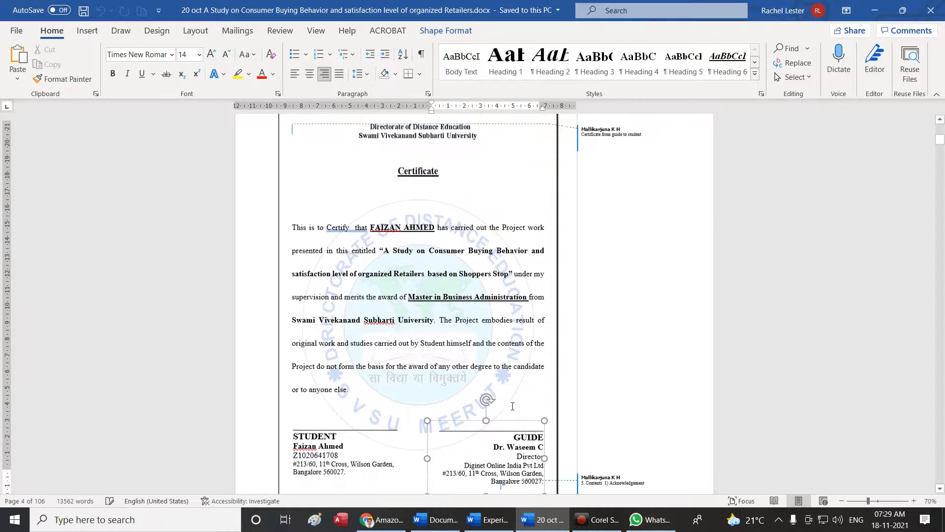
{"action": "scroll", "coordinate": [513, 407], "scroll_direction": "down", "scroll_amount": 5}
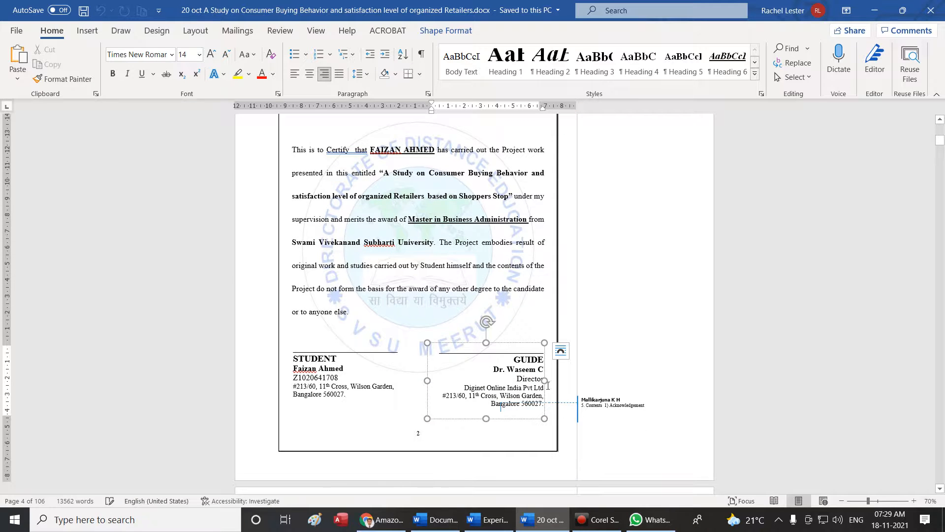
{"action": "scroll", "coordinate": [502, 426], "scroll_direction": "up", "scroll_amount": 1}
{"action": "scroll", "coordinate": [502, 426], "scroll_direction": "up", "scroll_amount": 1}
Give the GUIDE signature text box on the Certificate page a standard red outline
{"action": "left_click", "coordinate": [513, 390]}
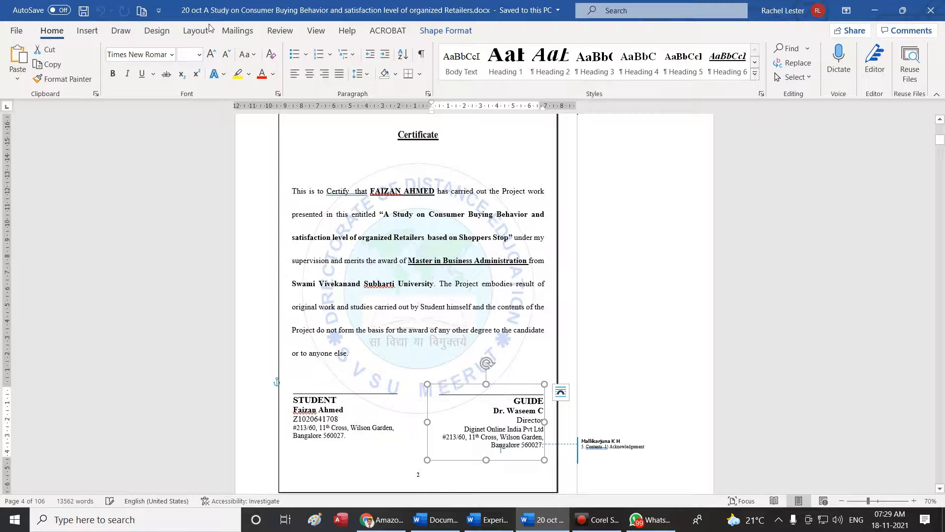
{"action": "left_click", "coordinate": [448, 30]}
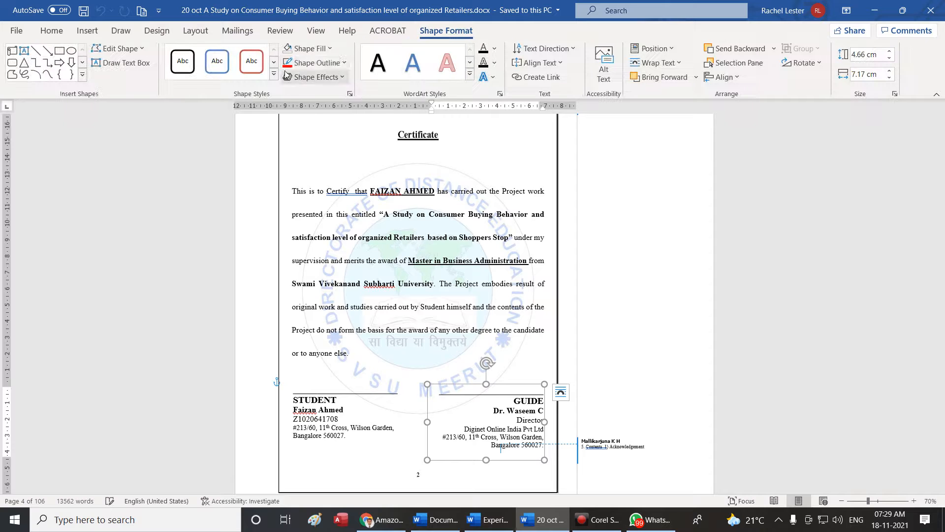
{"action": "left_click", "coordinate": [344, 62]}
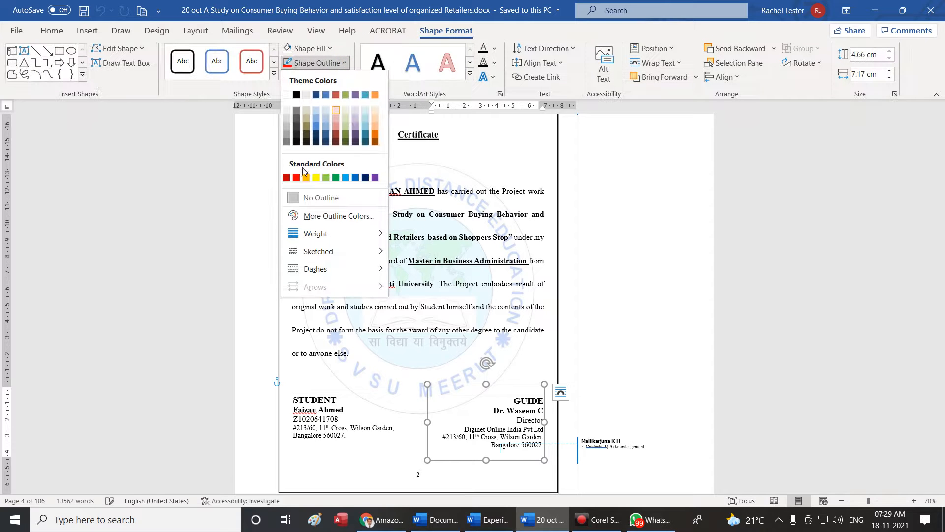
{"action": "left_click", "coordinate": [297, 178]}
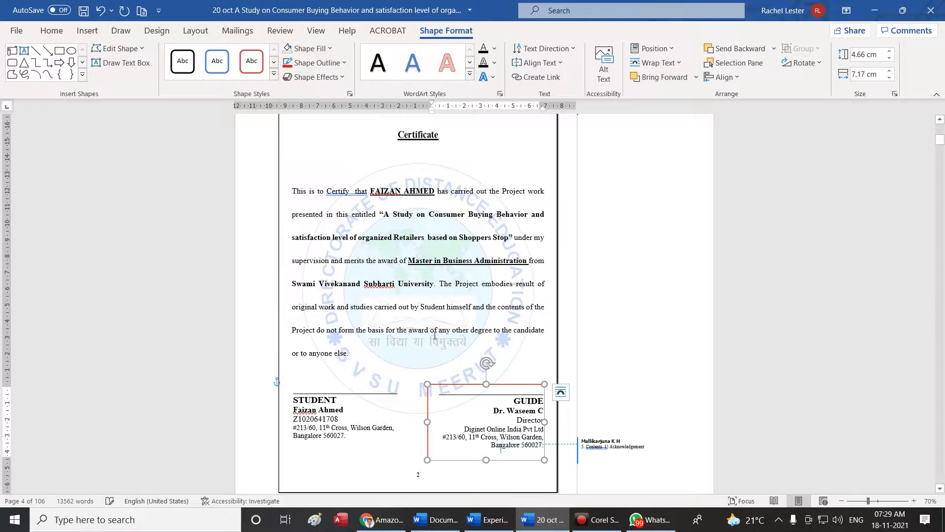
Give the STUDENT signature text box the same standard red outline and check both boxes on the page
{"action": "left_click", "coordinate": [356, 409]}
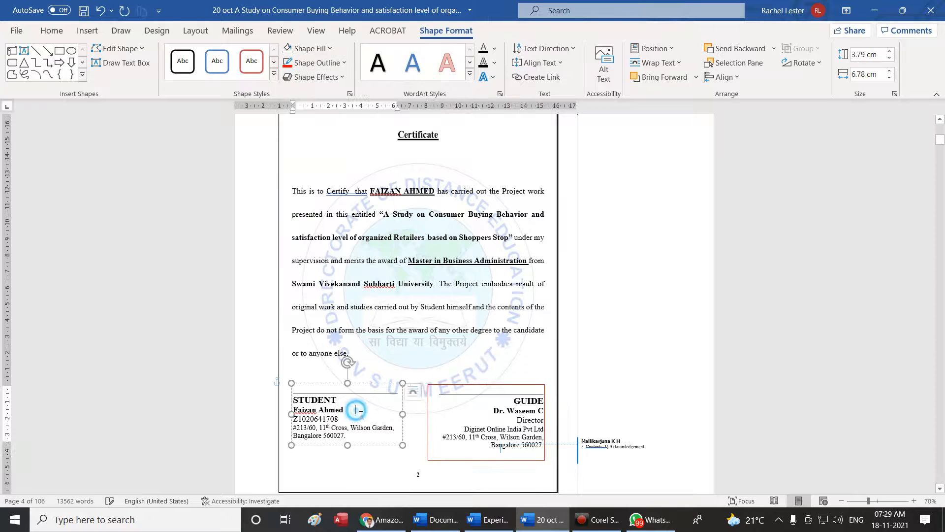
{"action": "left_click", "coordinate": [315, 65]}
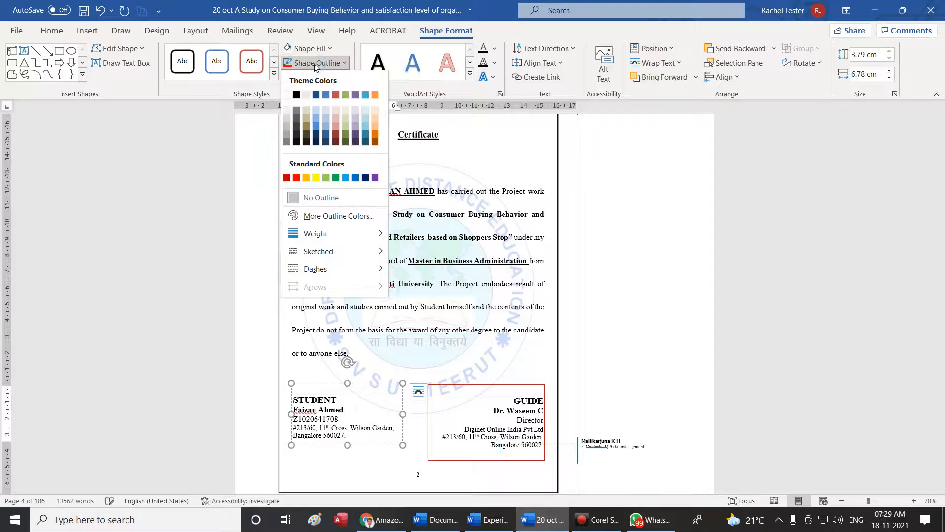
{"action": "left_click", "coordinate": [299, 179]}
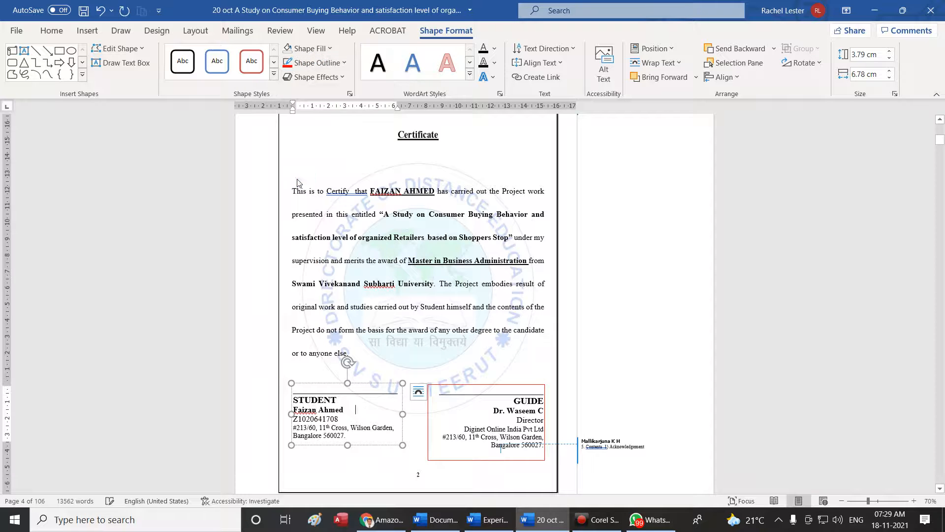
{"action": "left_click", "coordinate": [411, 464]}
{"action": "scroll", "coordinate": [540, 288], "scroll_direction": "up", "scroll_amount": 3}
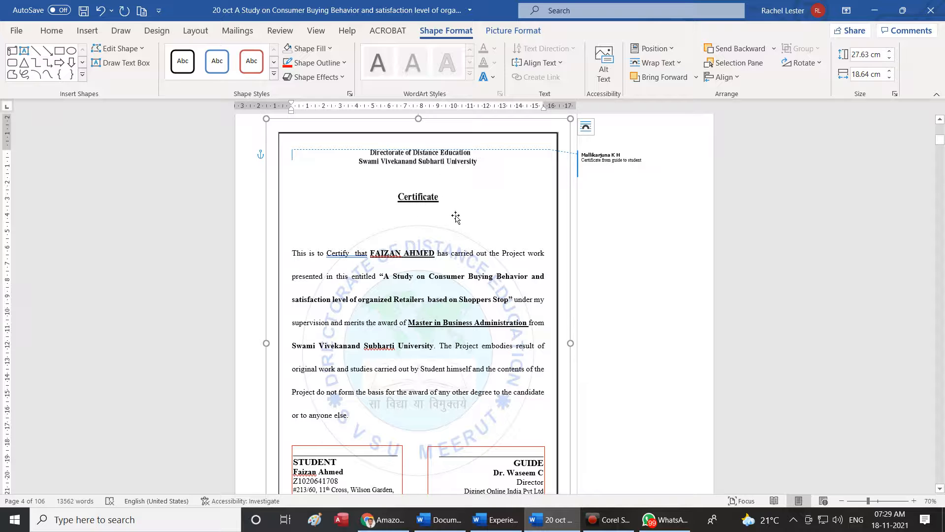
{"action": "scroll", "coordinate": [500, 266], "scroll_direction": "down", "scroll_amount": 2}
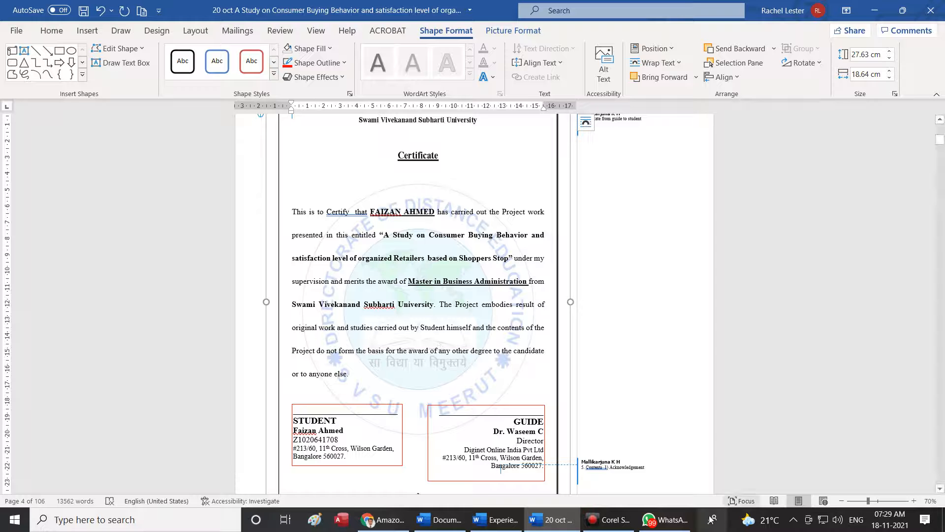
Switch to WhatsApp, search for "bhagat", open the "Bhagat Singh DCA 7-8 Batc" group chat, and float the window over the document
{"action": "left_click", "coordinate": [666, 519]}
{"action": "left_click", "coordinate": [173, 73]}
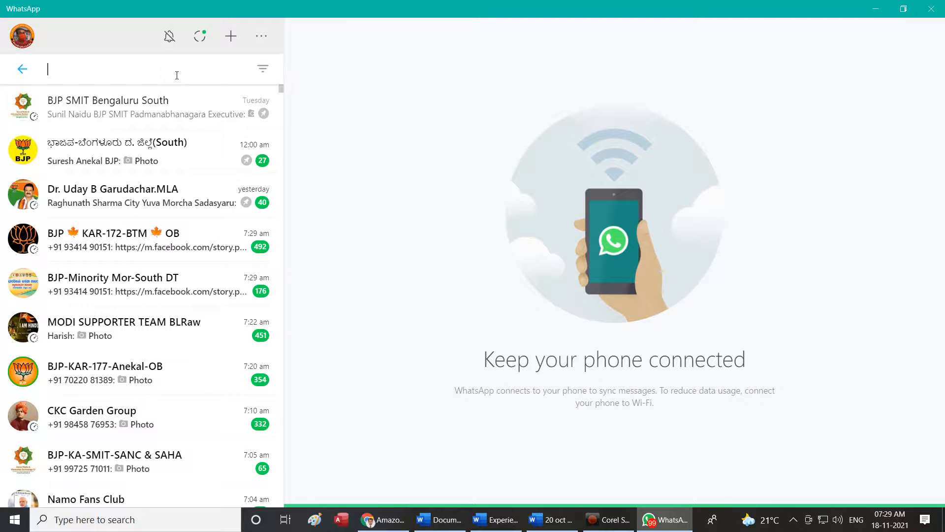
{"action": "type", "text": "bhagat"}
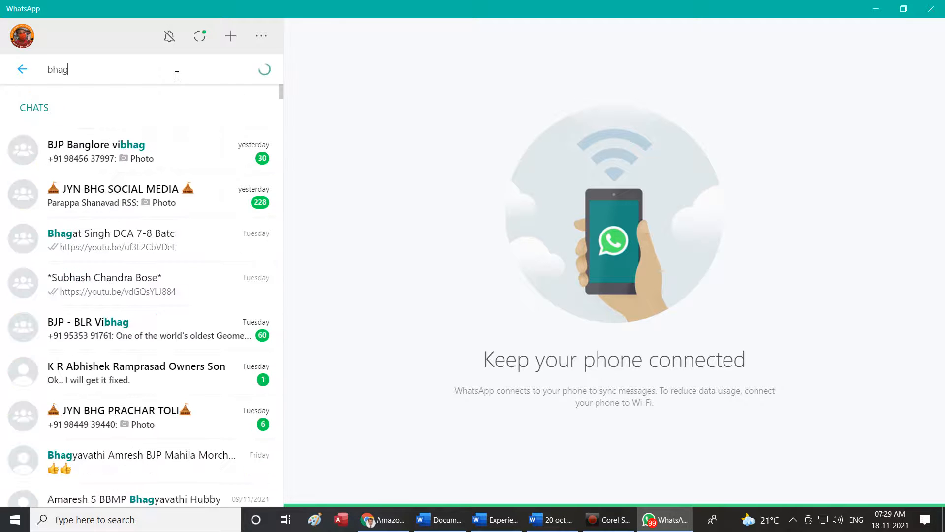
{"action": "left_click", "coordinate": [139, 147]}
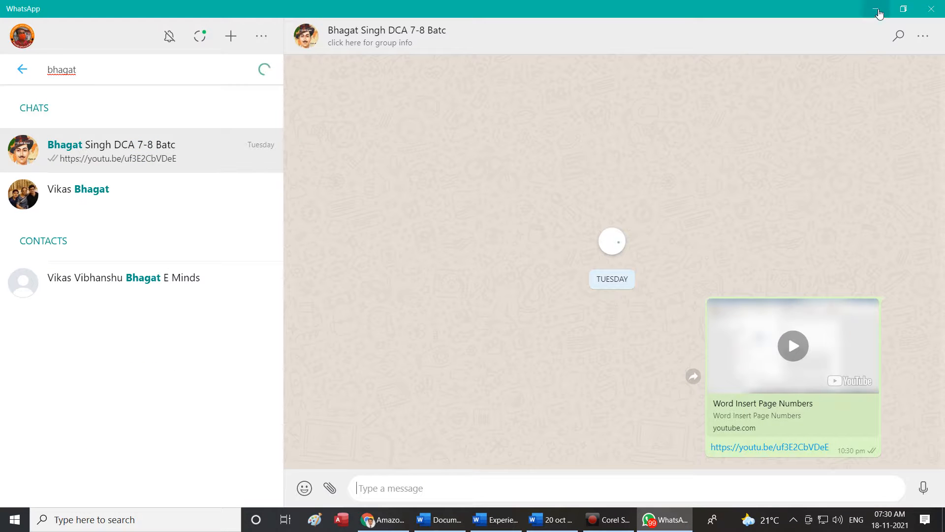
{"action": "left_click", "coordinate": [903, 9]}
{"action": "left_click_drag", "start_coordinate": [940, 2], "coordinate": [456, 77]}
{"action": "left_click_drag", "start_coordinate": [337, 77], "coordinate": [582, 51]}
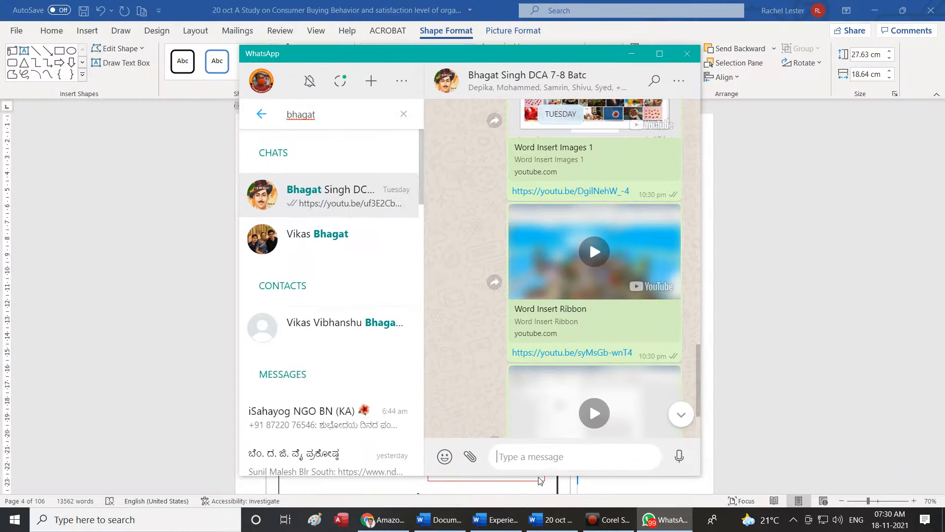
Paste the captured certificate snip into the group chat, send it, and return to the Word document
{"action": "key", "text": "ctrl+v"}
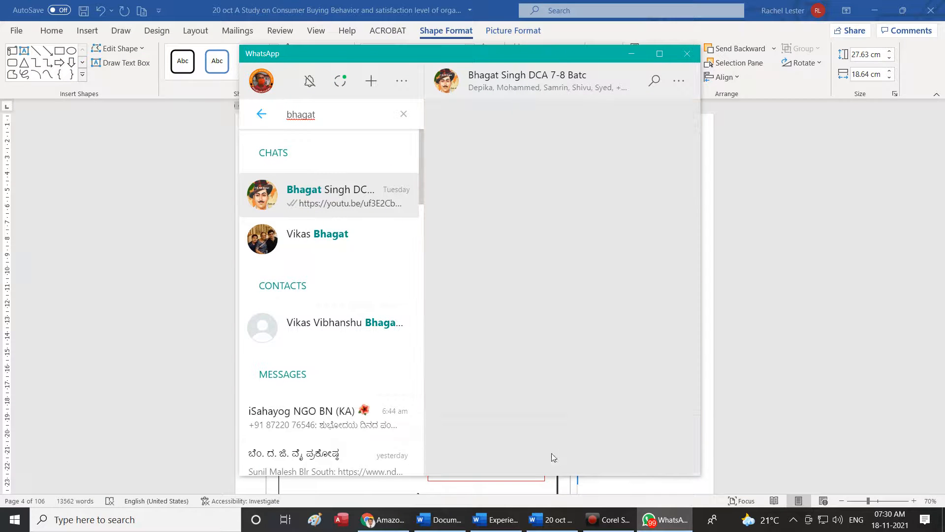
{"action": "key", "text": "Return"}
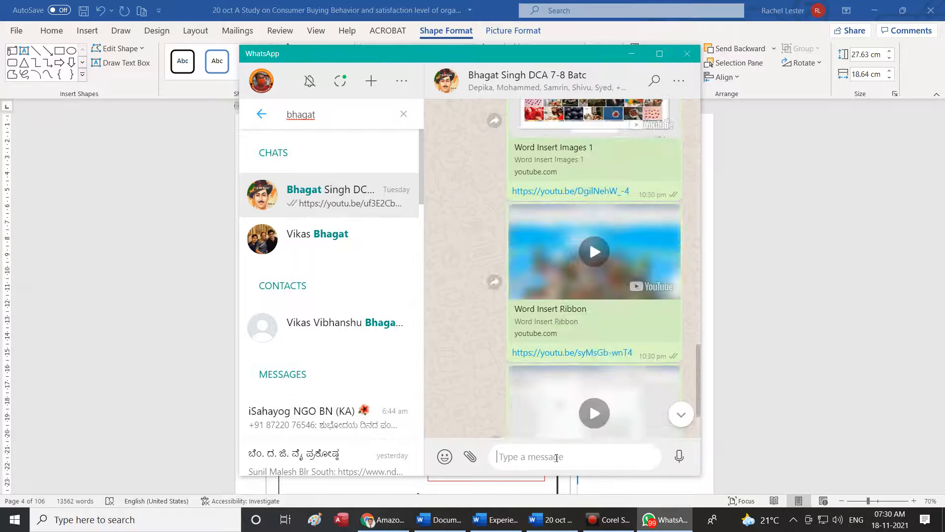
{"action": "left_click", "coordinate": [157, 340]}
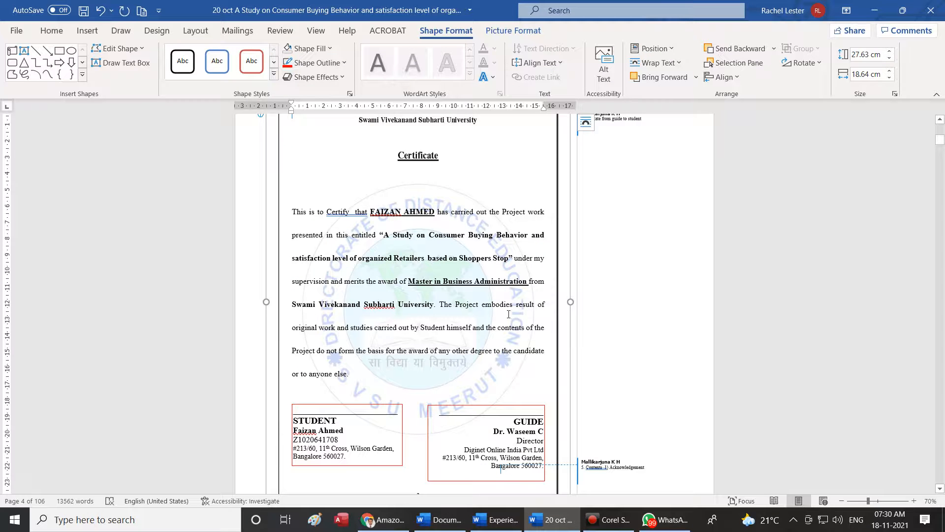
Examine the Experience Letter page, from its heading through the body text to the red-outlined STUDENT and GUIDE boxes
{"action": "left_click", "coordinate": [840, 500]}
{"action": "left_click", "coordinate": [840, 501]}
{"action": "left_click", "coordinate": [840, 500]}
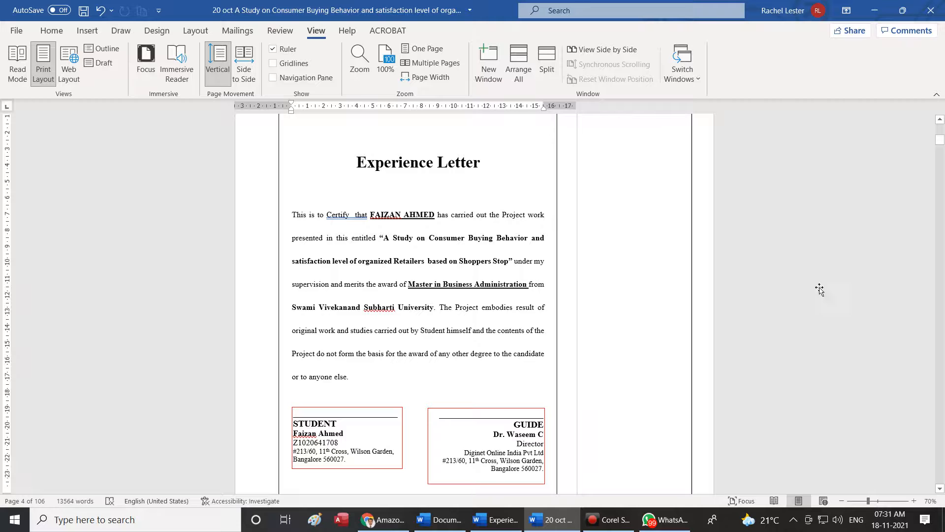
{"action": "scroll", "coordinate": [639, 317], "scroll_direction": "up", "scroll_amount": 2}
{"action": "scroll", "coordinate": [635, 318], "scroll_direction": "down", "scroll_amount": 2}
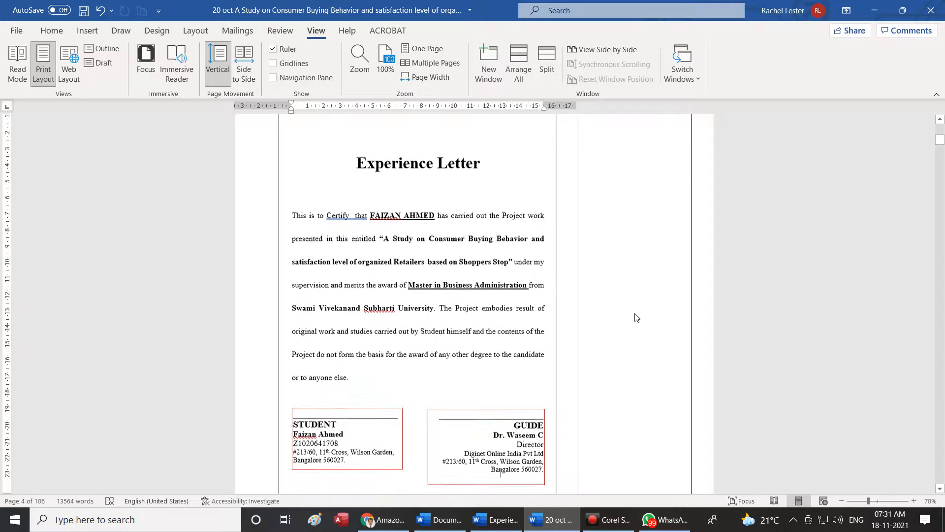
{"action": "left_click", "coordinate": [561, 297]}
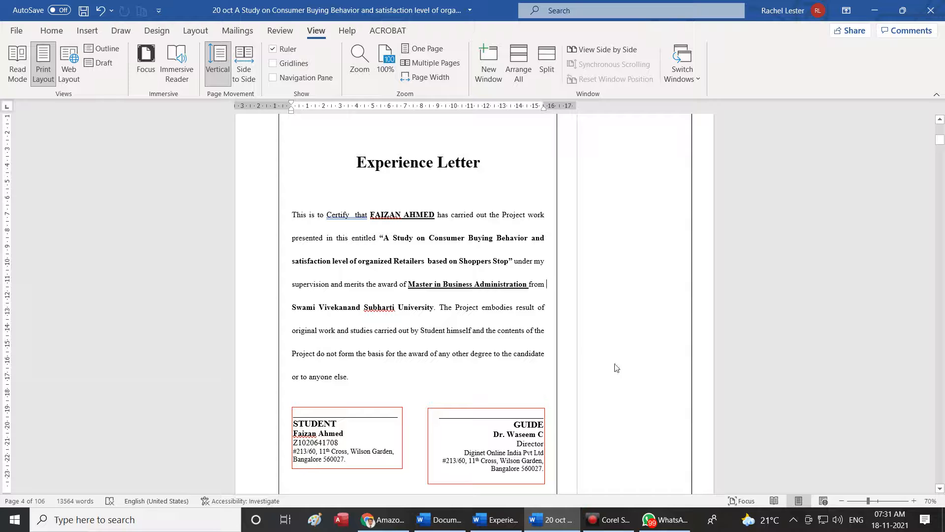
{"action": "left_click", "coordinate": [579, 340]}
{"action": "left_click", "coordinate": [323, 161]}
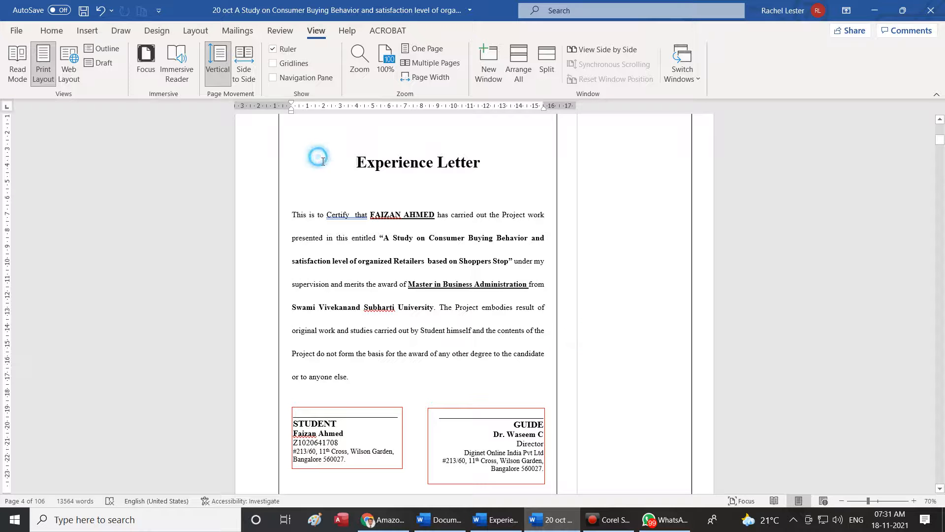
{"action": "scroll", "coordinate": [385, 266], "scroll_direction": "up", "scroll_amount": 2}
{"action": "scroll", "coordinate": [385, 266], "scroll_direction": "down", "scroll_amount": 3}
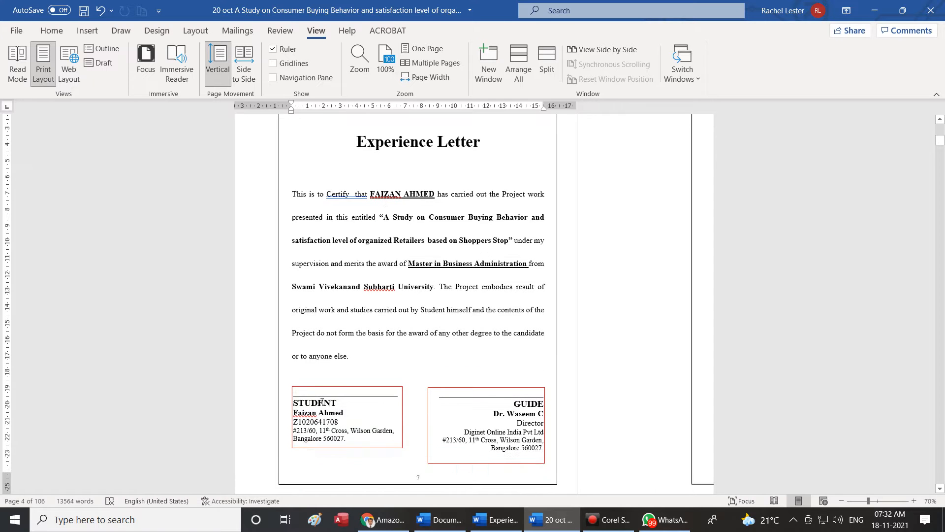
Capture a rectangular snip of the Experience Letter page with Snipping Tool, from its heading down past both signature boxes
{"action": "left_click", "coordinate": [172, 526]}
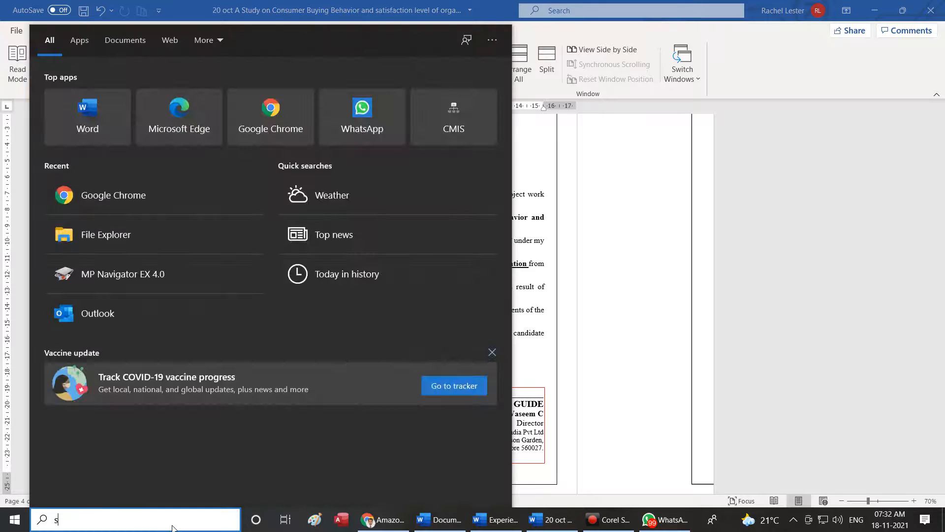
{"action": "type", "text": "snipping tool"}
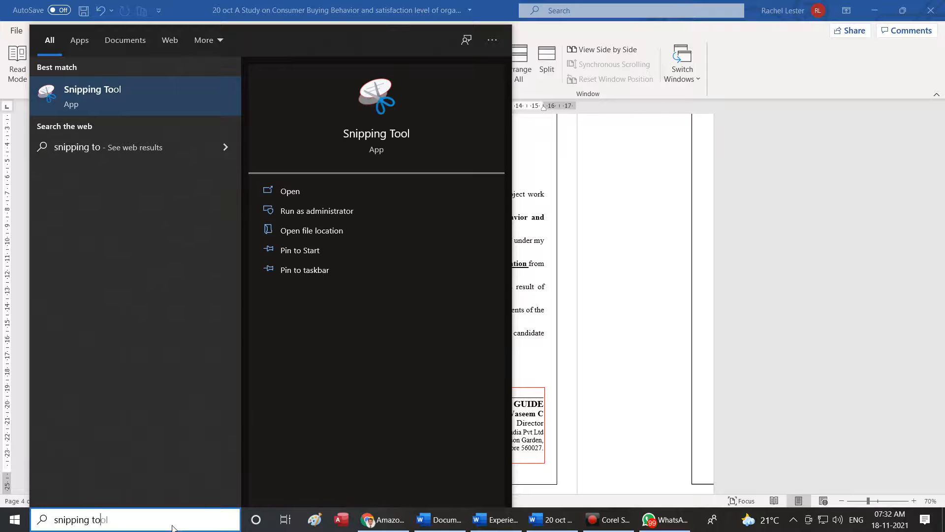
{"action": "left_click", "coordinate": [317, 192]}
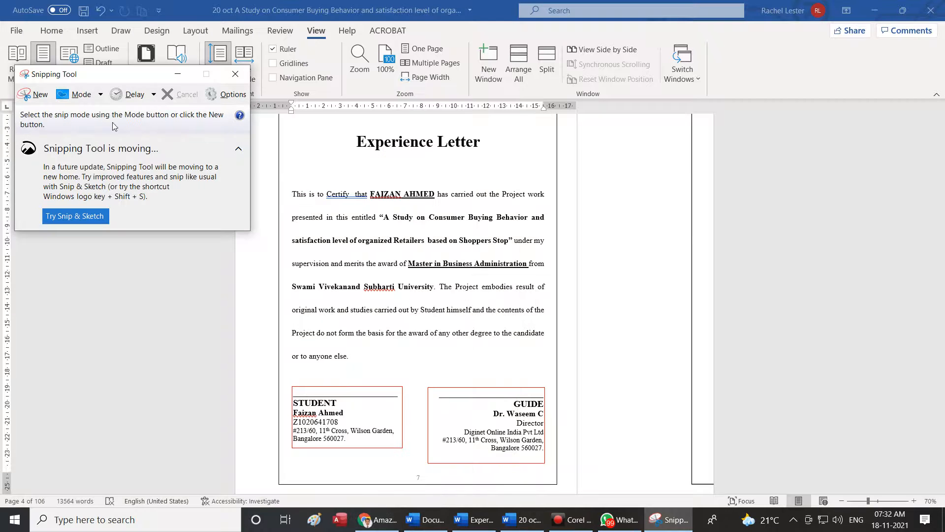
{"action": "left_click", "coordinate": [102, 96]}
{"action": "left_click", "coordinate": [99, 124]}
{"action": "left_click_drag", "start_coordinate": [263, 120], "coordinate": [581, 500]}
Switch to WhatsApp and paste the Experience Letter snip into the "Bhagat Singh DCA 7-8 Batc" group chat
{"action": "left_click", "coordinate": [620, 524]}
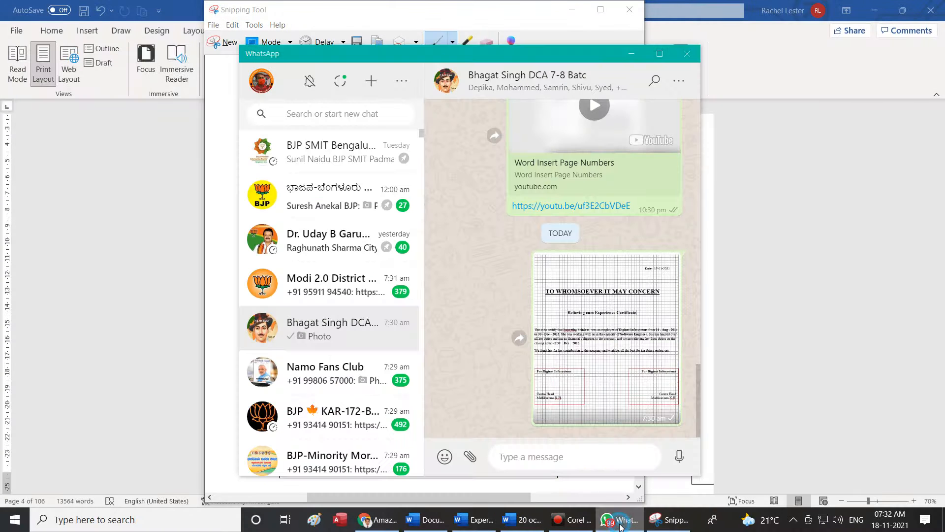
{"action": "left_click", "coordinate": [580, 463]}
{"action": "key", "text": "ctrl+v"}
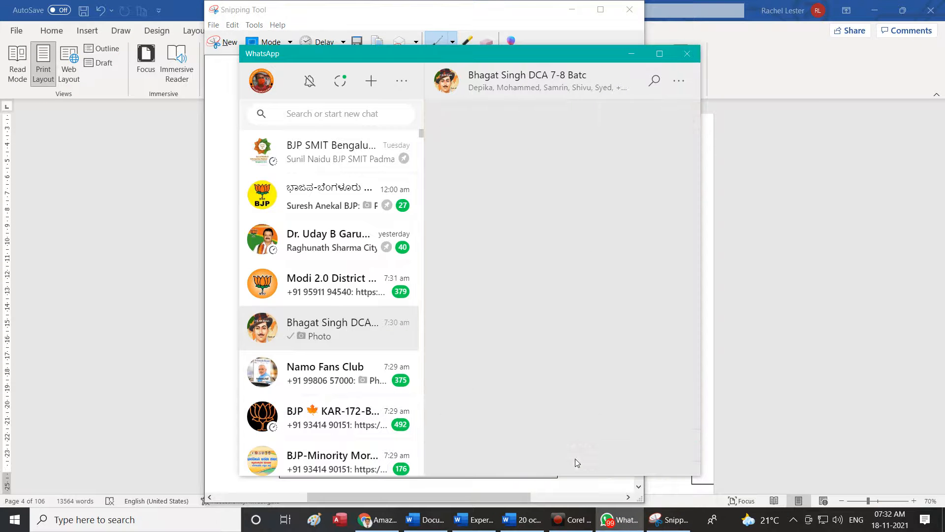
Send the certificate screenshot to the group chat, and minimize the chat and snipping windows to return to the project document
{"action": "left_click", "coordinate": [693, 447]}
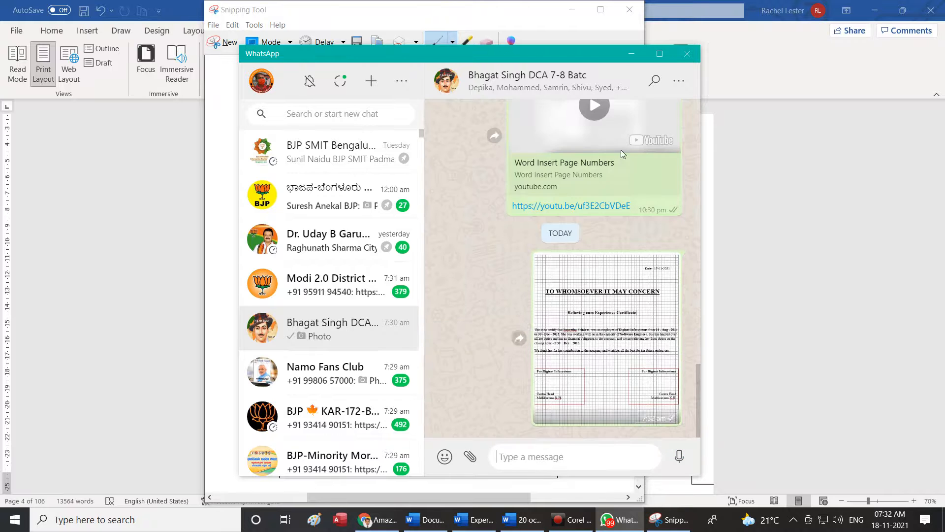
{"action": "left_click", "coordinate": [631, 53]}
{"action": "left_click", "coordinate": [576, 11]}
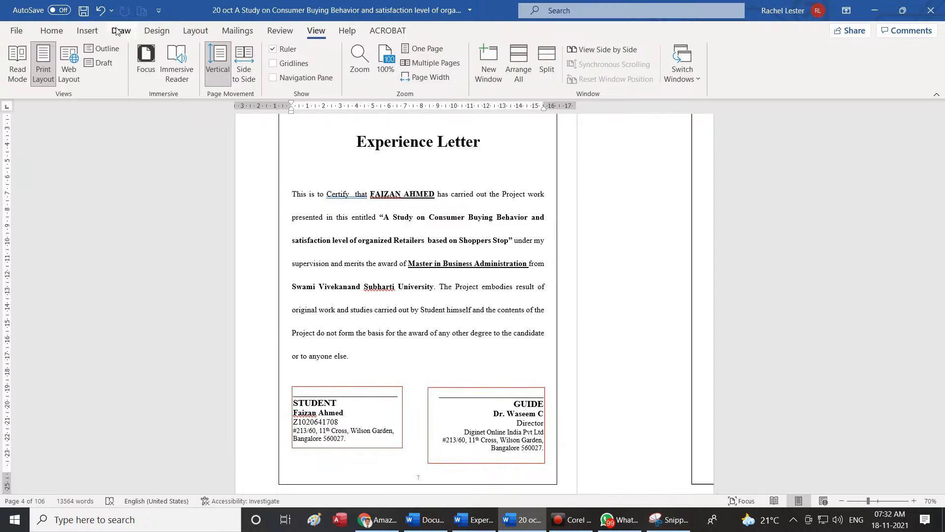
{"action": "left_click", "coordinate": [87, 30]}
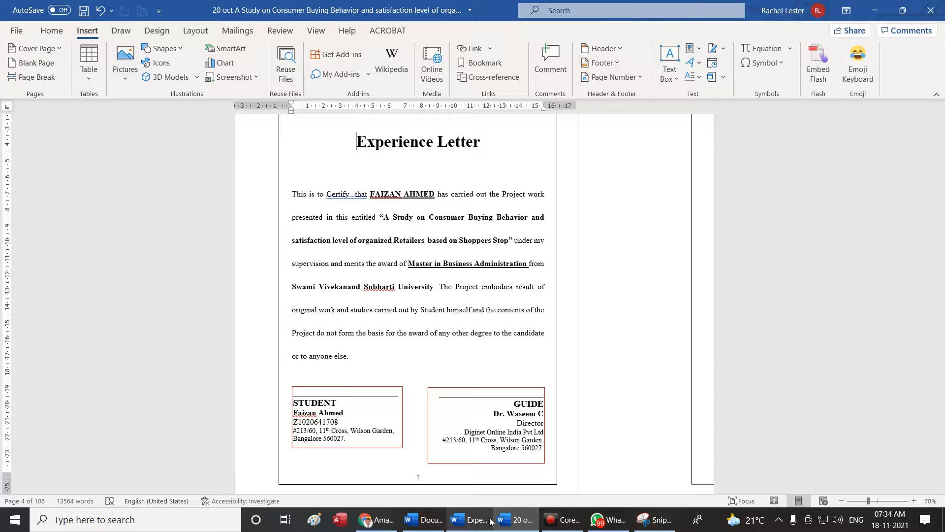
Compare the certificate in Experience Lt.docx with the Experience Letter page of the 20 oct project document
{"action": "left_click", "coordinate": [469, 519]}
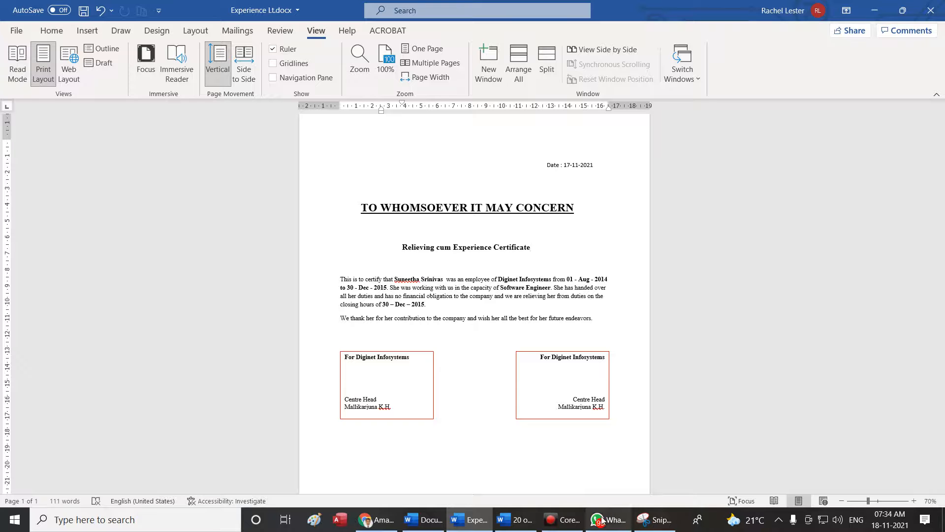
{"action": "left_click", "coordinate": [514, 520]}
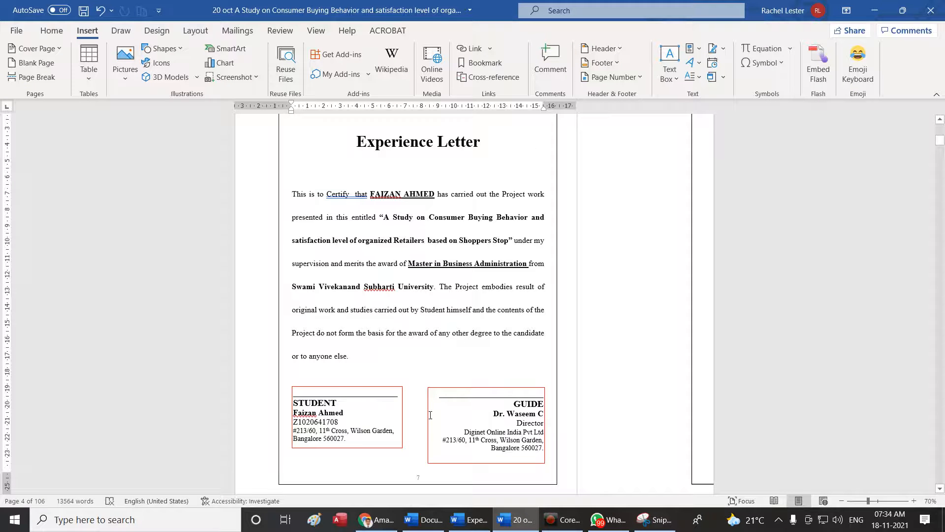
{"action": "scroll", "coordinate": [601, 392], "scroll_direction": "up", "scroll_amount": 3}
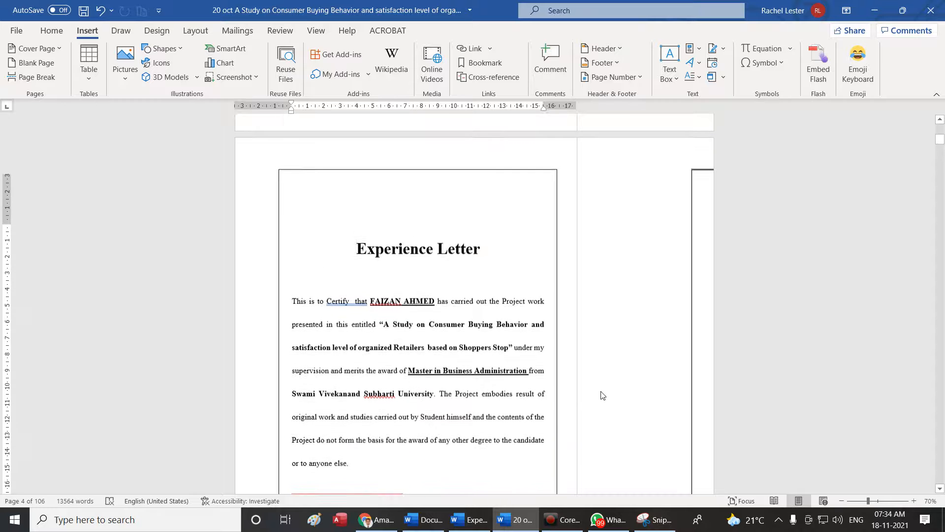
{"action": "scroll", "coordinate": [559, 359], "scroll_direction": "down", "scroll_amount": 5}
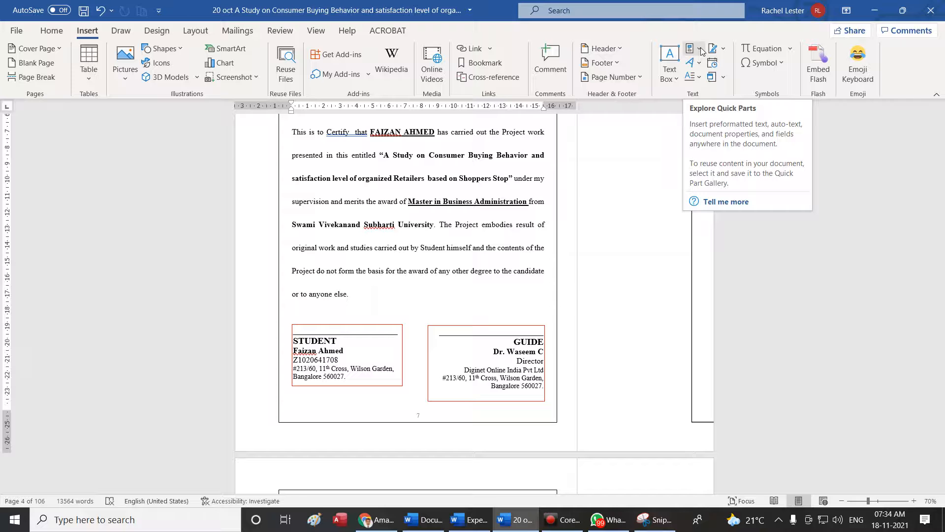
Switch to Document1 and undo all its edits back to a blank page
{"action": "left_click", "coordinate": [424, 519]}
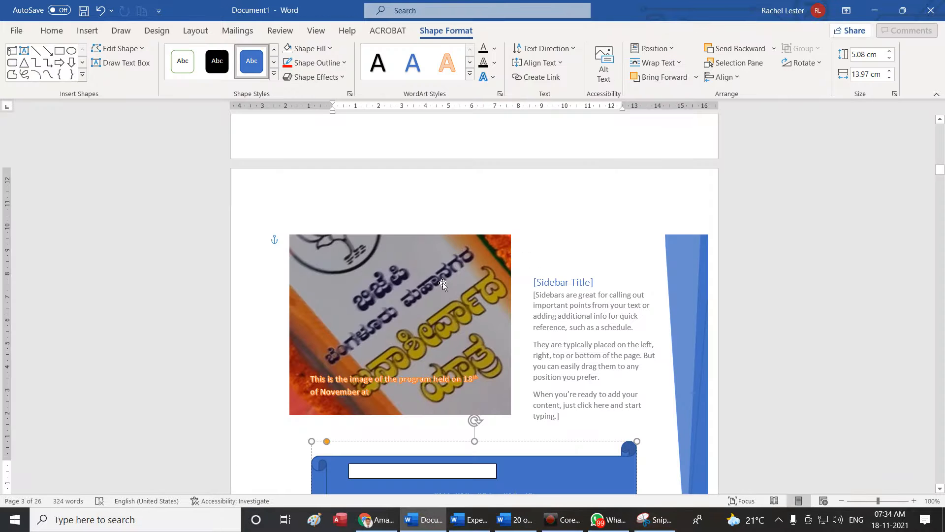
{"action": "key", "text": "ctrl+z"}
{"action": "key", "text": "ctrl+z"}
{"action": "key", "text": "ctrl+z"}
{"action": "key", "text": "ctrl+z"}
{"action": "key", "text": "ctrl+z"}
{"action": "key", "text": "ctrl+z"}
{"action": "key", "text": "ctrl+z"}
{"action": "key", "text": "ctrl+z"}
{"action": "key", "text": "ctrl+z"}
{"action": "key", "text": "ctrl+z"}
{"action": "key", "text": "ctrl+z"}
{"action": "key", "text": "ctrl+z"}
{"action": "key", "text": "ctrl+z"}
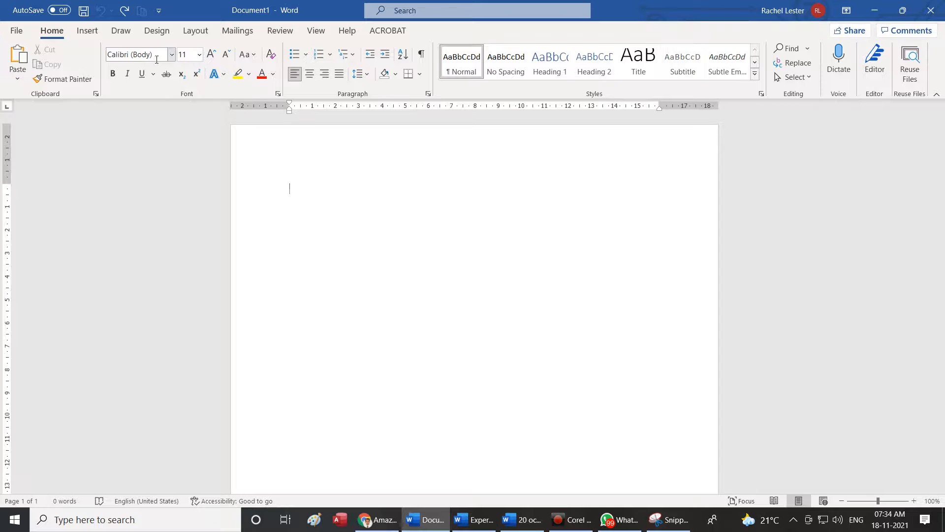
Examine the Quick Parts commands, including the AutoText gallery, and the signature line options
{"action": "left_click", "coordinate": [88, 30]}
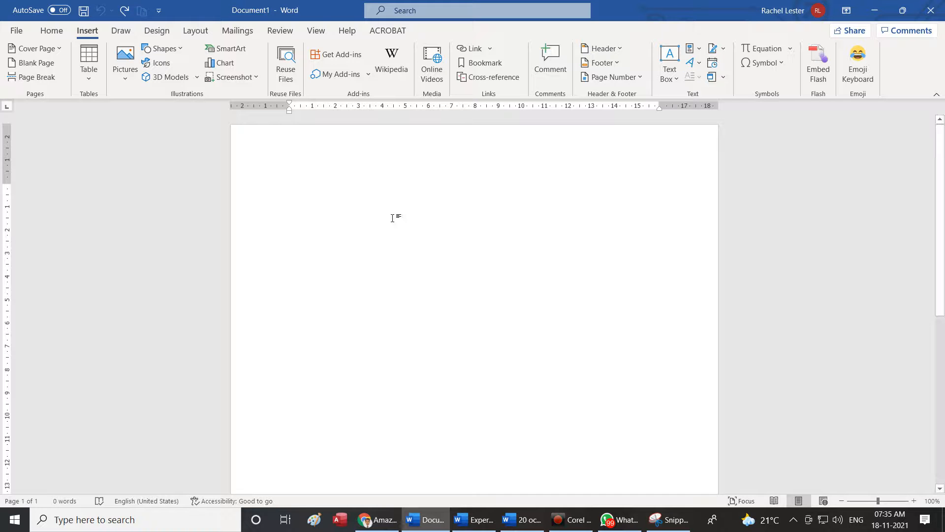
{"action": "left_click", "coordinate": [701, 48]}
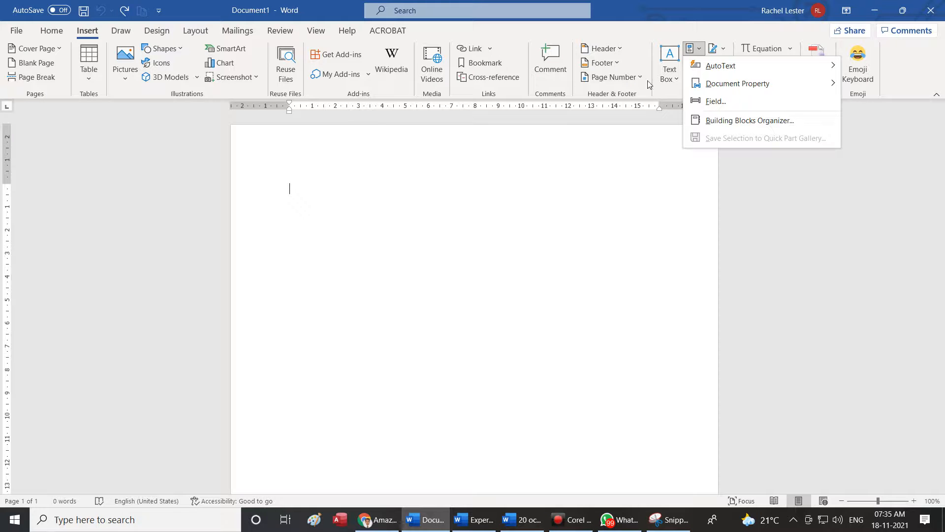
{"action": "mouse_move", "coordinate": [725, 69]}
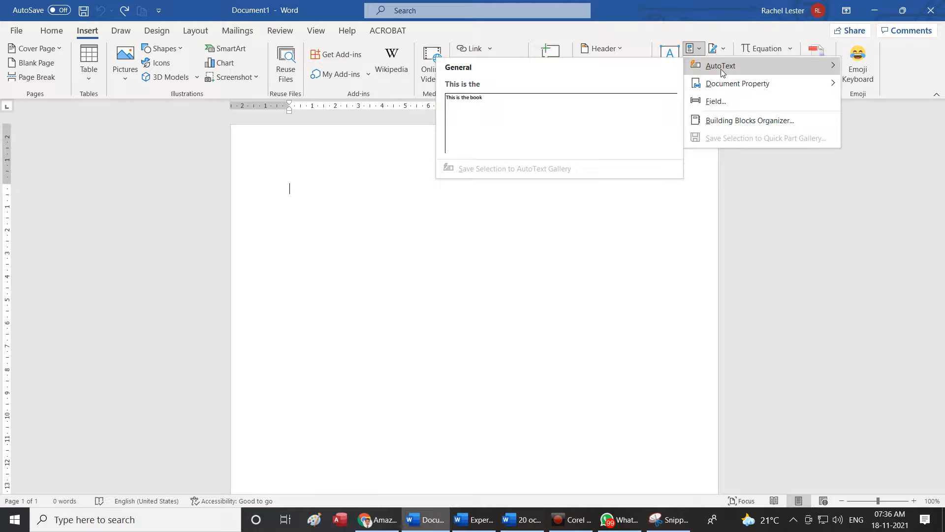
{"action": "left_click", "coordinate": [701, 256]}
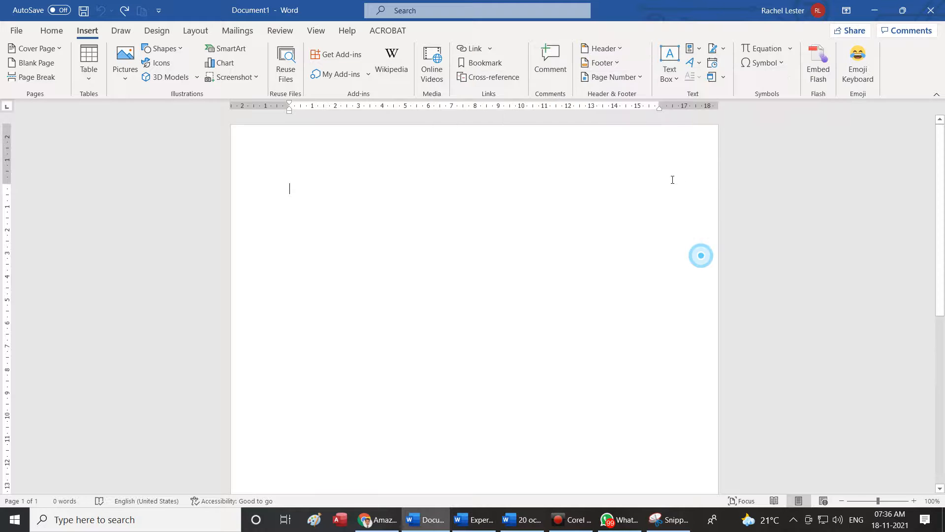
{"action": "left_click", "coordinate": [720, 49]}
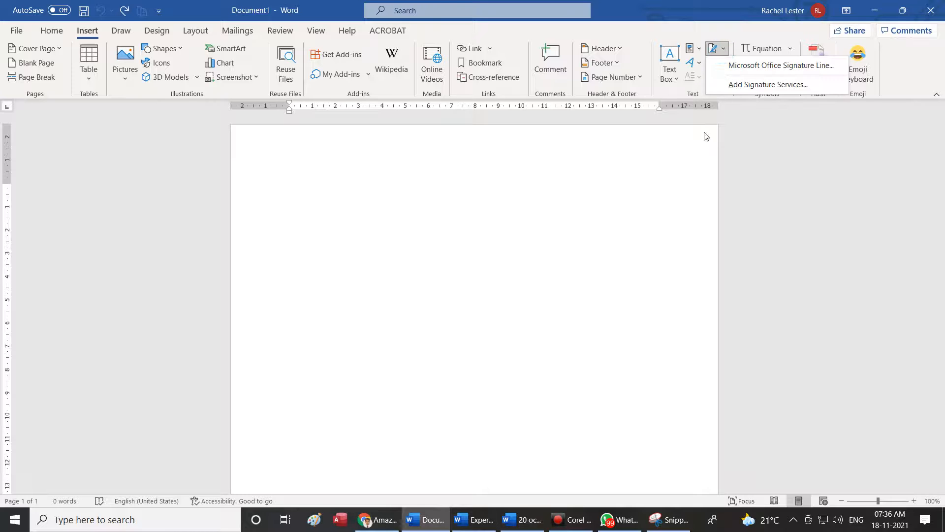
{"action": "left_click", "coordinate": [717, 238]}
{"action": "left_click", "coordinate": [701, 50]}
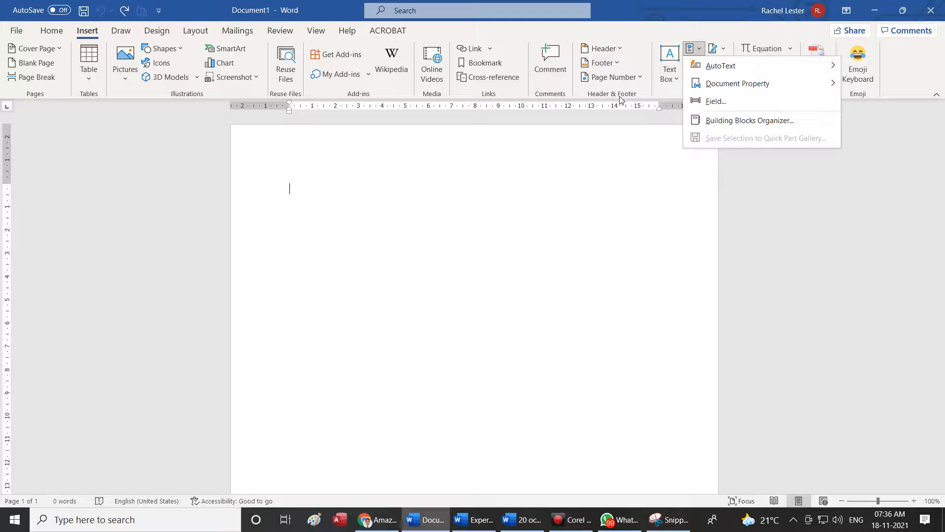
Look through the page number options and the built-in footer designs
{"action": "left_click", "coordinate": [641, 78]}
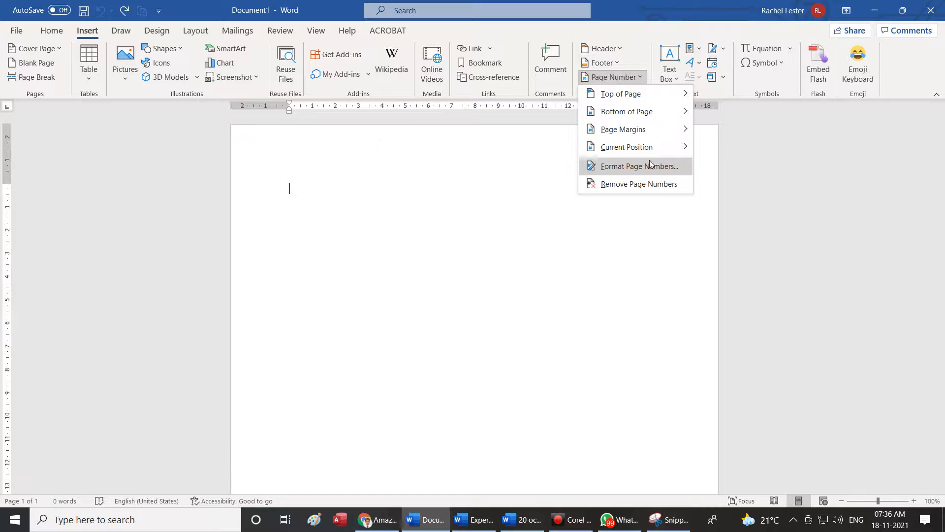
{"action": "left_click", "coordinate": [618, 65]}
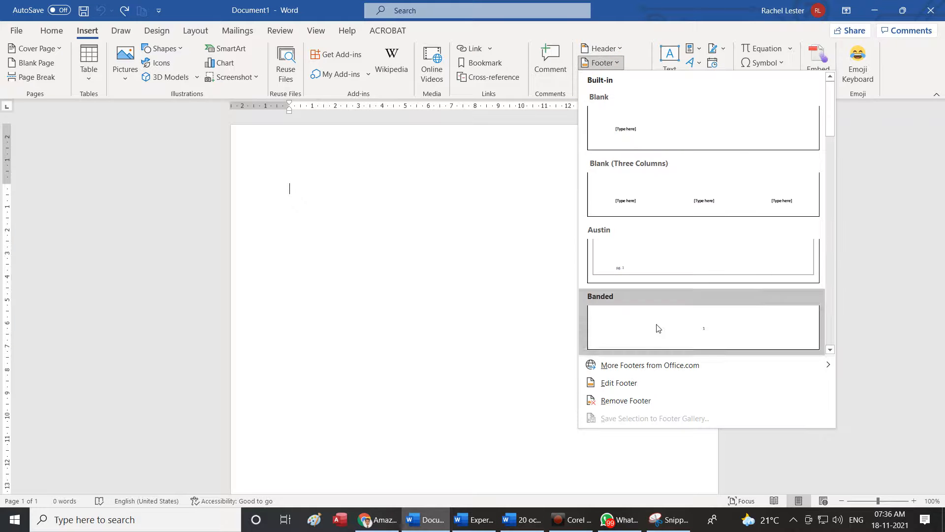
{"action": "scroll", "coordinate": [657, 328], "scroll_direction": "down", "scroll_amount": 2}
{"action": "left_click", "coordinate": [495, 366]}
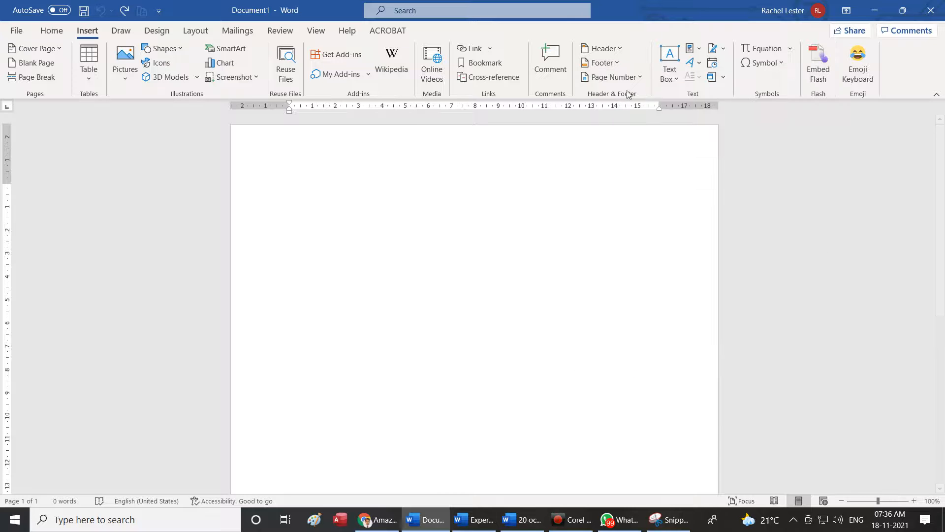
{"action": "left_click", "coordinate": [619, 64]}
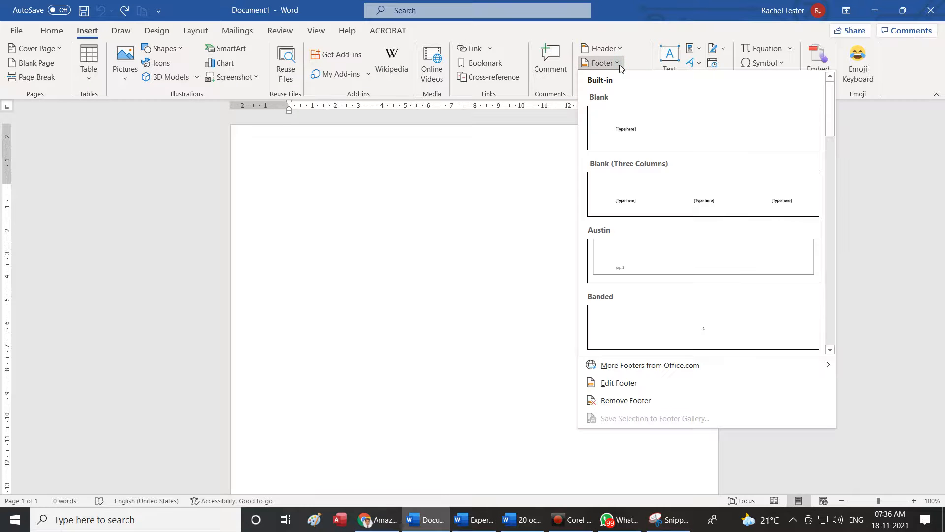
{"action": "left_click", "coordinate": [619, 64]}
{"action": "left_click", "coordinate": [551, 226]}
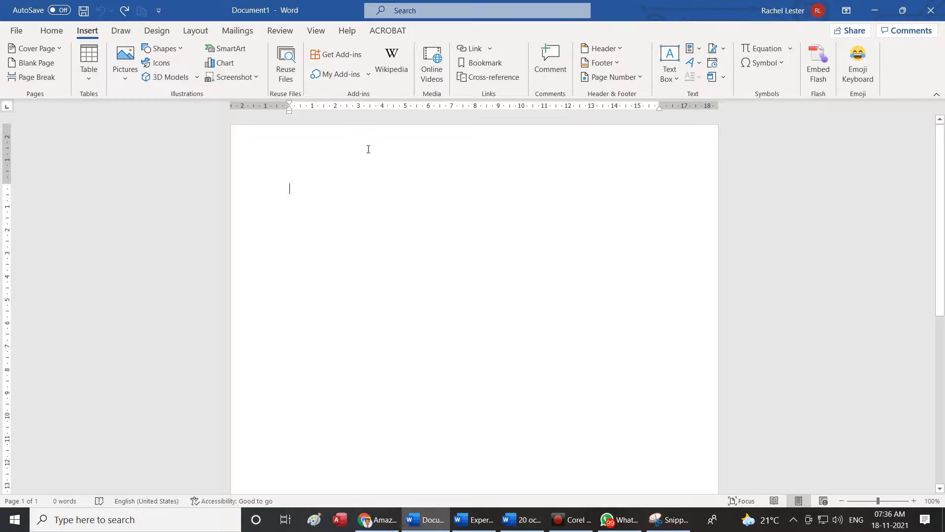
Open the page header for editing and examine the AutoText and Document Property choices in Quick Parts
{"action": "double_click", "coordinate": [679, 172]}
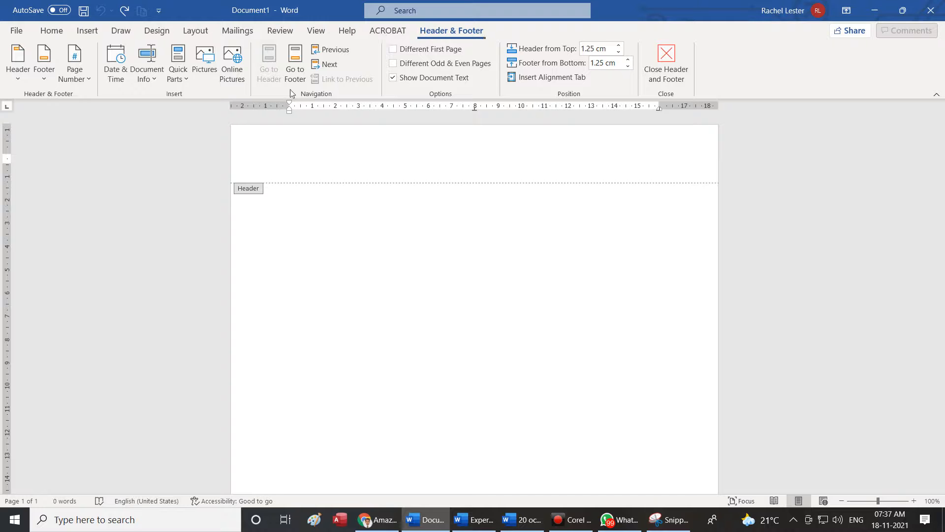
{"action": "left_click", "coordinate": [187, 80]}
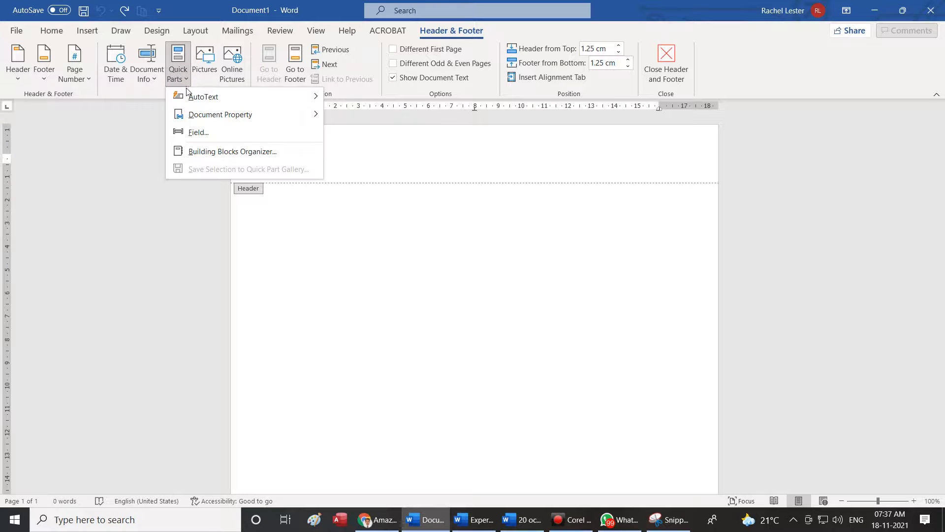
{"action": "mouse_move", "coordinate": [222, 97]}
{"action": "left_click", "coordinate": [88, 30]}
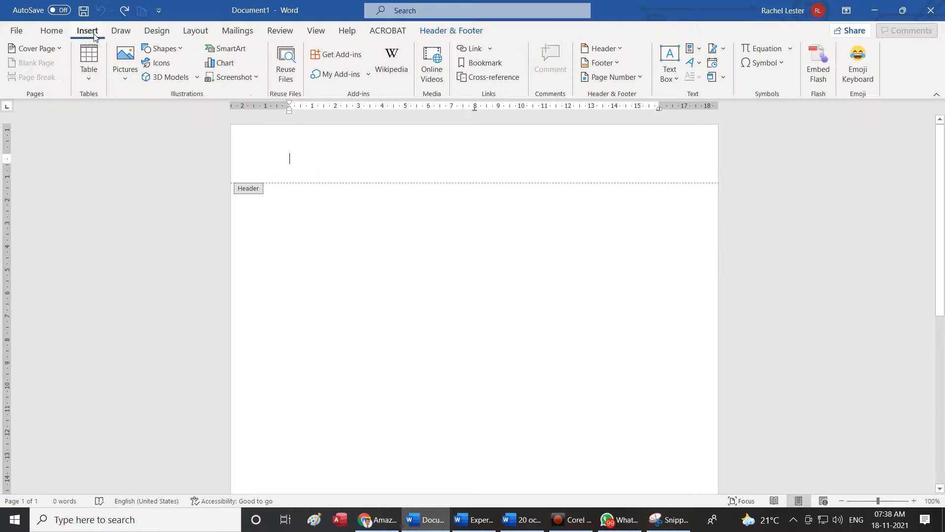
{"action": "left_click", "coordinate": [694, 48]}
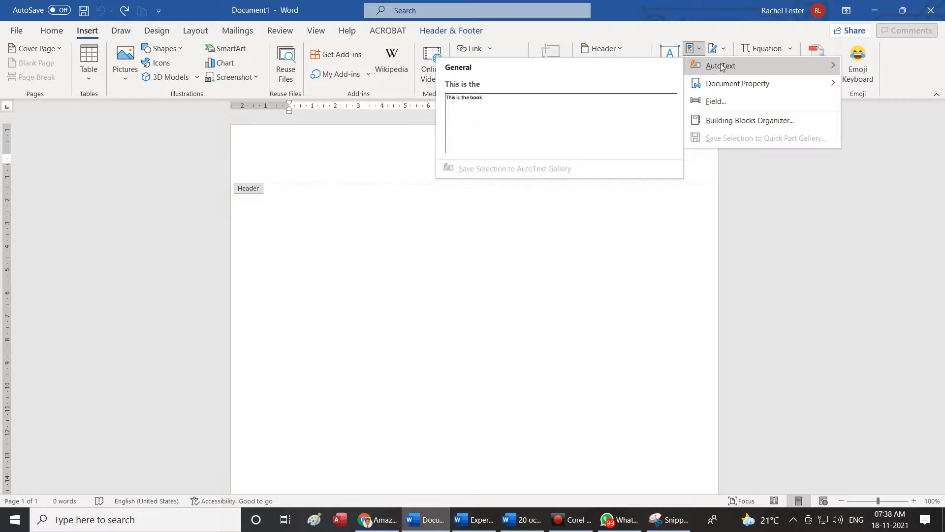
{"action": "mouse_move", "coordinate": [719, 87]}
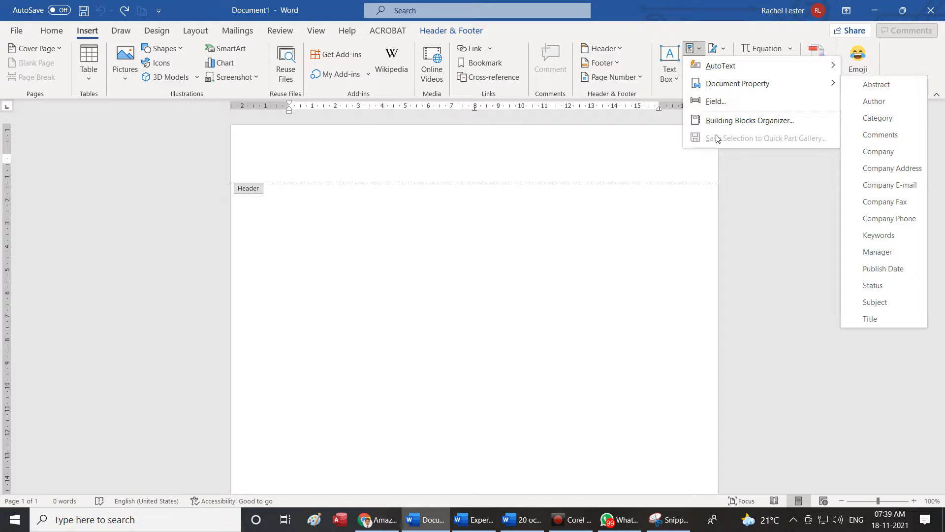
{"action": "left_click", "coordinate": [643, 217]}
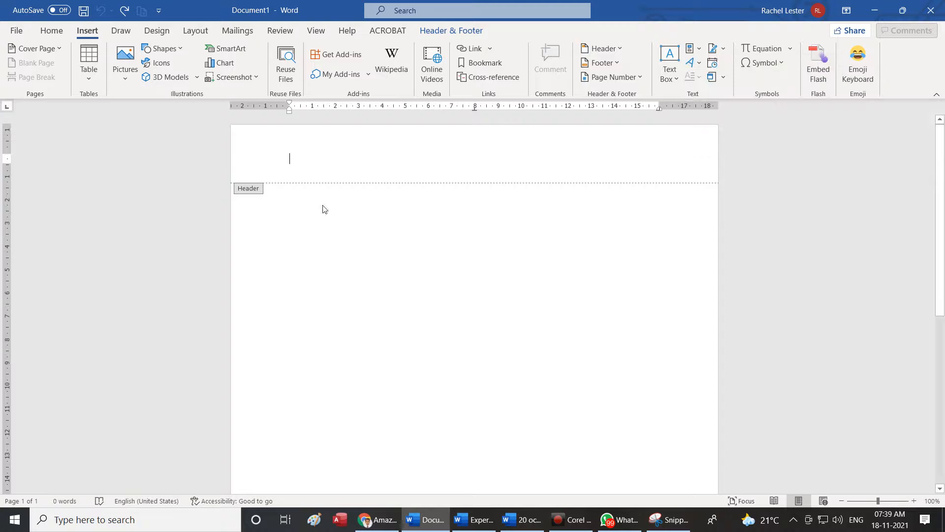
Compare the header's own Quick Parts commands with the general Quick Parts commands for inserting content
{"action": "left_click", "coordinate": [457, 33]}
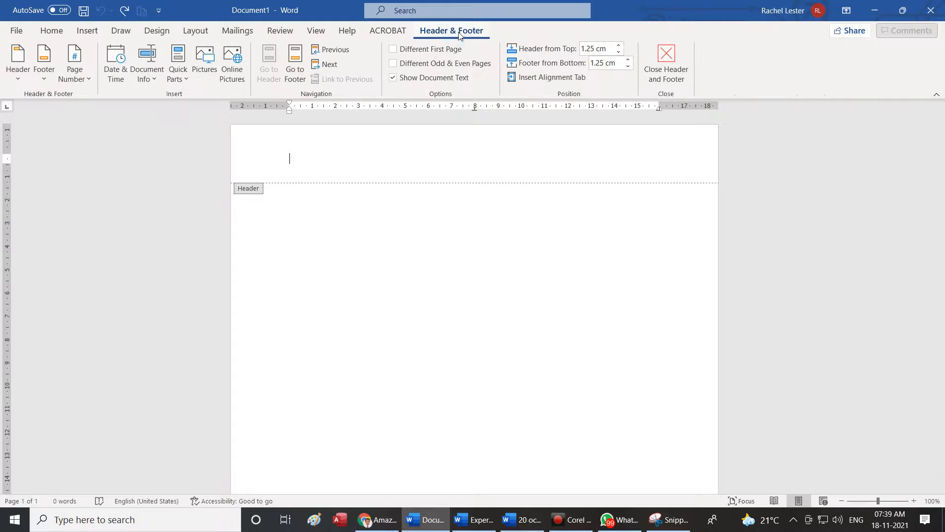
{"action": "left_click", "coordinate": [186, 82]}
{"action": "left_click", "coordinate": [329, 272]}
{"action": "left_click", "coordinate": [84, 30]}
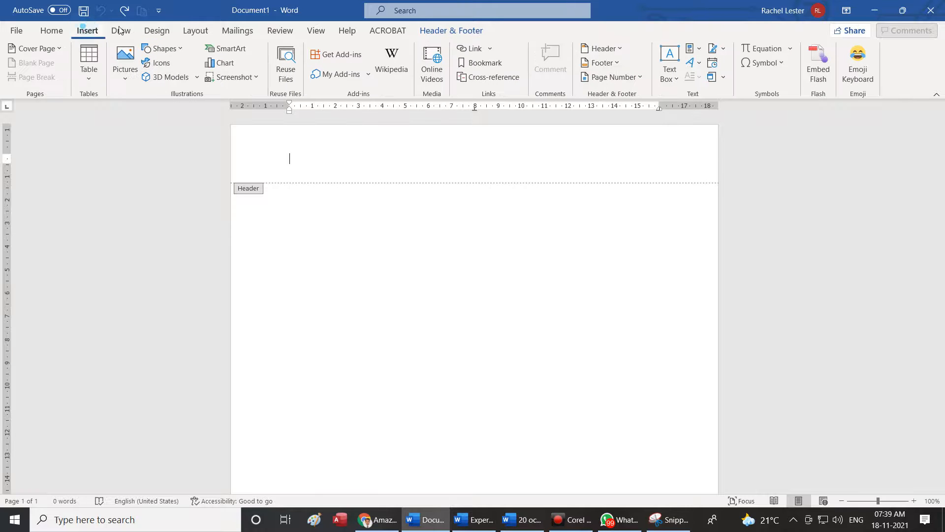
{"action": "left_click", "coordinate": [693, 49]}
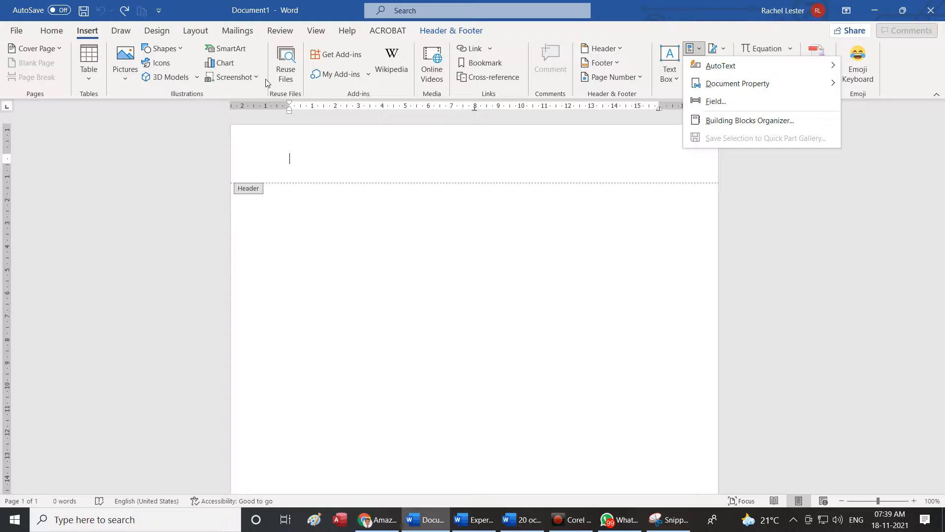
{"action": "left_click", "coordinate": [627, 196]}
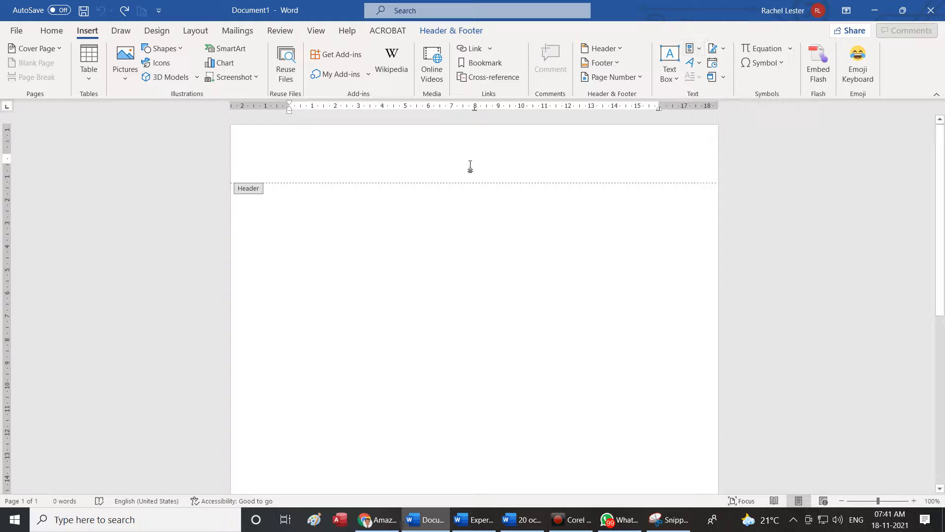
Leave the header and show gridlines on the blank page
{"action": "double_click", "coordinate": [289, 218]}
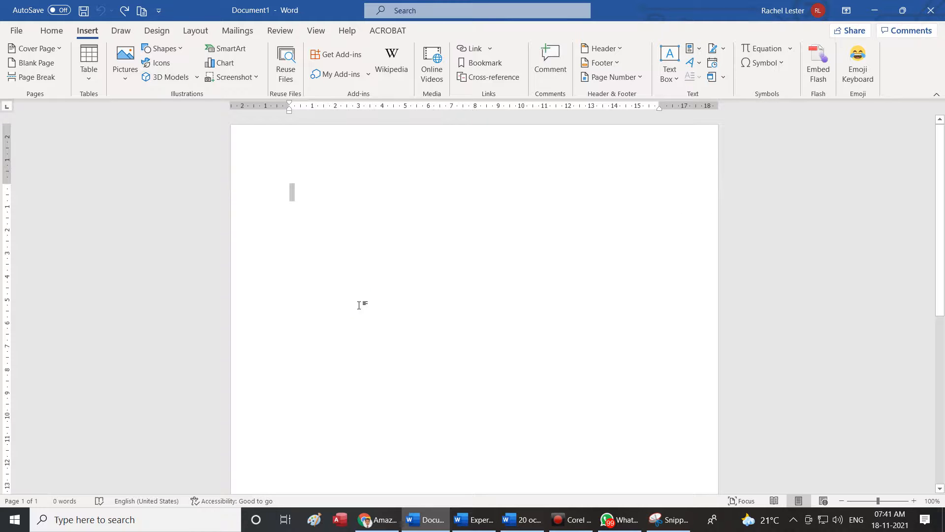
{"action": "left_click", "coordinate": [314, 31]}
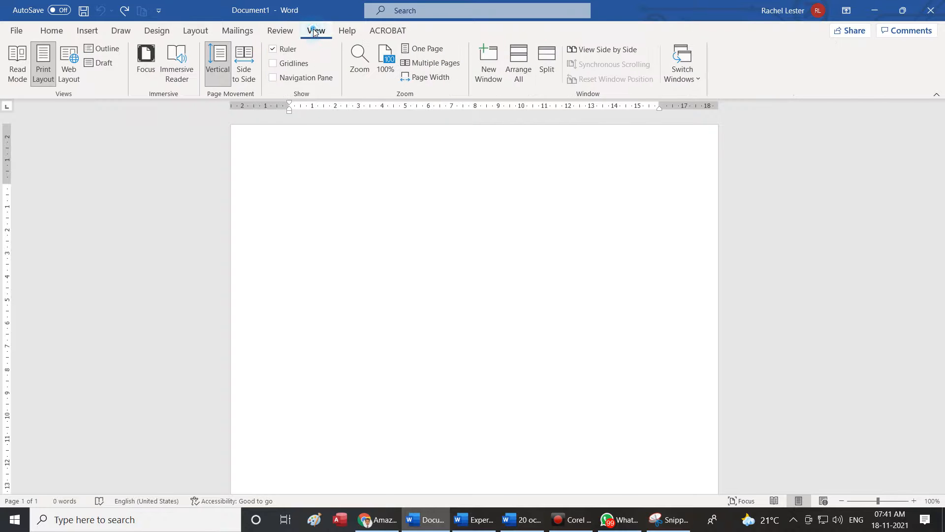
{"action": "left_click", "coordinate": [300, 63]}
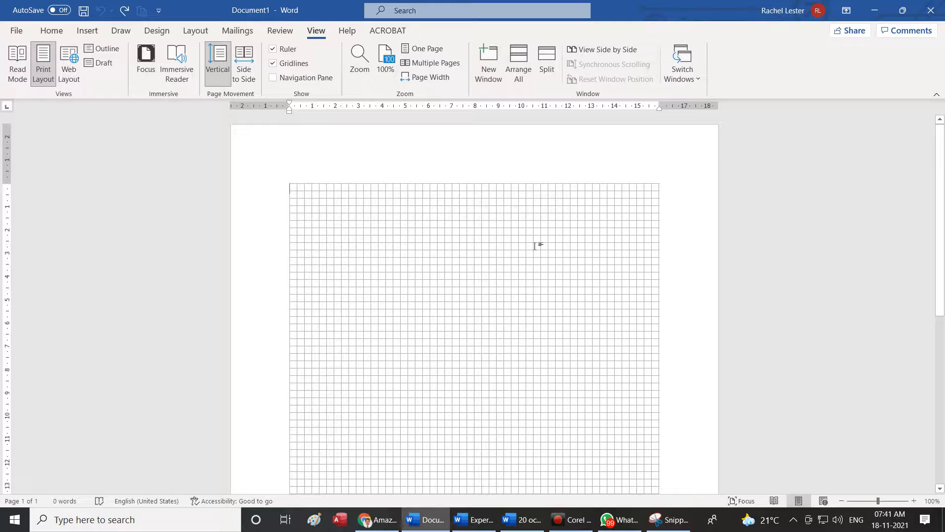
Insert the Manager document property at the start of the blank page and place the cursor a few lines below it
{"action": "left_click", "coordinate": [90, 32]}
{"action": "left_click", "coordinate": [699, 49]}
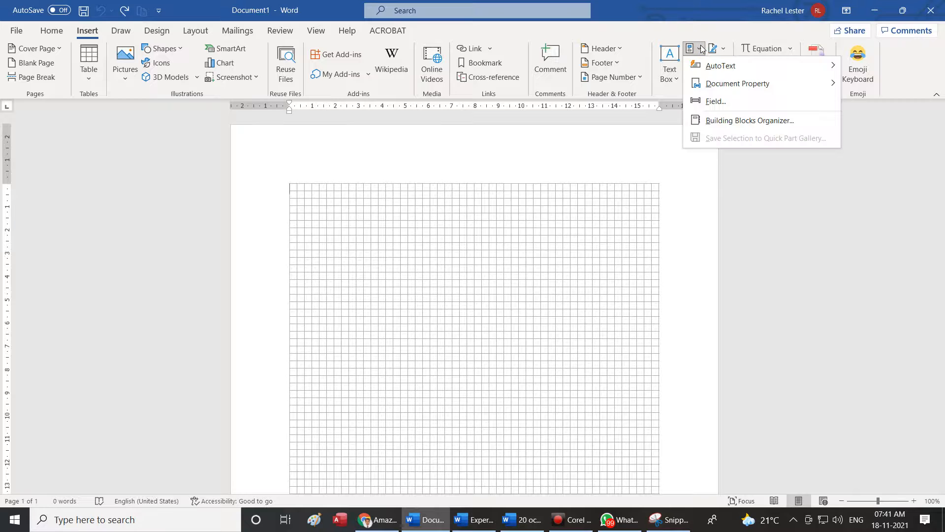
{"action": "mouse_move", "coordinate": [748, 85]}
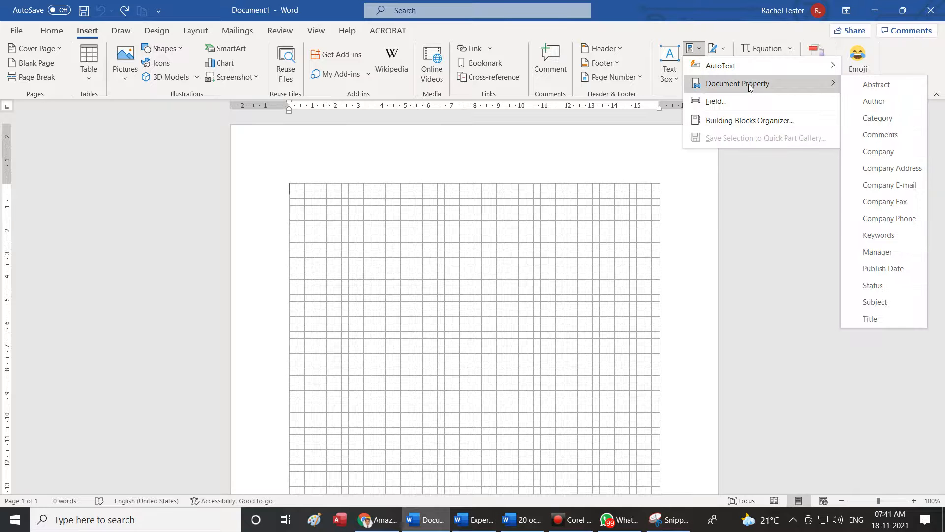
{"action": "left_click", "coordinate": [876, 252]}
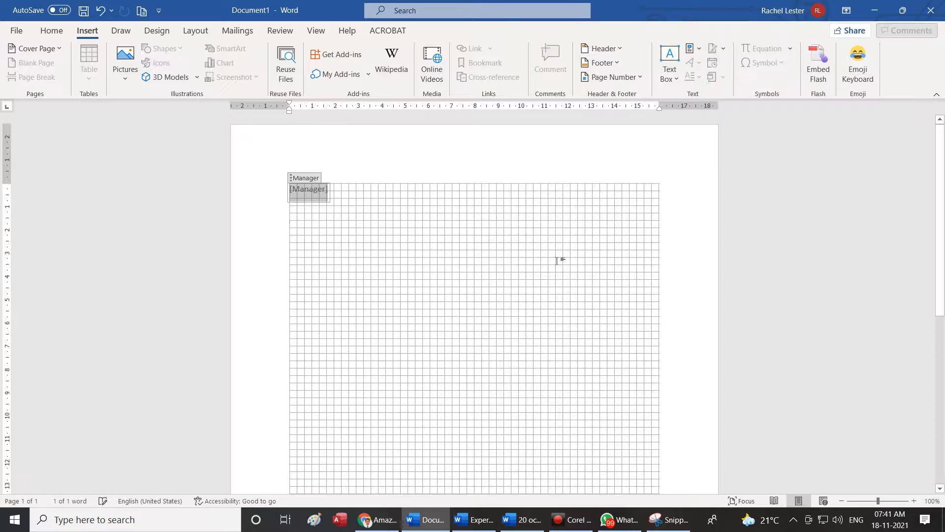
{"action": "left_click", "coordinate": [699, 50]}
{"action": "left_click", "coordinate": [431, 200]}
{"action": "left_click", "coordinate": [333, 194]}
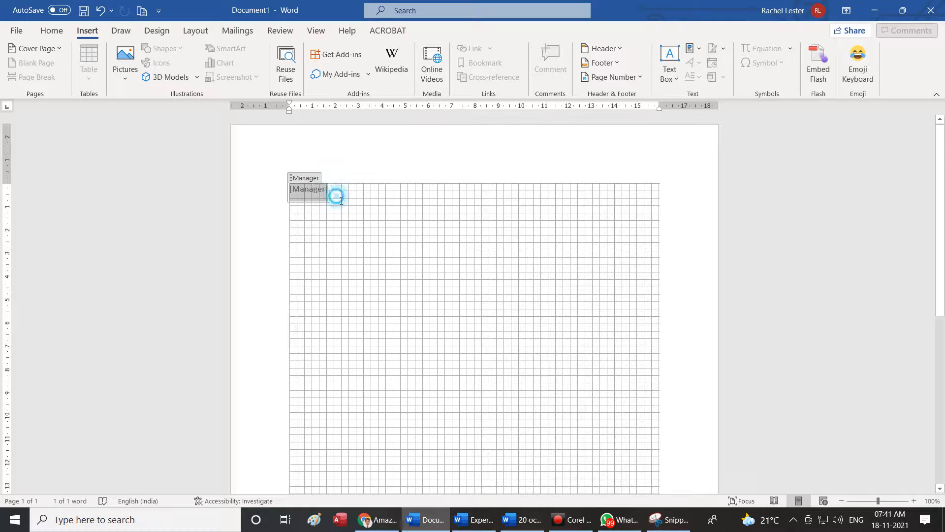
{"action": "key", "text": "Return"}
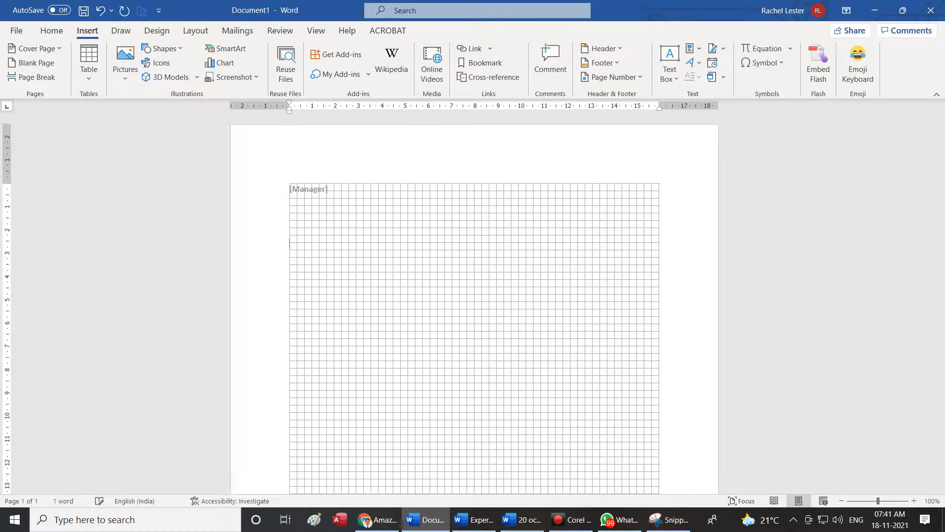
Insert the Company document property from Quick Parts below the Manager placeholder
{"action": "left_click", "coordinate": [701, 51]}
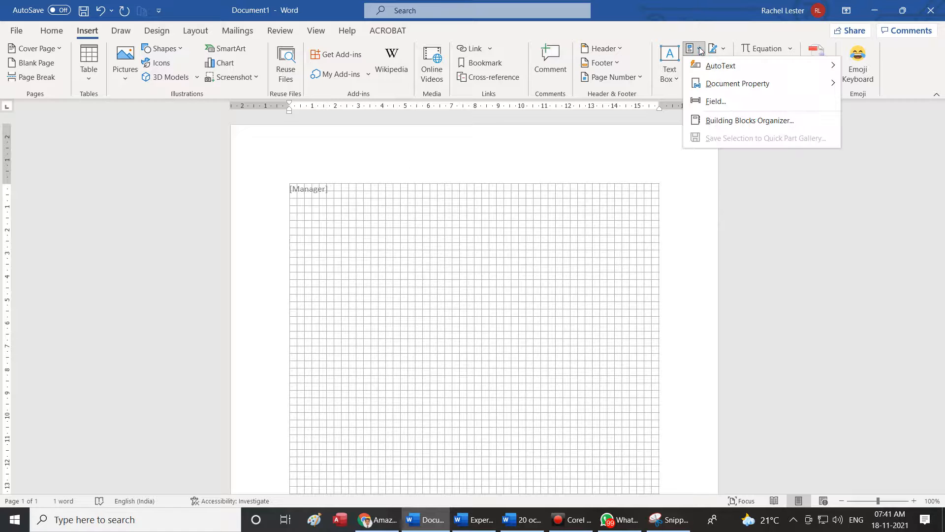
{"action": "left_click", "coordinate": [720, 68]}
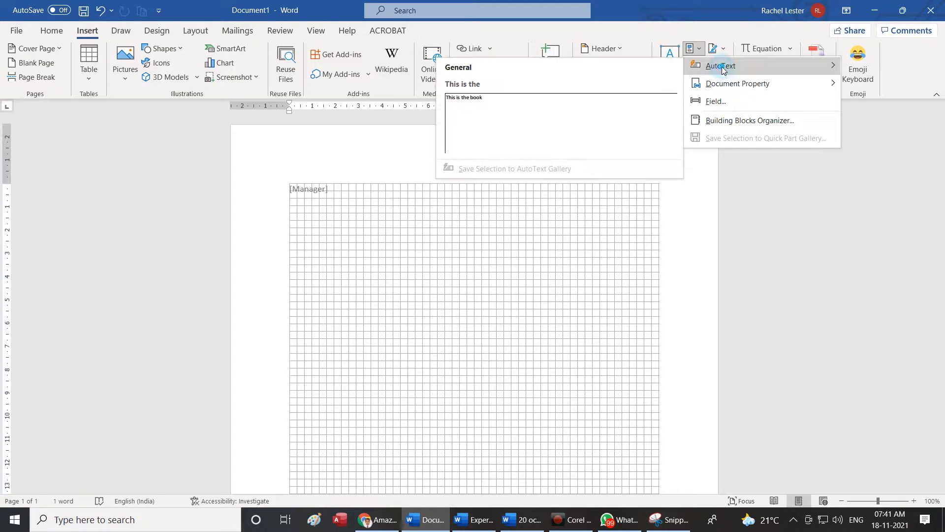
{"action": "mouse_move", "coordinate": [725, 84]}
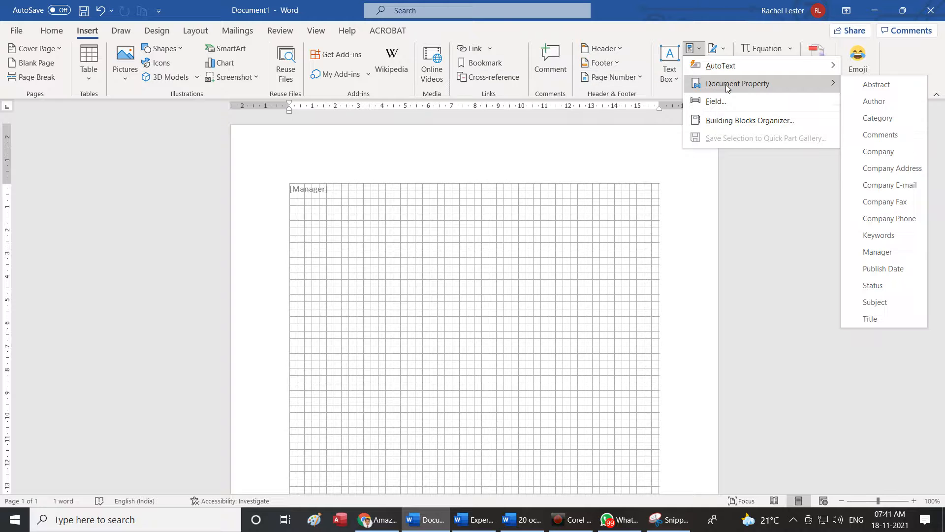
{"action": "left_click", "coordinate": [885, 156]}
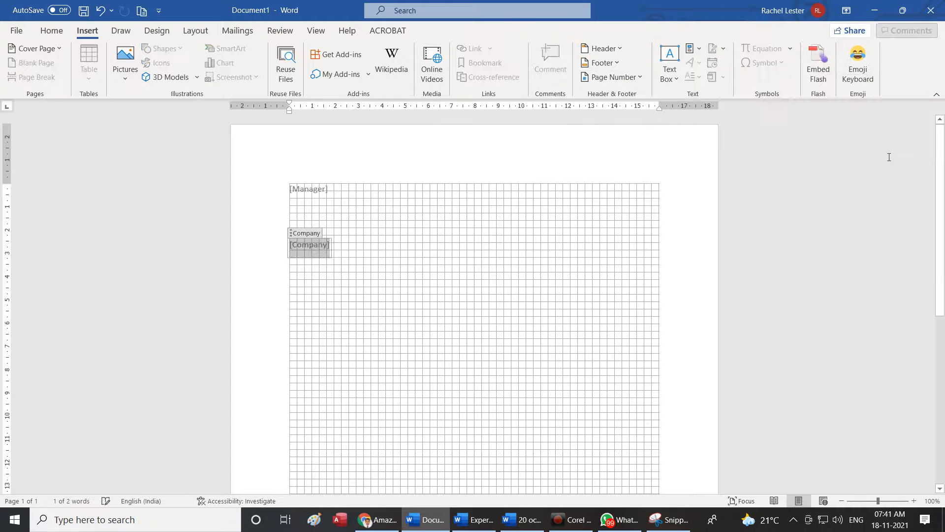
Insert the Subject document property from Quick Parts on a new line below the Company placeholder
{"action": "left_click", "coordinate": [491, 301]}
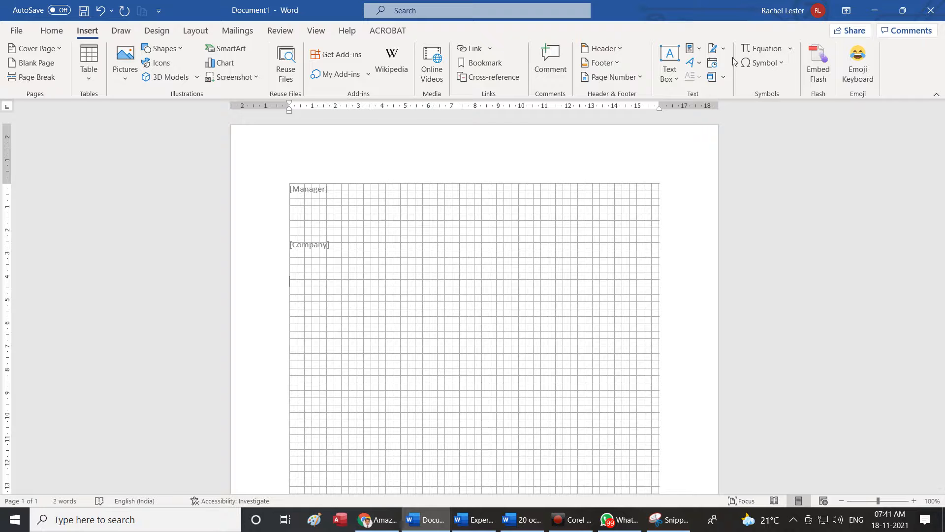
{"action": "left_click", "coordinate": [693, 48]}
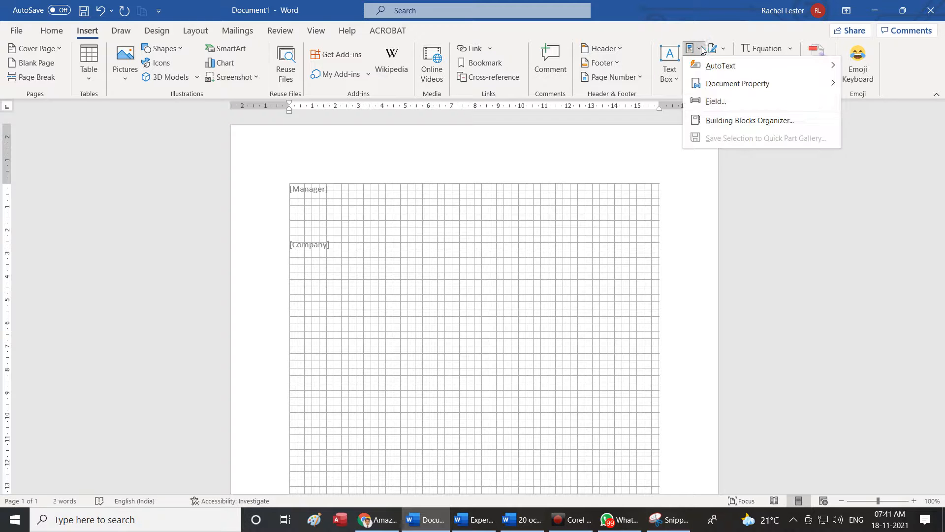
{"action": "mouse_move", "coordinate": [741, 82]}
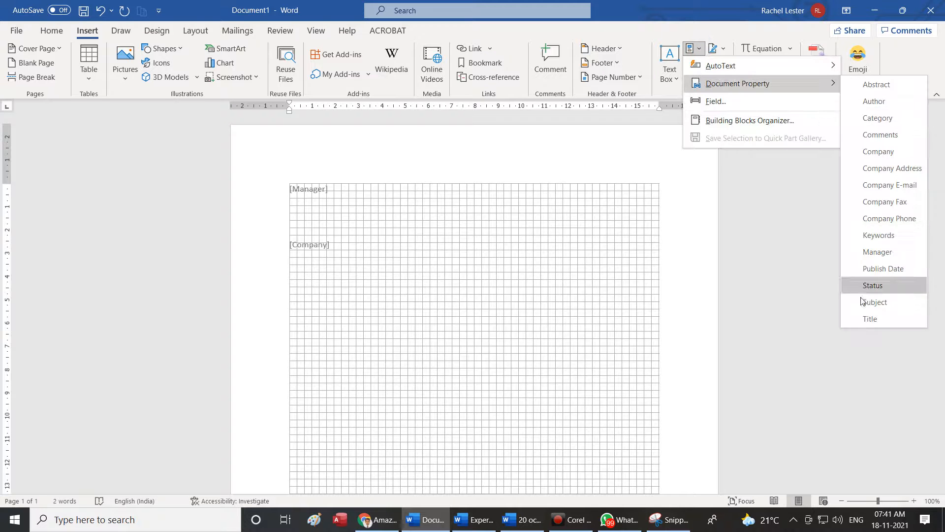
{"action": "left_click", "coordinate": [881, 302]}
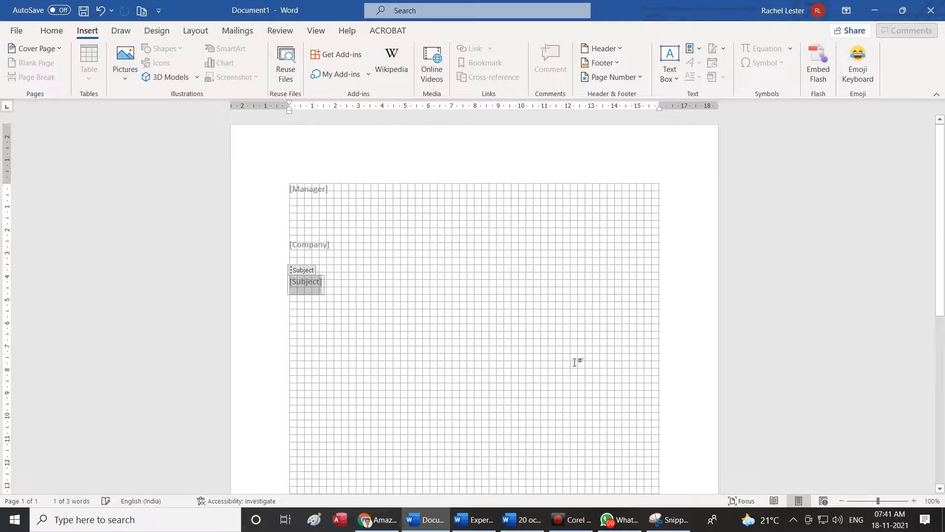
{"action": "left_click", "coordinate": [546, 365]}
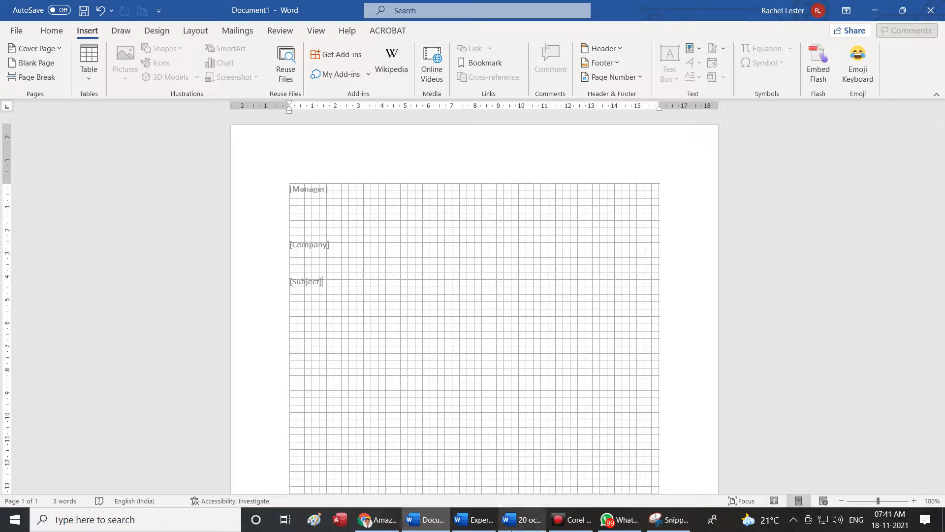
Switch to the open document "20 oct A Study on Consumer Buying Behavior" and view its Experience Letter page
{"action": "mouse_move", "coordinate": [502, 529]}
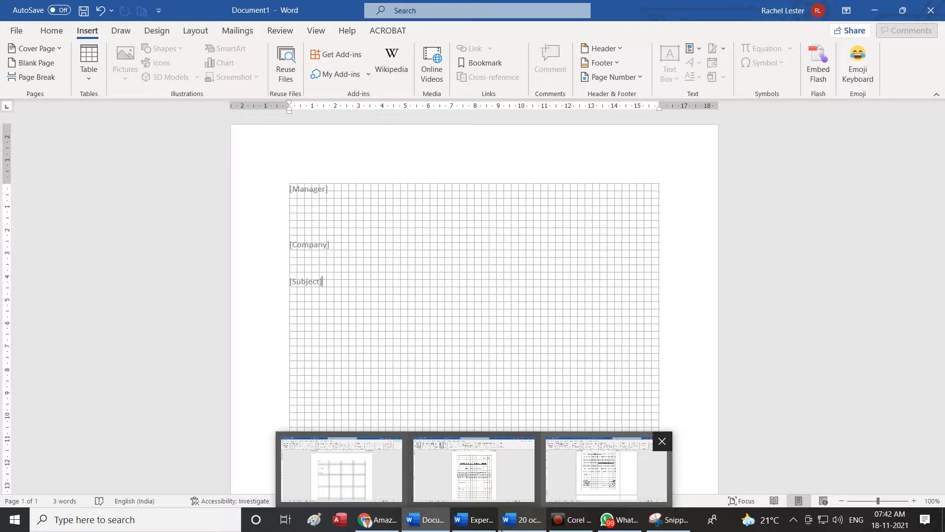
{"action": "left_click", "coordinate": [661, 340]}
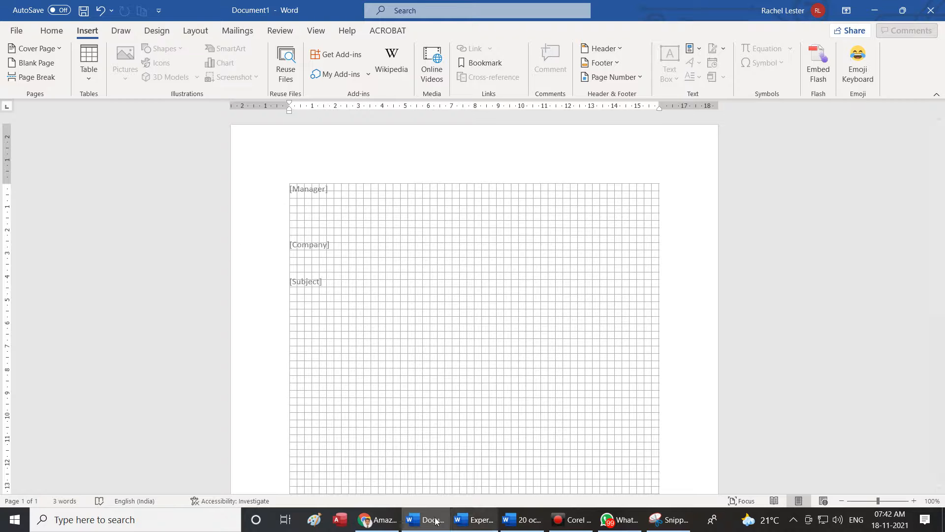
{"action": "left_click", "coordinate": [522, 521]}
{"action": "scroll", "coordinate": [516, 396], "scroll_direction": "up", "scroll_amount": 5}
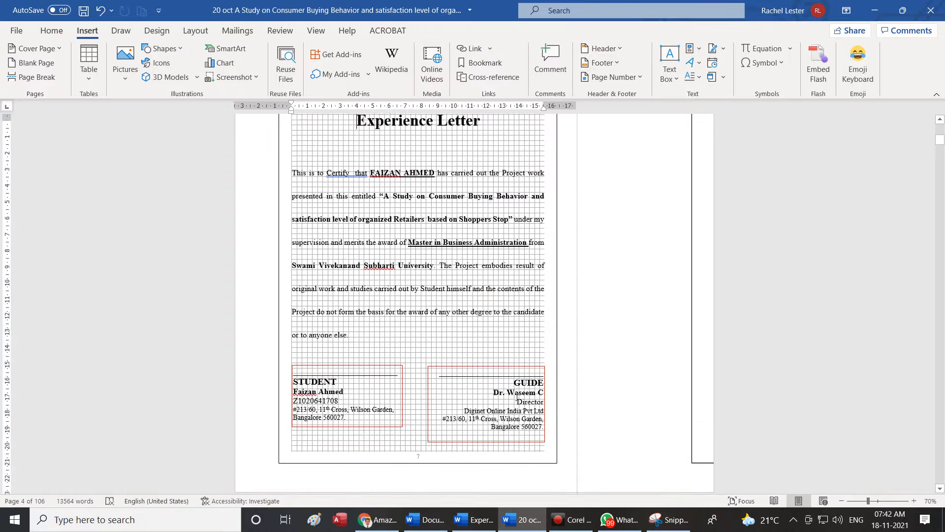
{"action": "scroll", "coordinate": [411, 281], "scroll_direction": "up", "scroll_amount": 2}
{"action": "scroll", "coordinate": [409, 281], "scroll_direction": "down", "scroll_amount": 2}
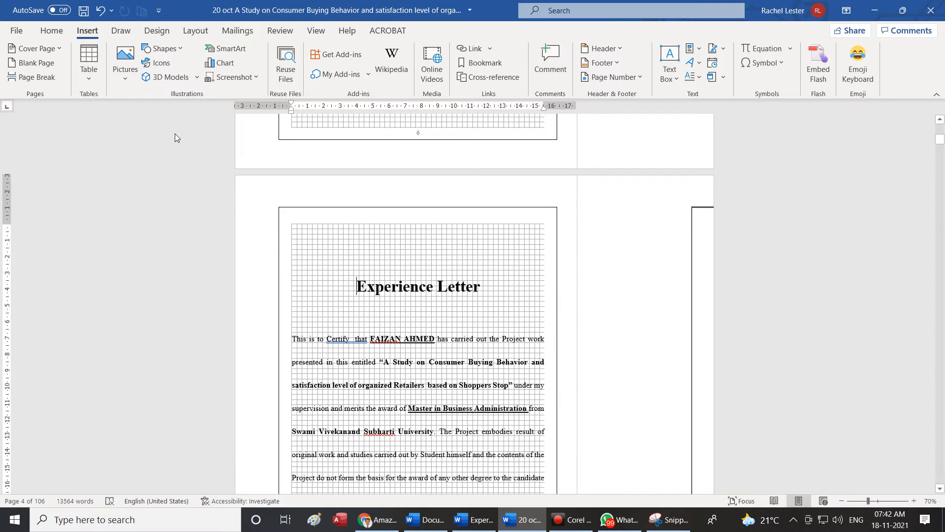
Print only the Document Info list of properties instead of all the document's pages
{"action": "left_click", "coordinate": [15, 32]}
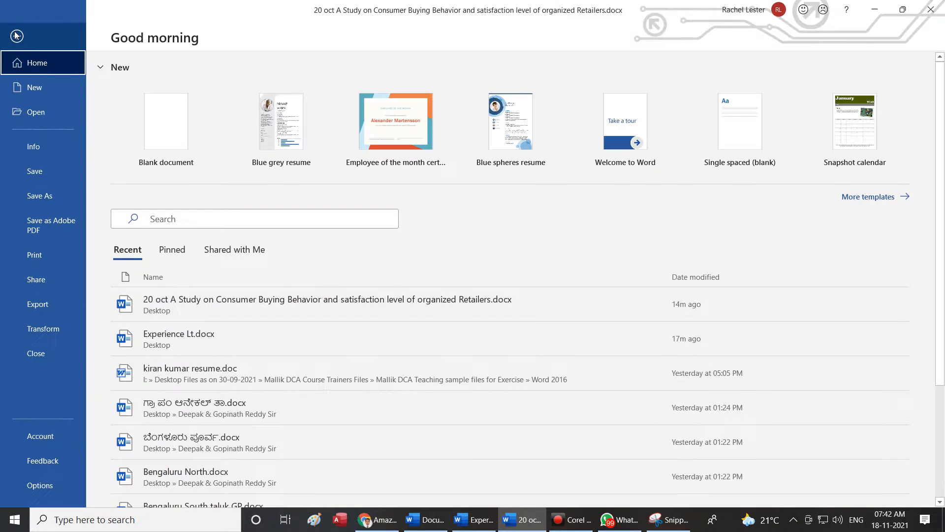
{"action": "left_click", "coordinate": [46, 253]}
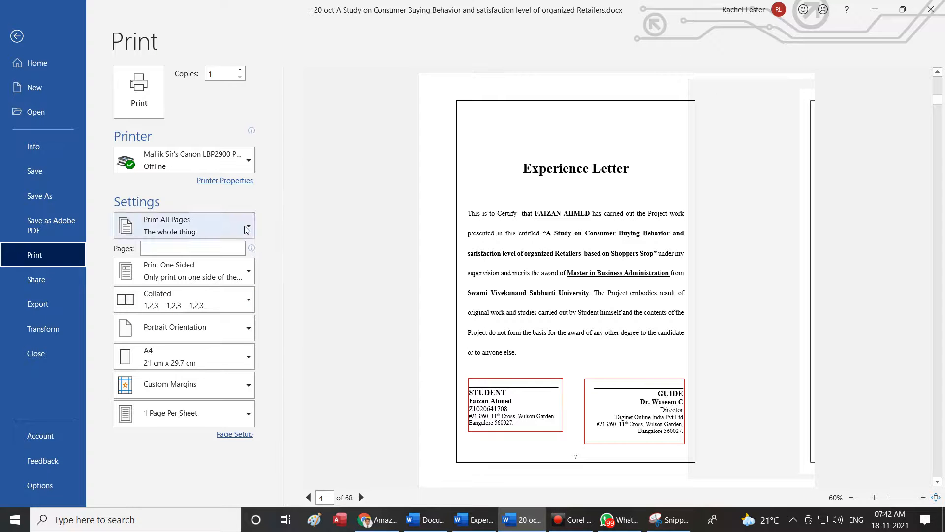
{"action": "left_click", "coordinate": [246, 229]}
{"action": "scroll", "coordinate": [237, 288], "scroll_direction": "down", "scroll_amount": 3}
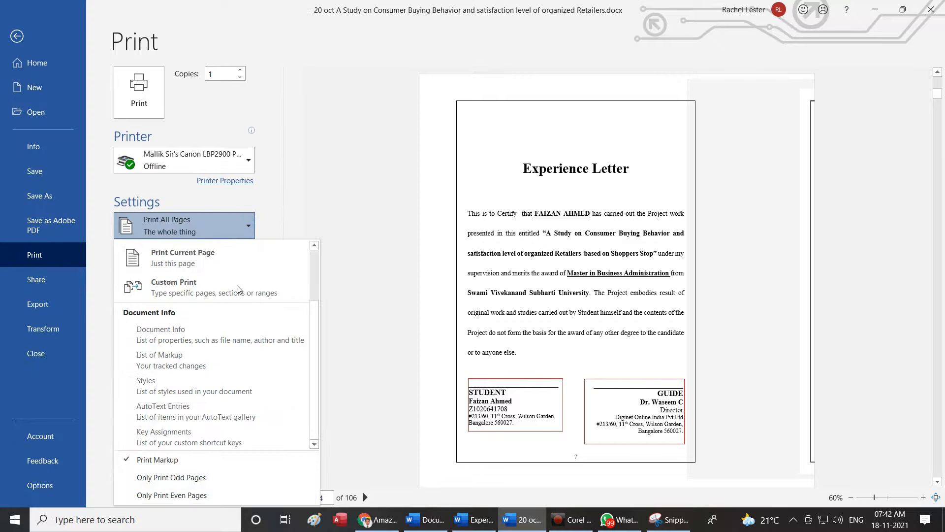
{"action": "left_click", "coordinate": [188, 342]}
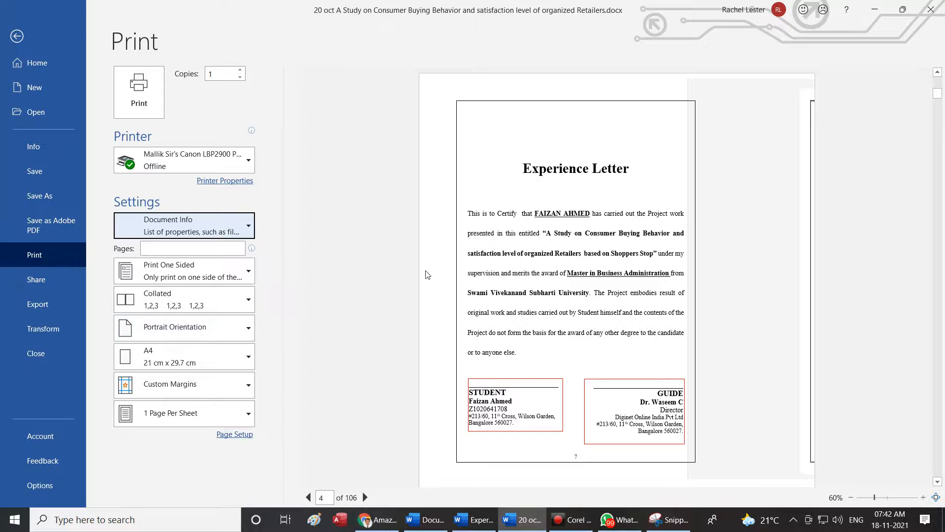
{"action": "left_click", "coordinate": [140, 97]}
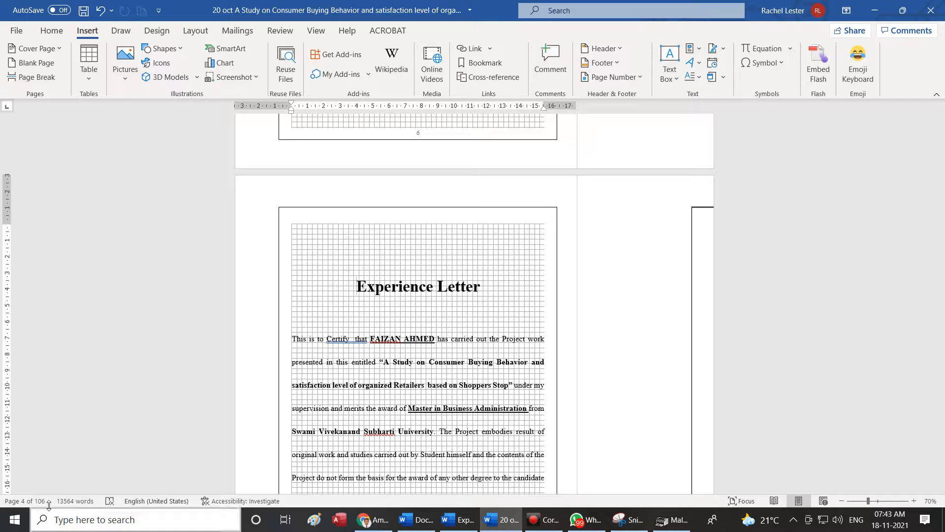
Open the Camera app to show the printed document information sheet to the webcam, and close the app
{"action": "left_click", "coordinate": [84, 524]}
{"action": "type", "text": "camera"}
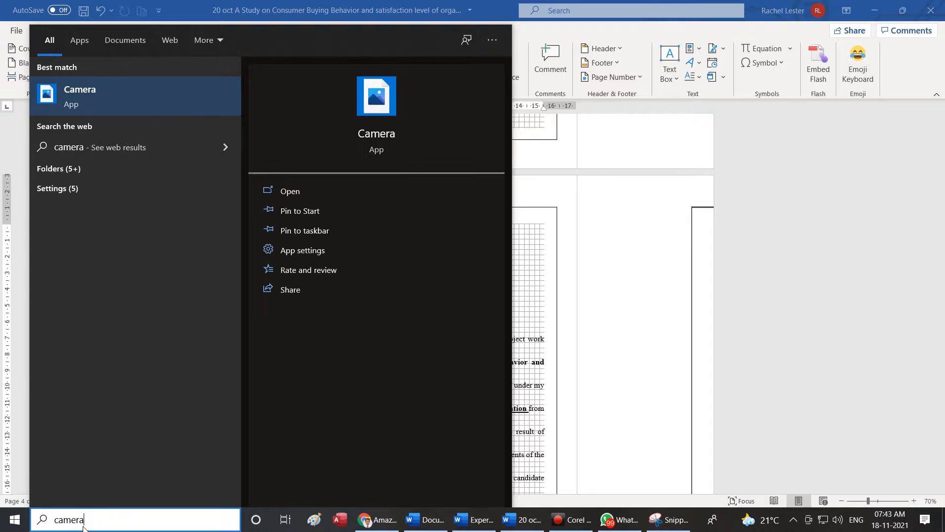
{"action": "key", "text": "Return"}
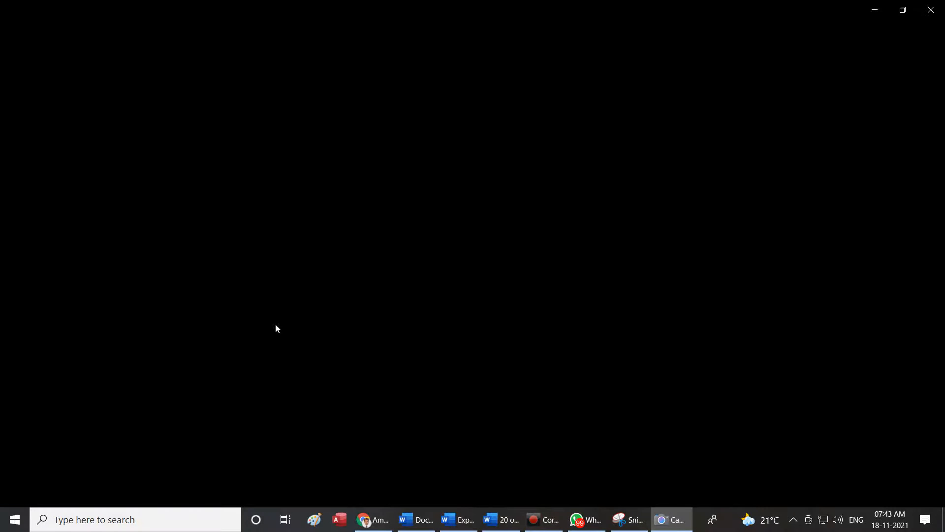
{"action": "mouse_move", "coordinate": [586, 520]}
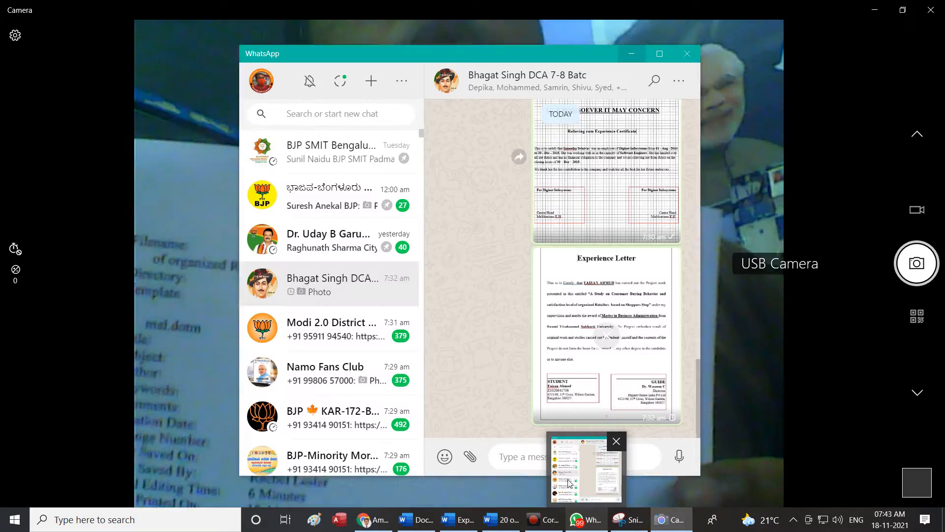
{"action": "mouse_move", "coordinate": [569, 483]}
{"action": "mouse_move", "coordinate": [678, 526]}
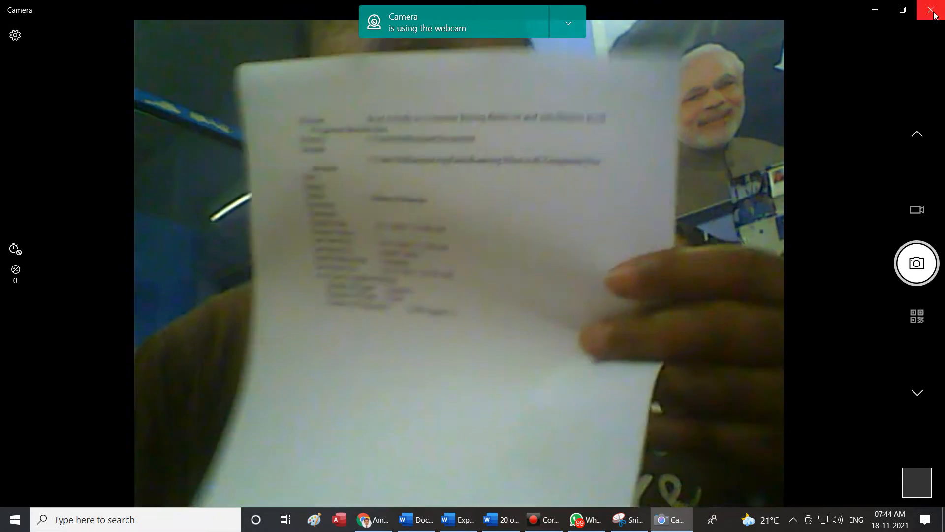
{"action": "left_click", "coordinate": [932, 11]}
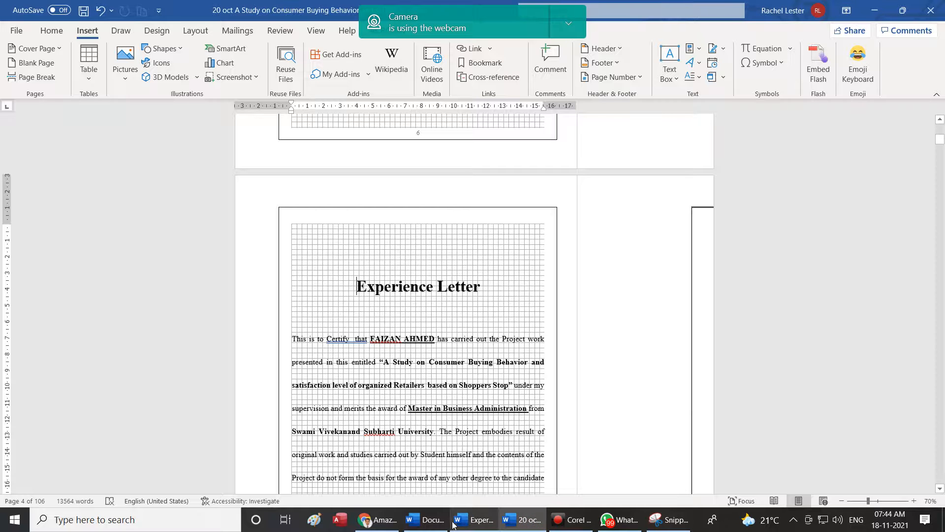
Switch to Document1 and insert the Austin cover page from the Building Blocks Organizer
{"action": "left_click", "coordinate": [425, 519]}
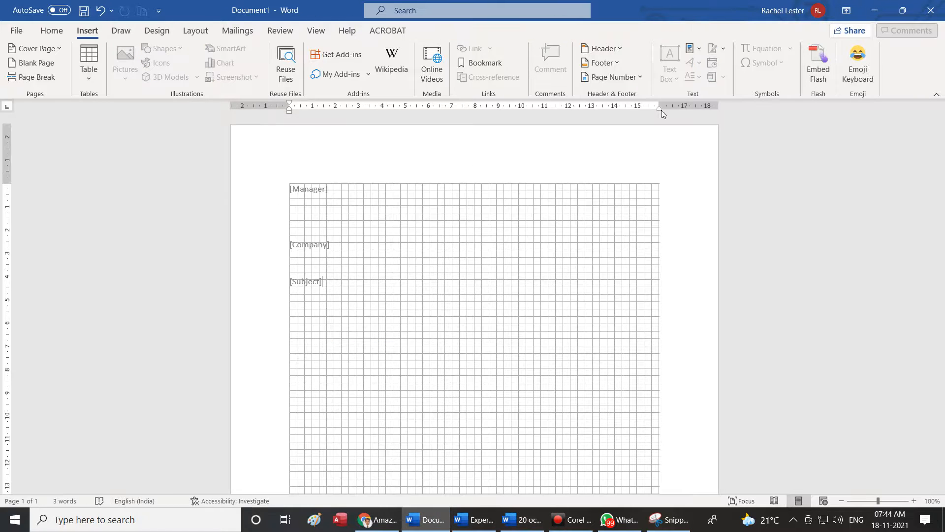
{"action": "left_click", "coordinate": [699, 48]}
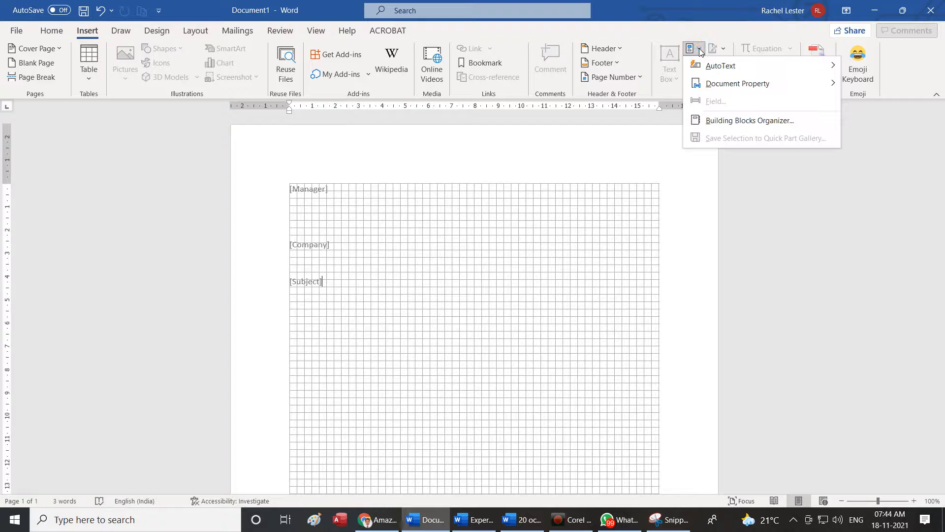
{"action": "left_click", "coordinate": [739, 120]}
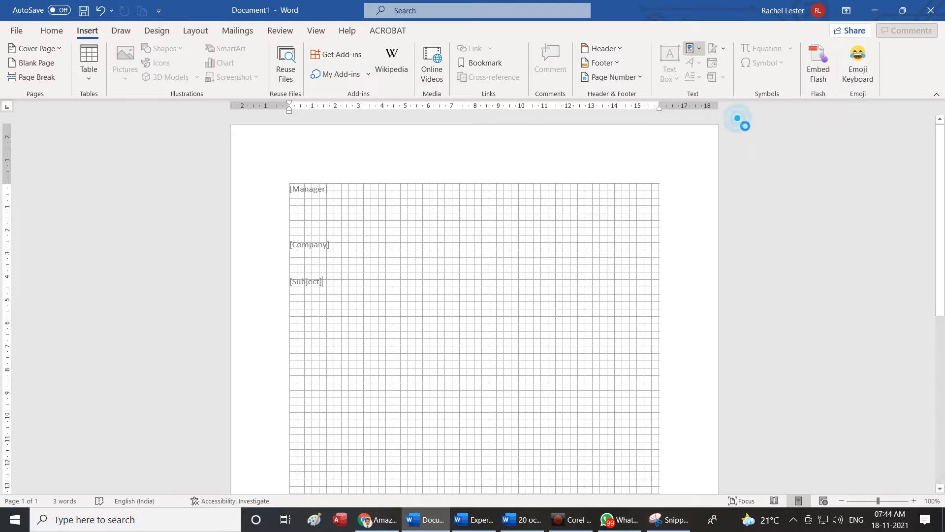
{"action": "scroll", "coordinate": [338, 231], "scroll_direction": "down", "scroll_amount": 12}
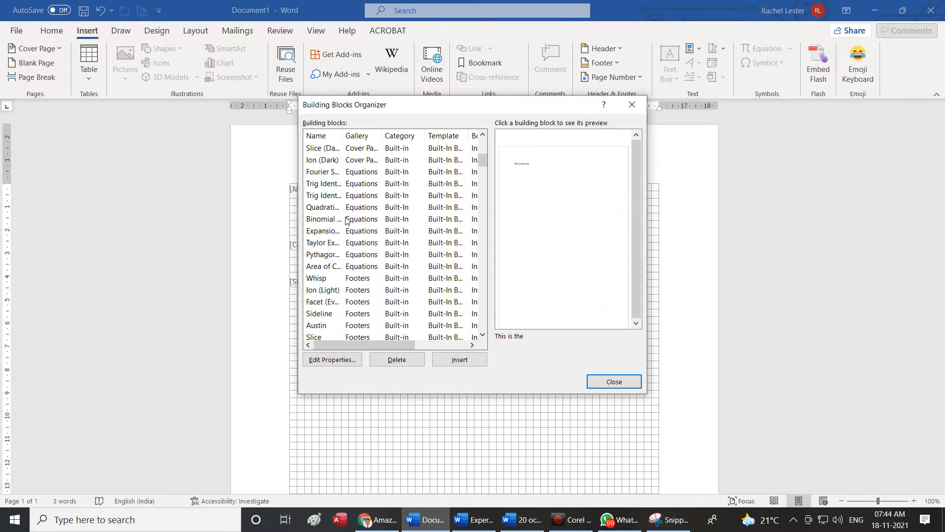
{"action": "scroll", "coordinate": [346, 220], "scroll_direction": "down", "scroll_amount": 1}
{"action": "scroll", "coordinate": [346, 220], "scroll_direction": "down", "scroll_amount": 10}
{"action": "scroll", "coordinate": [348, 220], "scroll_direction": "down", "scroll_amount": 10}
{"action": "scroll", "coordinate": [347, 220], "scroll_direction": "up", "scroll_amount": 15}
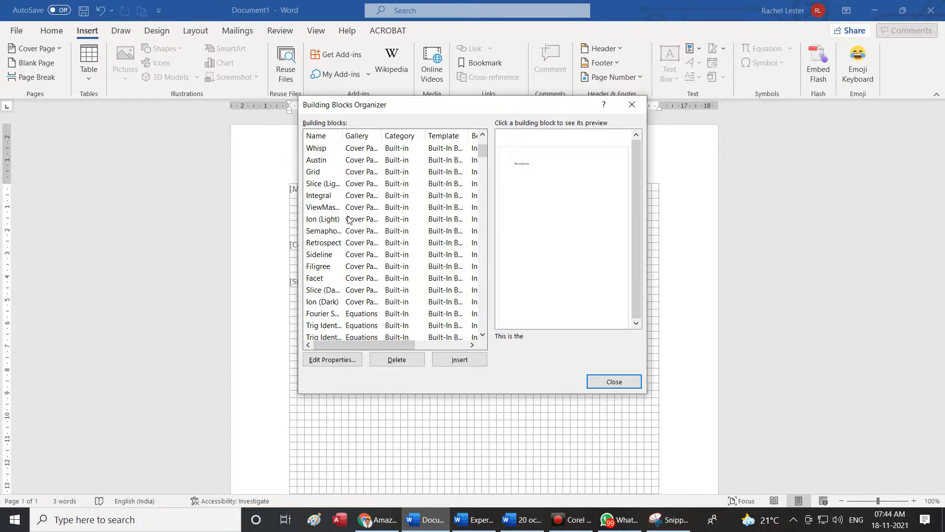
{"action": "scroll", "coordinate": [347, 209], "scroll_direction": "up", "scroll_amount": 2}
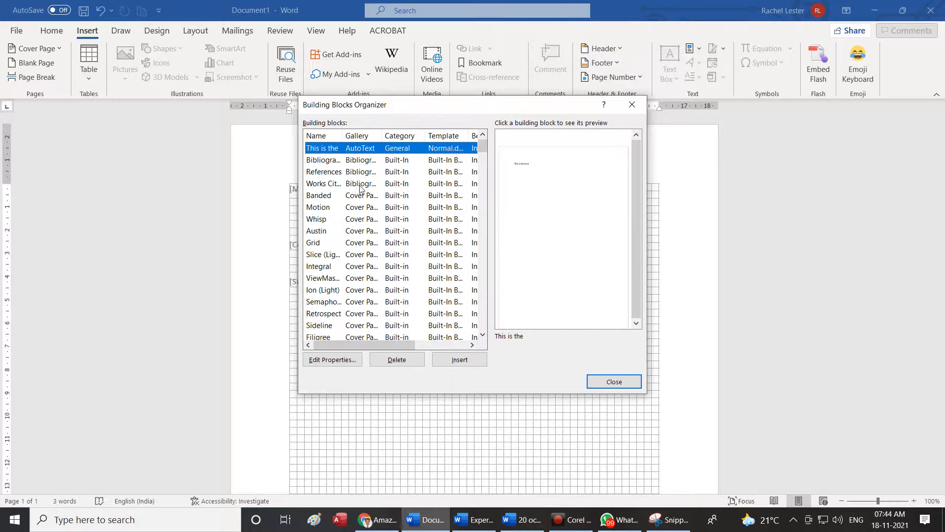
{"action": "left_click", "coordinate": [370, 233]}
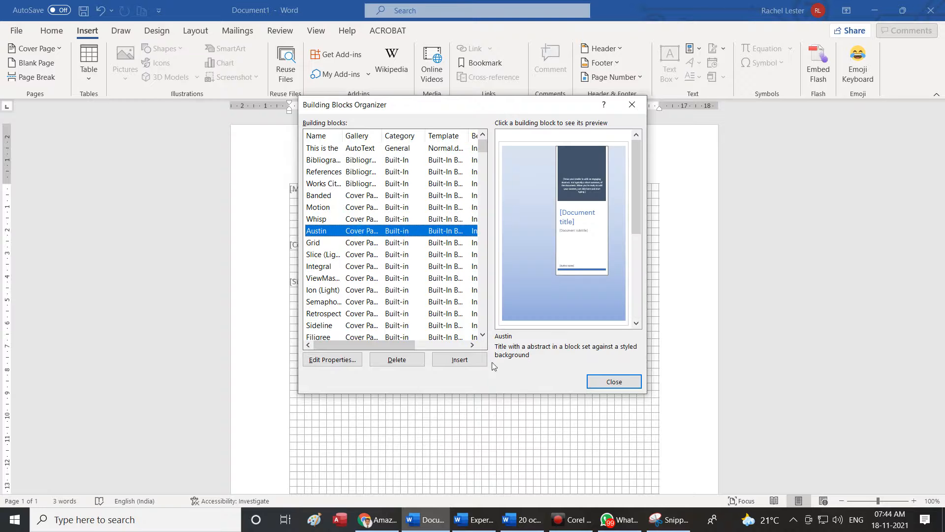
{"action": "left_click", "coordinate": [457, 360]}
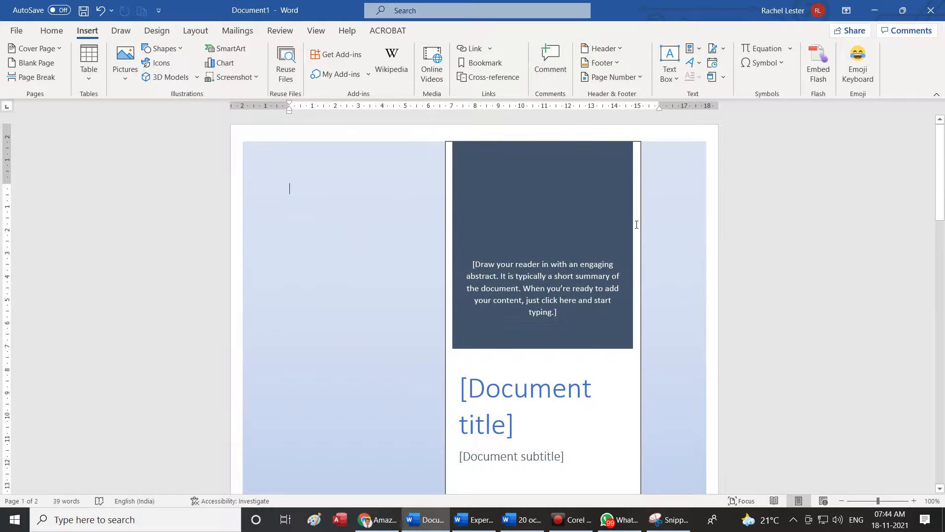
{"action": "scroll", "coordinate": [637, 225], "scroll_direction": "down", "scroll_amount": 7}
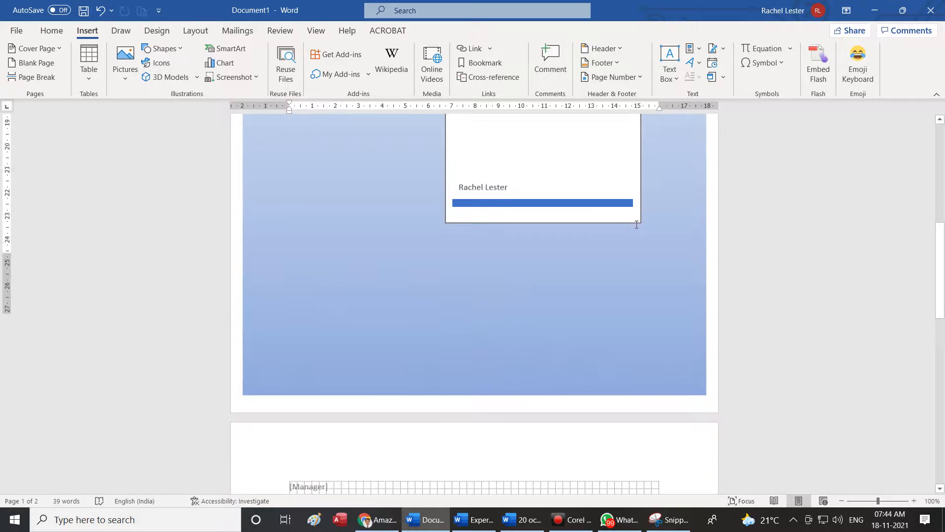
{"action": "scroll", "coordinate": [636, 224], "scroll_direction": "down", "scroll_amount": 5}
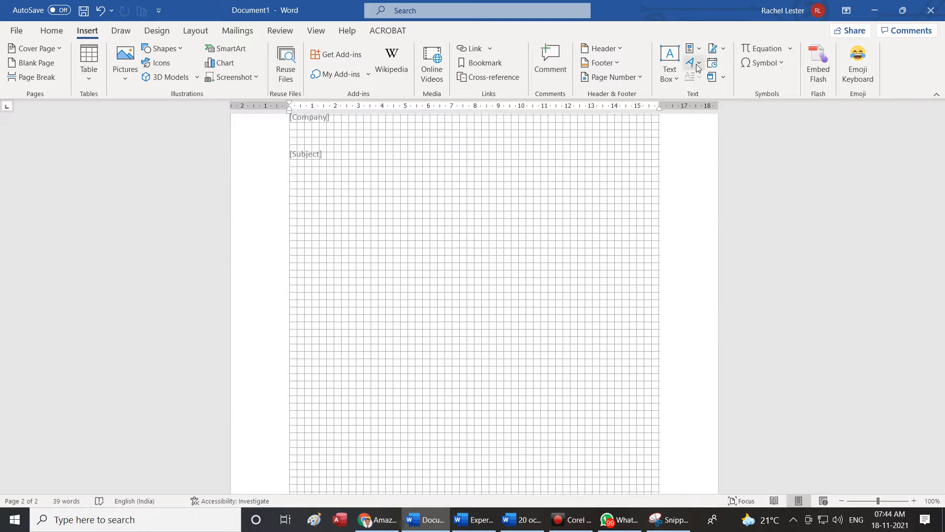
Insert a Time field at the current cursor position using the date format "dddd, d MMMM, yyyy"
{"action": "left_click", "coordinate": [698, 46]}
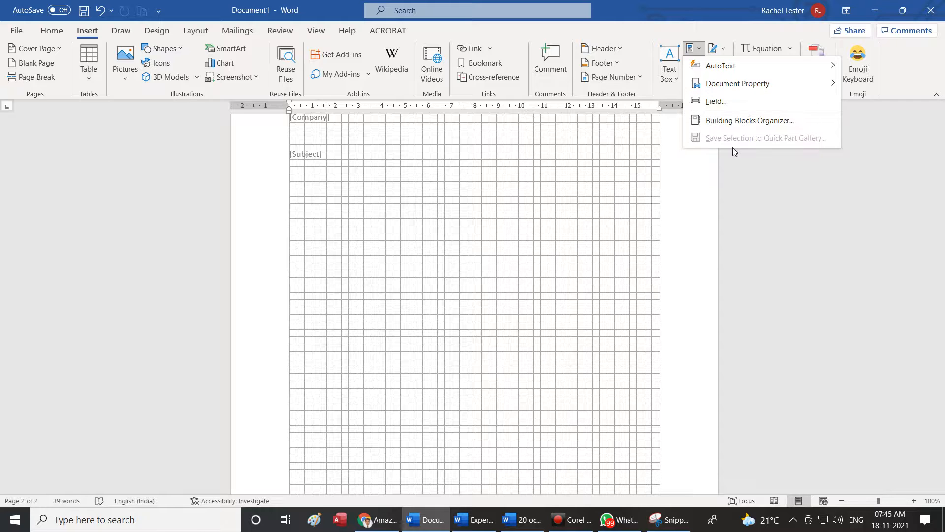
{"action": "left_click", "coordinate": [722, 102]}
{"action": "left_click_drag", "start_coordinate": [454, 206], "coordinate": [462, 306]}
{"action": "left_click", "coordinate": [375, 272]}
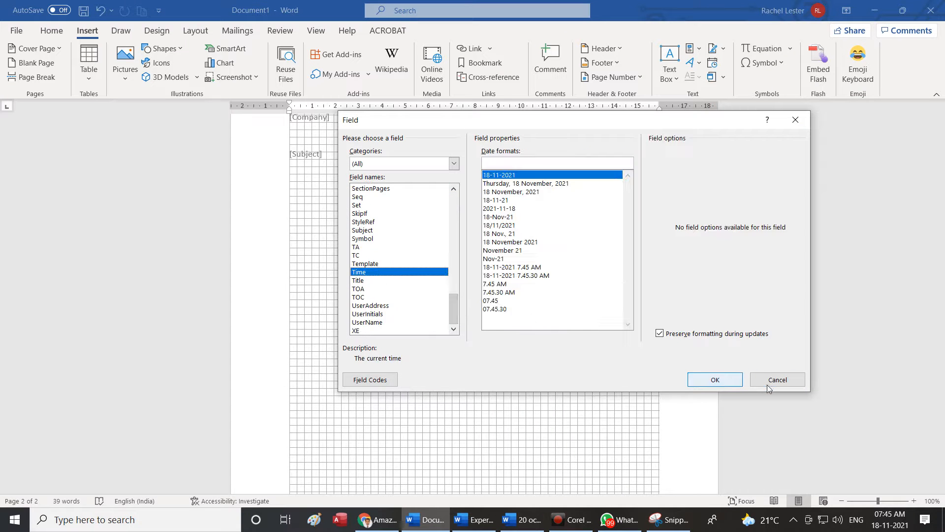
{"action": "left_click", "coordinate": [568, 184]}
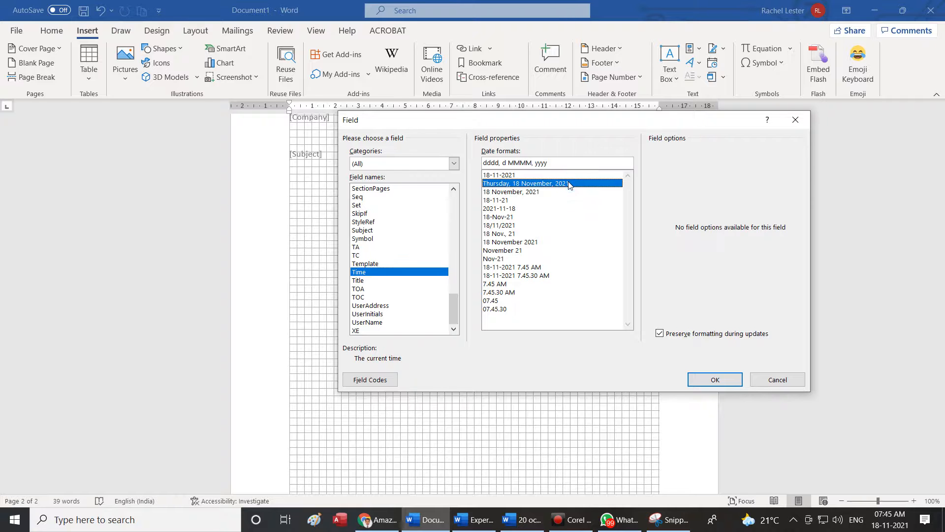
{"action": "left_click", "coordinate": [710, 377]}
Insert a Time field with the format "dddd, d MMMM, yyyy" in the blank area below the Subject placeholder
{"action": "left_click", "coordinate": [331, 266]}
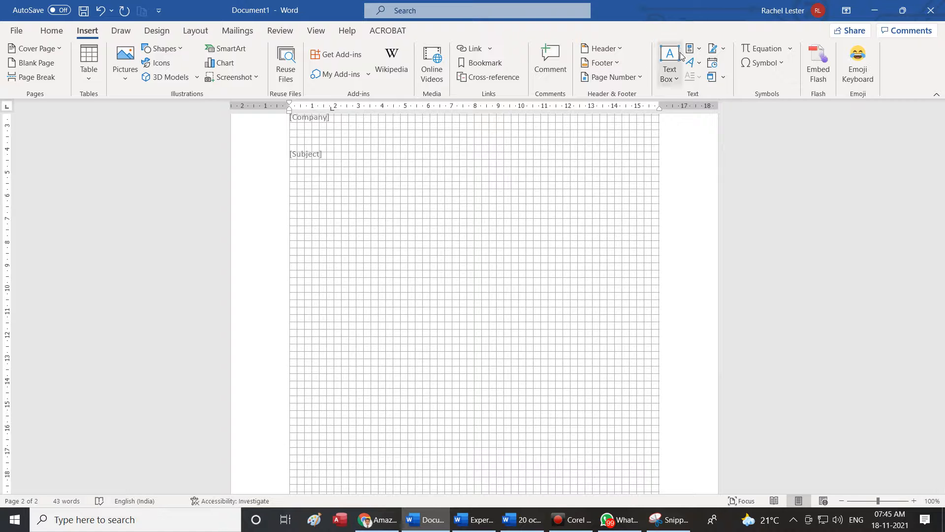
{"action": "left_click", "coordinate": [701, 56]}
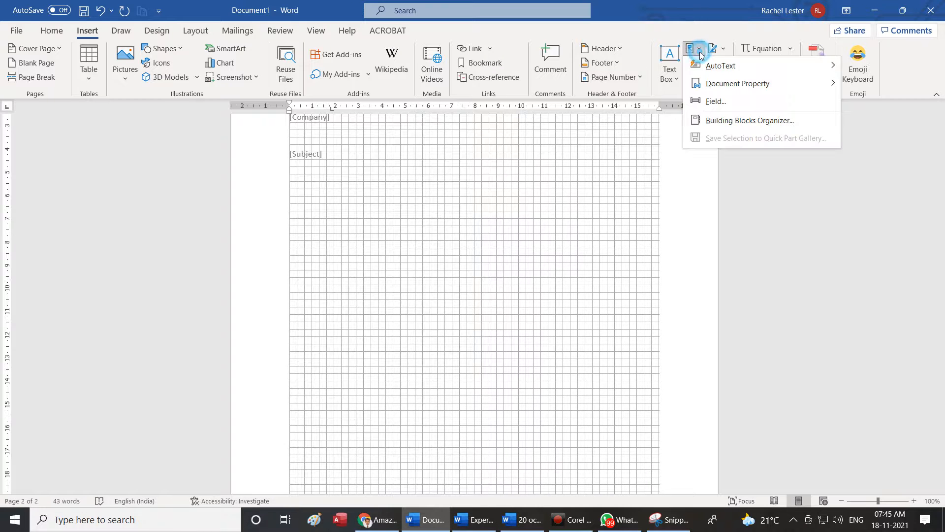
{"action": "left_click", "coordinate": [701, 99]}
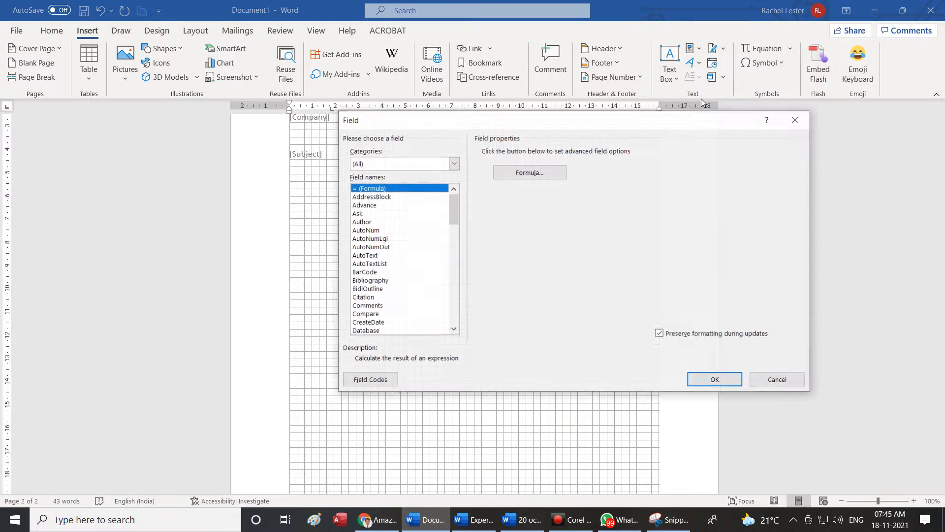
{"action": "scroll", "coordinate": [367, 298], "scroll_direction": "down", "scroll_amount": 3}
{"action": "left_click", "coordinate": [367, 289]}
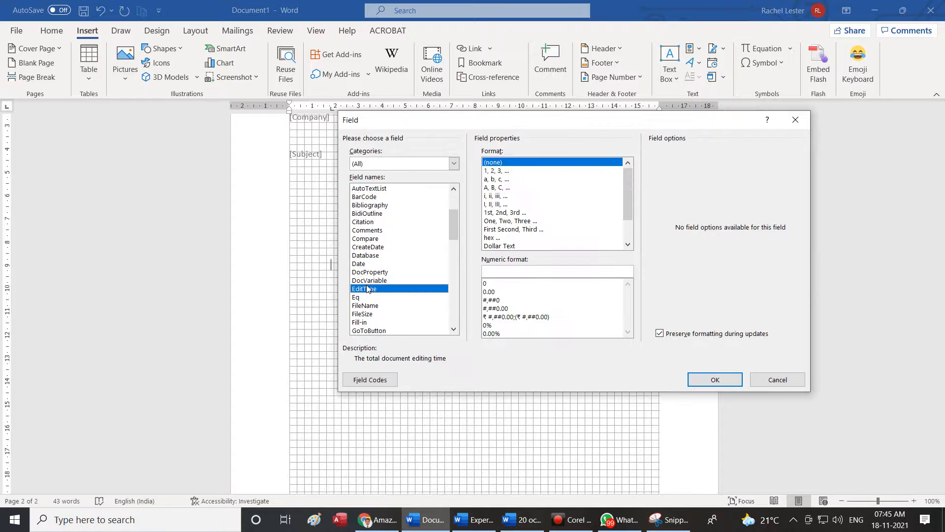
{"action": "key", "text": "t"}
{"action": "key", "text": "t"}
{"action": "key", "text": "t"}
{"action": "key", "text": "t"}
{"action": "key", "text": "t"}
{"action": "left_click", "coordinate": [373, 323]}
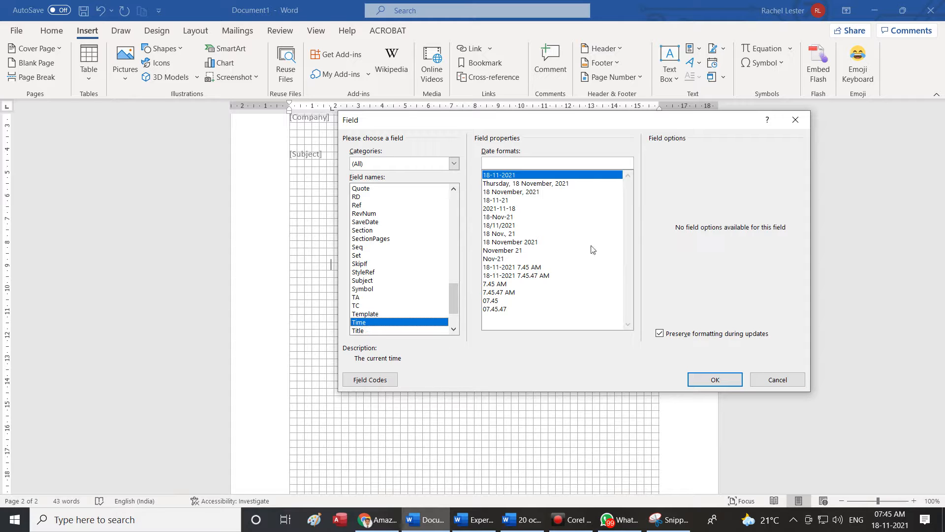
{"action": "left_click", "coordinate": [551, 184]}
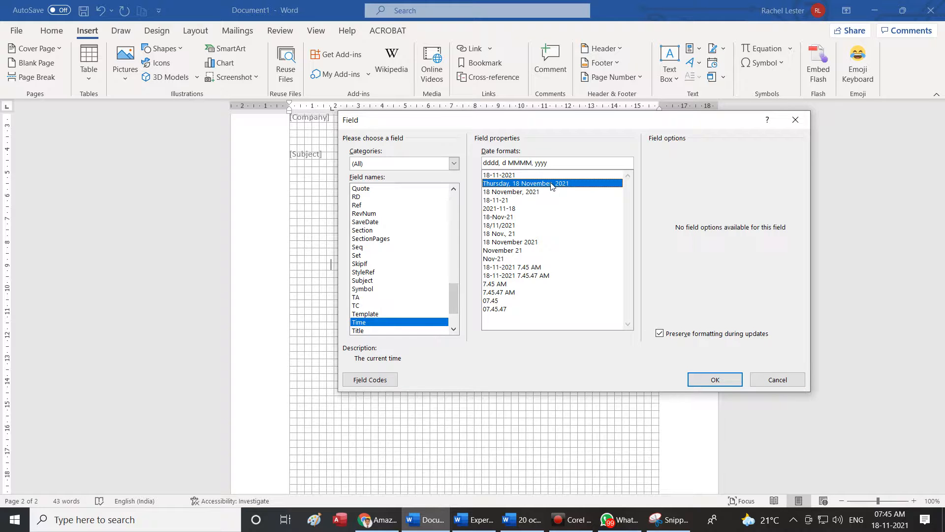
{"action": "left_click", "coordinate": [711, 379]}
Insert an Info field with the CreateDate category on a new line below the weekday date
{"action": "key", "text": "Return"}
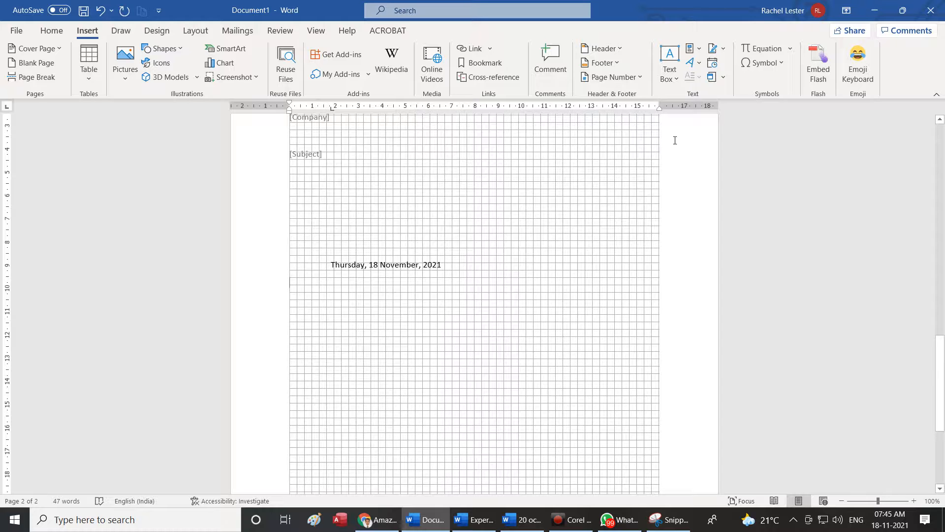
{"action": "left_click", "coordinate": [700, 49]}
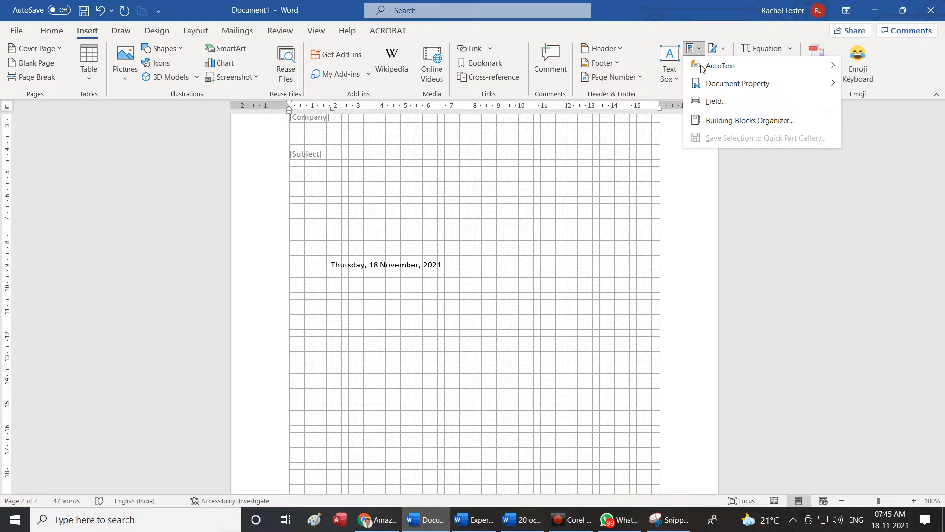
{"action": "left_click", "coordinate": [711, 99]}
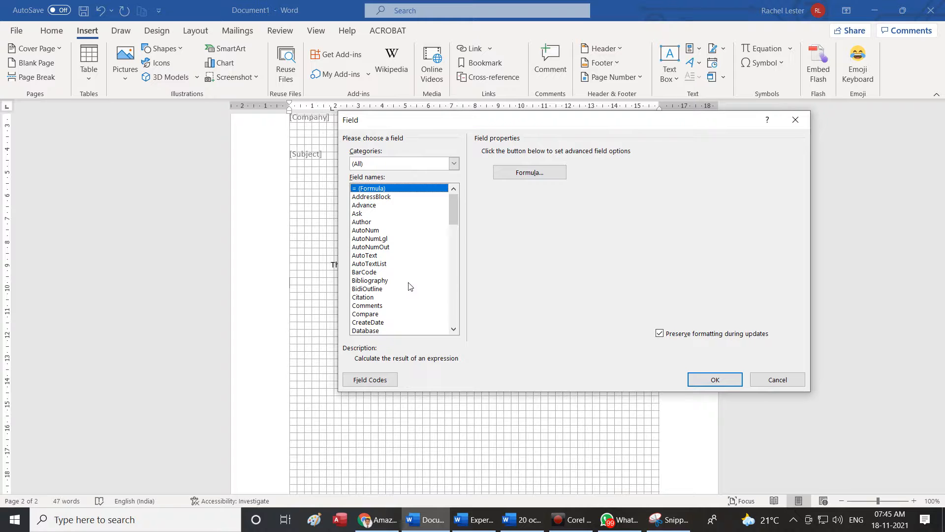
{"action": "scroll", "coordinate": [409, 285], "scroll_direction": "down", "scroll_amount": 6}
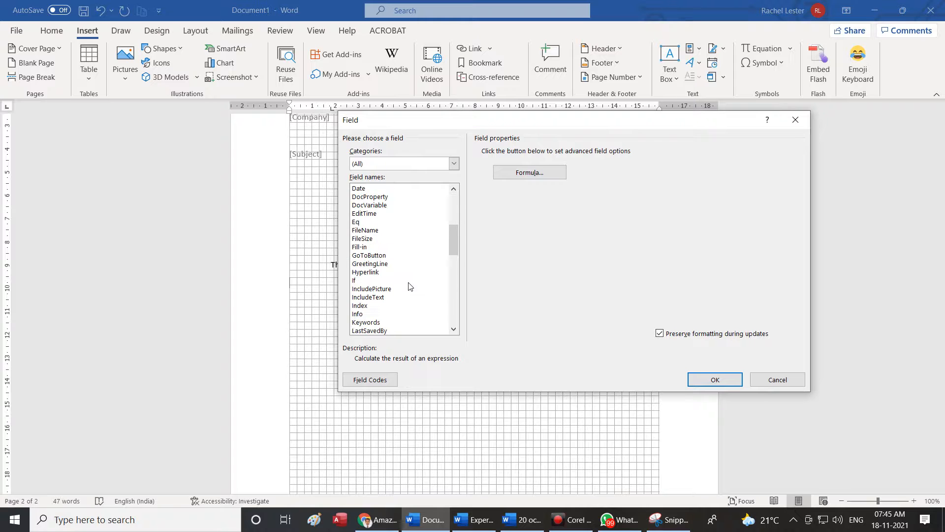
{"action": "left_click", "coordinate": [361, 315]}
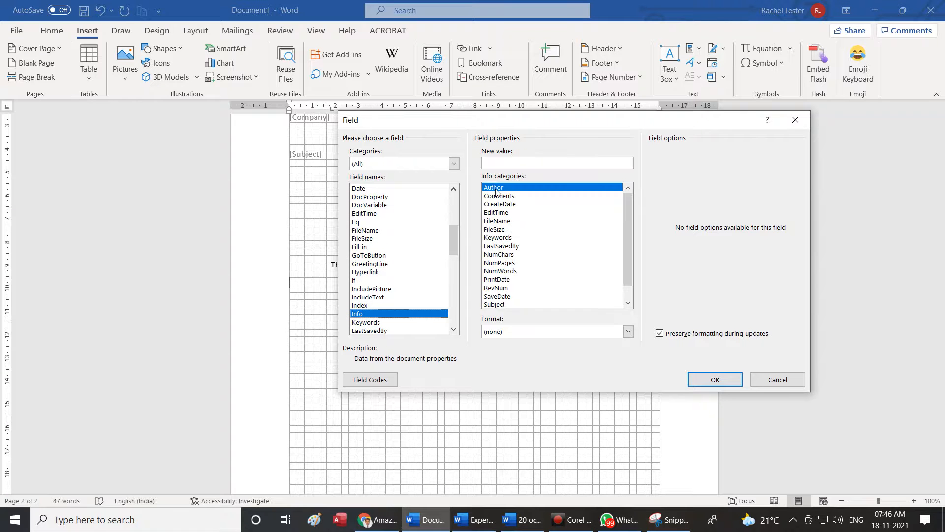
{"action": "left_click", "coordinate": [499, 204]}
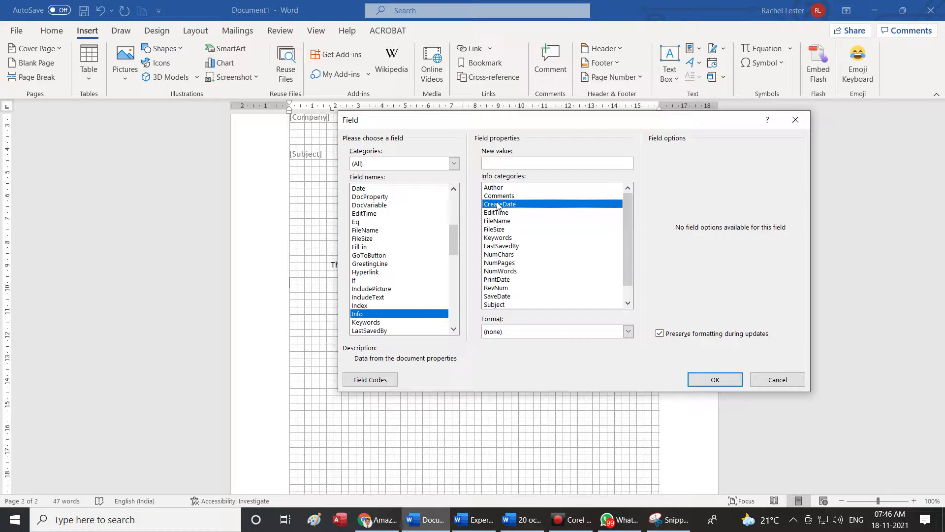
{"action": "left_click", "coordinate": [707, 382]}
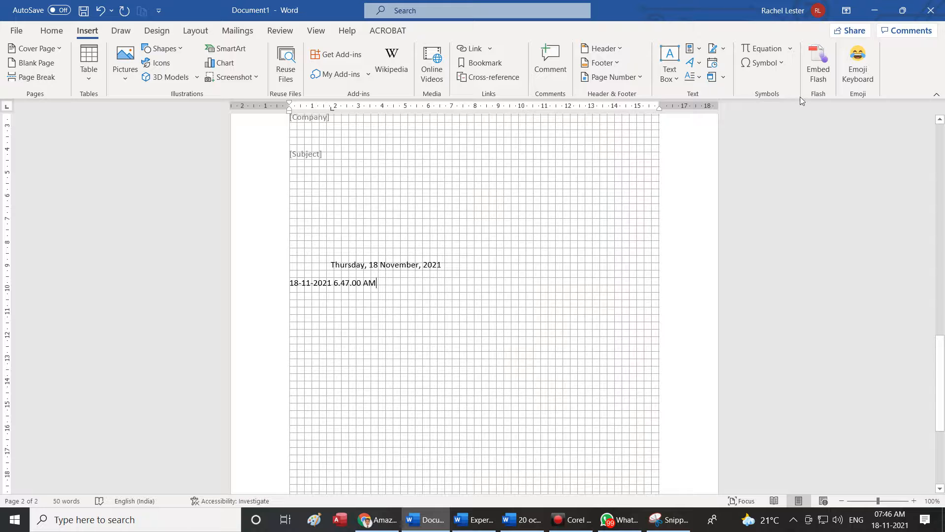
Insert a Title field after the creation date with the new title "Project Report" in First capital format
{"action": "left_click", "coordinate": [692, 48]}
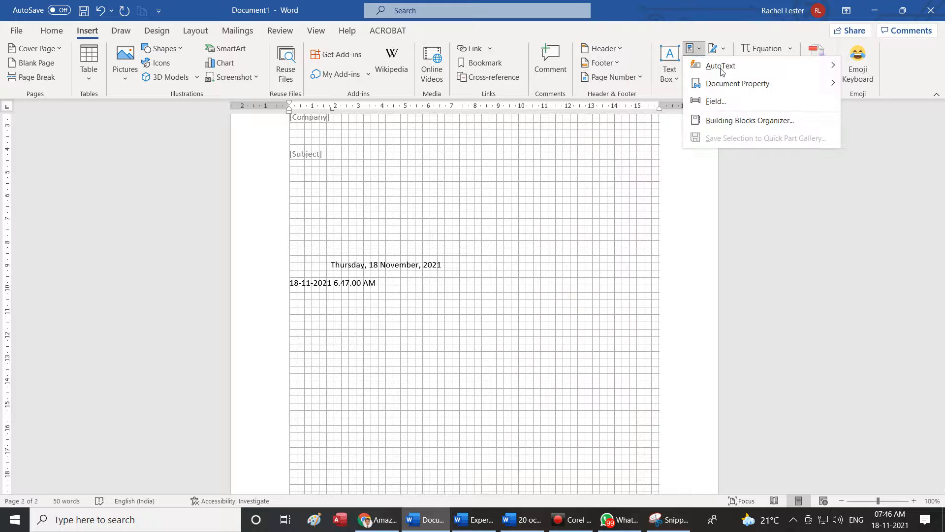
{"action": "left_click", "coordinate": [728, 100]}
{"action": "scroll", "coordinate": [375, 274], "scroll_direction": "down", "scroll_amount": 20}
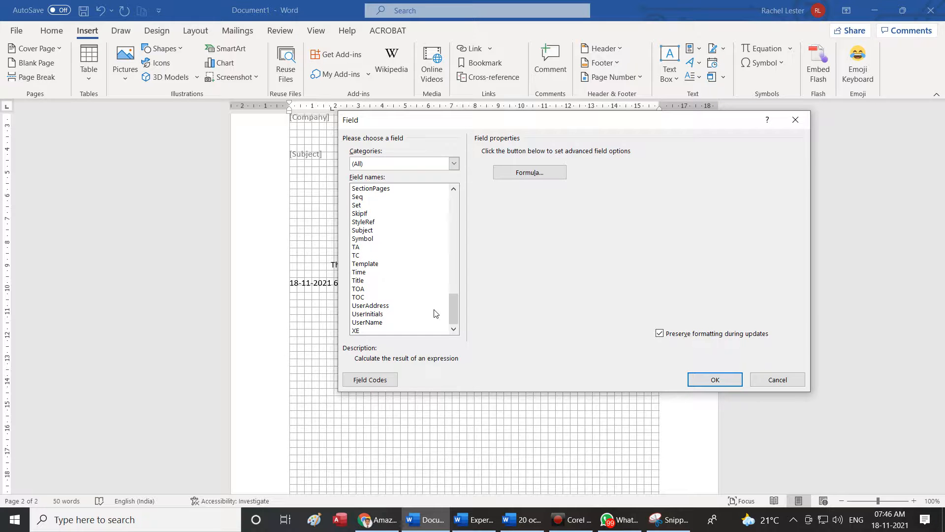
{"action": "left_click", "coordinate": [368, 273]}
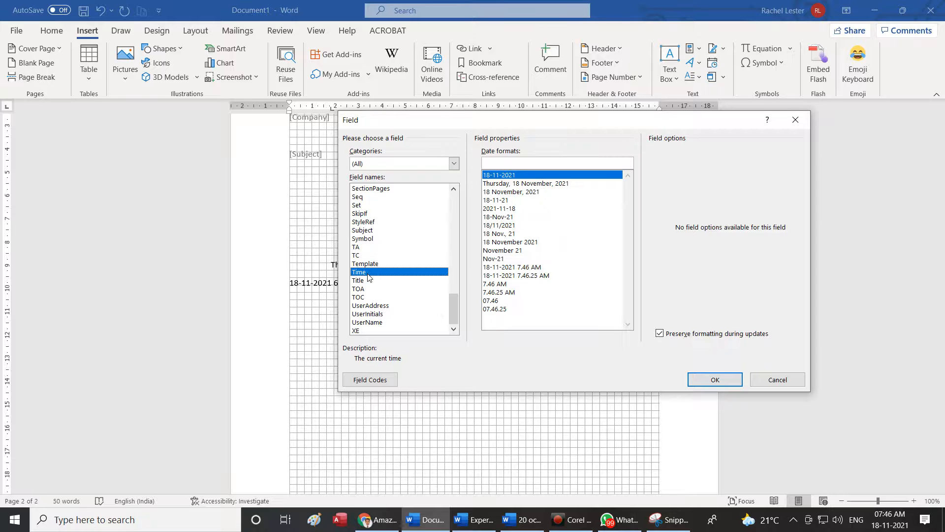
{"action": "left_click", "coordinate": [357, 281]}
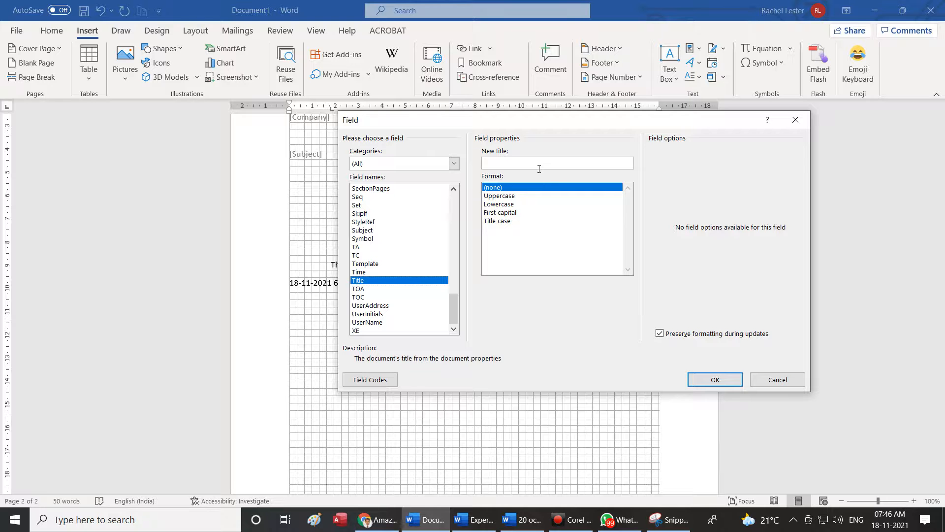
{"action": "left_click", "coordinate": [507, 198]}
{"action": "left_click", "coordinate": [509, 204]}
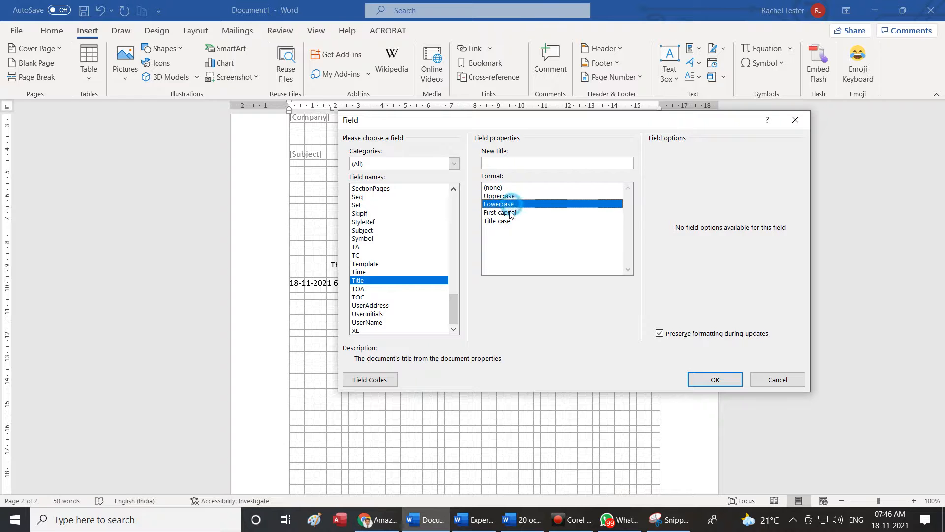
{"action": "left_click", "coordinate": [510, 213]}
{"action": "left_click", "coordinate": [540, 163]}
{"action": "type", "text": "Project "}
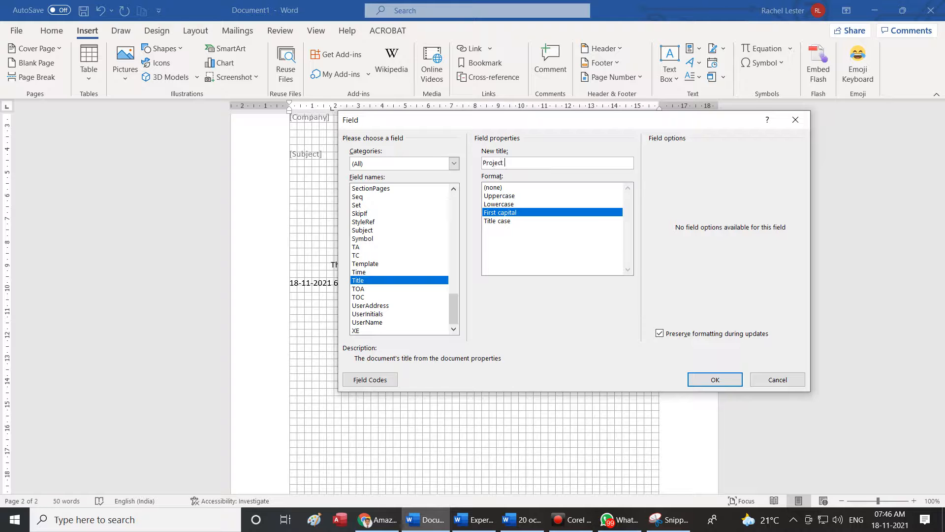
{"action": "type", "text": "Report"}
{"action": "key", "text": "Return"}
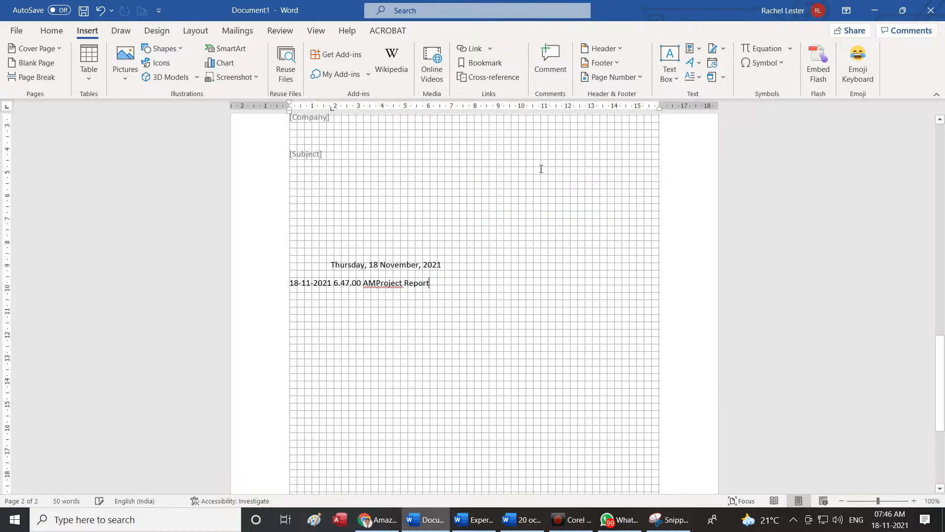
Move the Project Report title onto its own line and add a blank line below it
{"action": "left_click", "coordinate": [375, 283]}
{"action": "key", "text": "Return"}
{"action": "key", "text": "Return"}
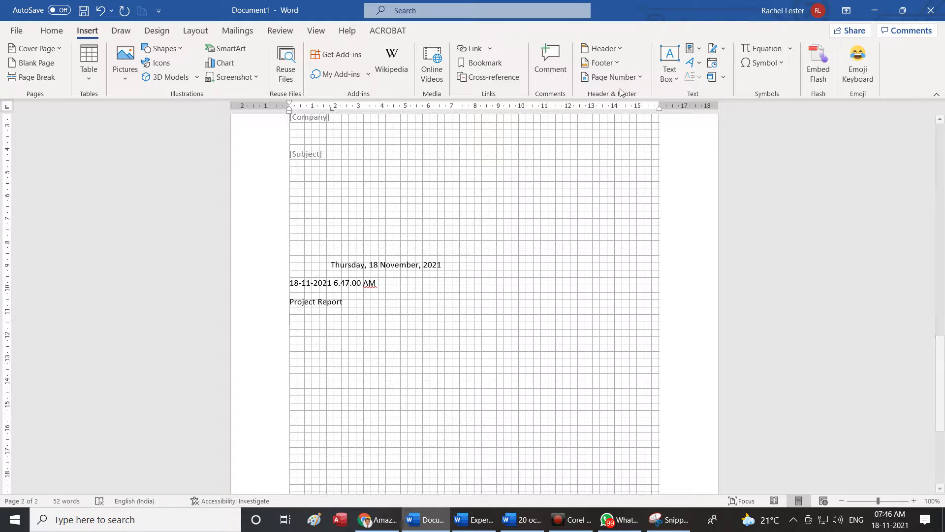
Insert a second Title field on the blank line below the Project Report title
{"action": "left_click", "coordinate": [696, 53]}
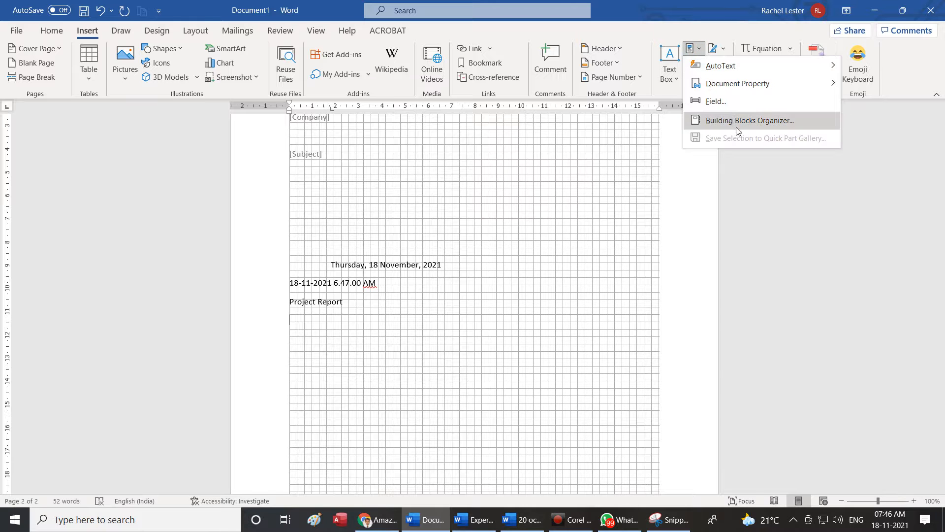
{"action": "left_click", "coordinate": [728, 106]}
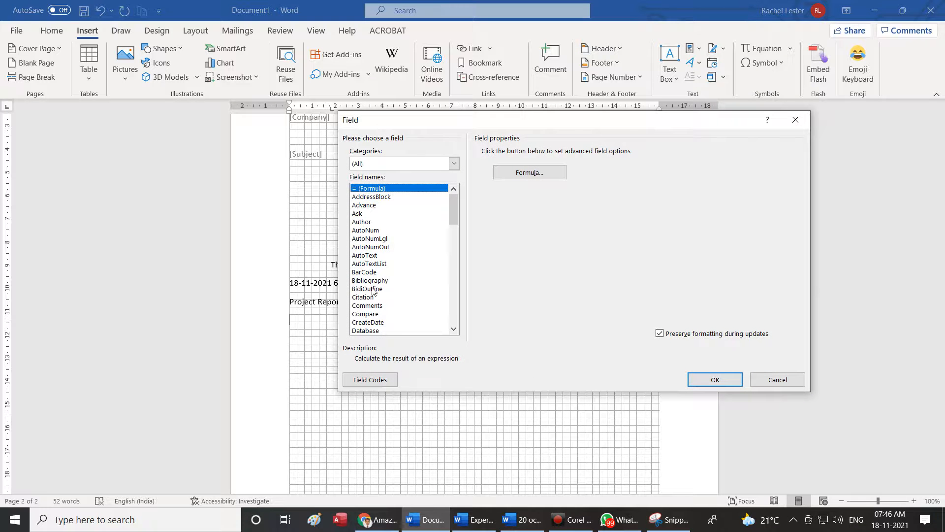
{"action": "left_click", "coordinate": [372, 289]}
{"action": "key", "text": "t"}
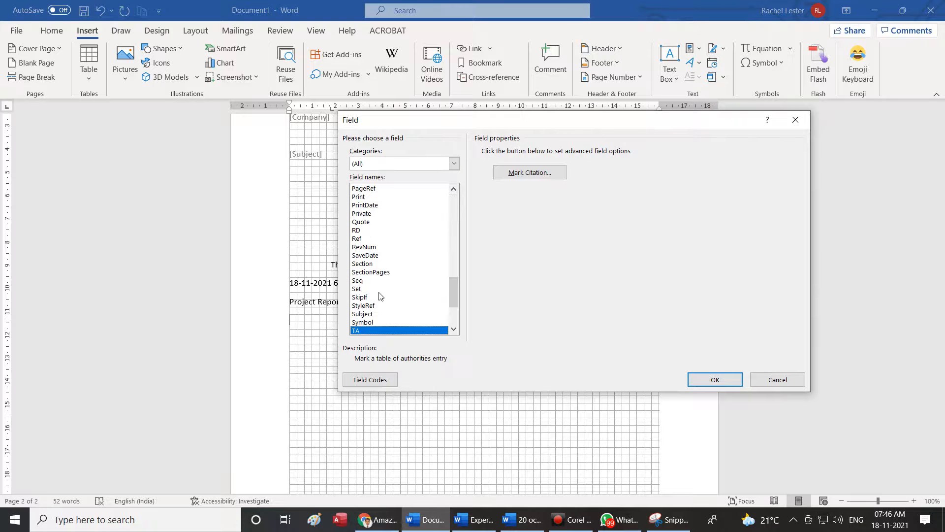
{"action": "scroll", "coordinate": [376, 298], "scroll_direction": "down", "scroll_amount": 3}
{"action": "left_click", "coordinate": [372, 288]}
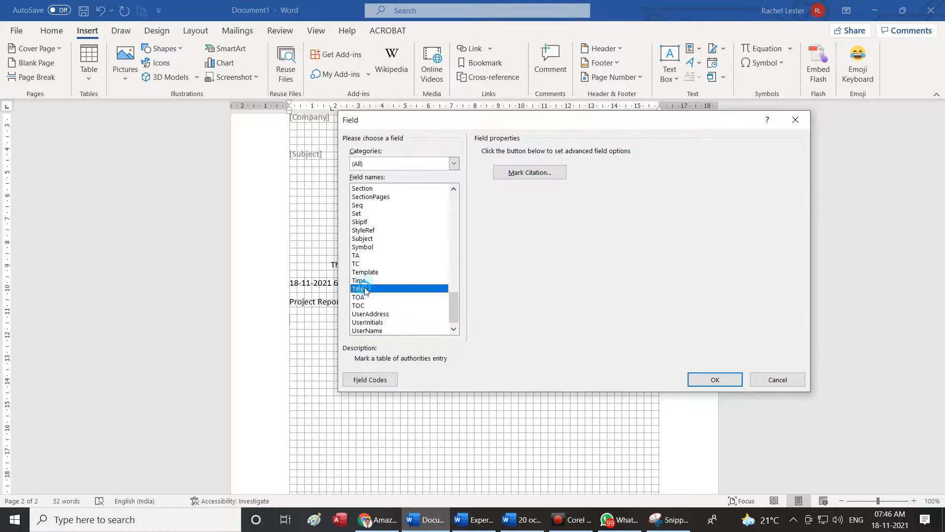
{"action": "left_click", "coordinate": [731, 382]}
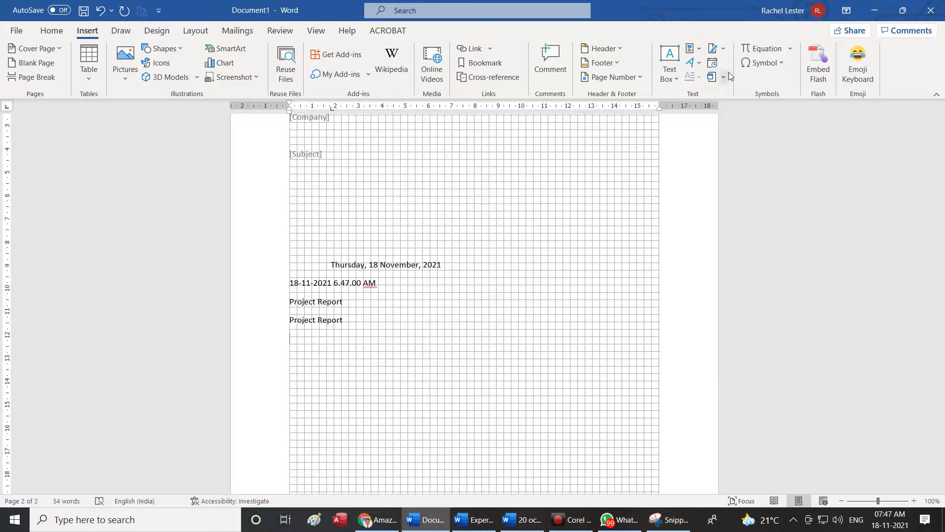
Insert an Author field below the second title, entering the author's full name as the new name in Uppercase format
{"action": "left_click", "coordinate": [698, 49]}
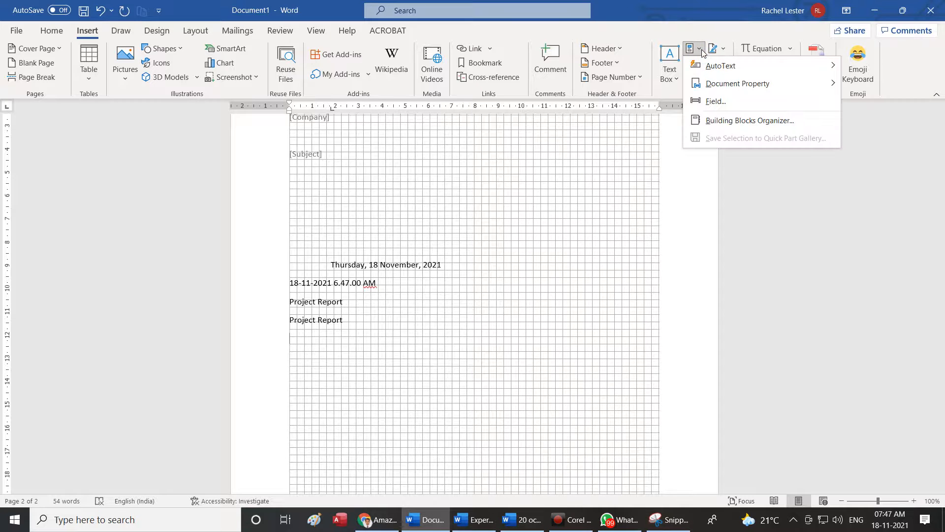
{"action": "left_click", "coordinate": [703, 104]}
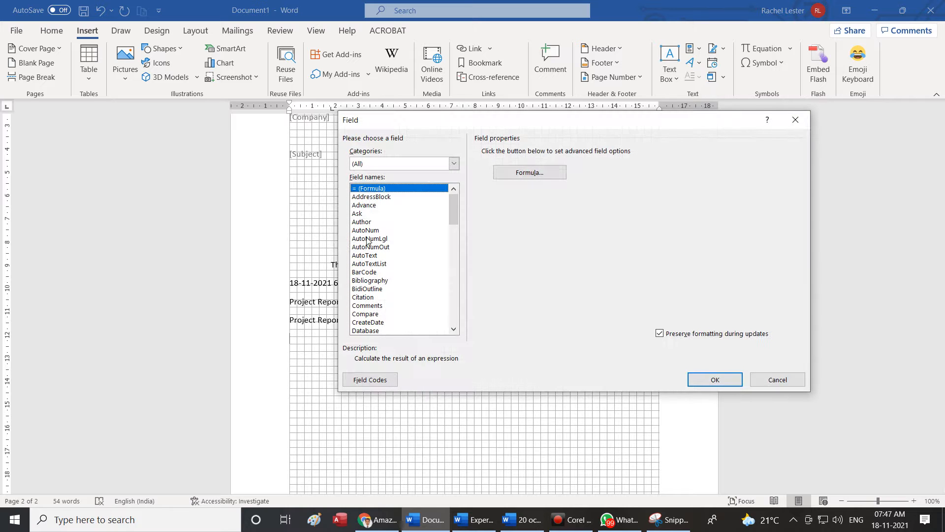
{"action": "left_click", "coordinate": [368, 222]}
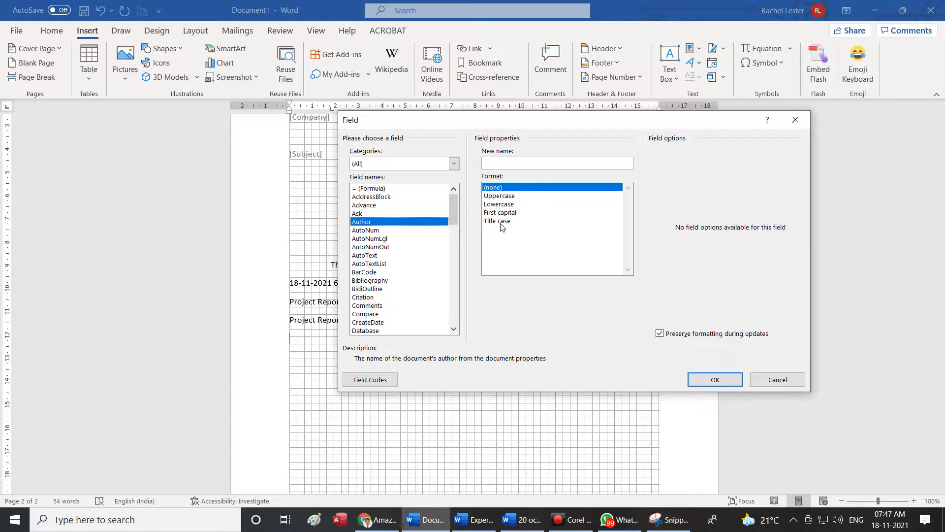
{"action": "left_click", "coordinate": [511, 197]}
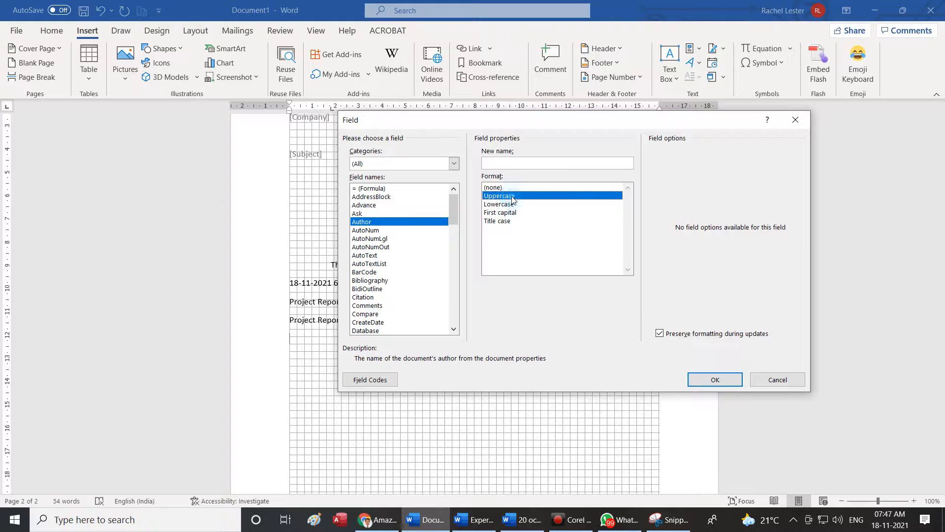
{"action": "left_click", "coordinate": [523, 167]}
{"action": "type", "text": "Dr Mallikarjuna K H"}
{"action": "left_click", "coordinate": [714, 378]}
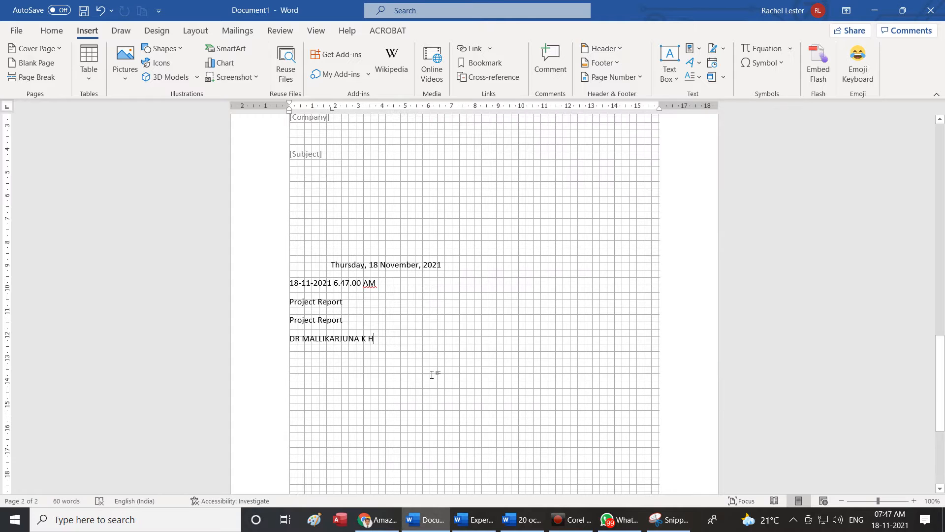
Insert an Author field without a format in the header of the second page
{"action": "scroll", "coordinate": [393, 290], "scroll_direction": "up", "scroll_amount": 5}
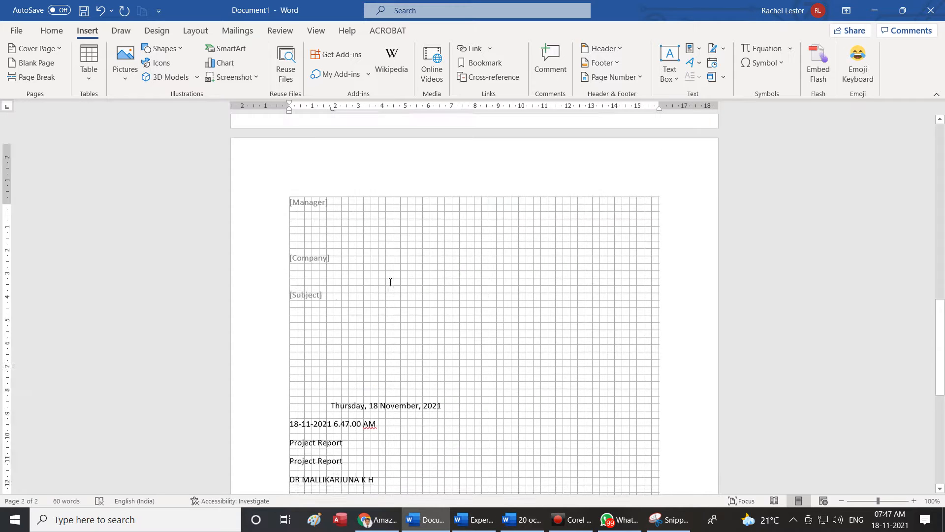
{"action": "double_click", "coordinate": [344, 320]}
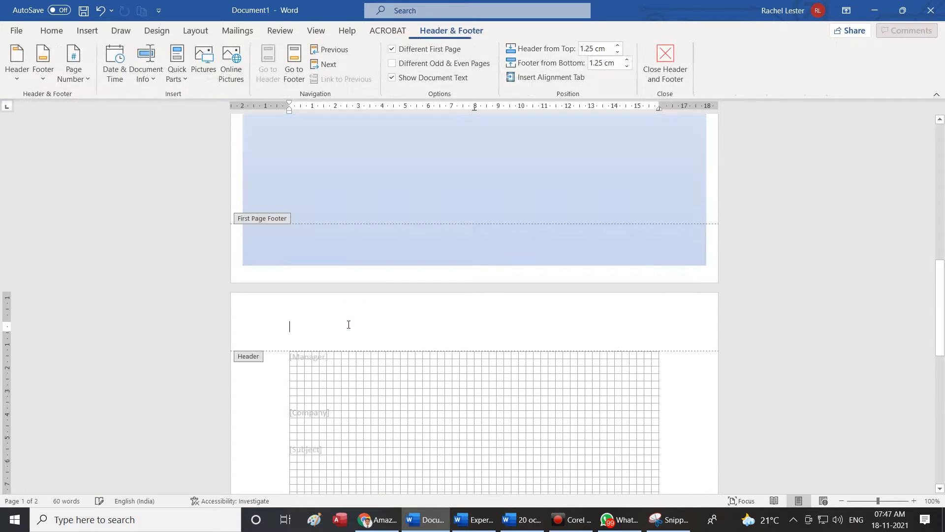
{"action": "left_click", "coordinate": [190, 79]}
{"action": "left_click", "coordinate": [187, 131]}
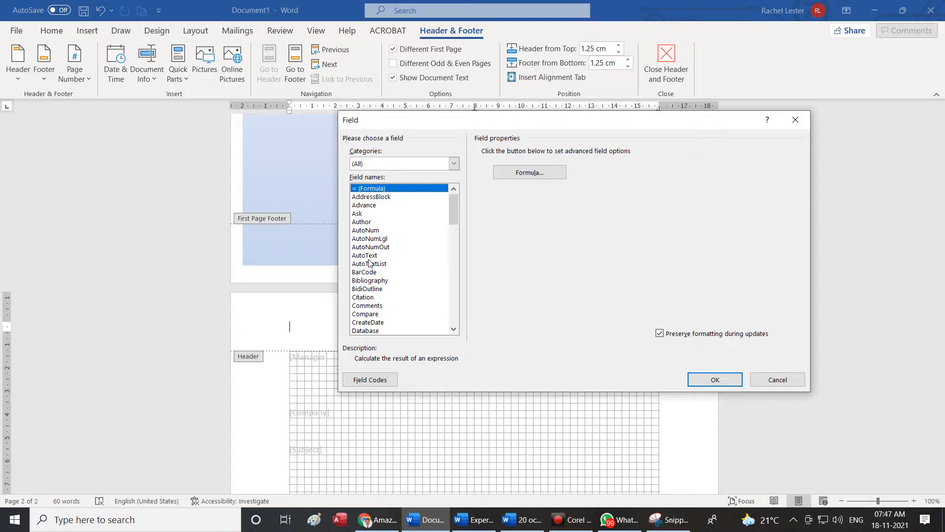
{"action": "left_click", "coordinate": [369, 222]}
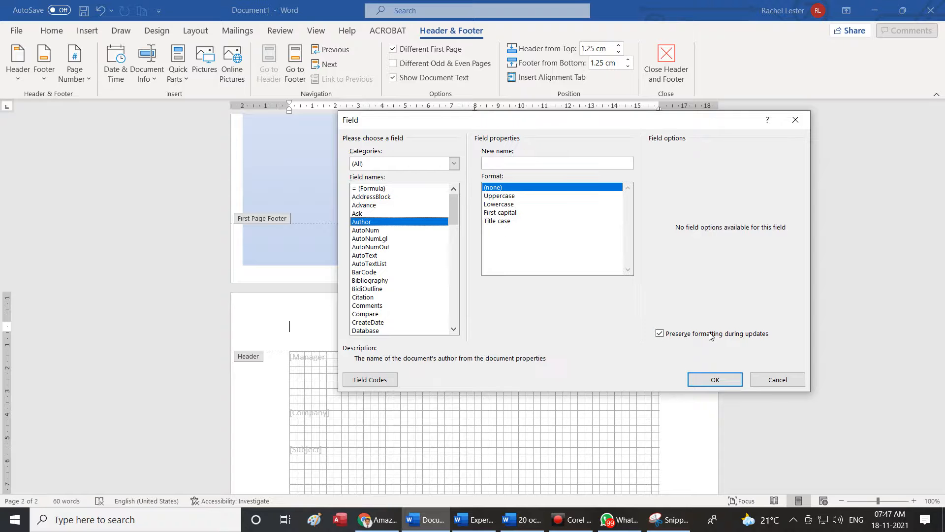
{"action": "left_click", "coordinate": [698, 382]}
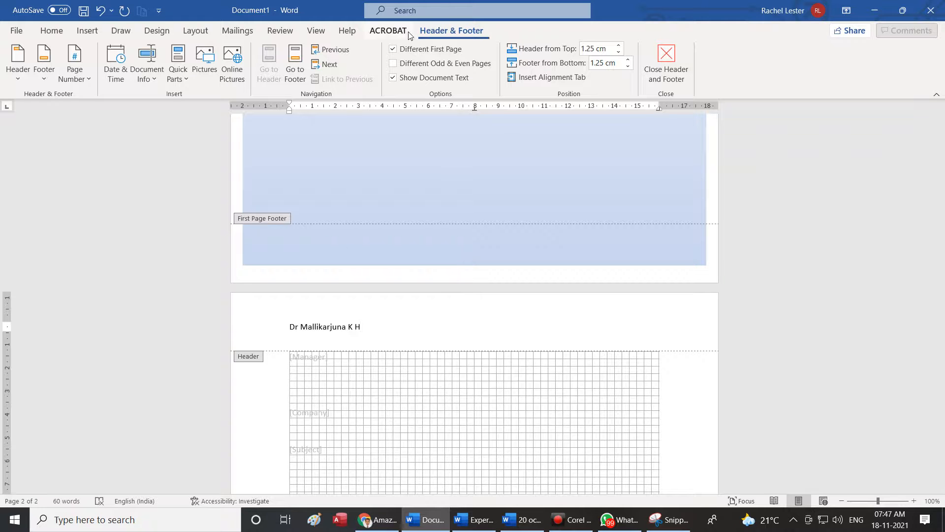
{"action": "left_click", "coordinate": [87, 33]}
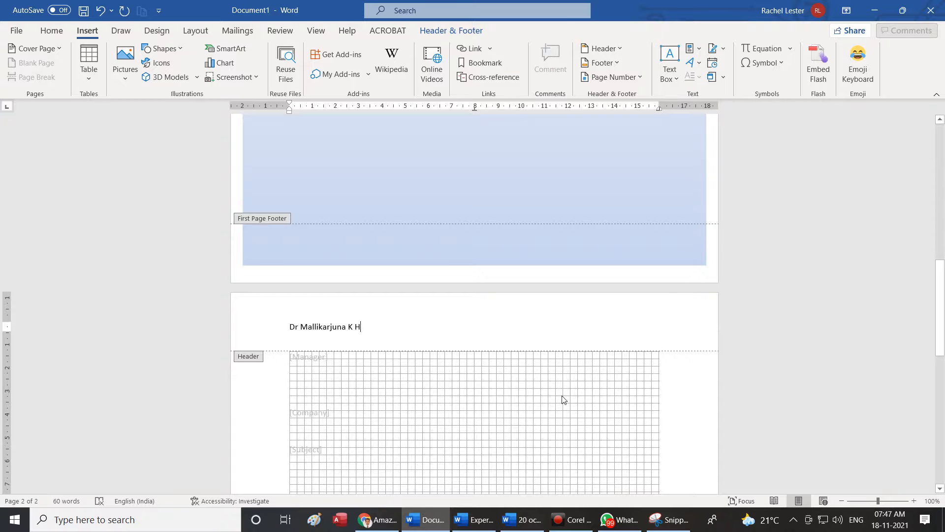
{"action": "scroll", "coordinate": [567, 397], "scroll_direction": "down", "scroll_amount": 5}
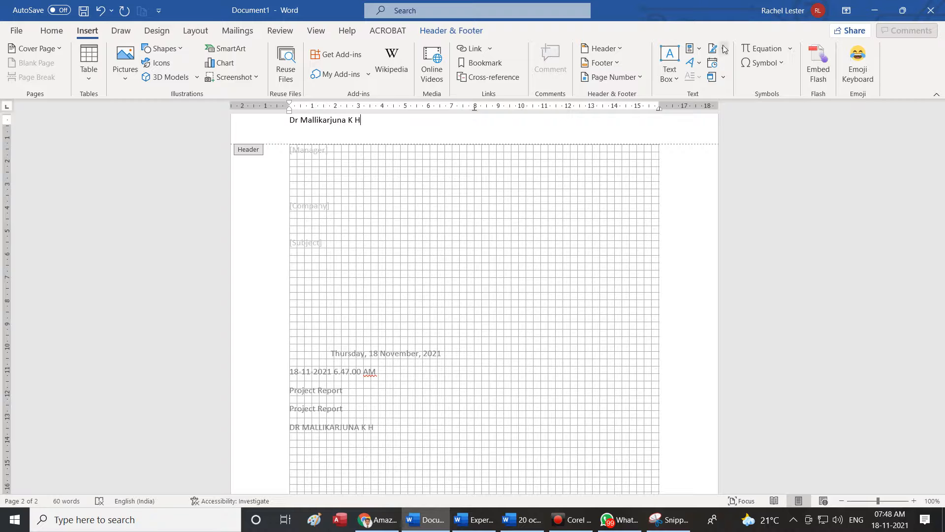
{"action": "left_click", "coordinate": [435, 31]}
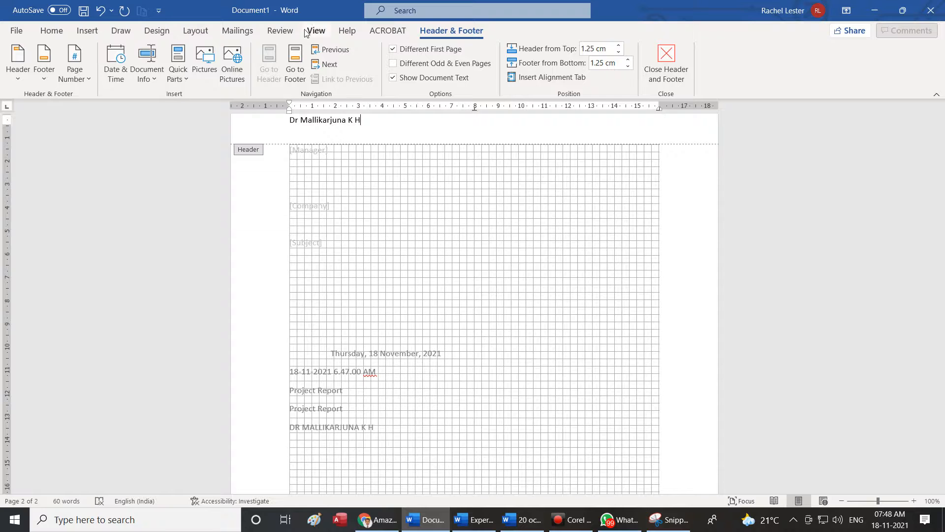
{"action": "left_click", "coordinate": [88, 31]}
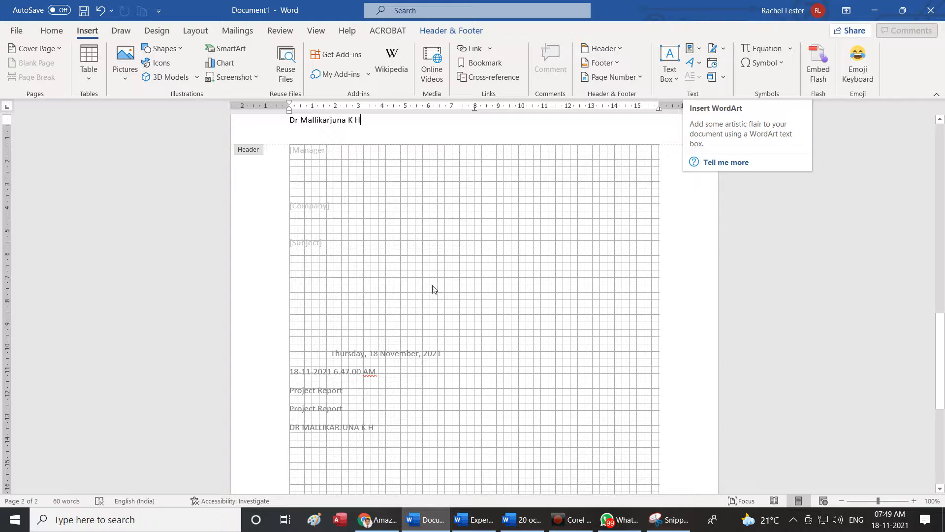
Return to the body text and add a blank line below the uppercase author name
{"action": "double_click", "coordinate": [390, 420]}
{"action": "left_click", "coordinate": [392, 423]}
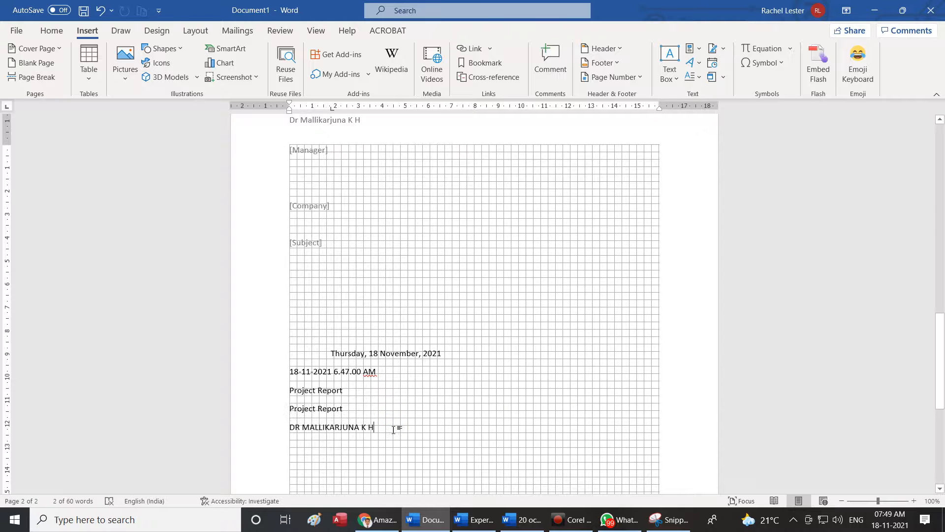
{"action": "key", "text": "Return"}
{"action": "scroll", "coordinate": [445, 329], "scroll_direction": "down", "scroll_amount": 4}
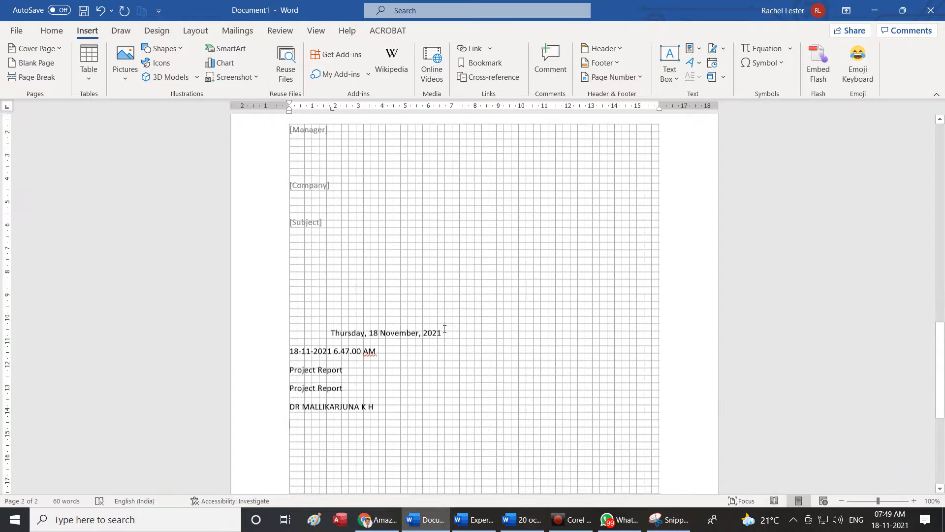
{"action": "scroll", "coordinate": [444, 329], "scroll_direction": "down", "scroll_amount": 1}
Compare the WordArt style gallery with the Text Effects and Typography presets, and enlarge the WordArt gallery
{"action": "left_click", "coordinate": [691, 63]}
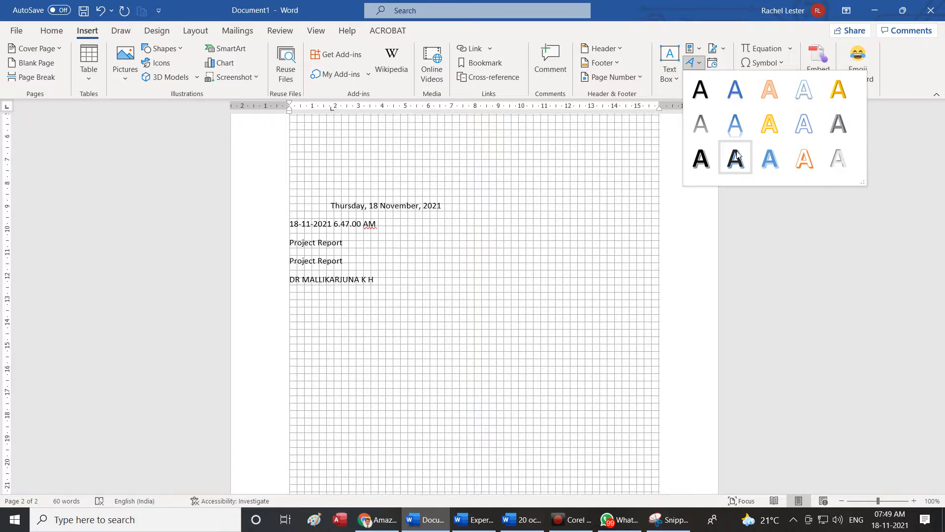
{"action": "left_click", "coordinate": [52, 31]}
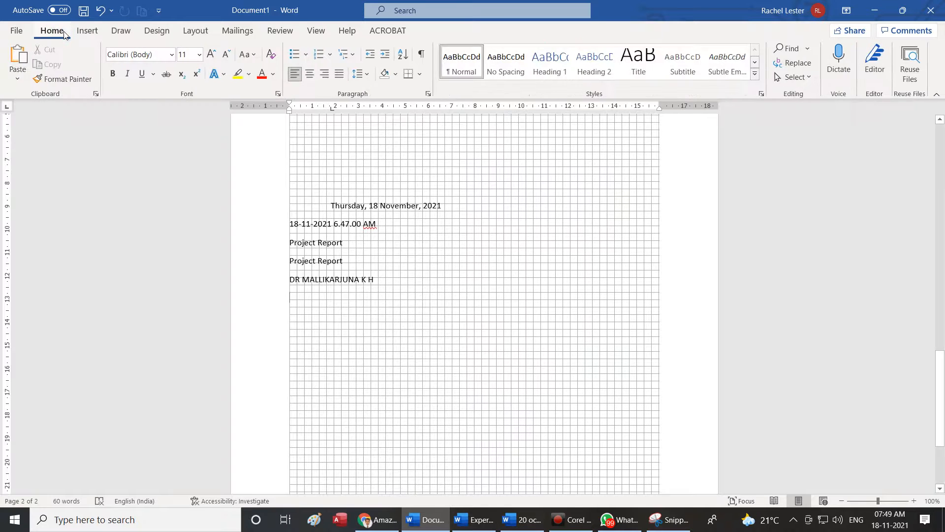
{"action": "left_click", "coordinate": [224, 75]}
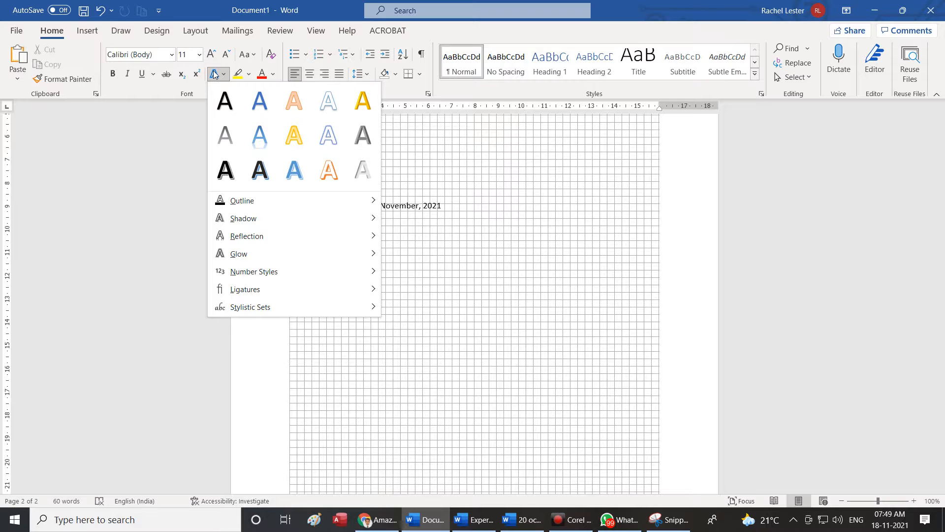
{"action": "left_click", "coordinate": [155, 143]}
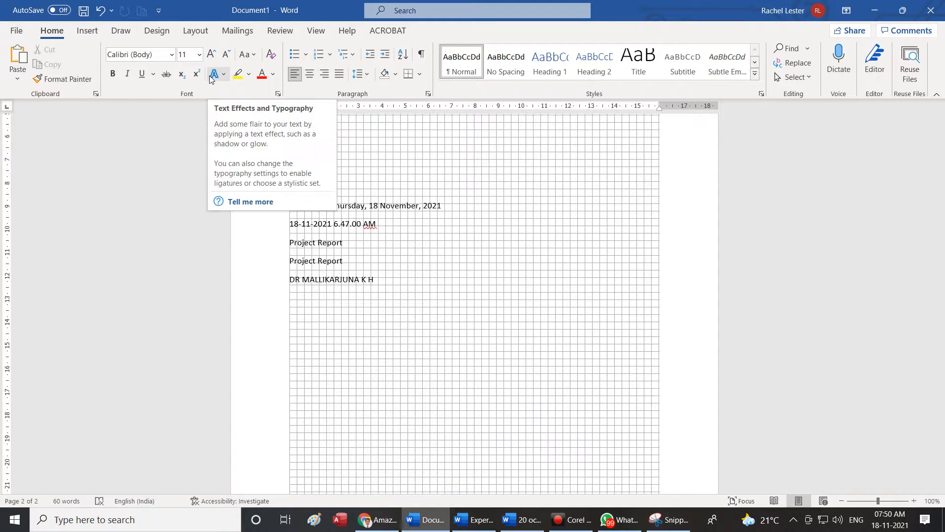
{"action": "left_click", "coordinate": [87, 31]}
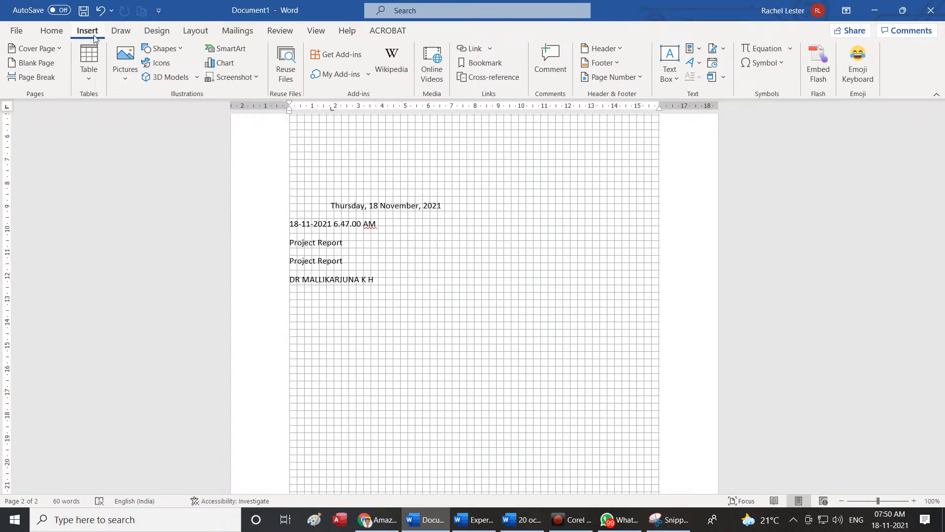
{"action": "left_click", "coordinate": [698, 64]}
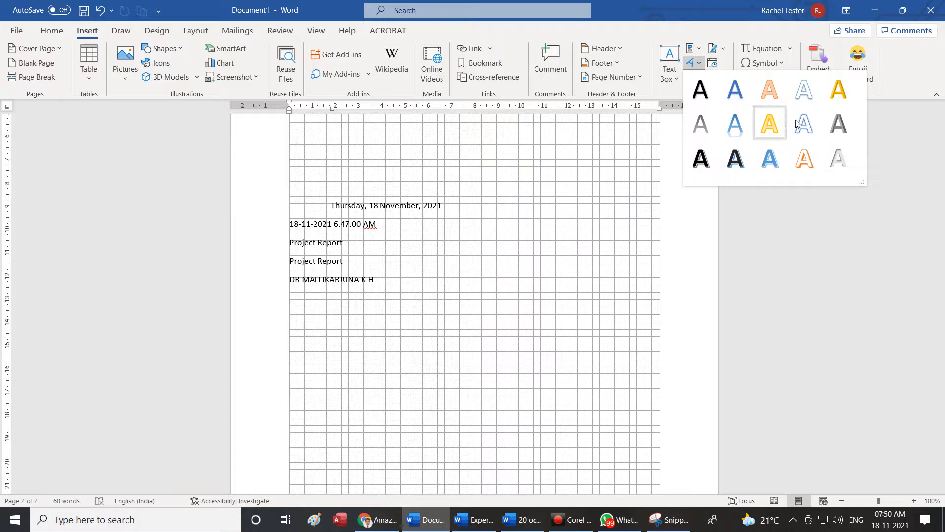
{"action": "left_click_drag", "start_coordinate": [869, 190], "coordinate": [941, 375]}
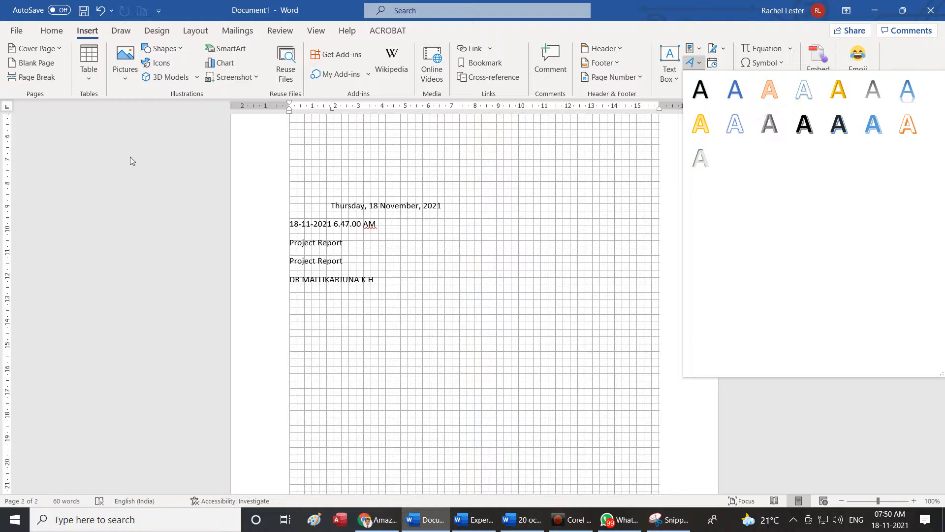
Examine the Outline, Shadow, Reflection and Glow options offered under Text Effects and Typography
{"action": "left_click", "coordinate": [52, 30]}
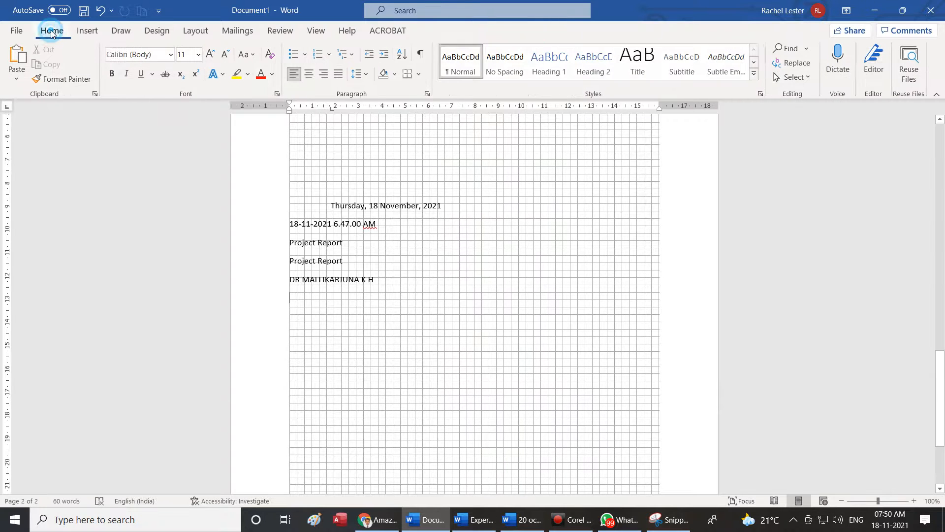
{"action": "left_click", "coordinate": [224, 75]}
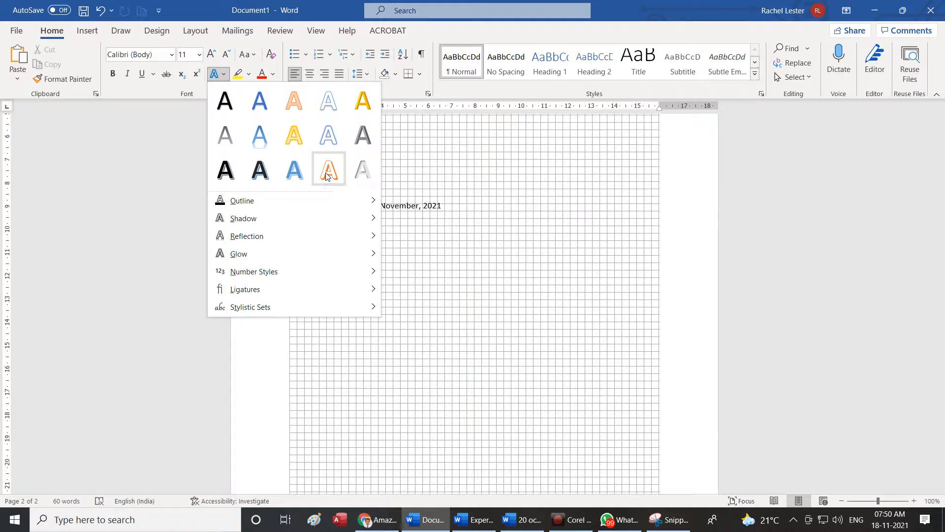
{"action": "mouse_move", "coordinate": [363, 221]}
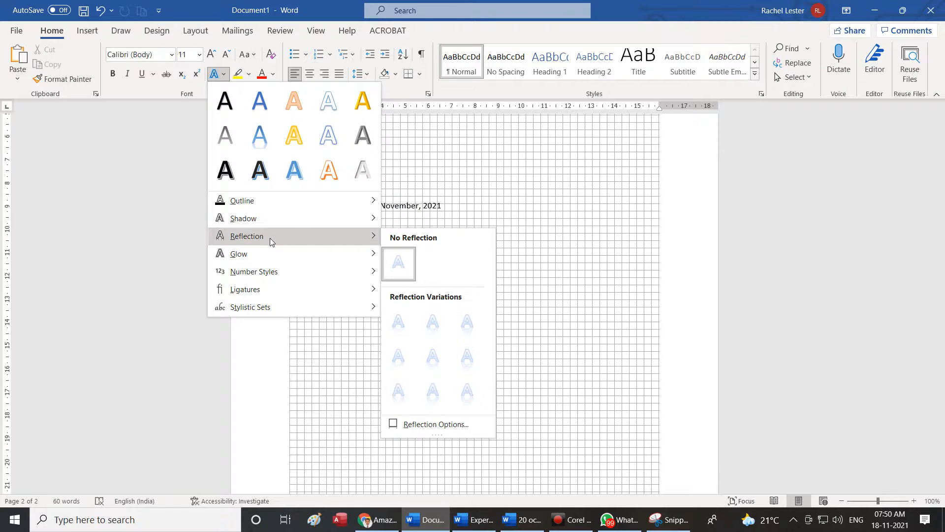
{"action": "mouse_move", "coordinate": [256, 259]}
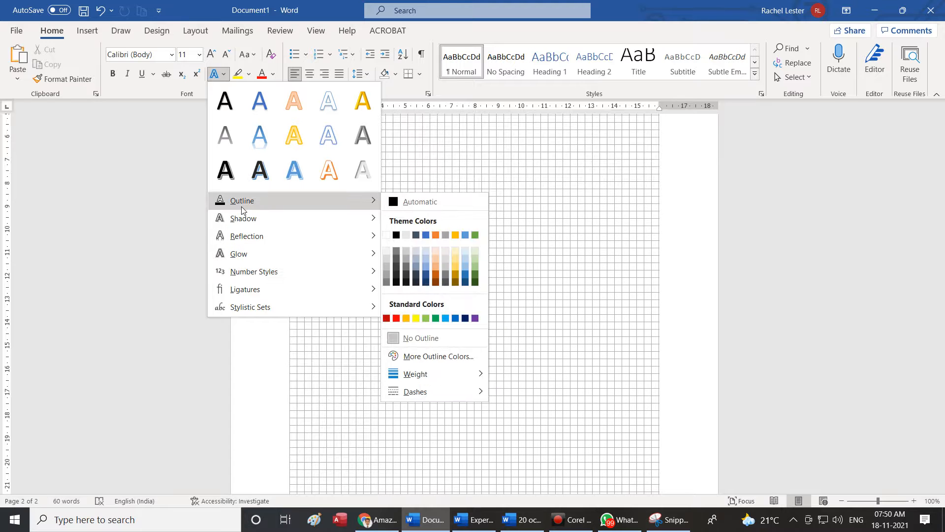
{"action": "mouse_move", "coordinate": [245, 219]}
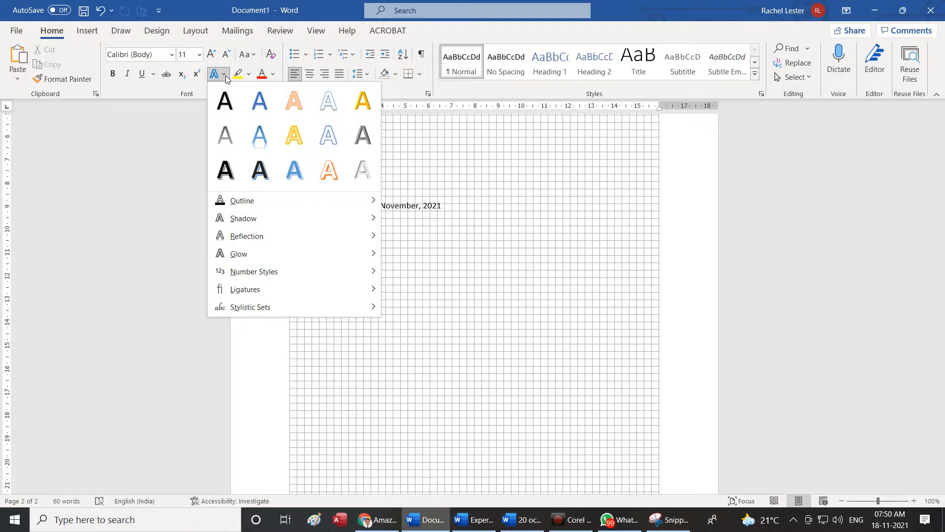
{"action": "left_click", "coordinate": [169, 146]}
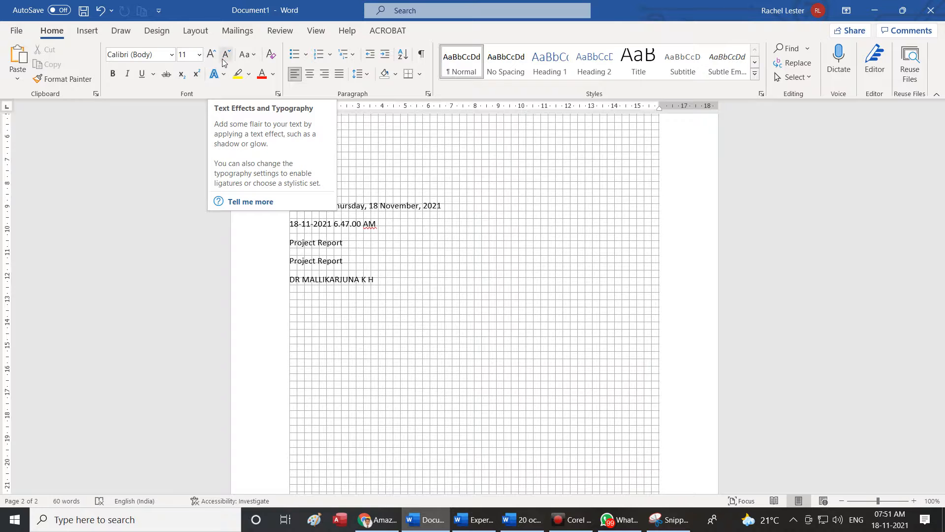
{"action": "left_click", "coordinate": [85, 33]}
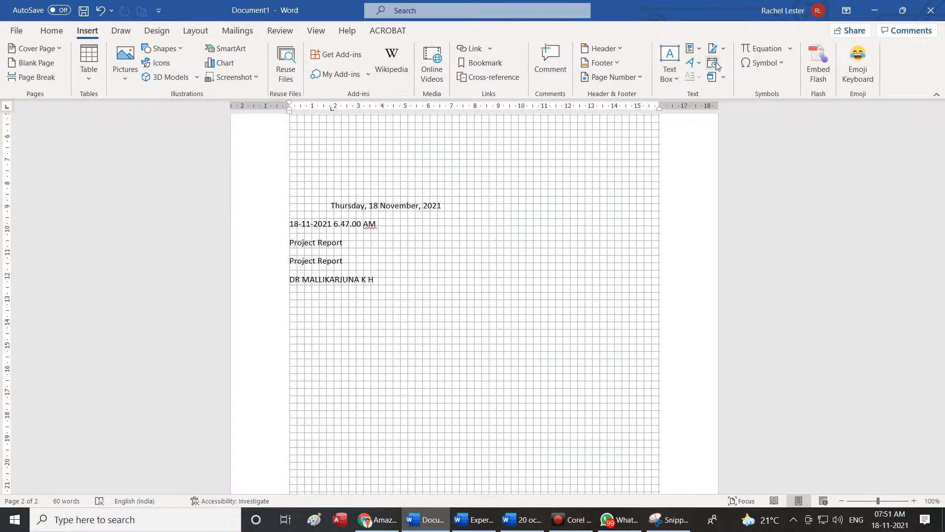
Switch to the Experience Lt document, select the entire letter text including both signature boxes, and hide the gridlines
{"action": "left_click", "coordinate": [699, 64]}
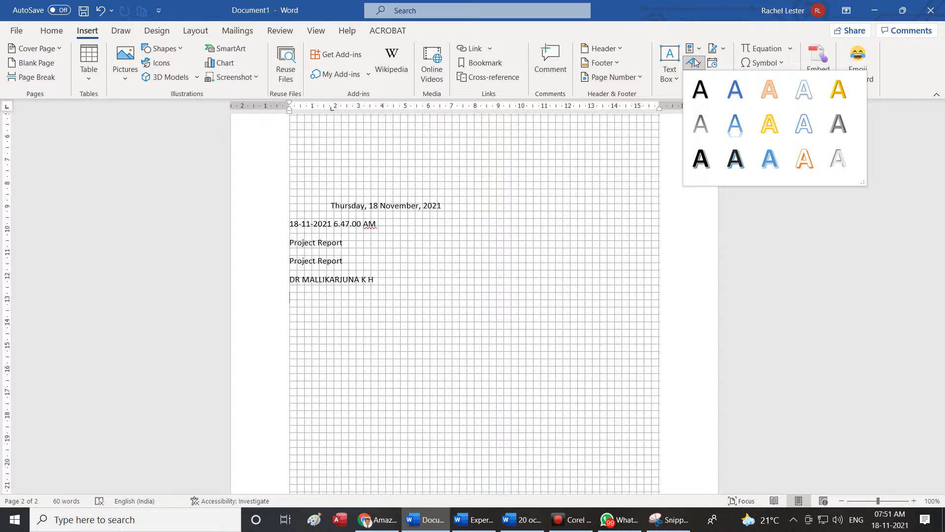
{"action": "left_click", "coordinate": [478, 521]}
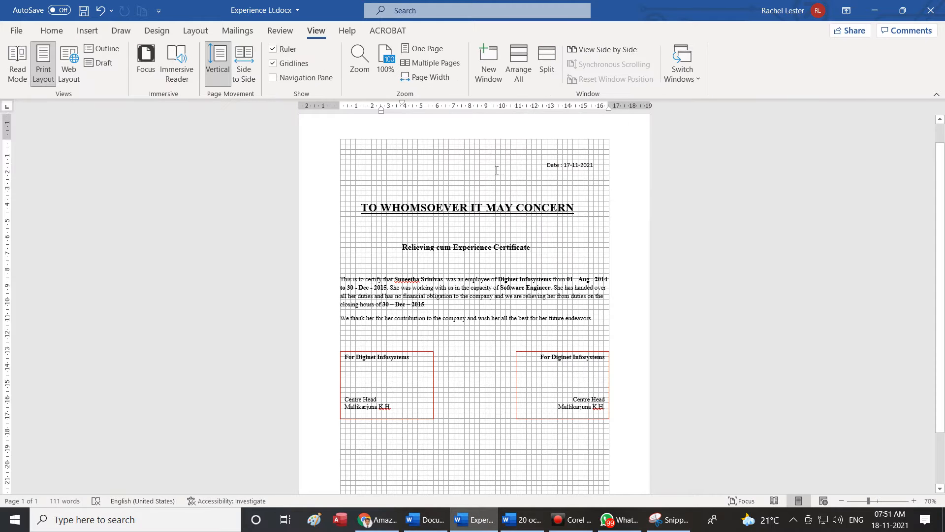
{"action": "mouse_move", "coordinate": [514, 158]}
{"action": "left_mouse_down"}
{"action": "mouse_move", "coordinate": [566, 315]}
{"action": "mouse_move", "coordinate": [592, 438]}
{"action": "left_mouse_up"}
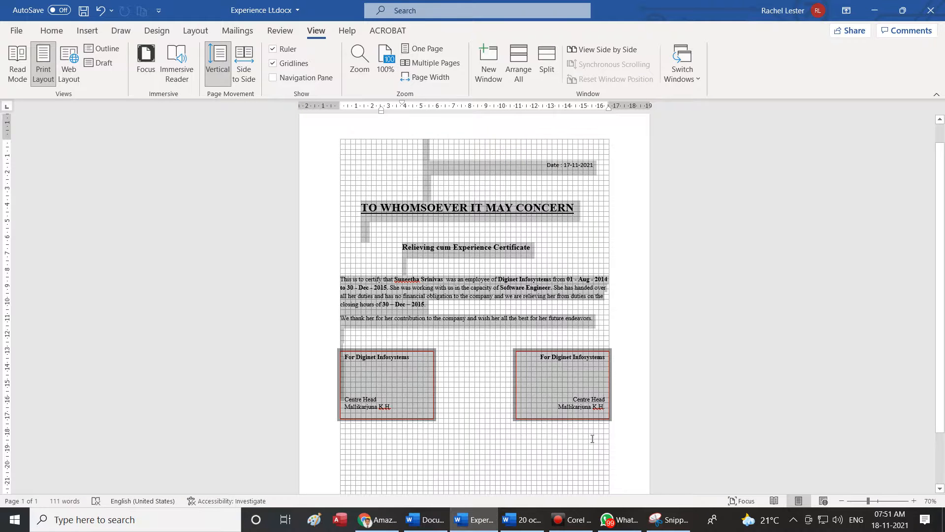
{"action": "left_click", "coordinate": [290, 65]}
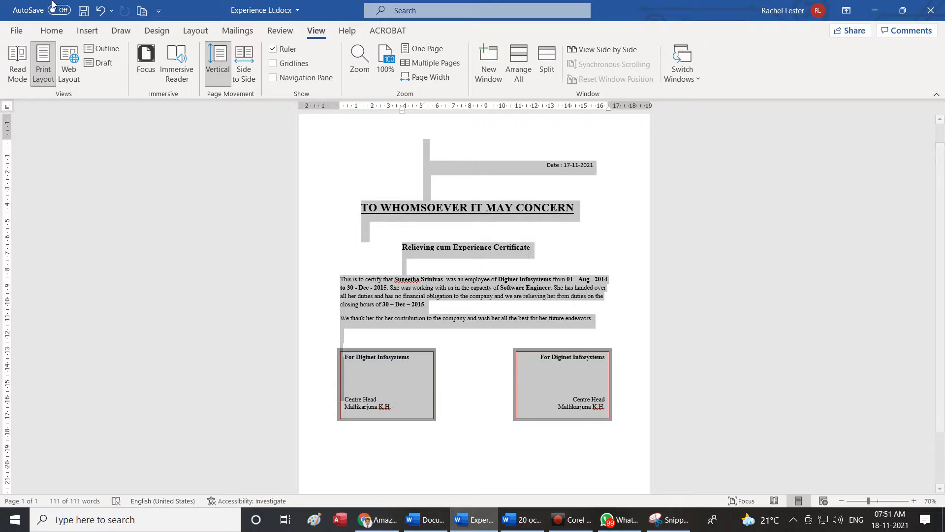
Convert the selected letter text to WordArt using the solid blue style with a hard shadow
{"action": "left_click", "coordinate": [87, 30]}
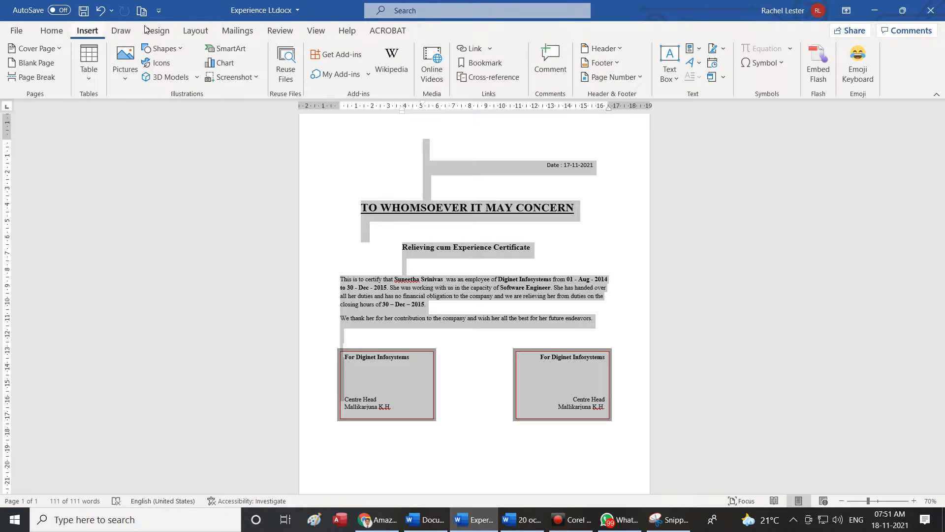
{"action": "left_click", "coordinate": [694, 64]}
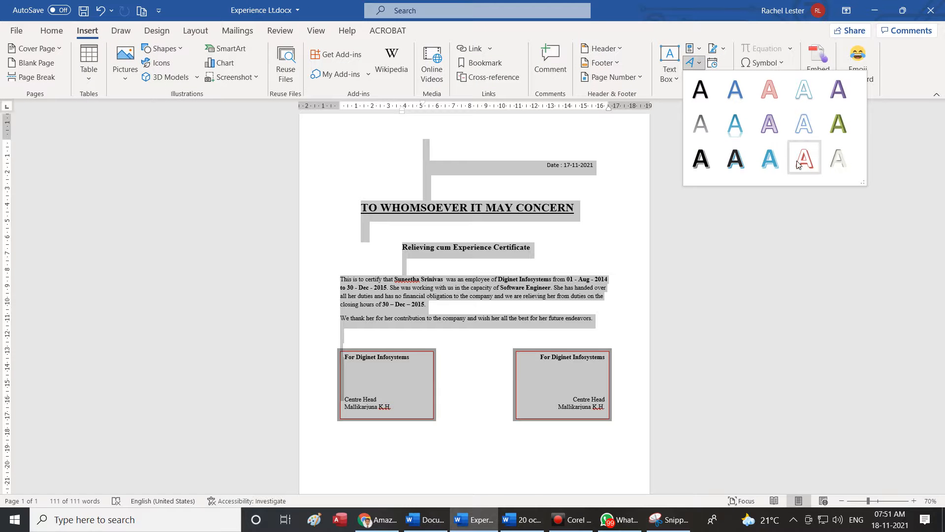
{"action": "left_click", "coordinate": [770, 160]}
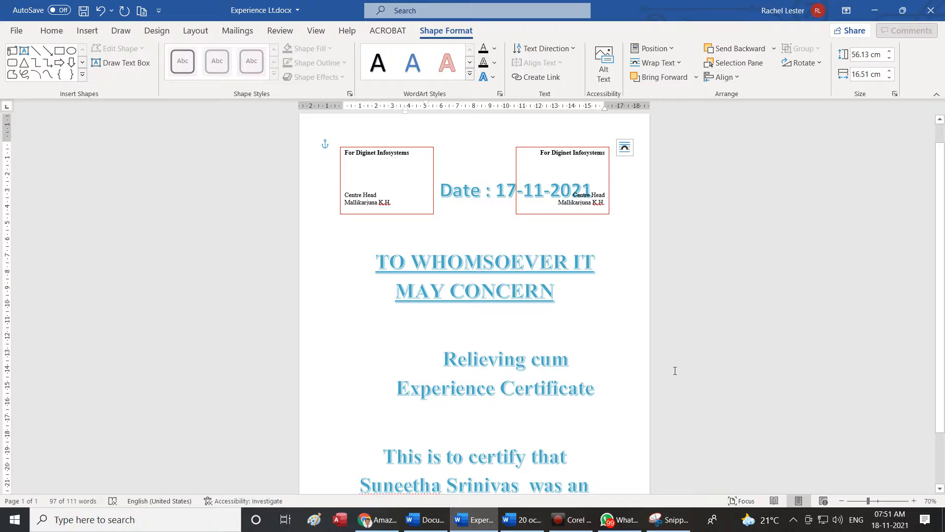
{"action": "scroll", "coordinate": [574, 342], "scroll_direction": "down", "scroll_amount": 2}
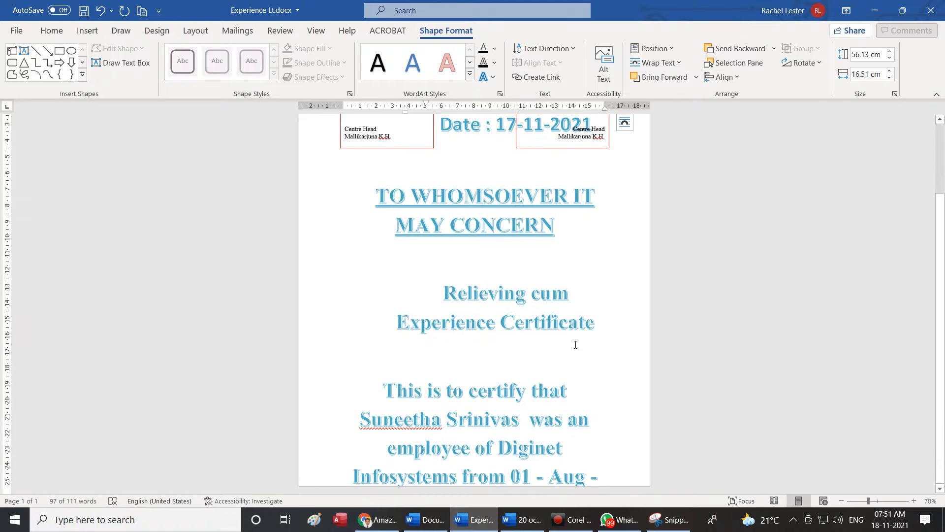
{"action": "scroll", "coordinate": [573, 341], "scroll_direction": "up", "scroll_amount": 3}
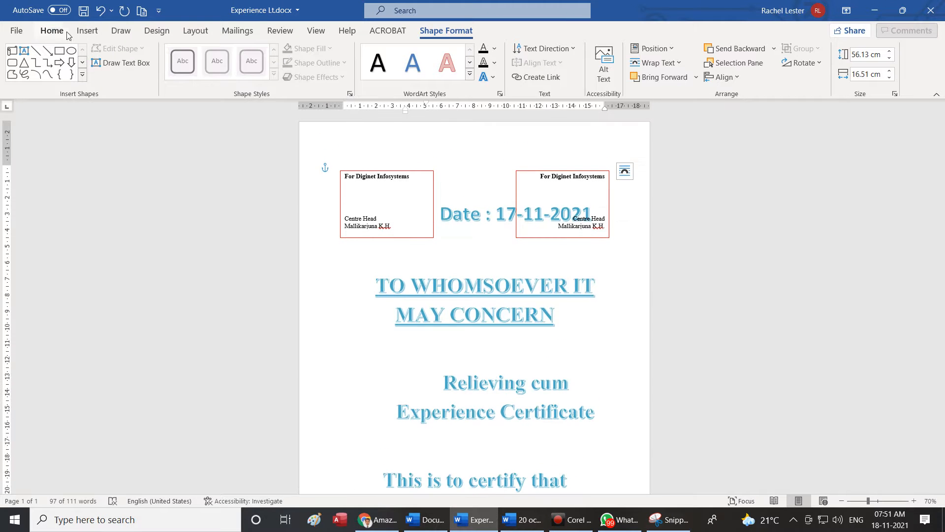
Shrink the WordArt letter text gradually to 14 pt so that it fits on the page
{"action": "left_click", "coordinate": [52, 31]}
{"action": "left_click", "coordinate": [226, 54]}
{"action": "left_click", "coordinate": [225, 54]}
{"action": "left_click", "coordinate": [226, 54]}
{"action": "left_click", "coordinate": [226, 54]}
{"action": "left_click", "coordinate": [226, 54]}
{"action": "left_click", "coordinate": [226, 54]}
{"action": "left_click", "coordinate": [226, 54]}
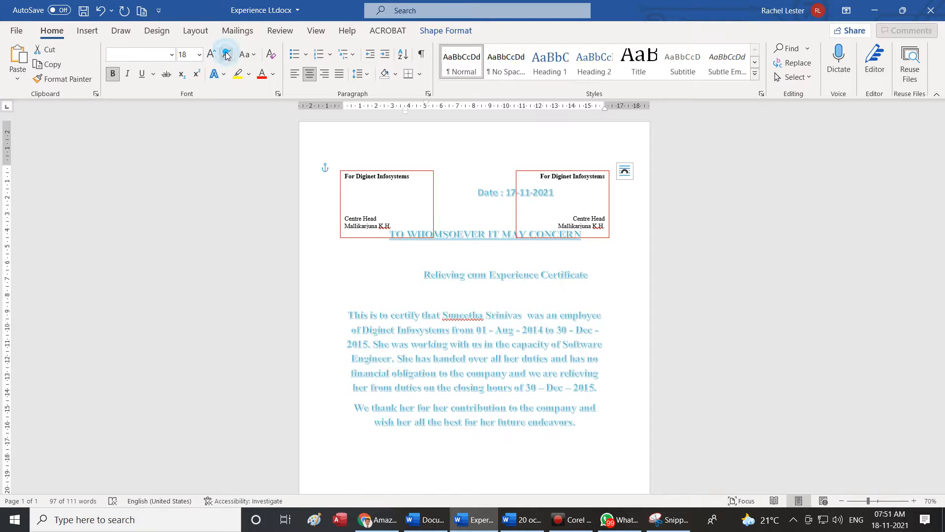
{"action": "left_click", "coordinate": [226, 54]}
{"action": "left_click", "coordinate": [226, 54]}
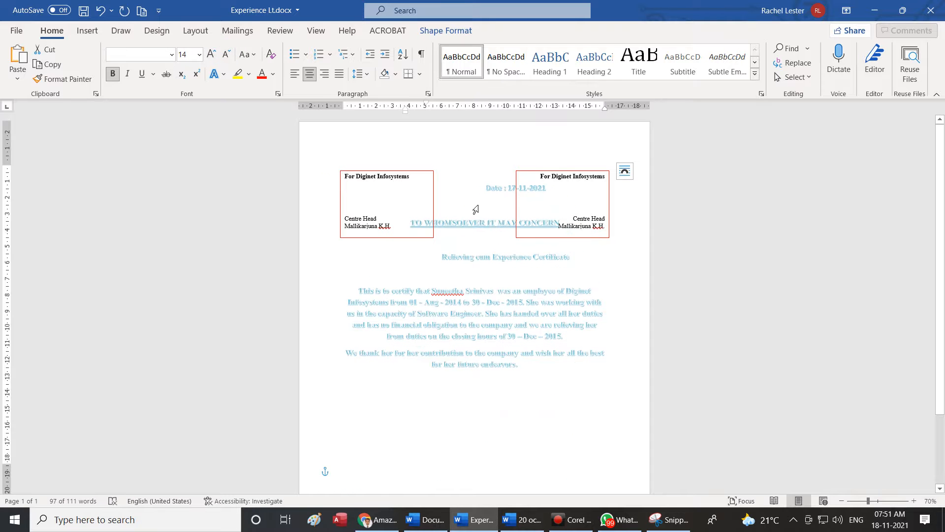
Move the right and left signature boxes down below the closing line of the WordArt letter
{"action": "left_click_drag", "start_coordinate": [486, 189], "coordinate": [574, 371]}
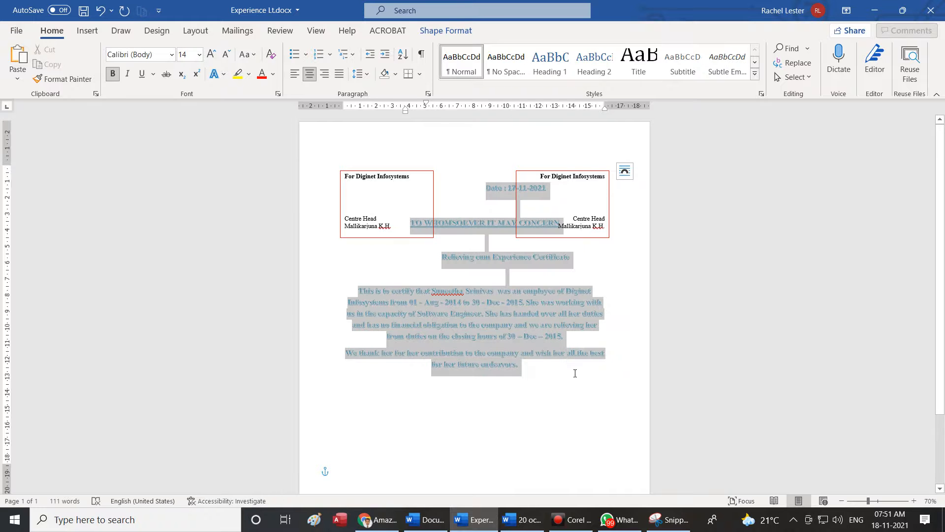
{"action": "left_click", "coordinate": [575, 169]}
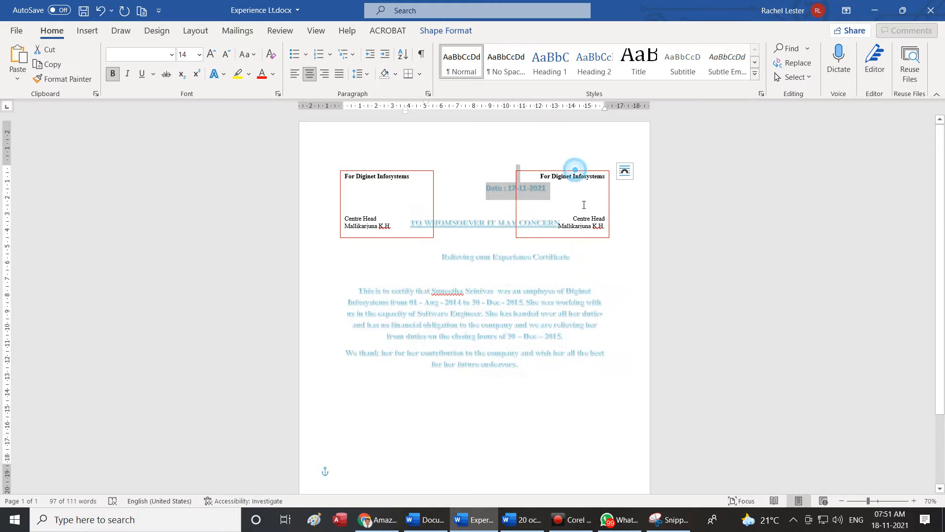
{"action": "left_click", "coordinate": [564, 167]}
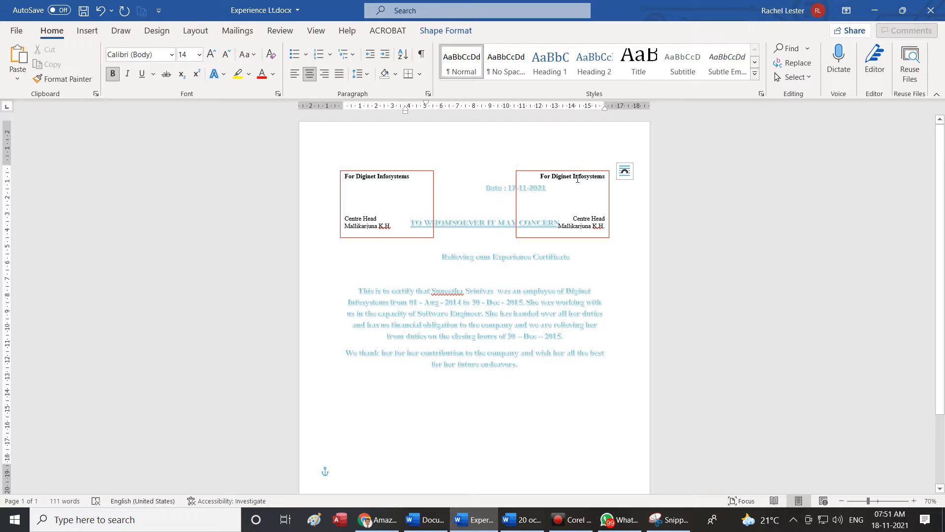
{"action": "left_click", "coordinate": [572, 172]}
{"action": "left_click_drag", "start_coordinate": [573, 172], "coordinate": [583, 398]}
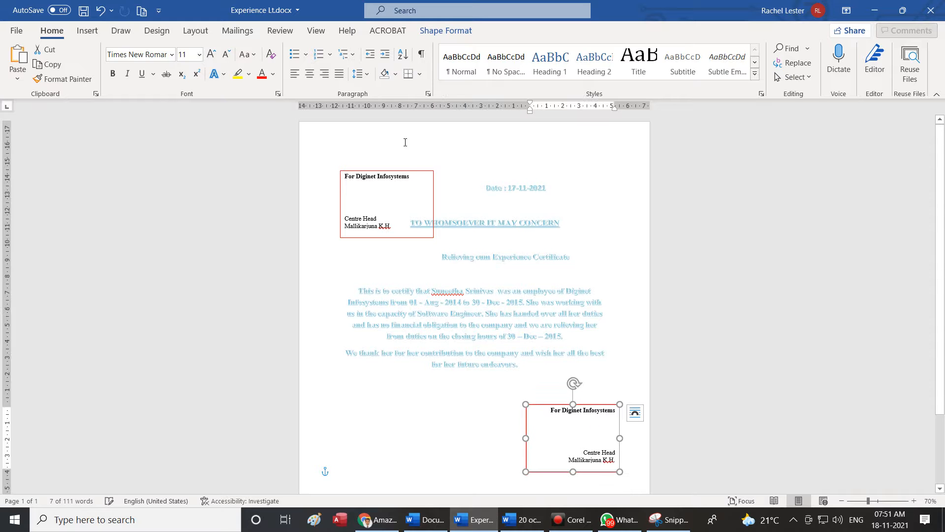
{"action": "left_click", "coordinate": [409, 175]}
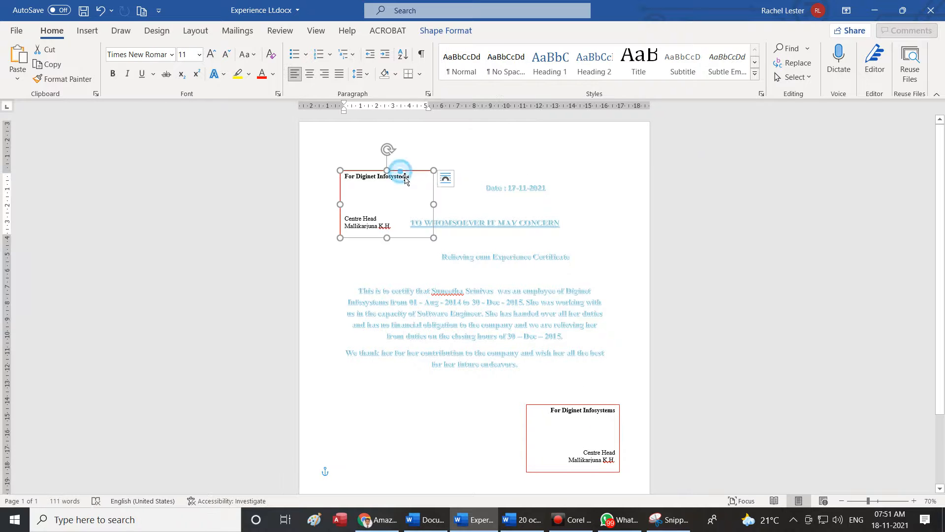
{"action": "left_click_drag", "start_coordinate": [408, 180], "coordinate": [402, 414]}
Select all the text inside the blue WordArt letter and insert it as WordArt in the black style with a blue shadow
{"action": "left_click", "coordinate": [512, 260]}
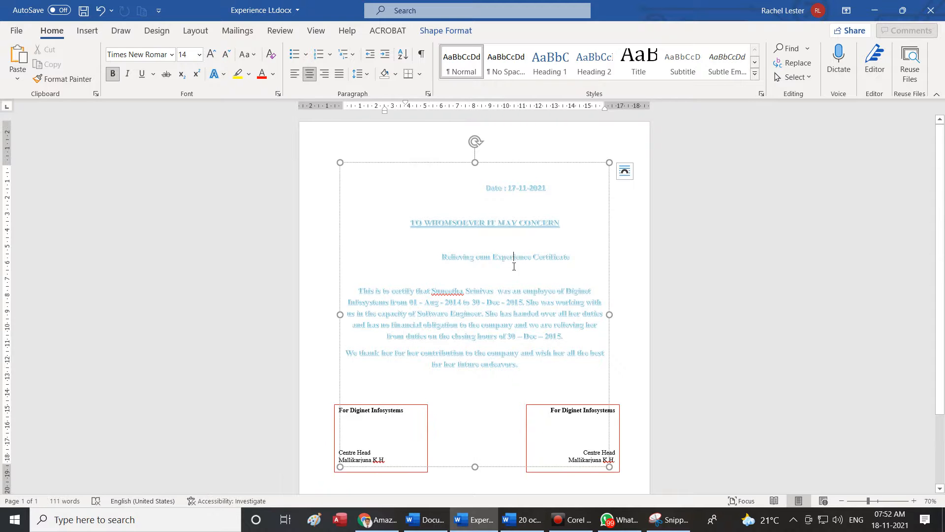
{"action": "left_click", "coordinate": [413, 234]}
{"action": "left_click_drag", "start_coordinate": [492, 193], "coordinate": [518, 359]}
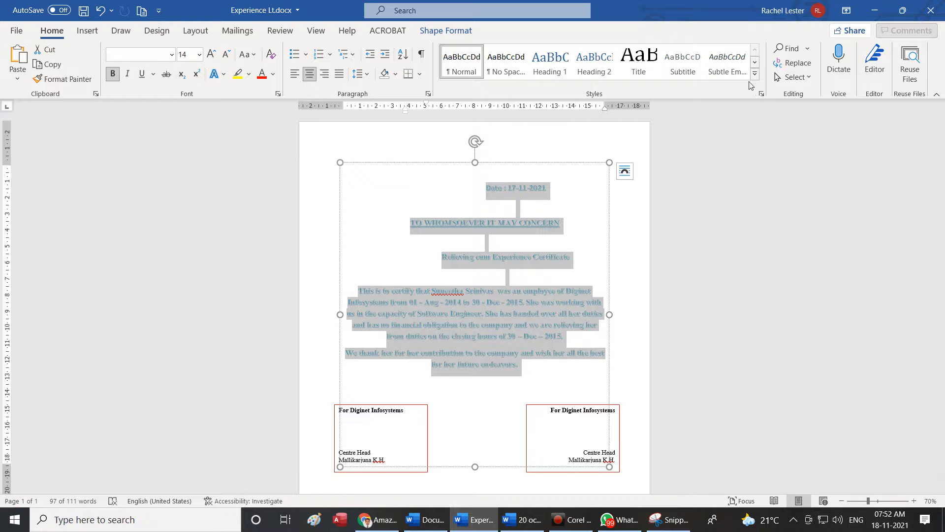
{"action": "left_click", "coordinate": [87, 30]}
{"action": "left_click", "coordinate": [692, 62]}
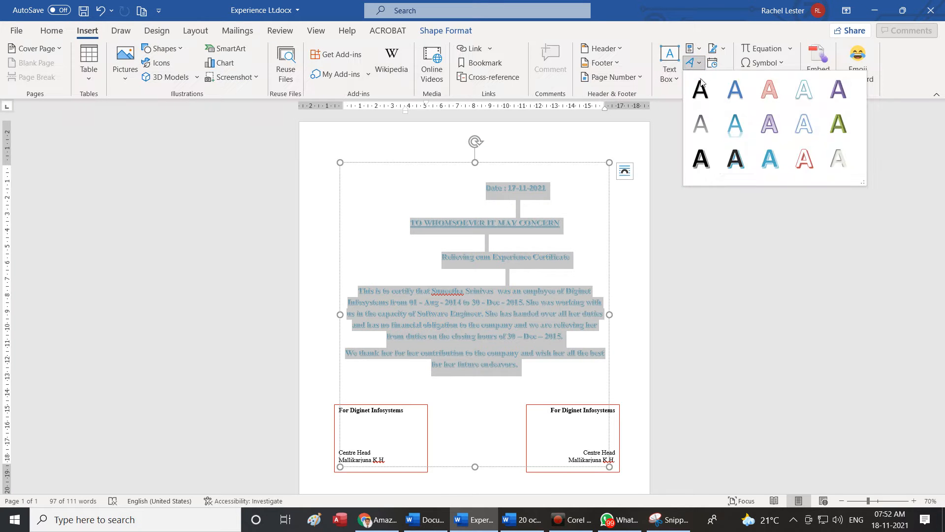
{"action": "left_click", "coordinate": [734, 158]}
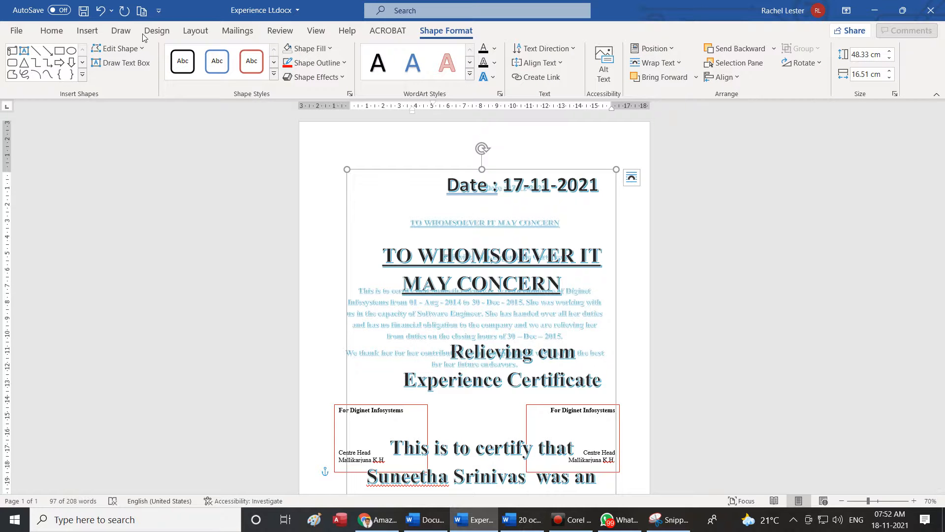
Insert another WordArt version of the letter in the white style with a red outline
{"action": "left_click", "coordinate": [87, 30]}
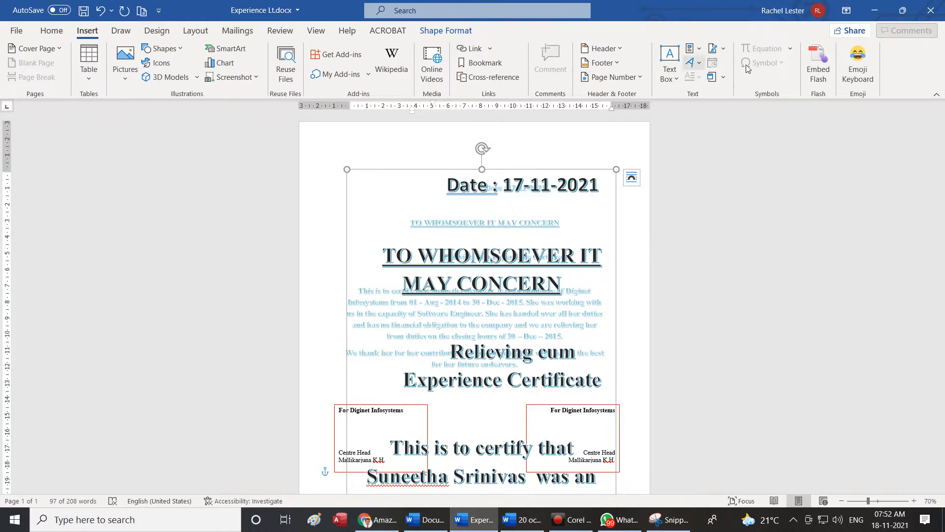
{"action": "left_click", "coordinate": [690, 68]}
{"action": "left_click", "coordinate": [798, 158]}
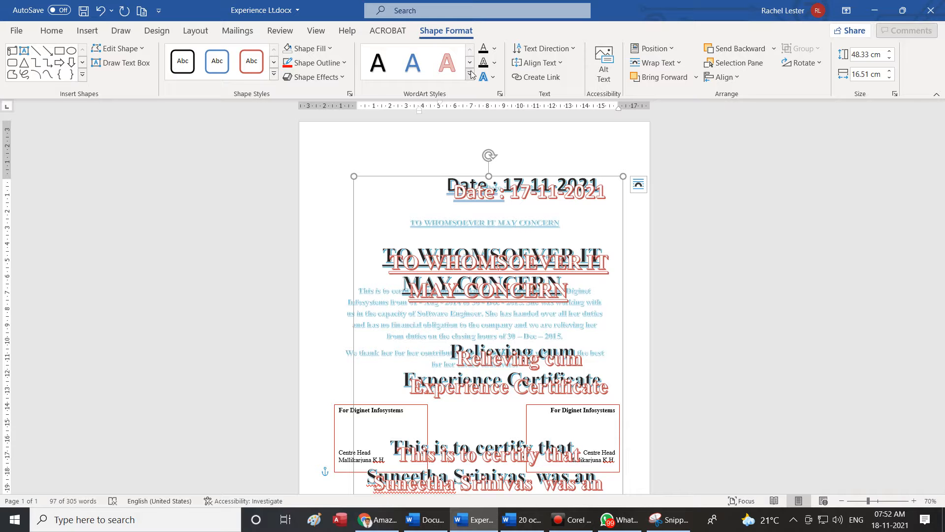
Open the text effects formatting options for the red WordArt and examine the WordArt styles and Text Fill colours
{"action": "left_click", "coordinate": [500, 94]}
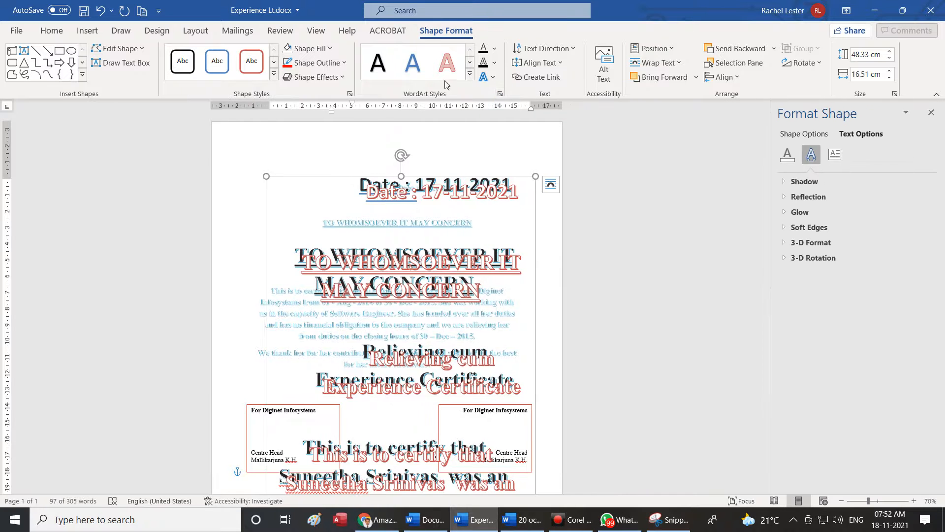
{"action": "left_click", "coordinate": [470, 75]}
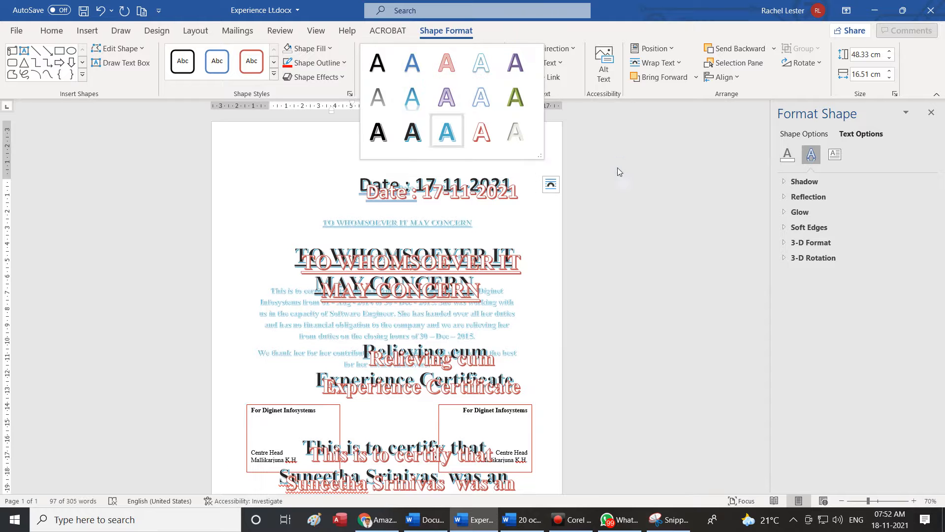
{"action": "left_click", "coordinate": [603, 159]}
{"action": "left_click", "coordinate": [495, 49]}
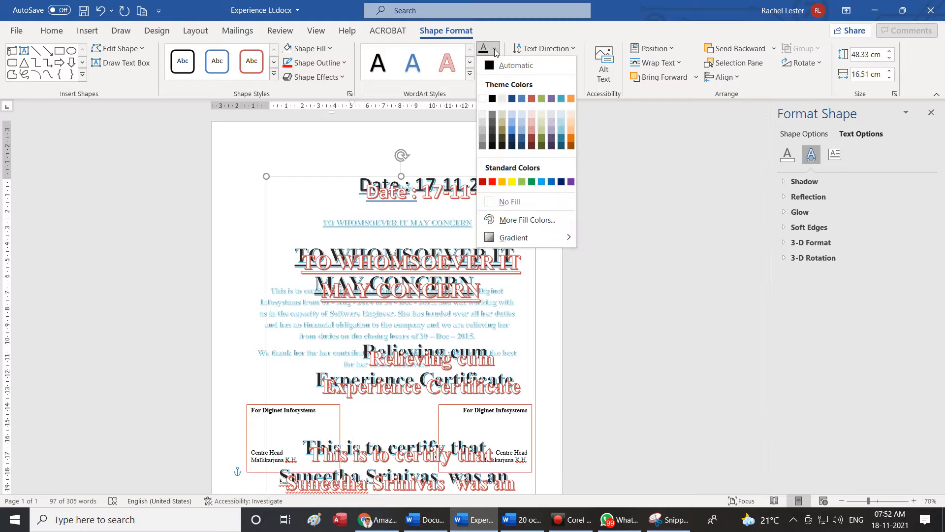
{"action": "left_click", "coordinate": [680, 189]}
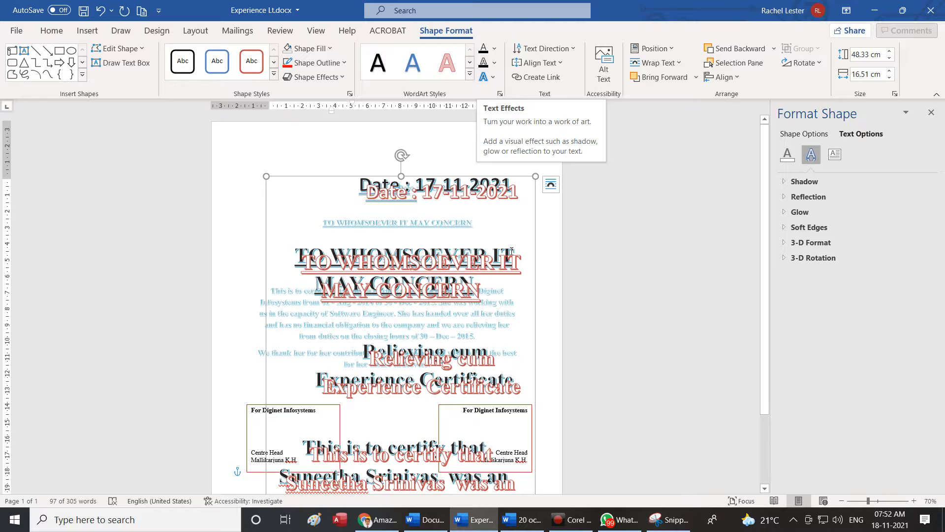
{"action": "left_click", "coordinate": [494, 261]}
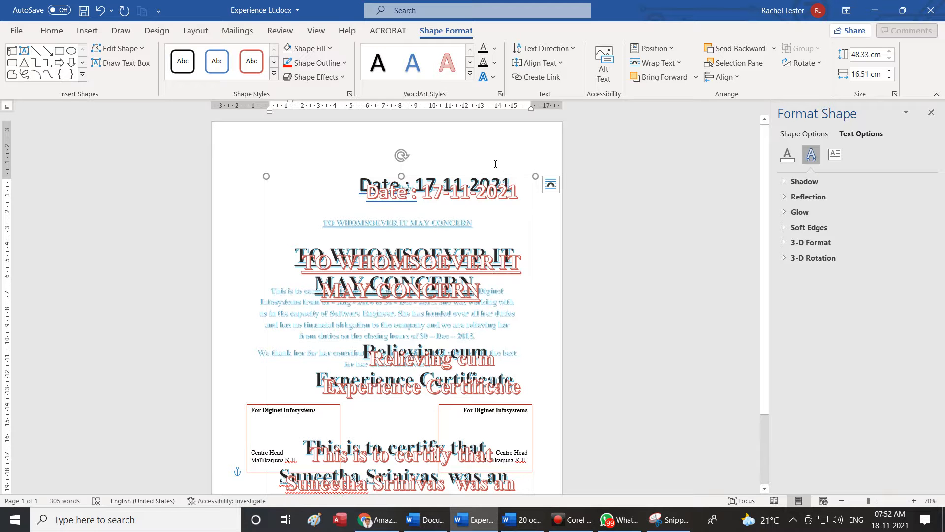
Undo the WordArt insertions, text resizing and signature box moves to restore the plain black letter
{"action": "key", "text": "ctrl+z"}
{"action": "key", "text": "ctrl+z"}
{"action": "key", "text": "ctrl+z"}
{"action": "key", "text": "ctrl+z"}
{"action": "key", "text": "ctrl+z"}
{"action": "key", "text": "ctrl+z"}
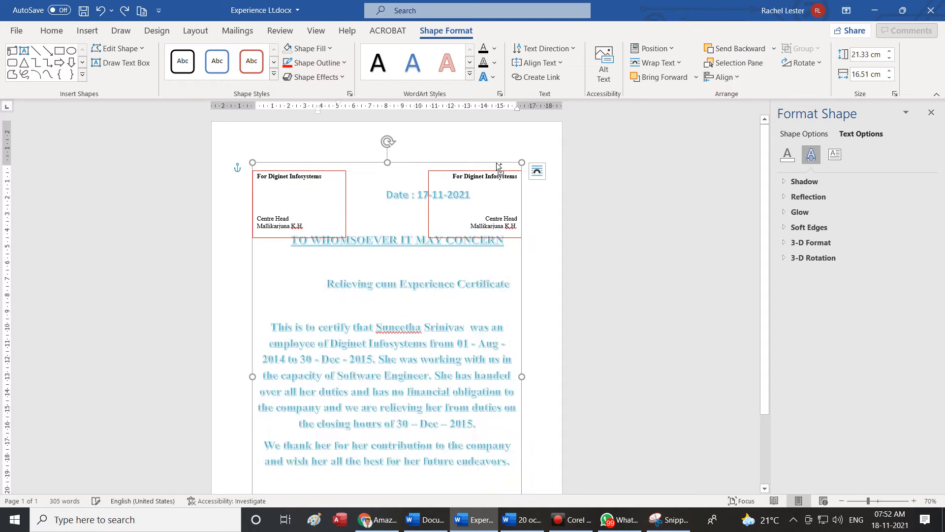
{"action": "key", "text": "ctrl+a"}
{"action": "key", "text": "ctrl+z"}
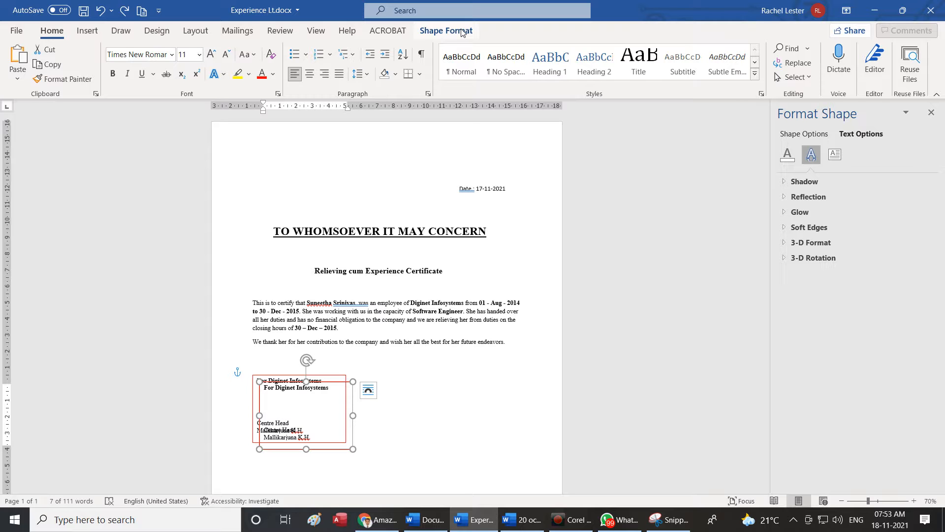
Examine the Text Fill and Text Outline options available for the selected signature box
{"action": "left_click", "coordinate": [461, 33]}
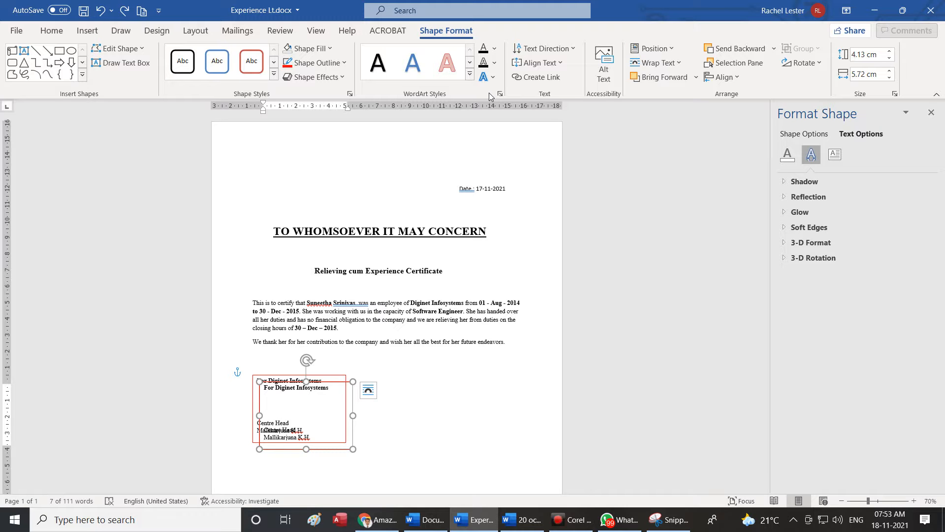
{"action": "left_click", "coordinate": [495, 49]}
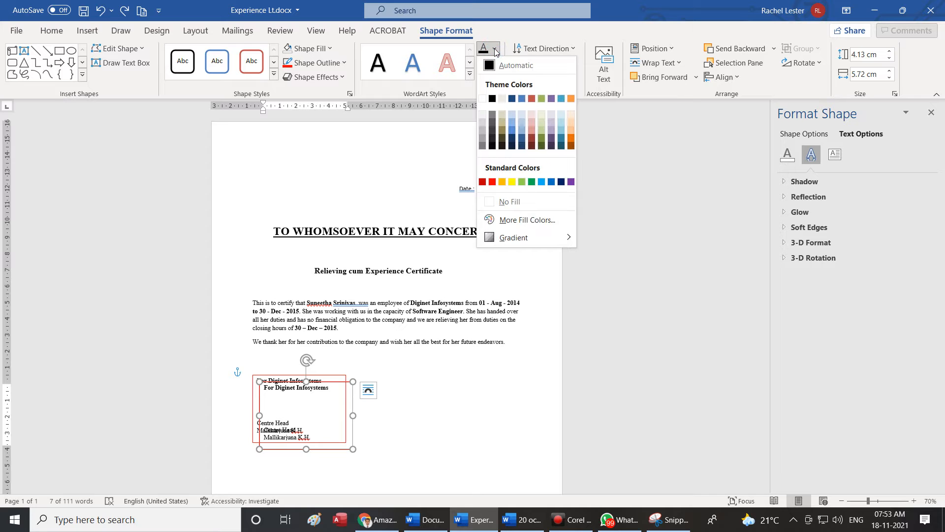
{"action": "left_click", "coordinate": [495, 50]}
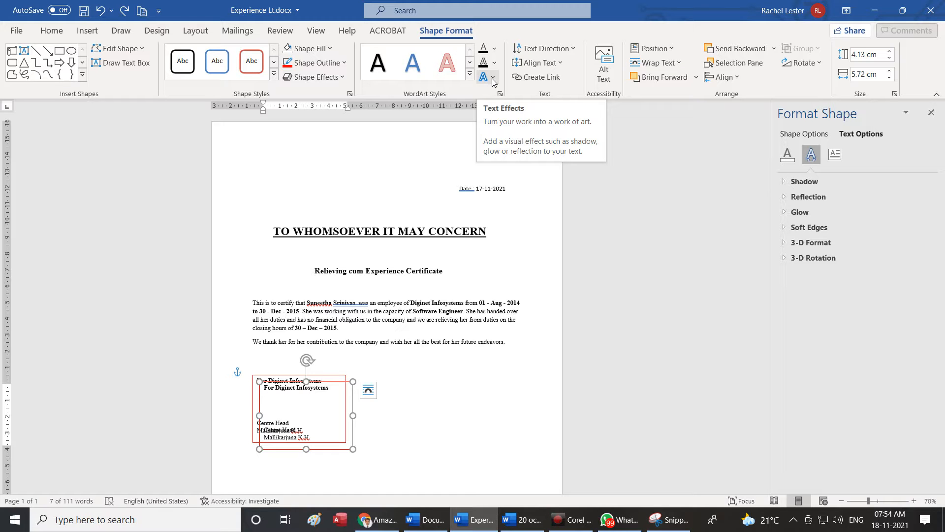
{"action": "left_click", "coordinate": [493, 51]}
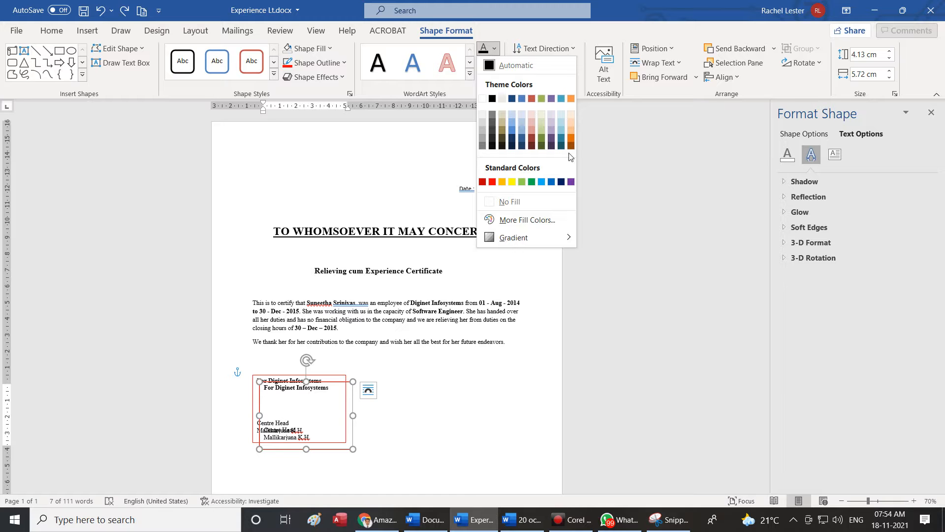
{"action": "left_click", "coordinate": [430, 158]}
{"action": "left_click", "coordinate": [495, 63]}
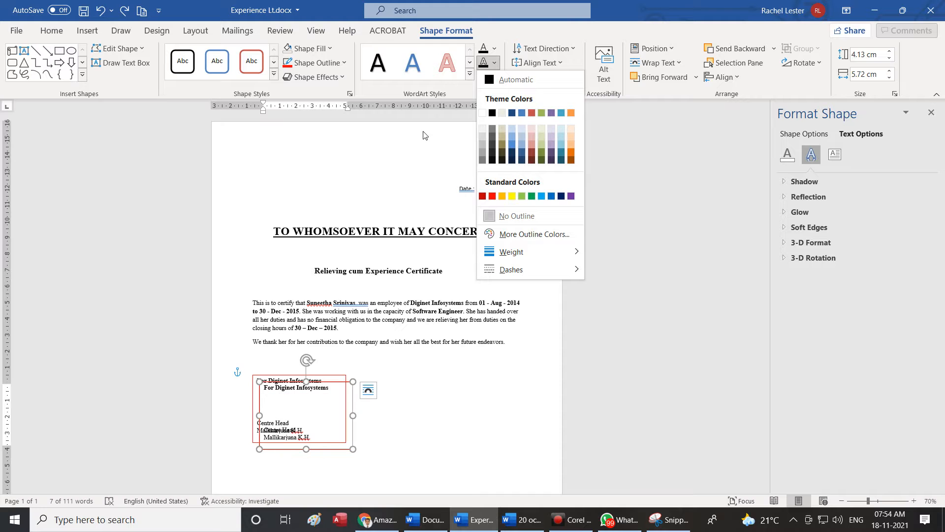
{"action": "left_click", "coordinate": [373, 144]}
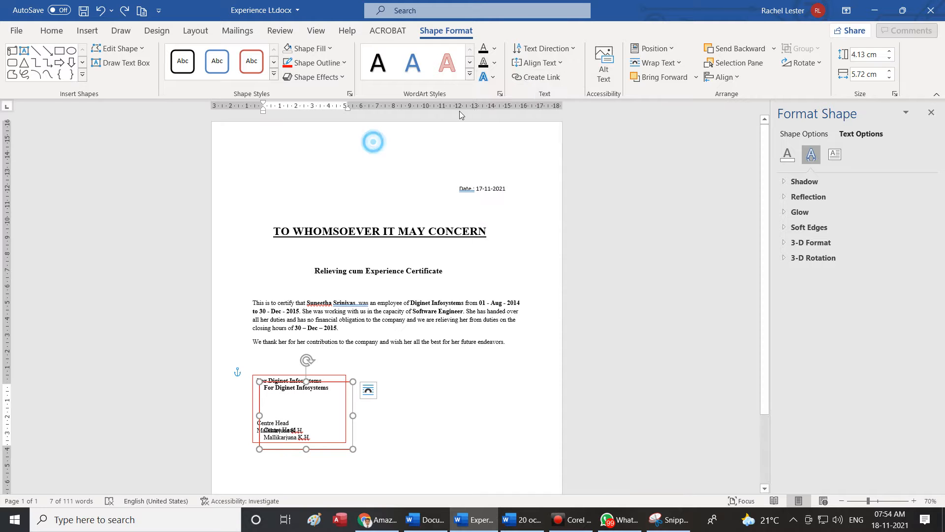
Examine the Shadow, Reflection, Glow, Bevel, 3-D Rotation and Transform text effect choices for the selected signature box
{"action": "left_click", "coordinate": [495, 78]}
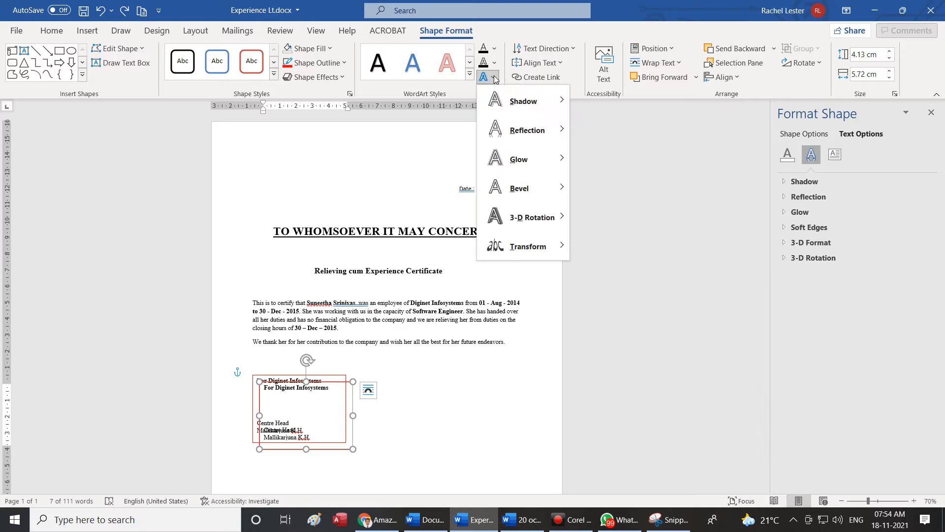
{"action": "mouse_move", "coordinate": [538, 164]}
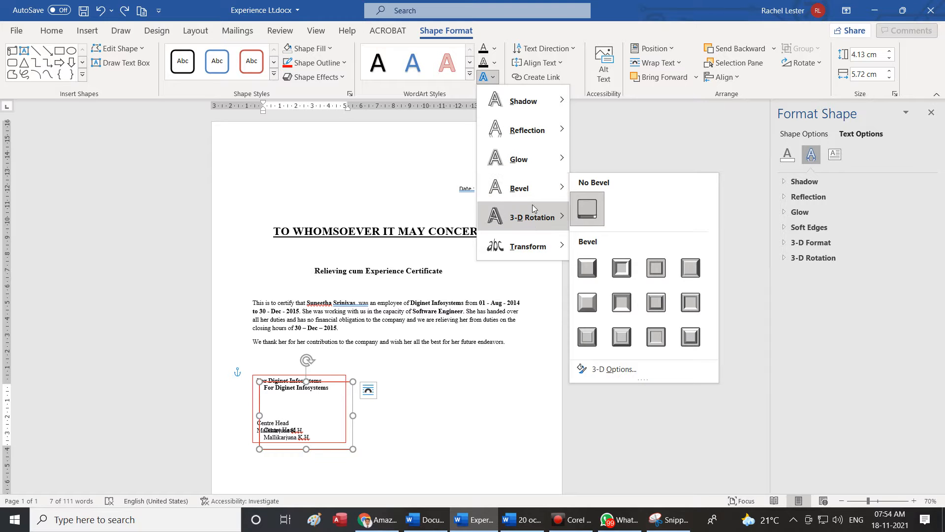
{"action": "mouse_move", "coordinate": [526, 253]}
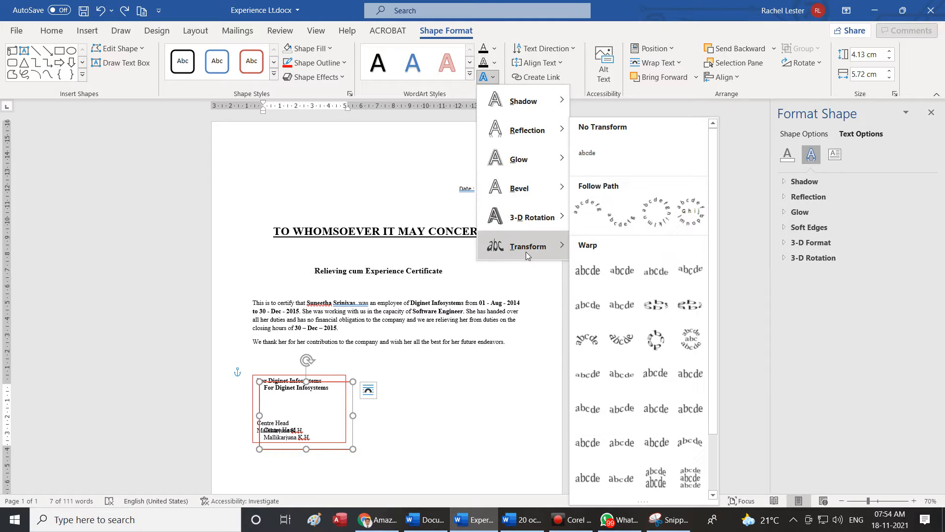
{"action": "mouse_move", "coordinate": [539, 101]}
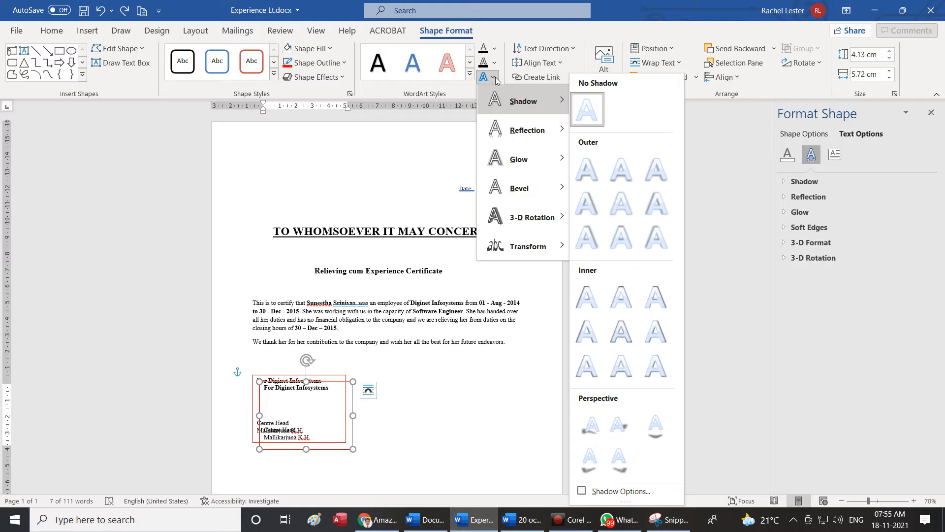
{"action": "left_click", "coordinate": [402, 161]}
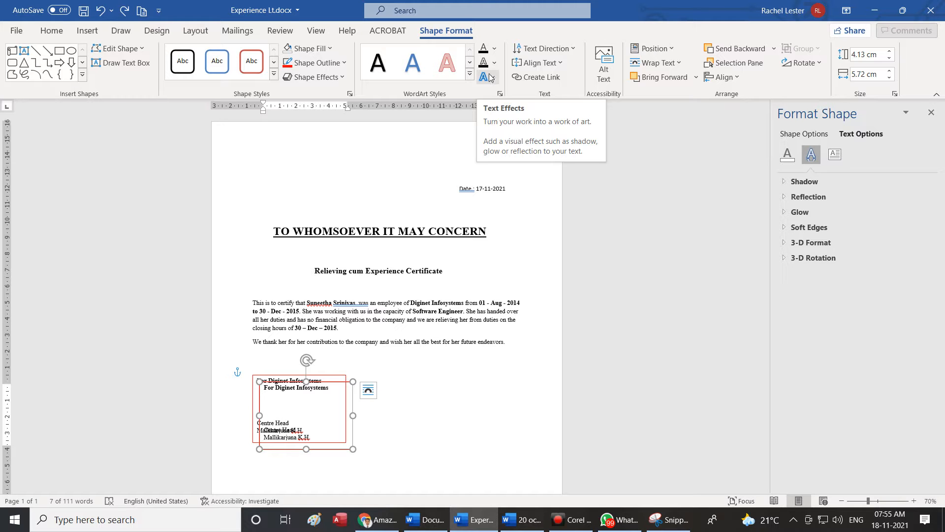
{"action": "left_click", "coordinate": [491, 78]}
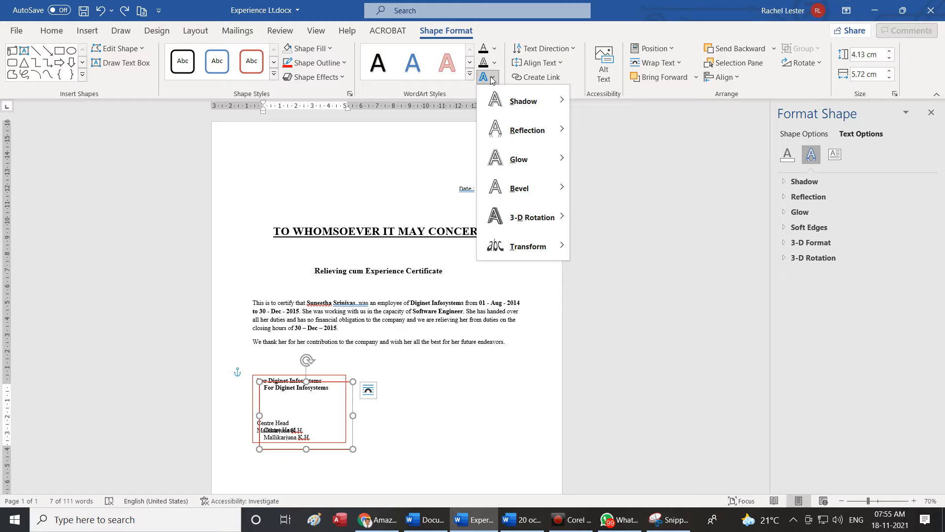
{"action": "mouse_move", "coordinate": [531, 106]}
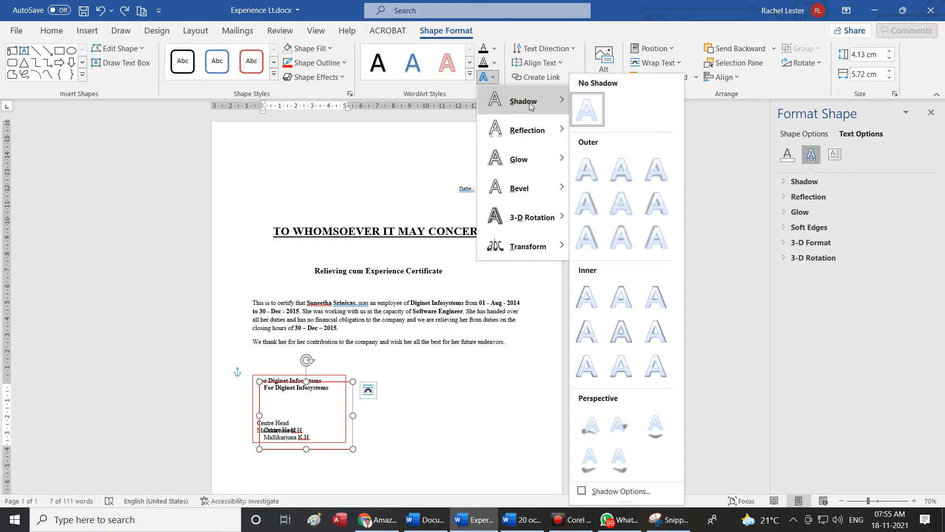
{"action": "mouse_move", "coordinate": [523, 129]}
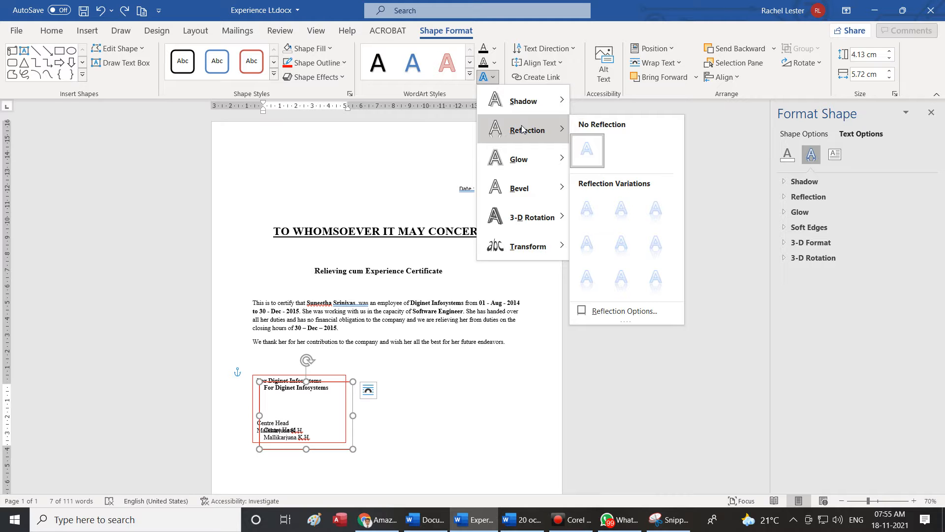
{"action": "mouse_move", "coordinate": [512, 160]}
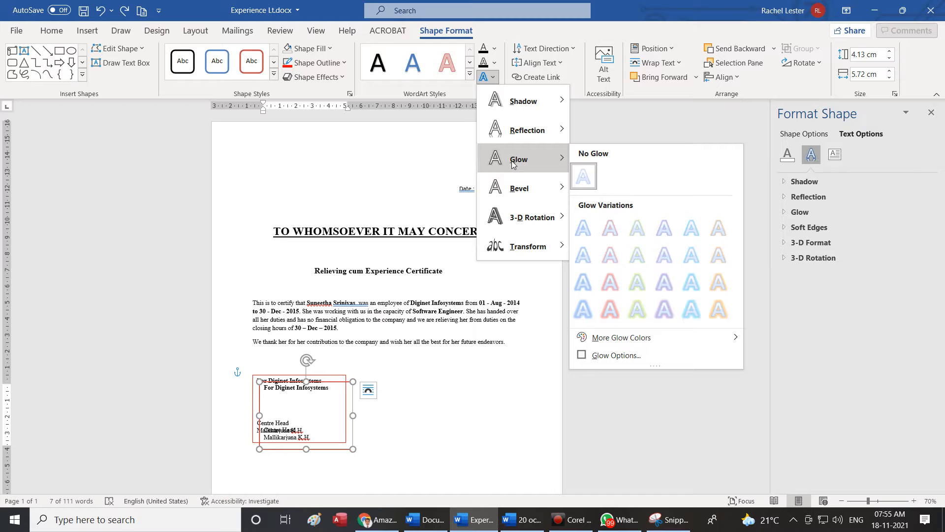
{"action": "mouse_move", "coordinate": [512, 187]}
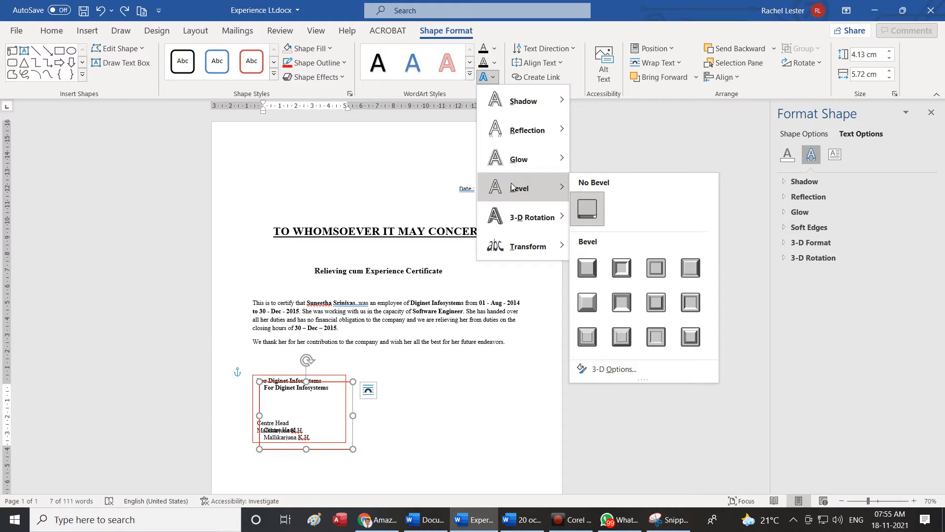
{"action": "mouse_move", "coordinate": [514, 219]}
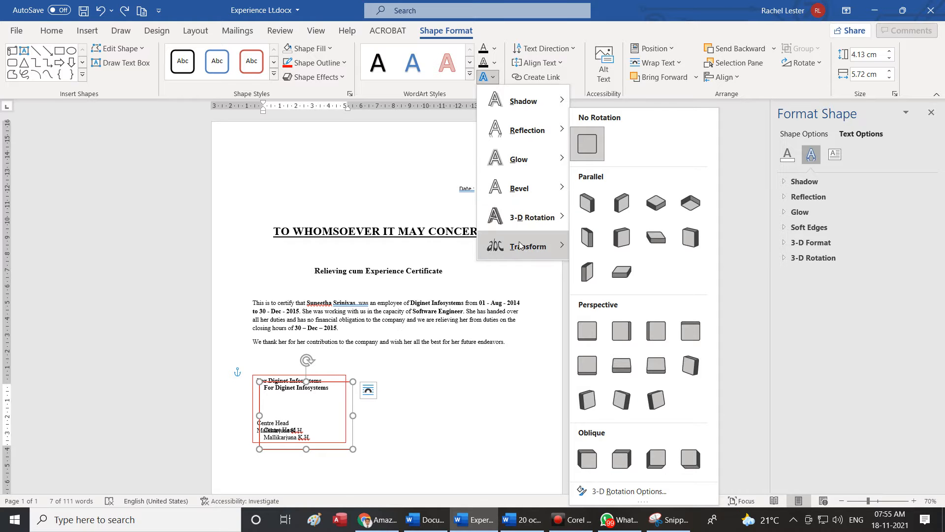
{"action": "mouse_move", "coordinate": [520, 246]}
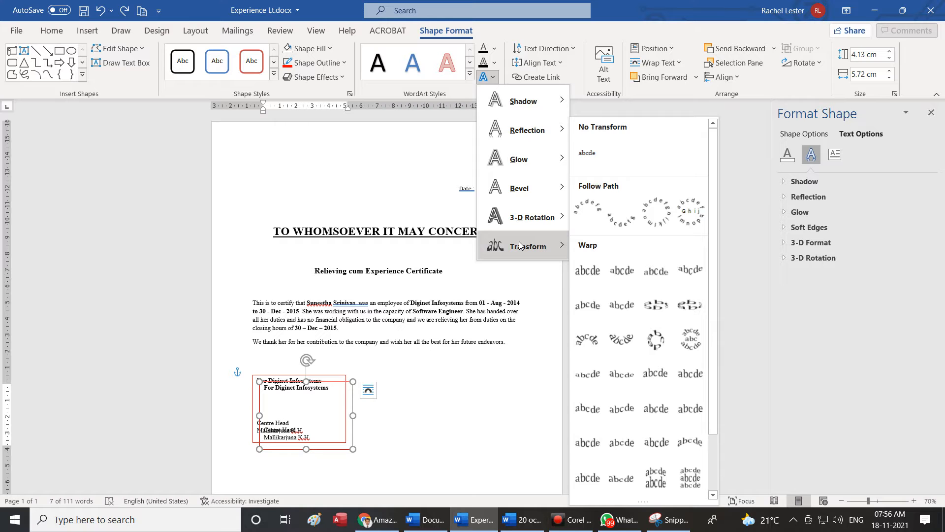
{"action": "left_click", "coordinate": [487, 392]}
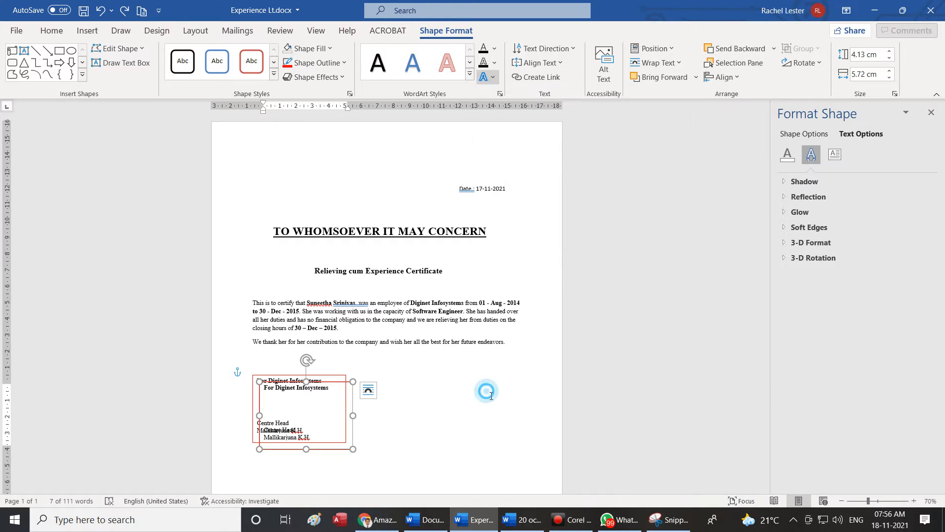
Convert the heading "TO WHOMSOEVER IT MAY CONCERN" into WordArt in the style with a red outline
{"action": "triple_click", "coordinate": [494, 236]}
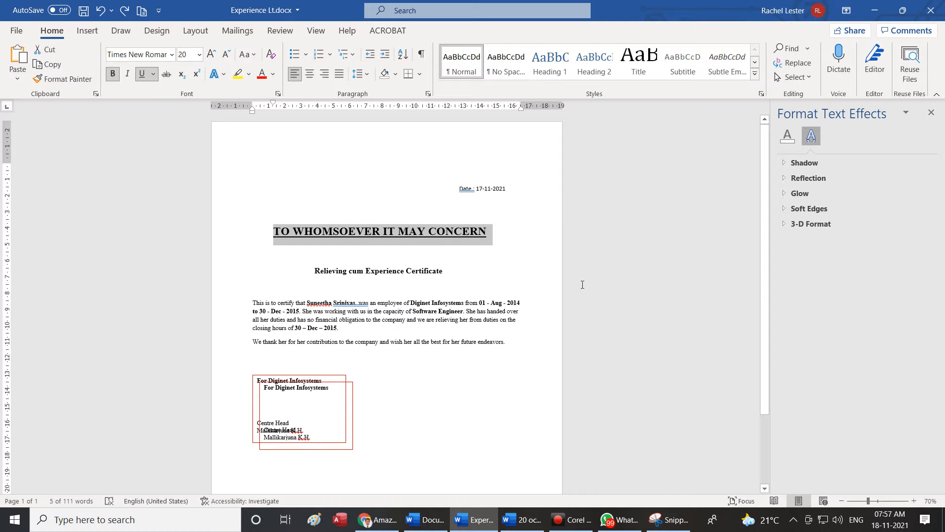
{"action": "left_click", "coordinate": [96, 31]}
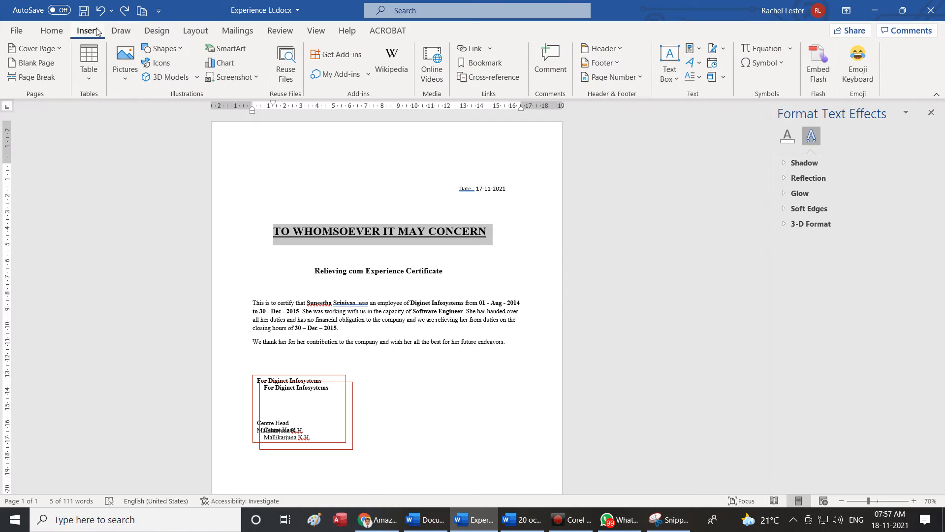
{"action": "left_click", "coordinate": [690, 62]}
{"action": "left_click", "coordinate": [766, 92]}
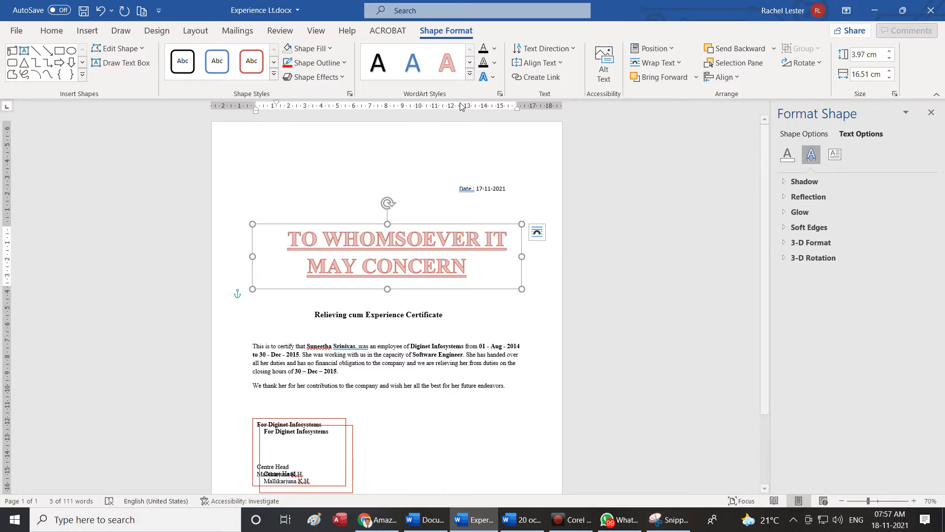
Transform the heading WordArt to the circular Follow Path shape and enlarge its height to about 10.25 cm
{"action": "left_click", "coordinate": [493, 77]}
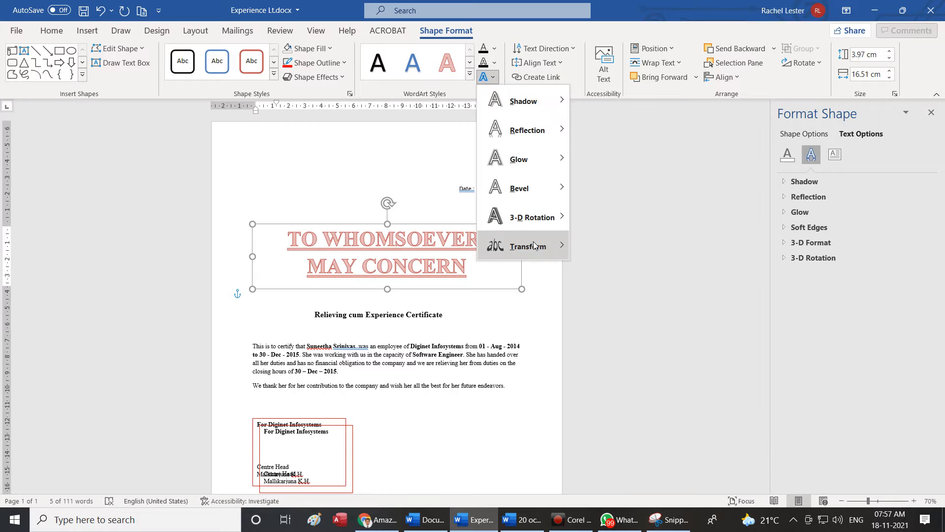
{"action": "mouse_move", "coordinate": [534, 244]}
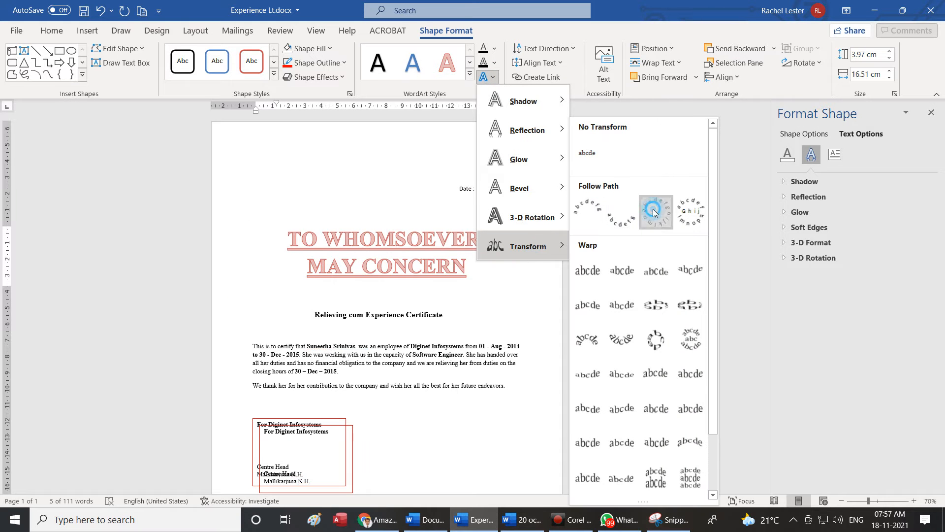
{"action": "left_click", "coordinate": [656, 213]}
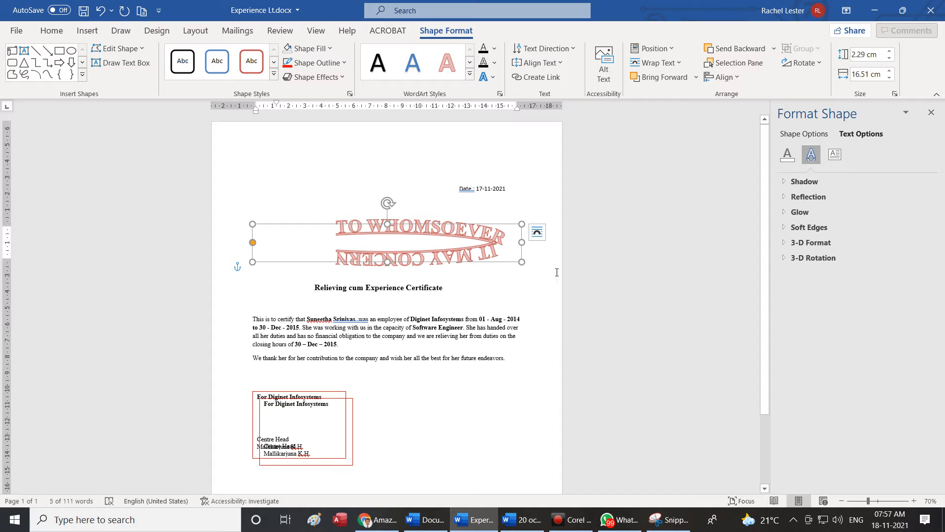
{"action": "left_click_drag", "start_coordinate": [388, 262], "coordinate": [392, 402]}
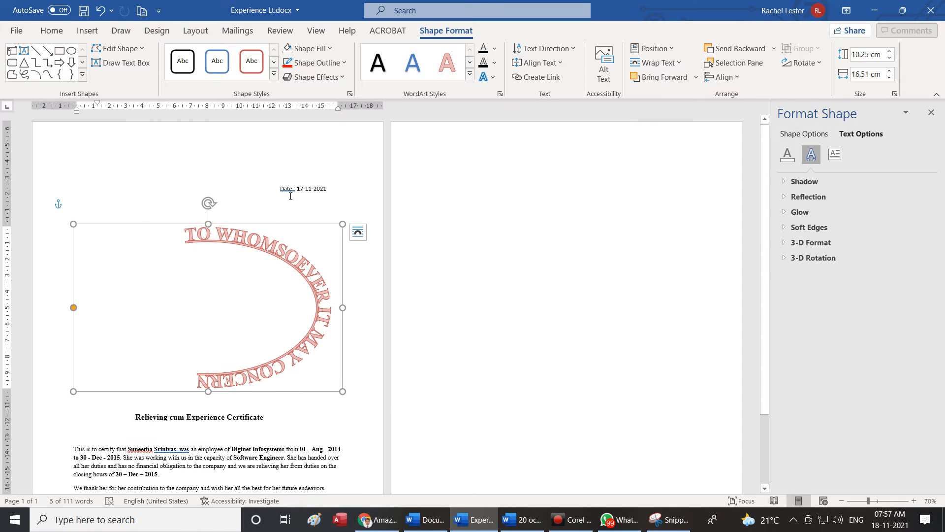
Delete the date line above the WordArt and all letter text and signature boxes below it
{"action": "left_click_drag", "start_coordinate": [278, 189], "coordinate": [335, 189]}
{"action": "key", "text": "Delete"}
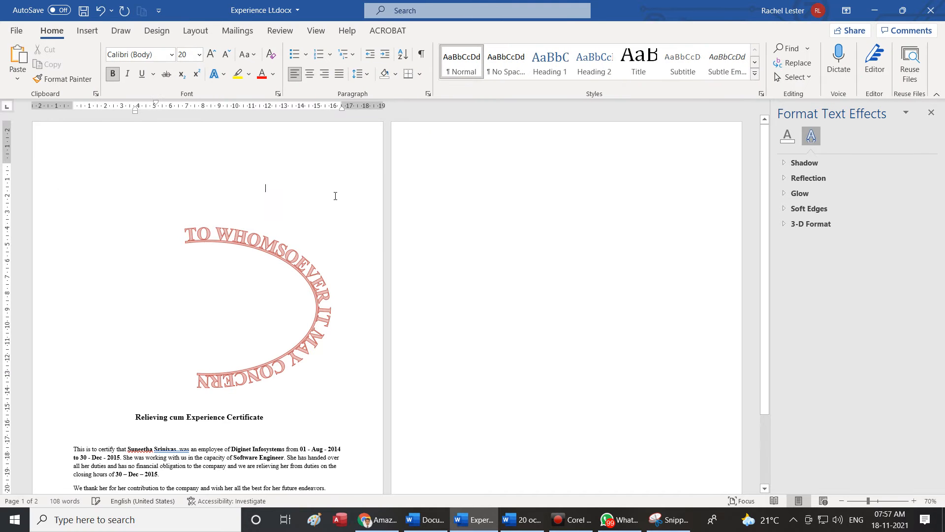
{"action": "mouse_move", "coordinate": [135, 347]}
{"action": "left_mouse_down"}
{"action": "mouse_move", "coordinate": [211, 438]}
{"action": "mouse_move", "coordinate": [226, 475]}
{"action": "left_mouse_up"}
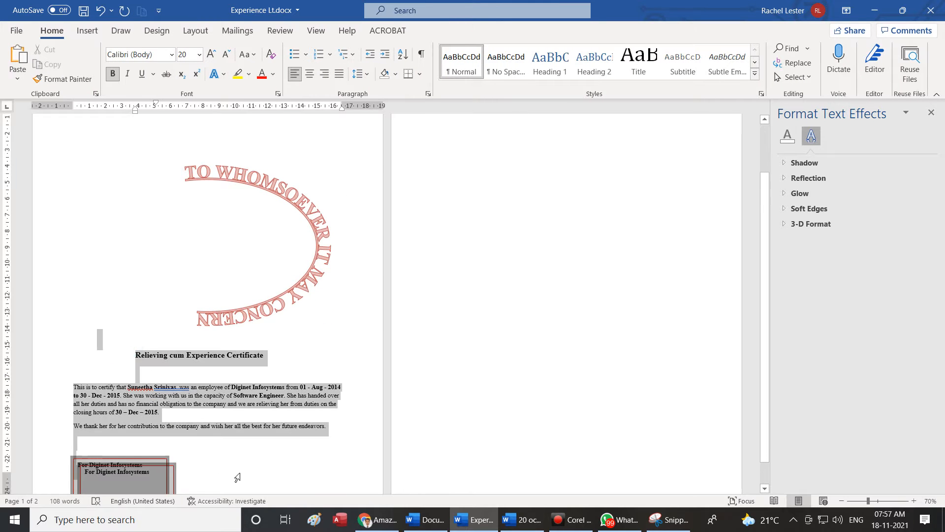
{"action": "key", "text": "Delete"}
Duplicate the curved WordArt heading and move the copy away from the original so both can be seen separately
{"action": "left_click", "coordinate": [418, 170]}
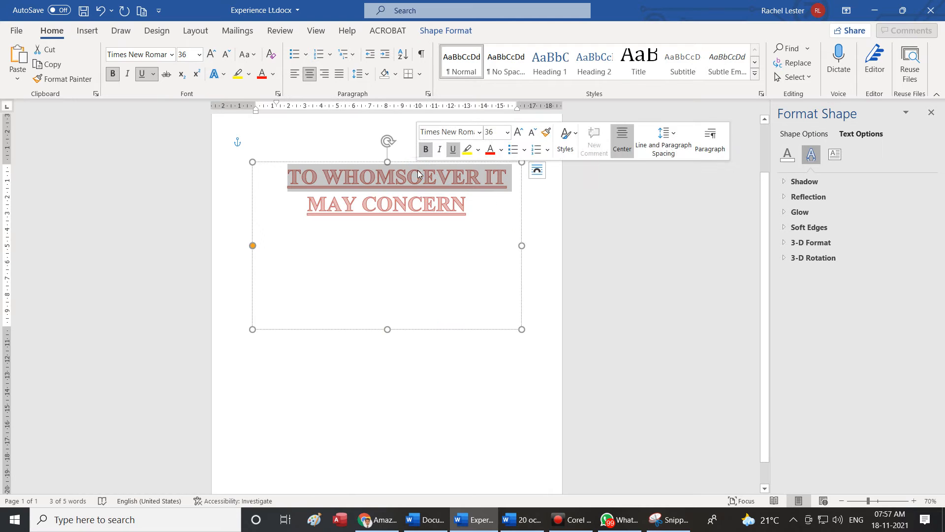
{"action": "right_click", "coordinate": [438, 160]}
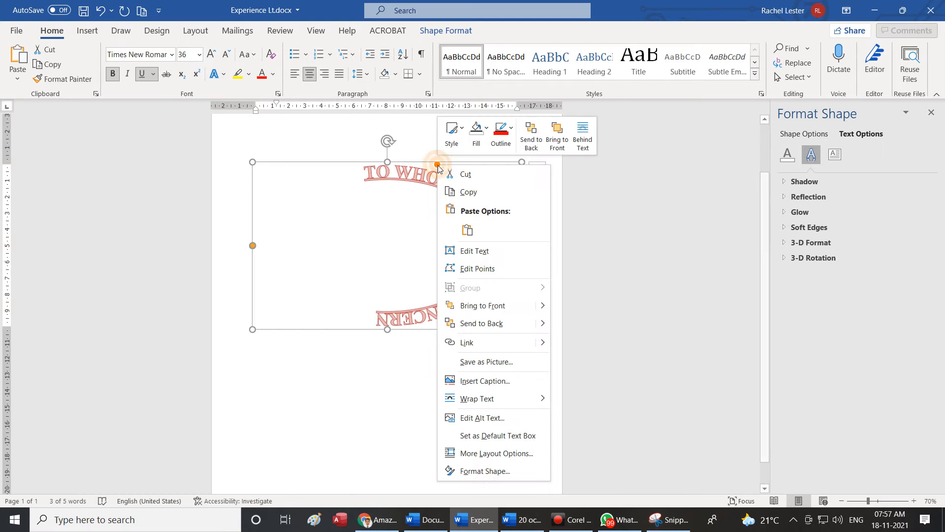
{"action": "left_click", "coordinate": [469, 186]}
{"action": "left_click", "coordinate": [372, 430]}
{"action": "key", "text": "ctrl+v"}
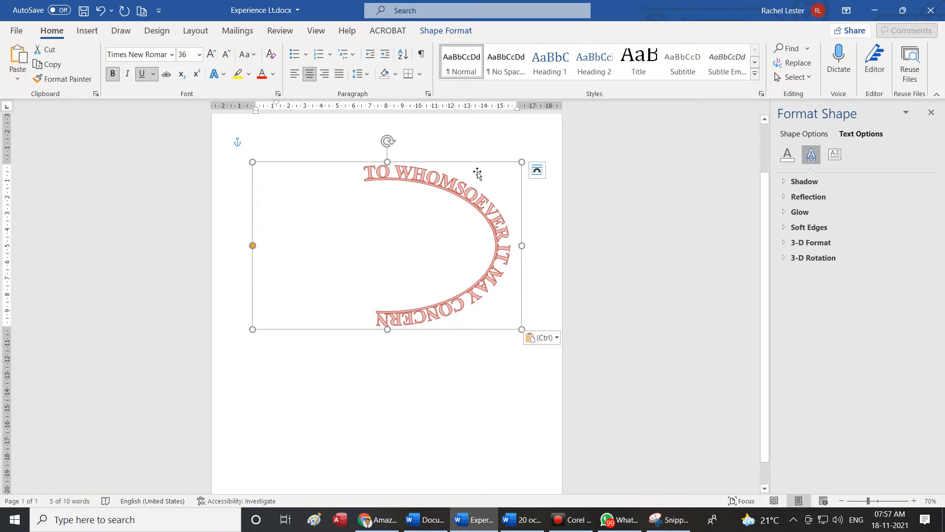
{"action": "left_click", "coordinate": [473, 168]}
{"action": "left_click", "coordinate": [490, 243]}
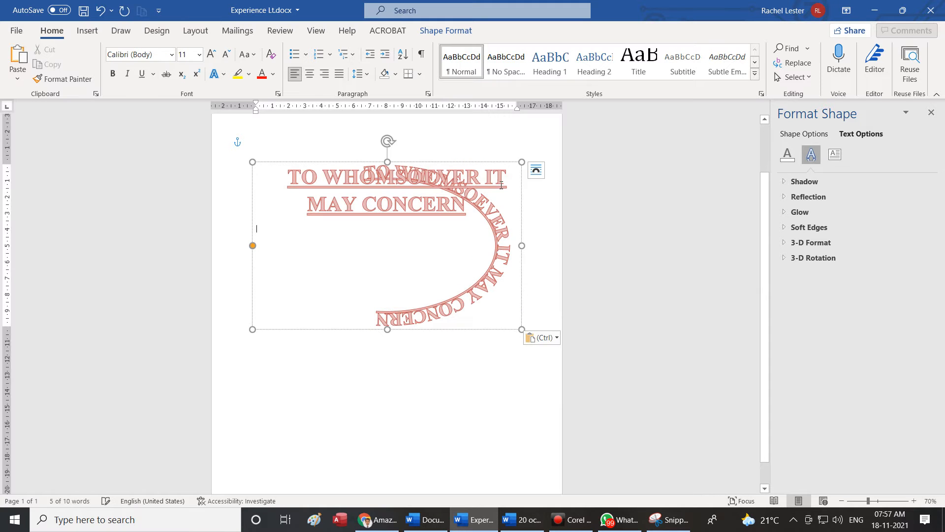
{"action": "left_click_drag", "start_coordinate": [500, 163], "coordinate": [591, 160]}
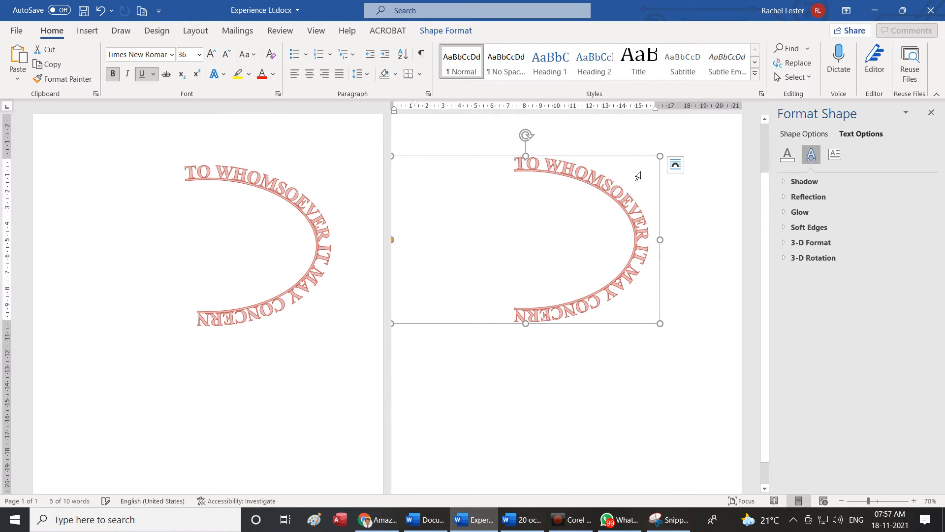
Set the text wrapping of the duplicated WordArt to Tight
{"action": "double_click", "coordinate": [538, 207]}
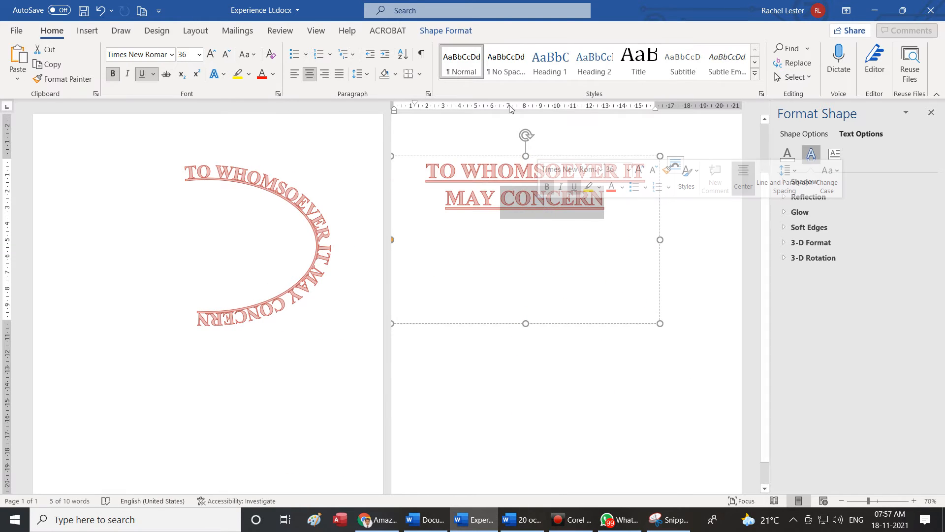
{"action": "left_click", "coordinate": [448, 31]}
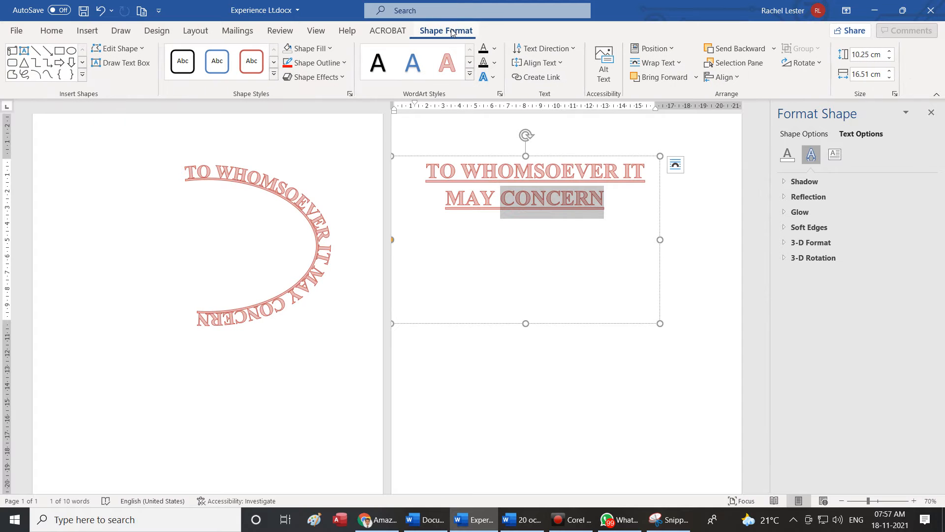
{"action": "left_click", "coordinate": [659, 63]}
{"action": "left_click", "coordinate": [665, 116]}
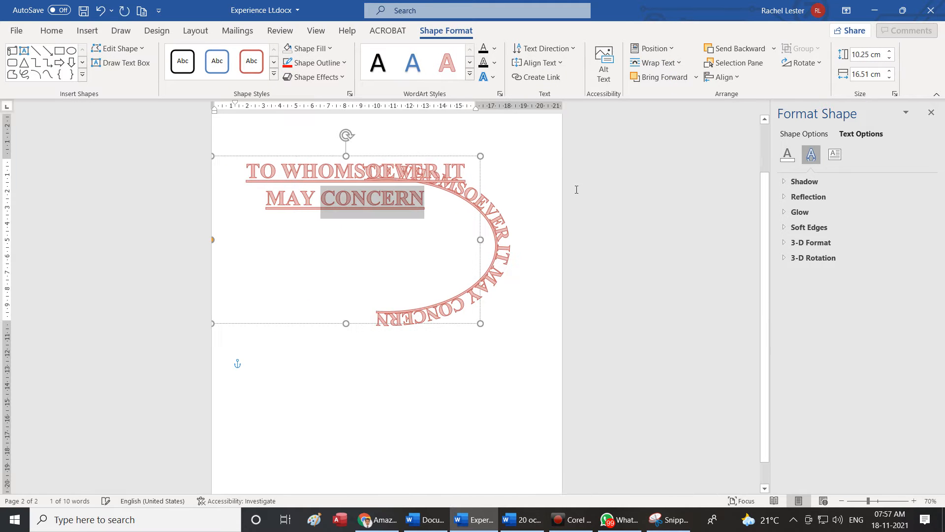
Move the duplicated WordArt clear of the original, try adjusting the start point of its curve, and undo the last adjustment
{"action": "left_click_drag", "start_coordinate": [414, 157], "coordinate": [442, 360]}
{"action": "left_click_drag", "start_coordinate": [467, 306], "coordinate": [568, 191]}
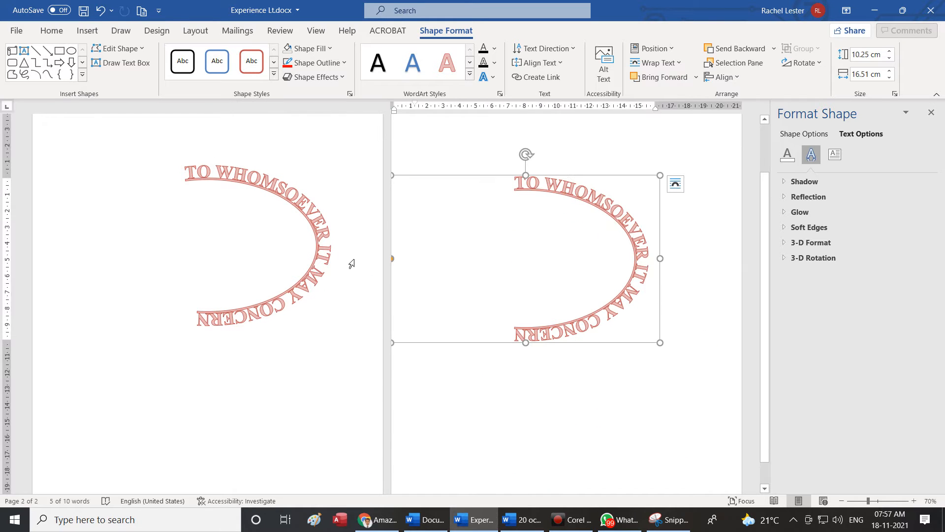
{"action": "left_click_drag", "start_coordinate": [394, 259], "coordinate": [590, 276]}
{"action": "key", "text": "ctrl+z"}
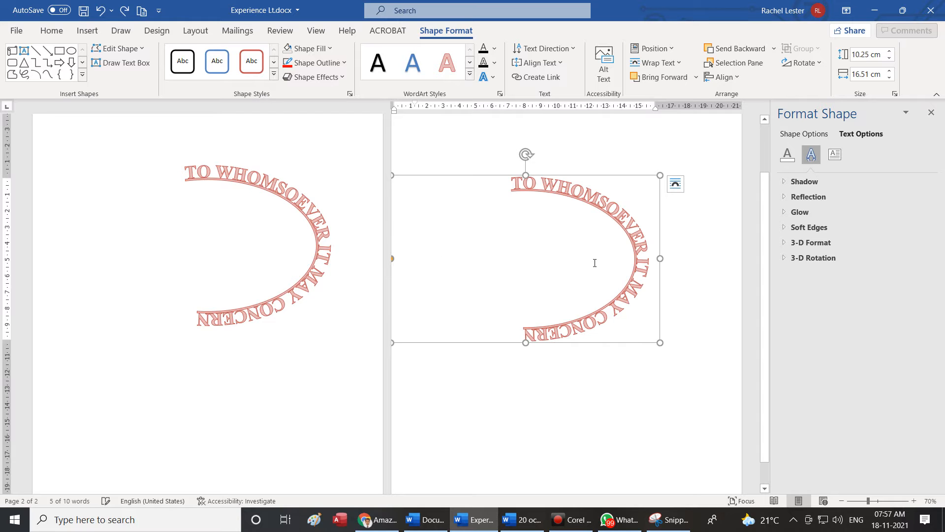
Enlarge the document view to 100% on the duplicated WordArt and close the Format Shape pane
{"action": "scroll", "coordinate": [745, 299], "scroll_direction": "up", "scroll_amount": 3}
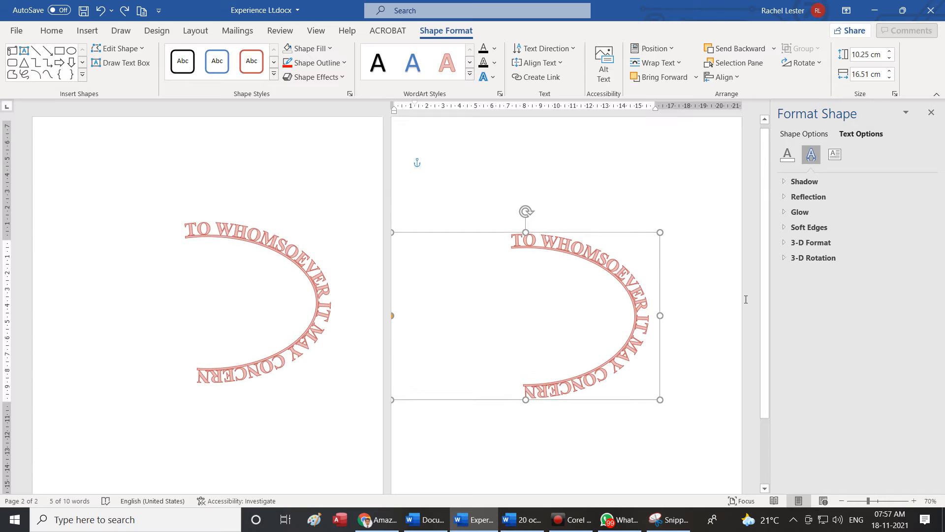
{"action": "left_click", "coordinate": [914, 500]}
{"action": "left_click", "coordinate": [914, 500]}
{"action": "left_click", "coordinate": [914, 501]}
{"action": "left_click", "coordinate": [930, 117]}
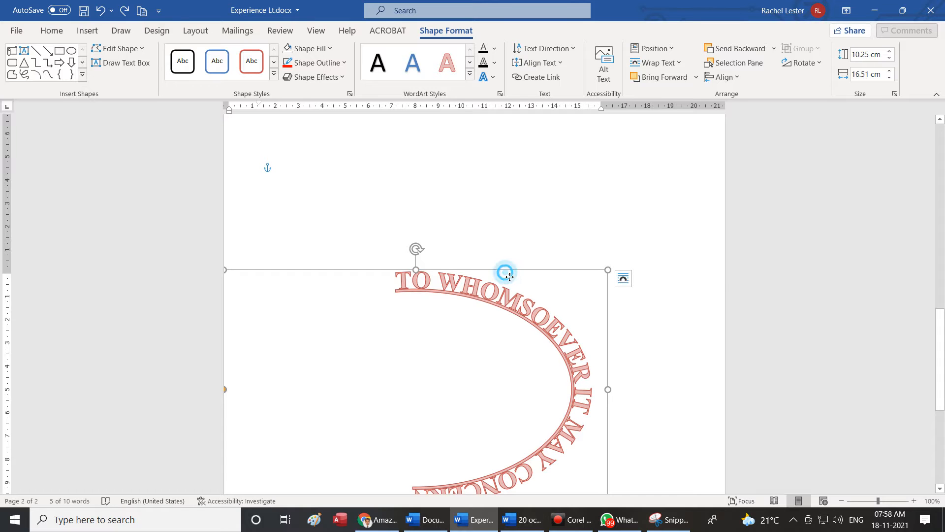
Preview the text wrapping options for the duplicated WordArt and inspect the curved heading on the page
{"action": "left_click", "coordinate": [660, 64]}
{"action": "left_click", "coordinate": [662, 98]}
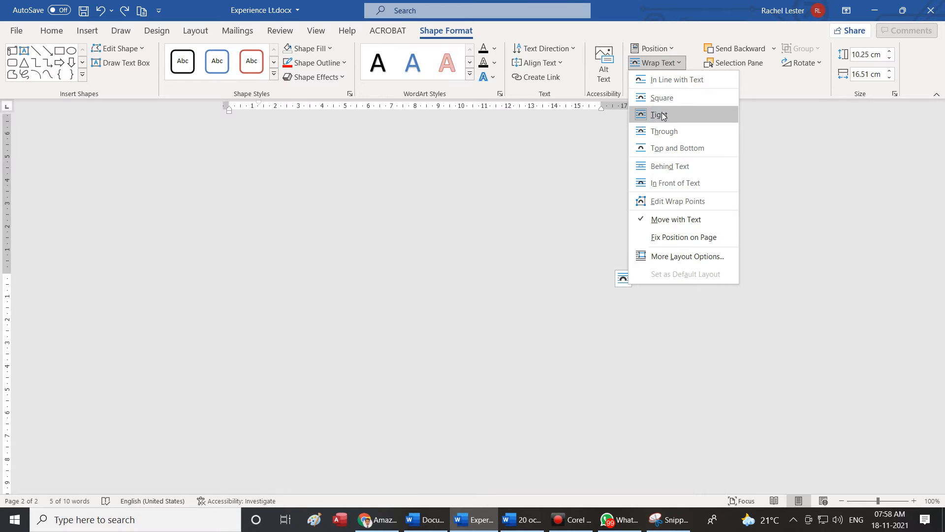
{"action": "left_click", "coordinate": [428, 298]}
{"action": "left_click", "coordinate": [408, 286]}
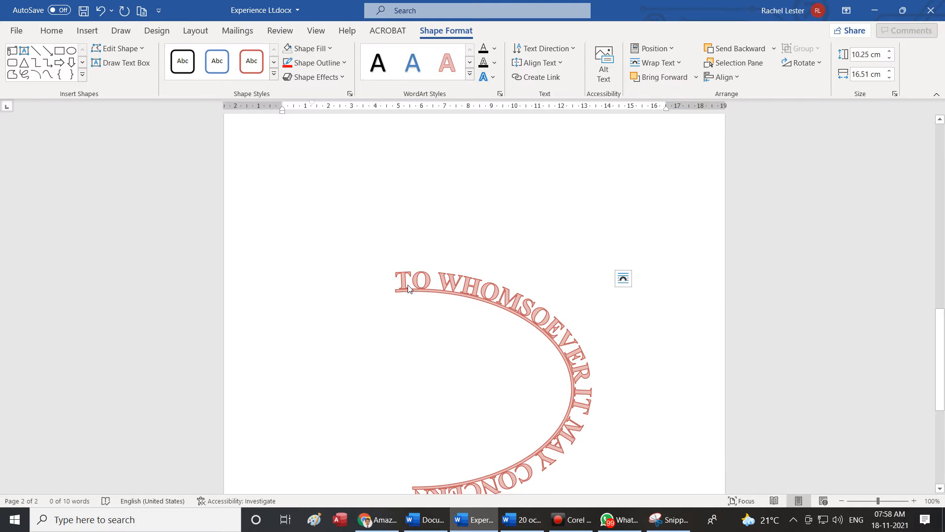
{"action": "left_click", "coordinate": [408, 288]}
{"action": "left_click", "coordinate": [401, 285]}
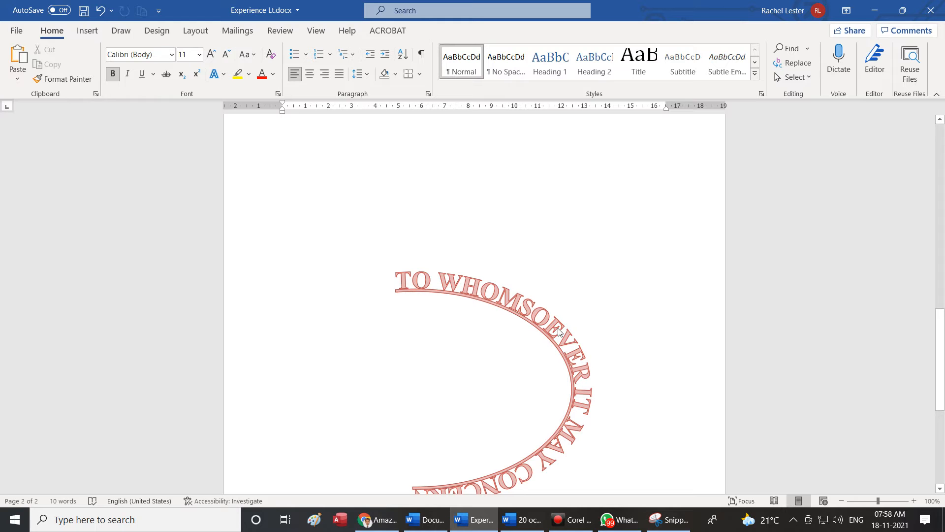
{"action": "left_click_drag", "start_coordinate": [943, 335], "coordinate": [942, 410]}
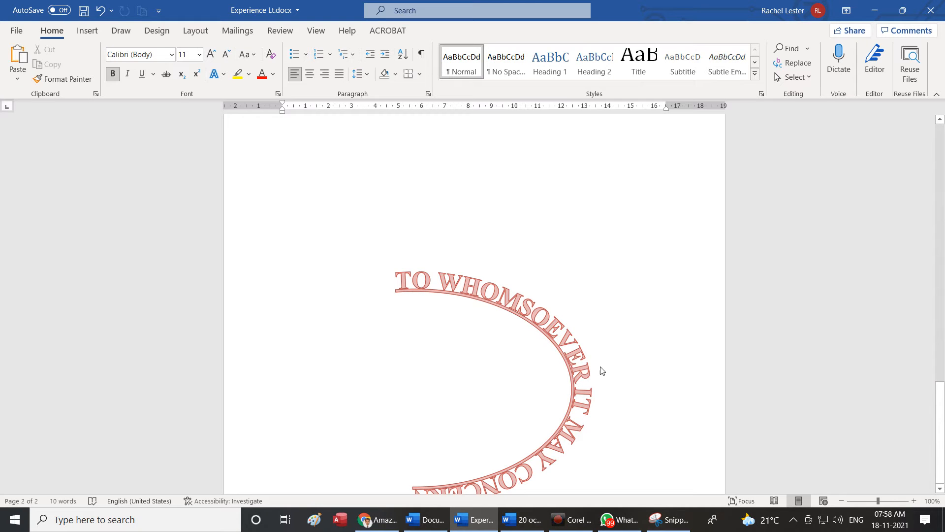
Switch to Snipping Tool and close it without saving the snip
{"action": "left_click", "coordinate": [655, 518]}
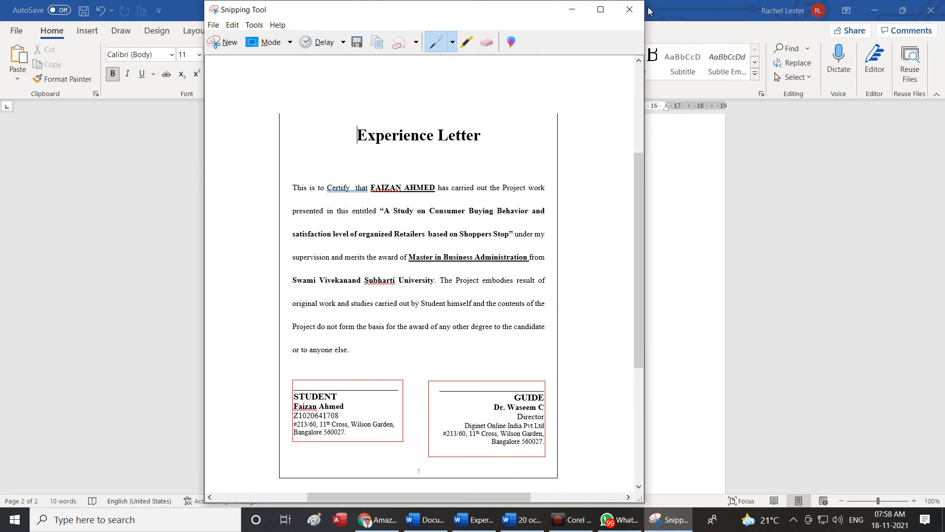
{"action": "left_click", "coordinate": [631, 9]}
{"action": "left_click", "coordinate": [473, 268]}
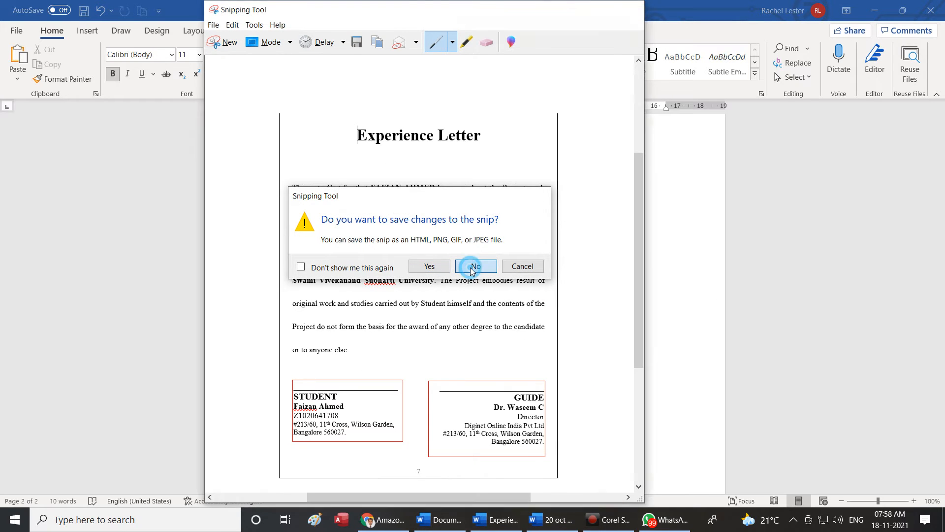
{"action": "left_click", "coordinate": [470, 285]}
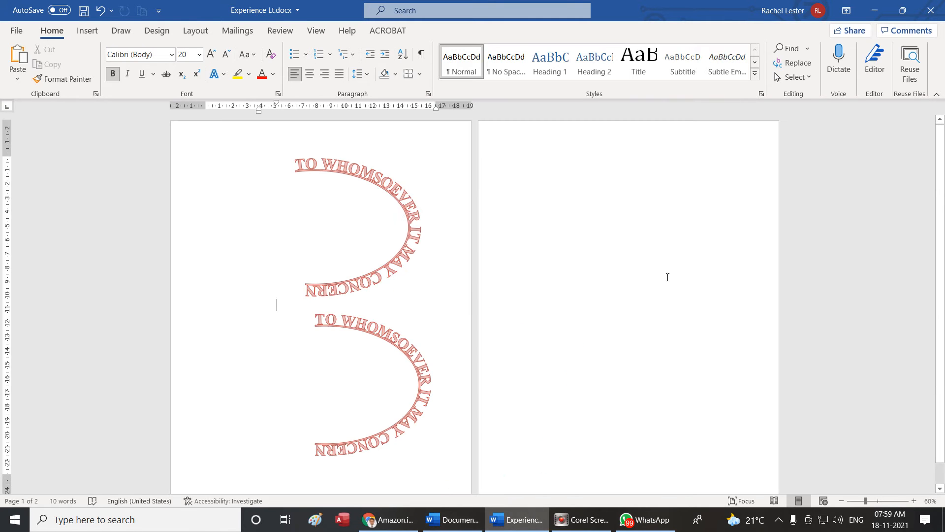
Copy the lower curved WordArt on the first page and paste it onto the blank second page
{"action": "left_click", "coordinate": [372, 214]}
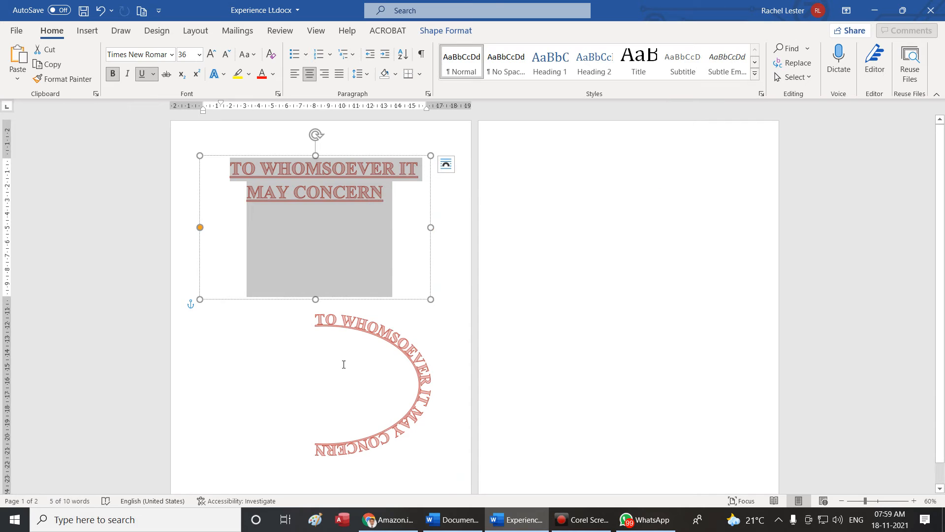
{"action": "left_click_drag", "start_coordinate": [401, 359], "coordinate": [339, 361]}
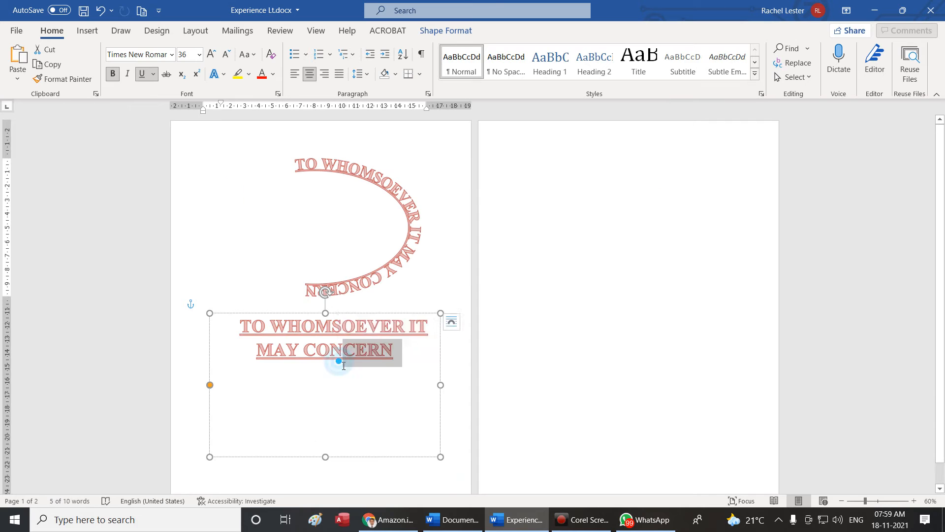
{"action": "right_click", "coordinate": [301, 310]}
{"action": "left_click", "coordinate": [338, 217]}
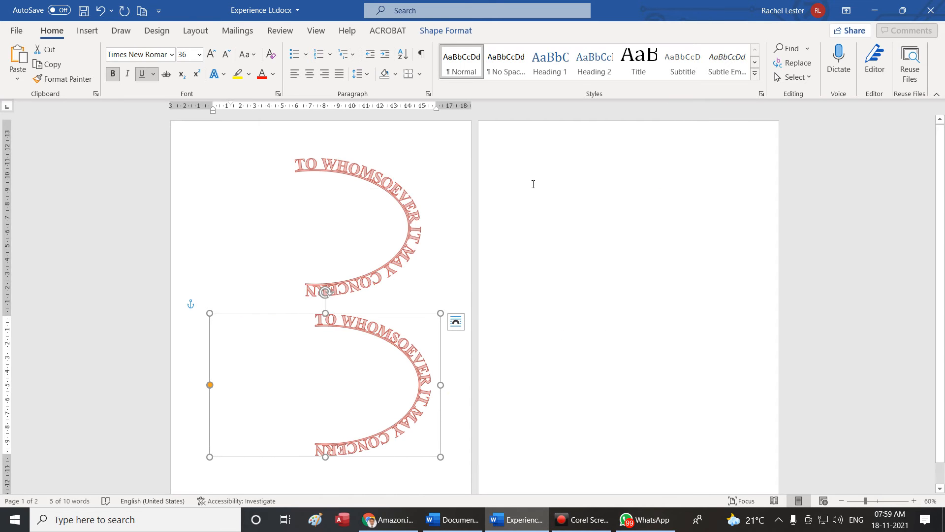
{"action": "left_click", "coordinate": [533, 172]}
{"action": "left_click", "coordinate": [543, 195]}
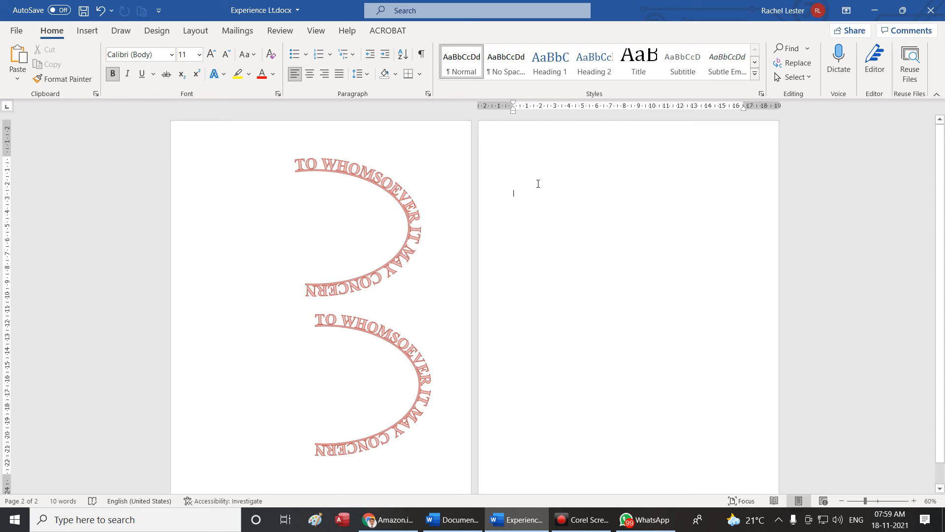
{"action": "key", "text": "ctrl+v"}
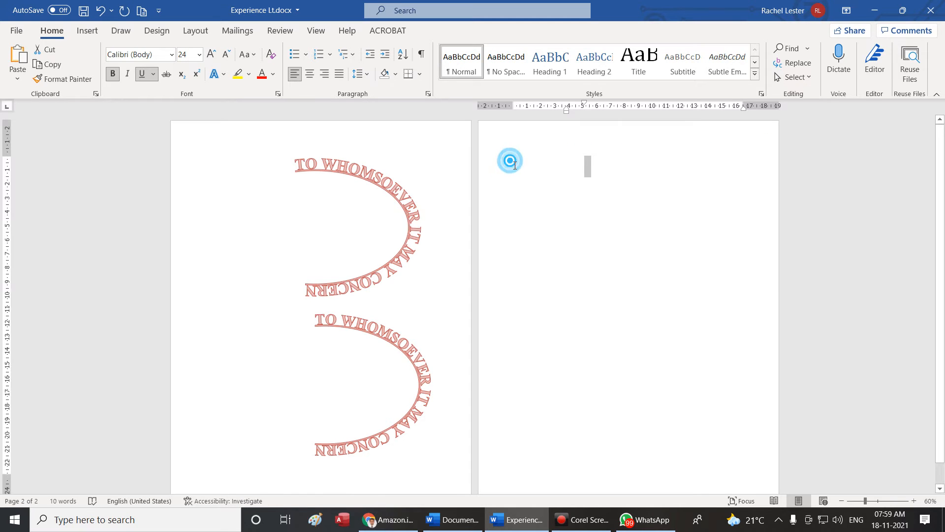
{"action": "left_click", "coordinate": [519, 176]}
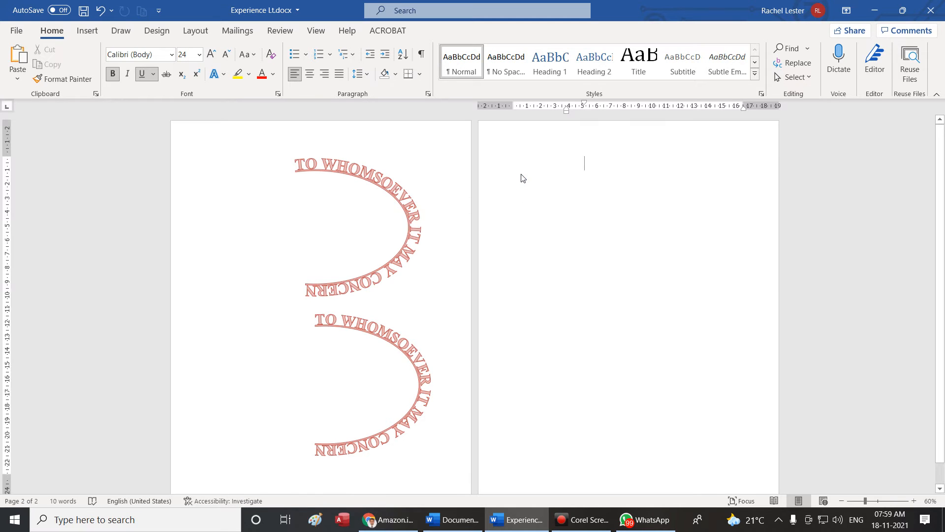
{"action": "key", "text": "ctrl+z"}
{"action": "key", "text": "ctrl+v"}
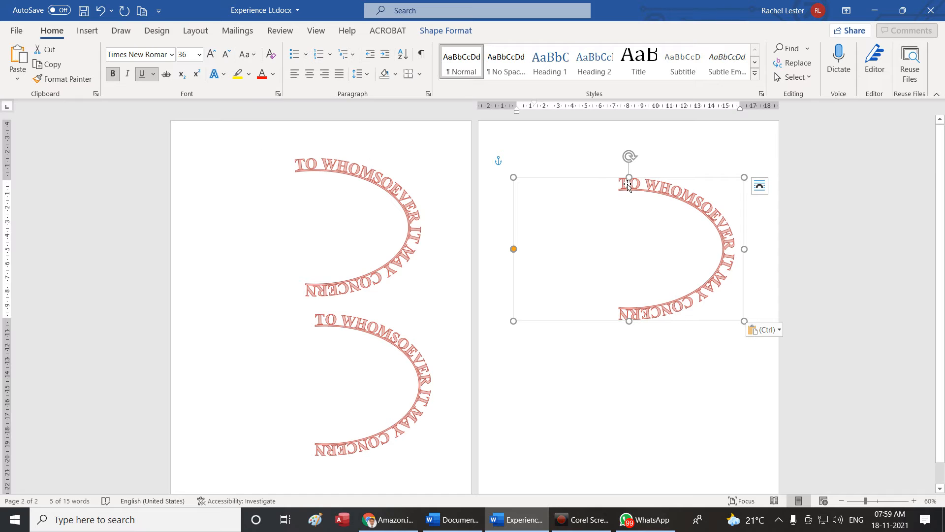
Apply the upward arch Follow Path transform to the pasted WordArt and reduce its height to about 6.84 cm
{"action": "left_click", "coordinate": [445, 31]}
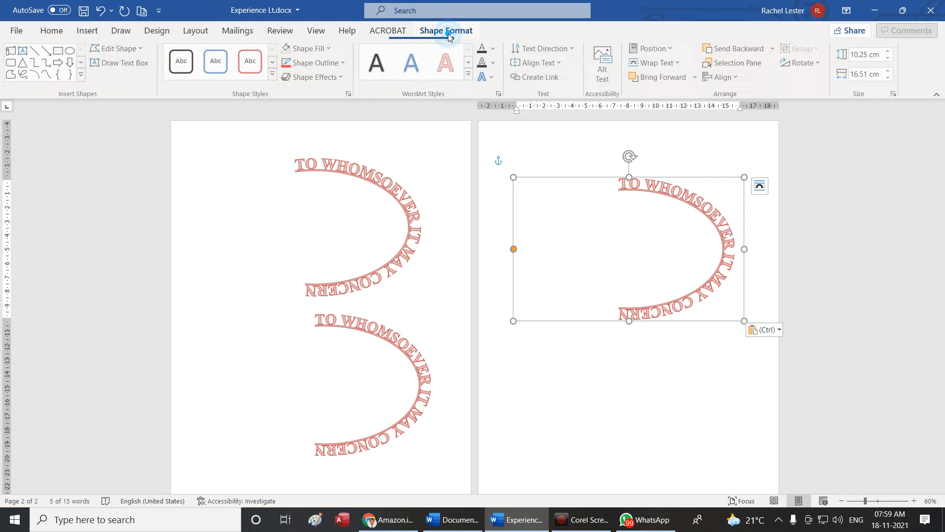
{"action": "left_click", "coordinate": [493, 78]}
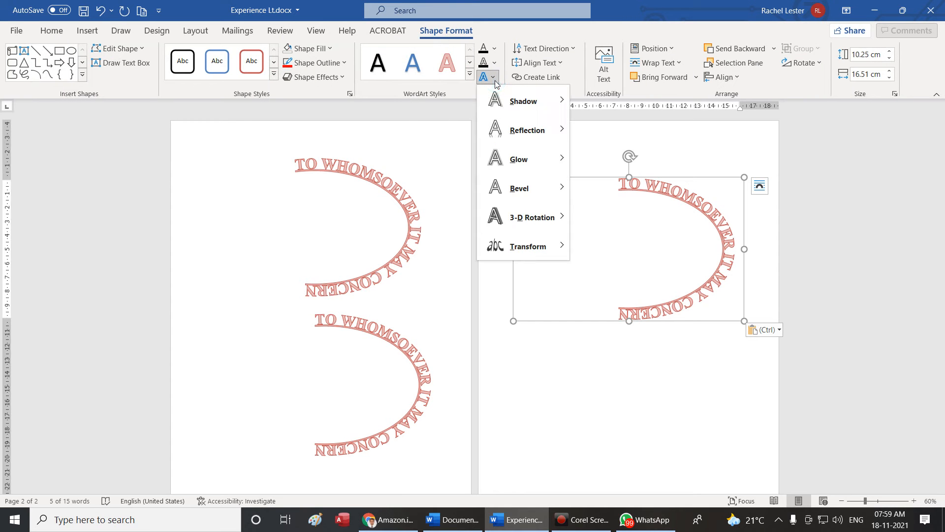
{"action": "mouse_move", "coordinate": [525, 249]}
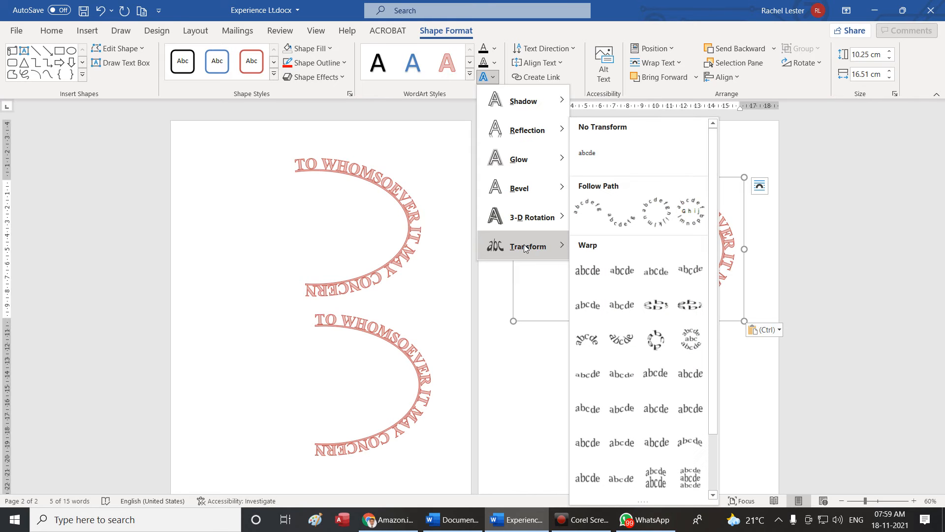
{"action": "left_click", "coordinate": [587, 213]}
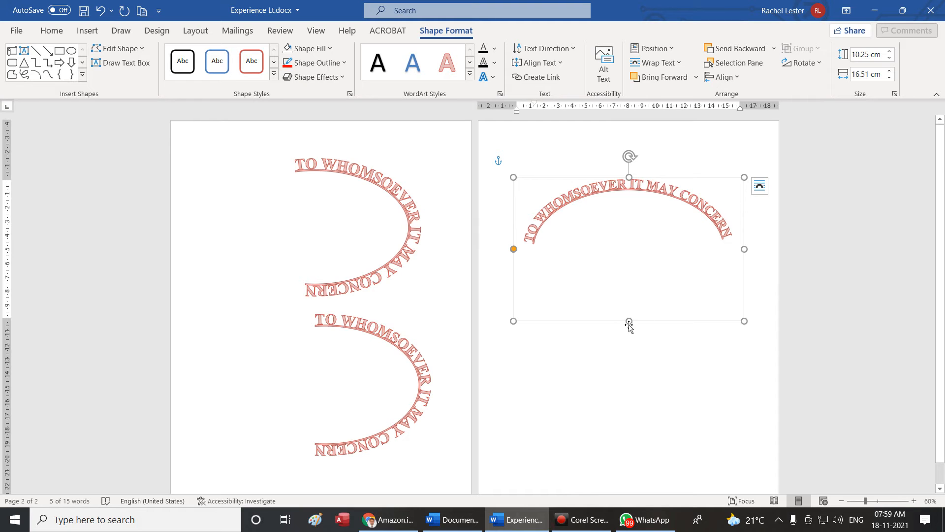
{"action": "left_click_drag", "start_coordinate": [631, 325], "coordinate": [628, 278]}
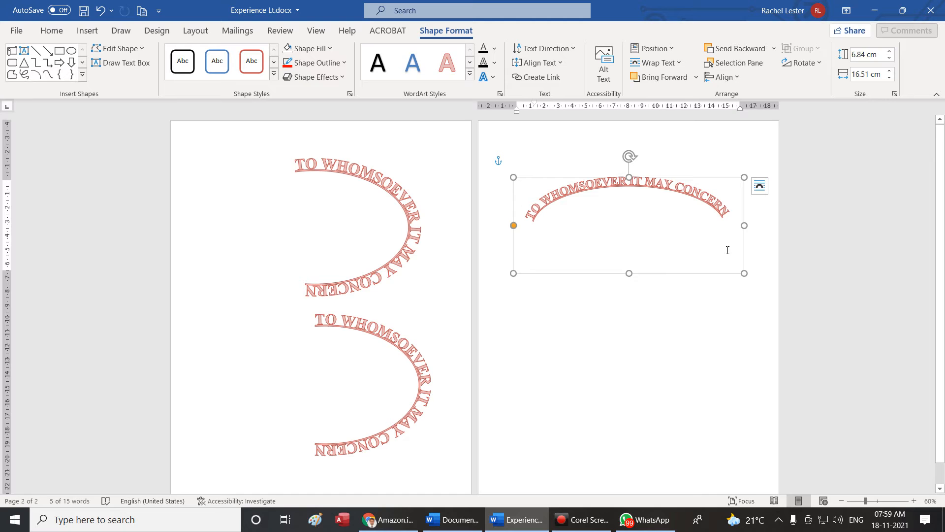
Try different start points for the arch on the second page, flipping the text upside down and shortening the arc
{"action": "left_click_drag", "start_coordinate": [513, 225], "coordinate": [688, 245]}
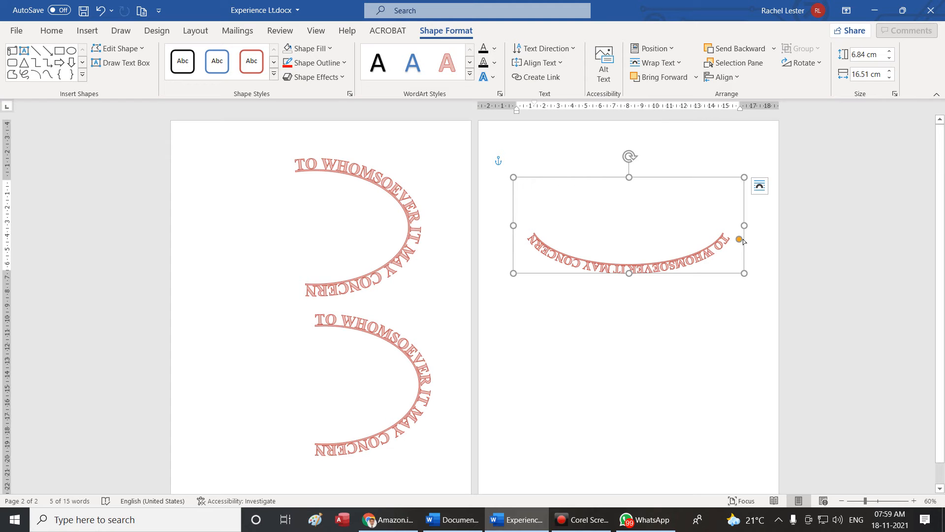
{"action": "left_click_drag", "start_coordinate": [740, 240], "coordinate": [544, 200]}
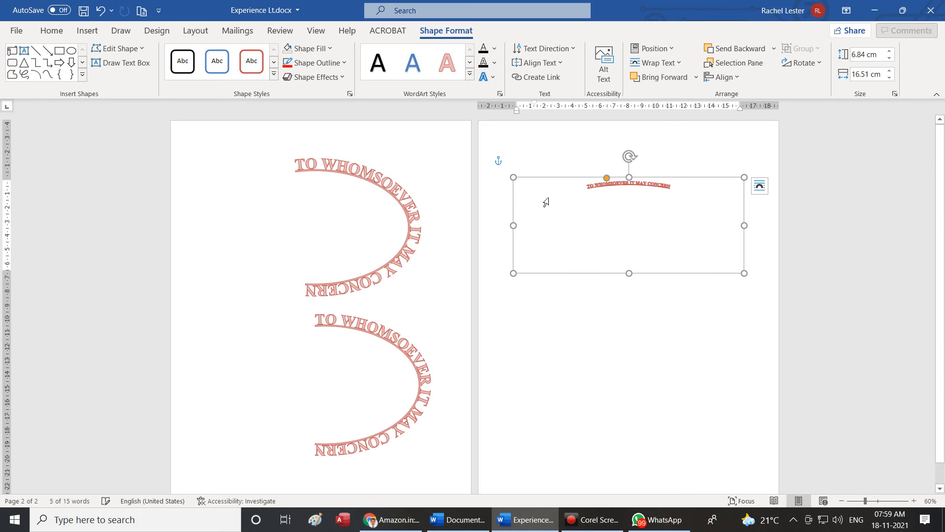
{"action": "left_click", "coordinate": [597, 189]}
{"action": "left_click_drag", "start_coordinate": [607, 177], "coordinate": [549, 227]}
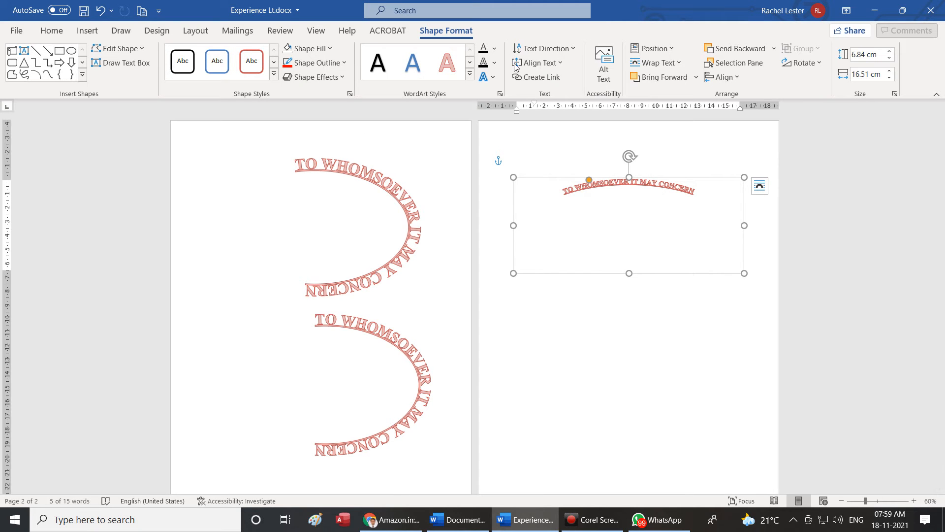
{"action": "left_click", "coordinate": [660, 382]}
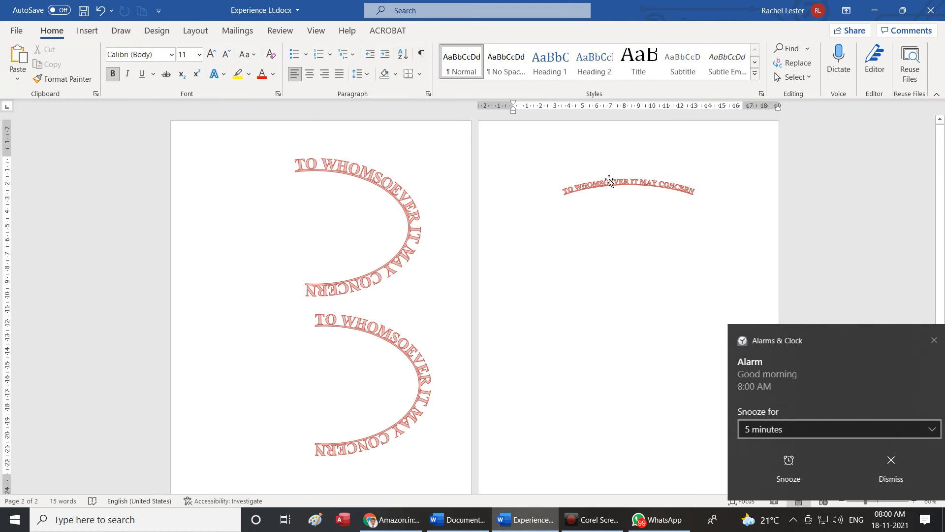
Dismiss the alarm notification and look through the Transform effects for the arched WordArt without applying any
{"action": "left_click", "coordinate": [874, 466]}
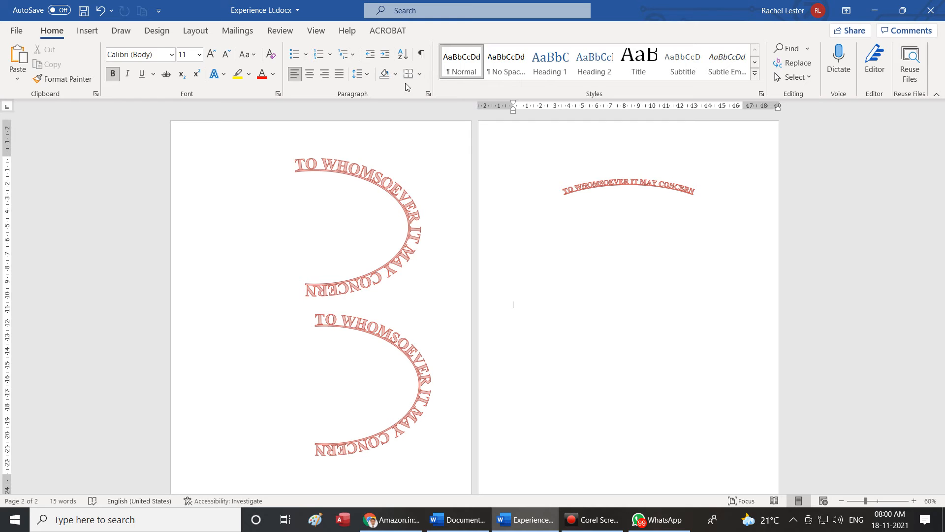
{"action": "left_click", "coordinate": [627, 188]}
{"action": "left_click", "coordinate": [465, 31]}
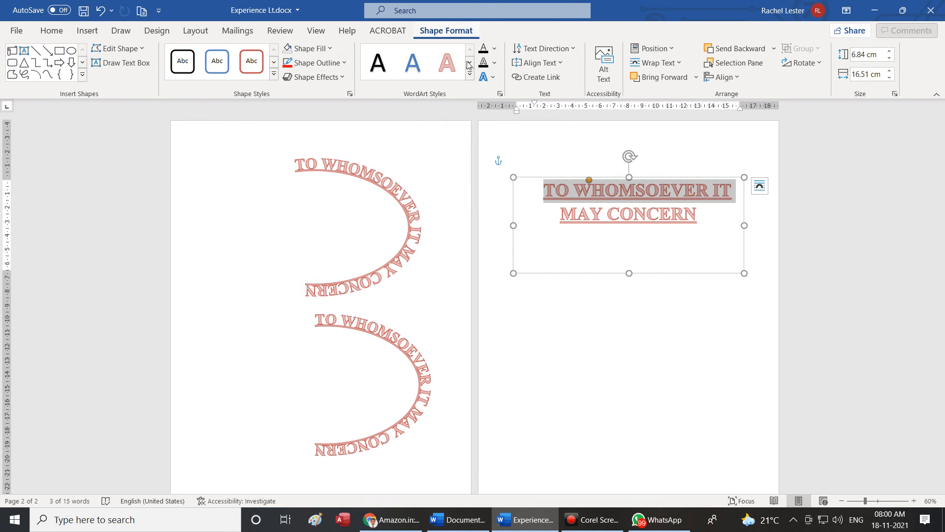
{"action": "left_click", "coordinate": [494, 78]}
{"action": "mouse_move", "coordinate": [550, 253]}
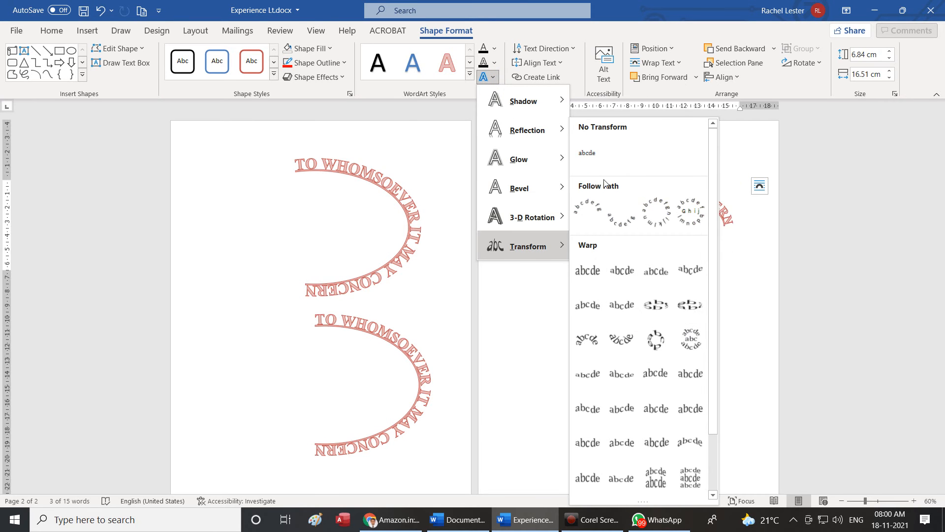
{"action": "left_click", "coordinate": [735, 317]}
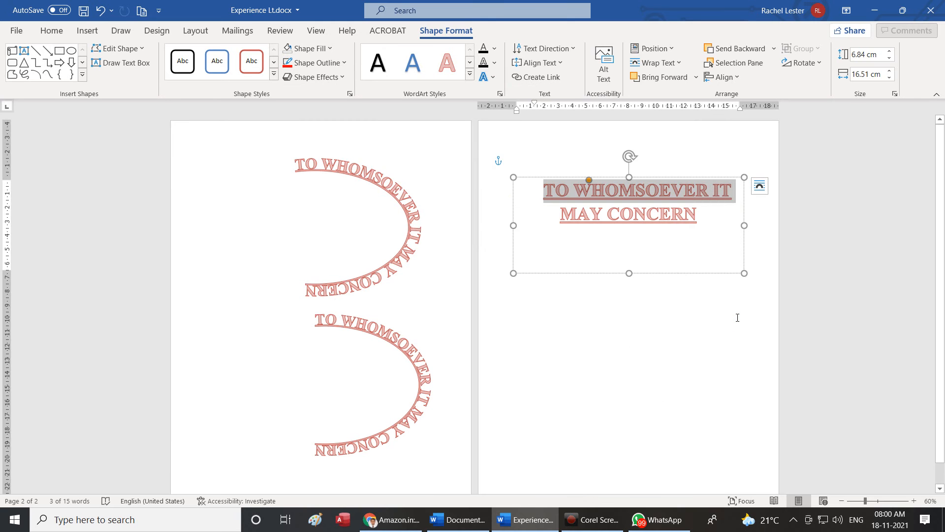
{"action": "left_click", "coordinate": [733, 369]}
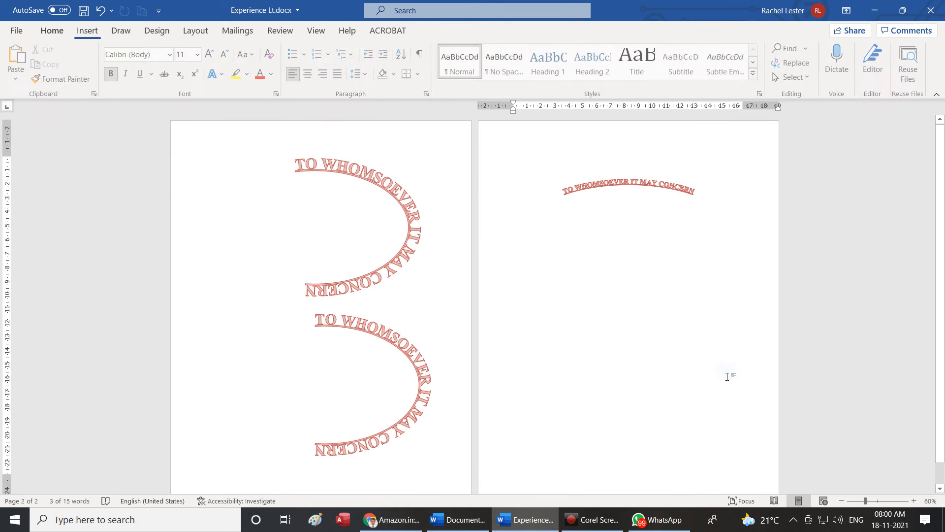
Widen the arc of the WordArt on the second page by moving its curve start point outward, and deselect it
{"action": "left_click", "coordinate": [649, 189]}
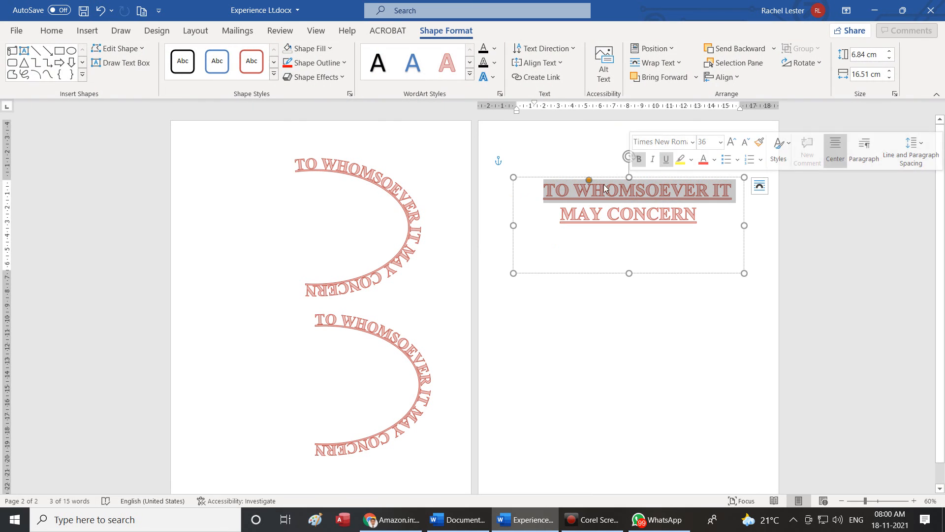
{"action": "left_click_drag", "start_coordinate": [589, 180], "coordinate": [502, 240]}
{"action": "left_click", "coordinate": [640, 350]}
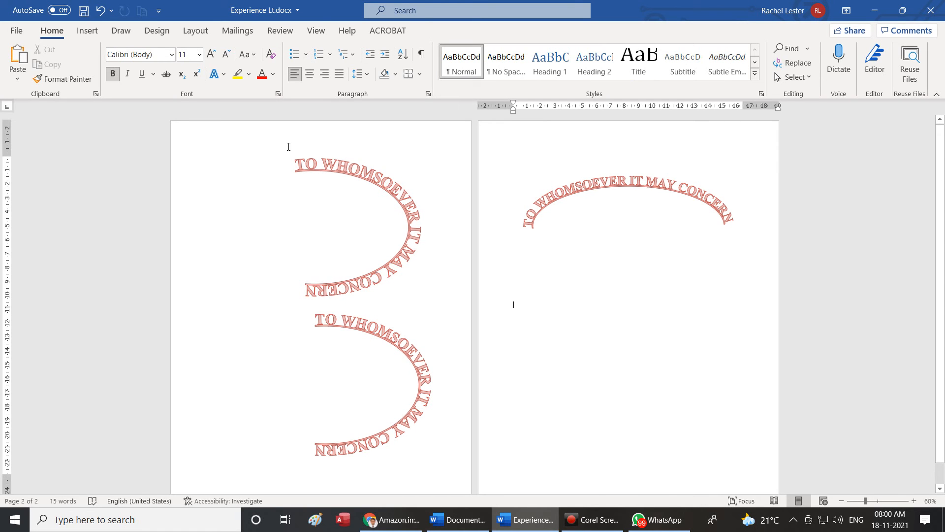
Search Windows for the Snipping Tool and launch it for a screenshot of the WordArt pages
{"action": "left_click", "coordinate": [165, 518]}
{"action": "type", "text": "snipping tool"}
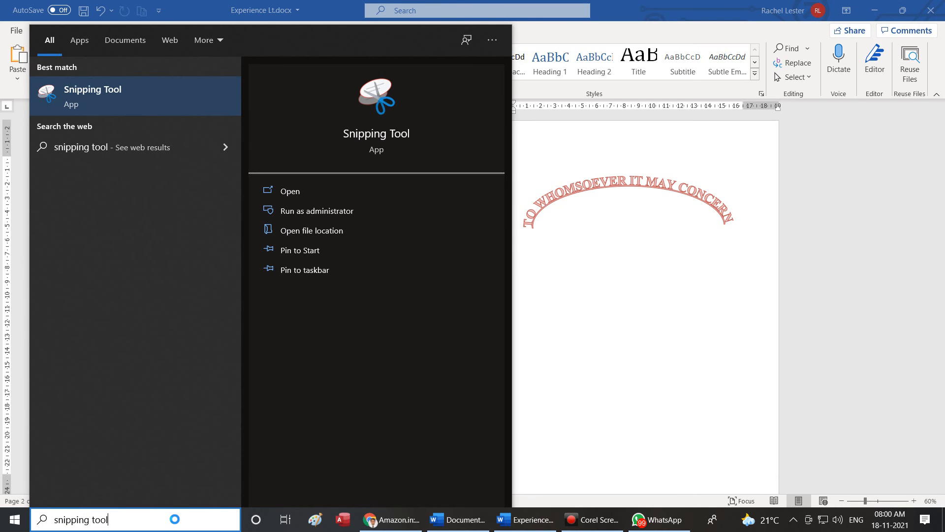
{"action": "key", "text": "Return"}
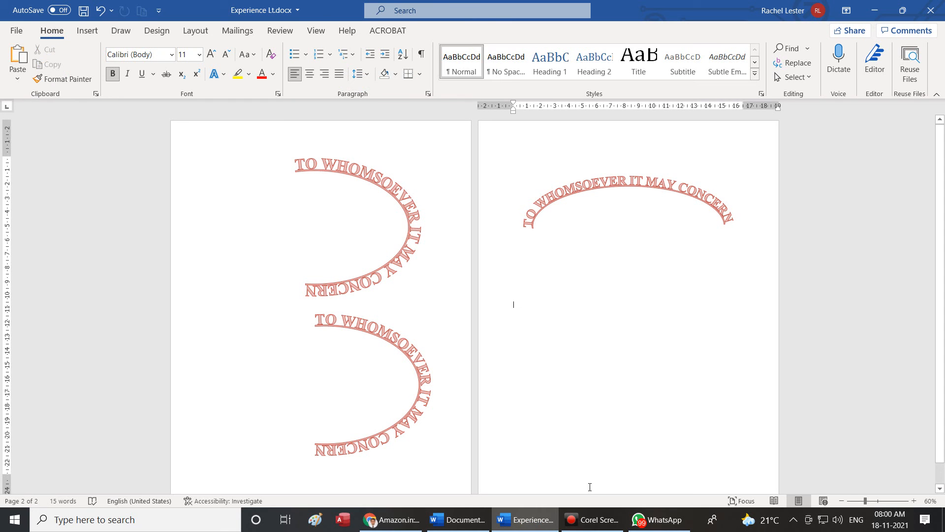
{"action": "left_click", "coordinate": [113, 523]}
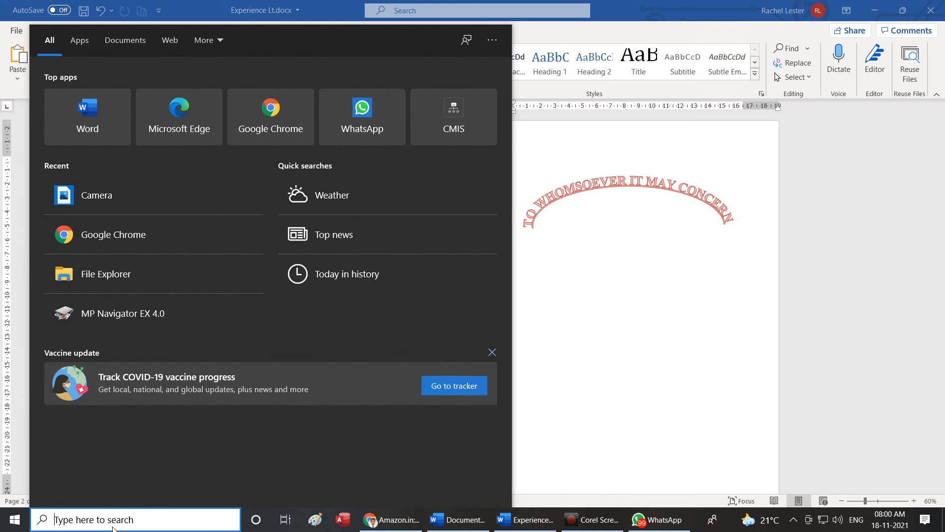
{"action": "type", "text": "s"}
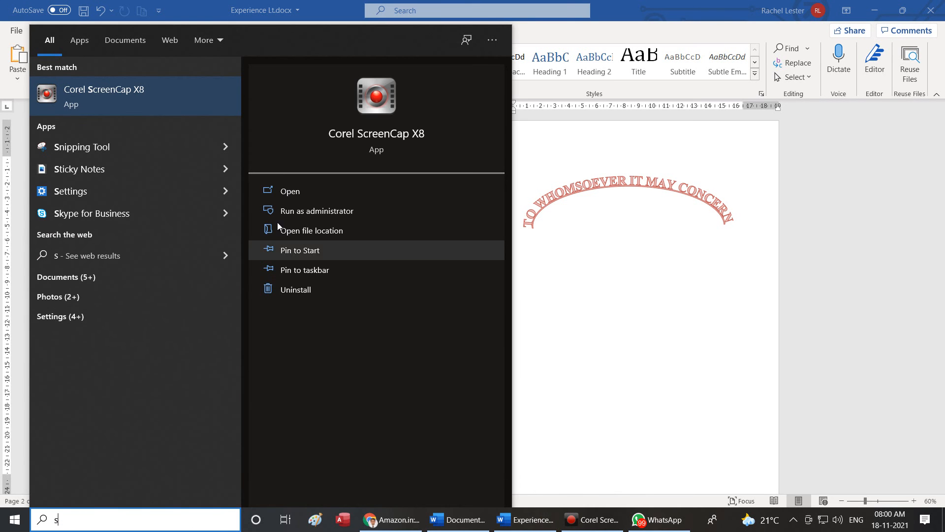
{"action": "left_click", "coordinate": [294, 195]}
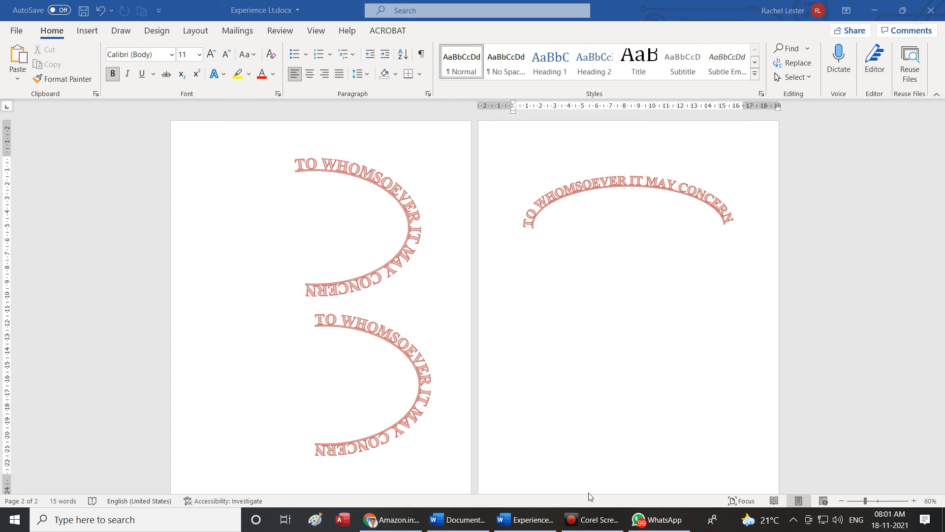
Switch to WhatsApp, paste the screenshot of the two WordArt pages into the open class group chat, and send it
{"action": "left_click", "coordinate": [665, 522]}
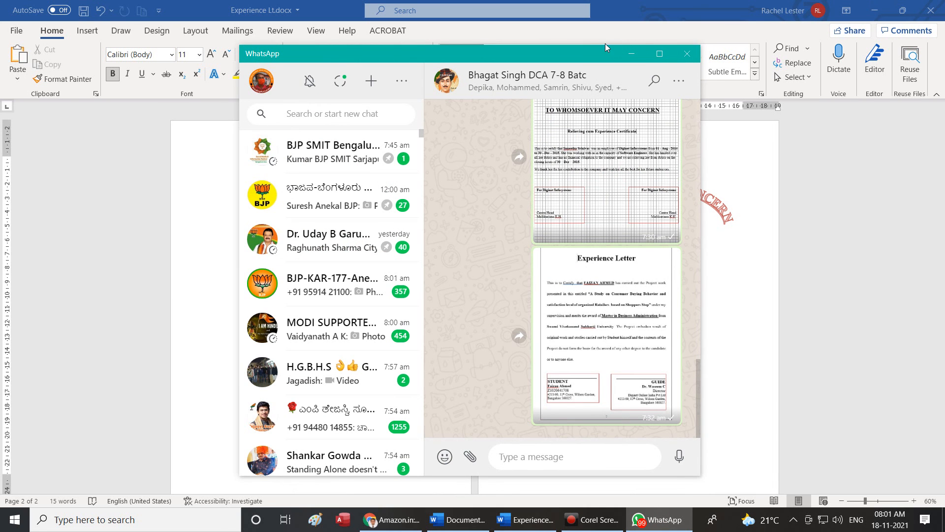
{"action": "left_click", "coordinate": [632, 54]}
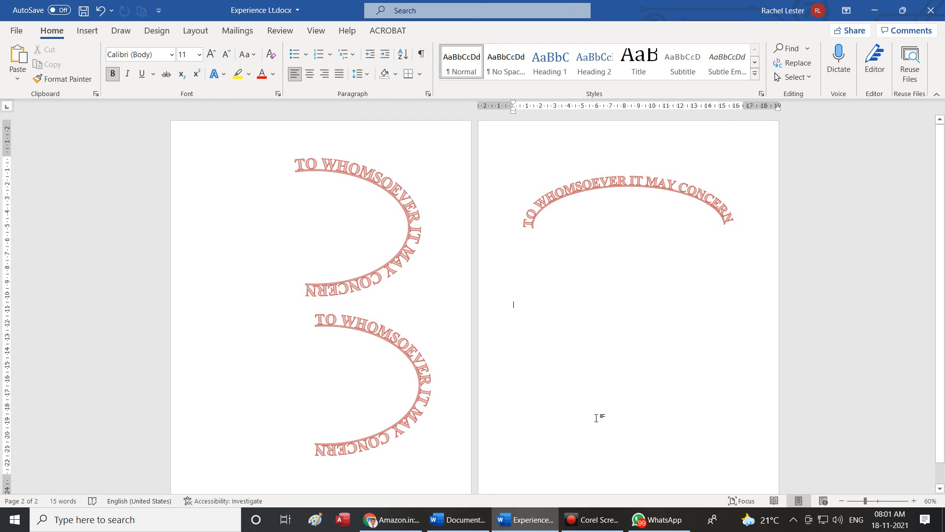
{"action": "left_click", "coordinate": [660, 520]}
{"action": "left_click", "coordinate": [620, 463]}
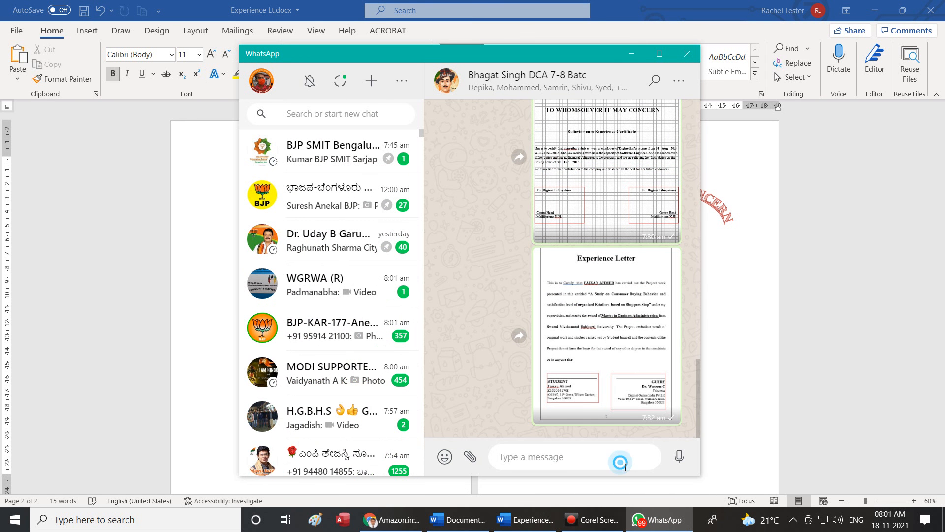
{"action": "key", "text": "ctrl+v"}
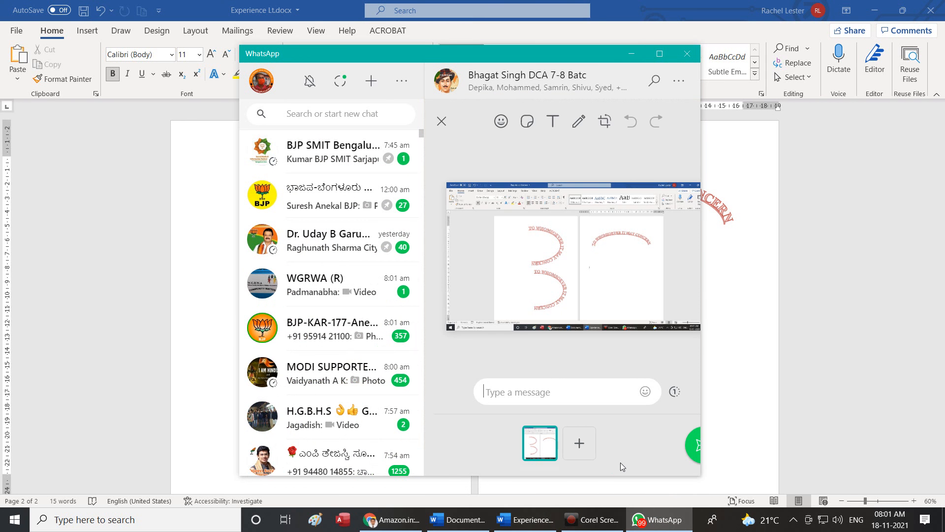
{"action": "left_click", "coordinate": [696, 447]}
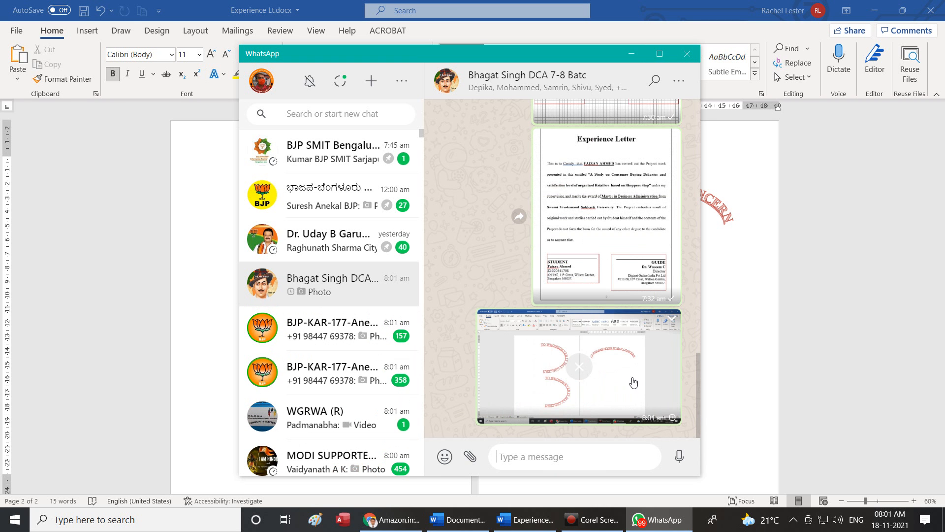